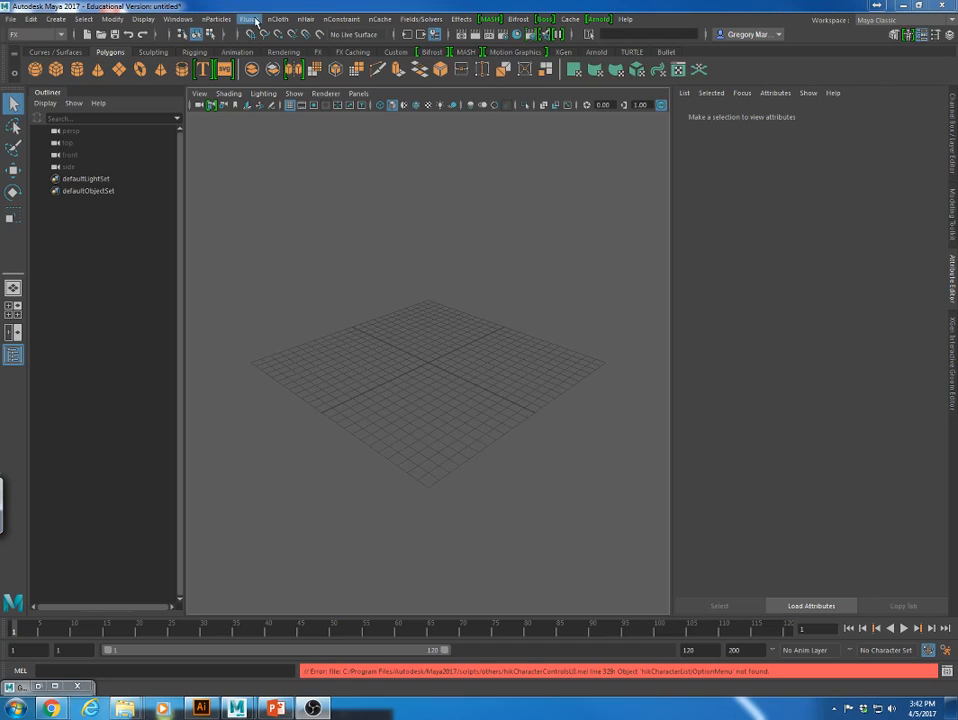
Create a 3D fluid container with an emitter at the origin using the default settings.
{"action": "left_click", "coordinate": [252, 20]}
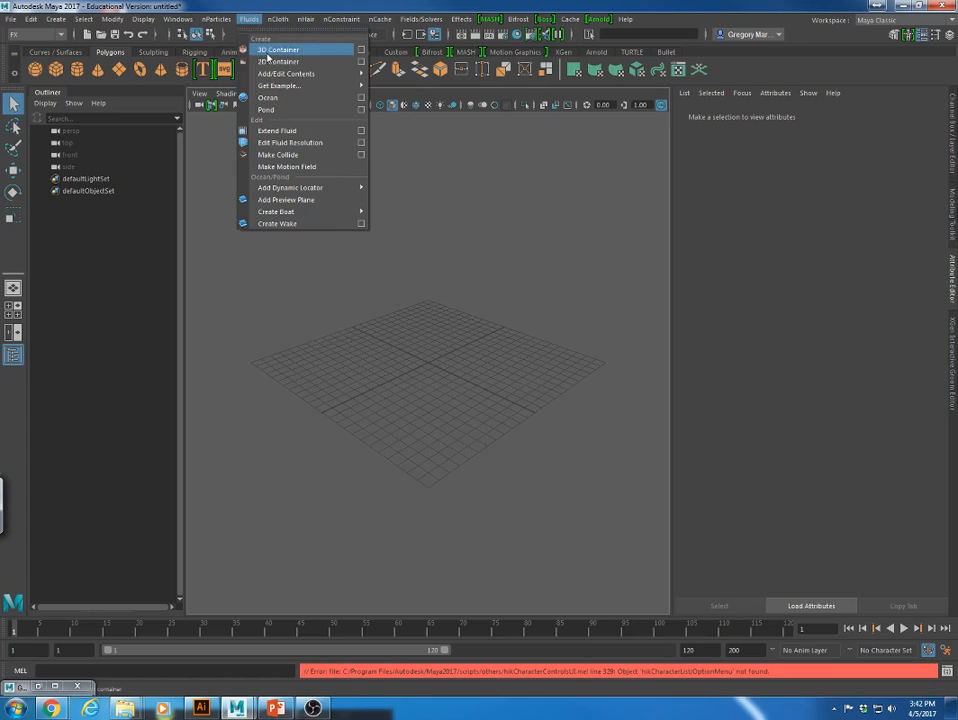
{"action": "left_click", "coordinate": [276, 50]}
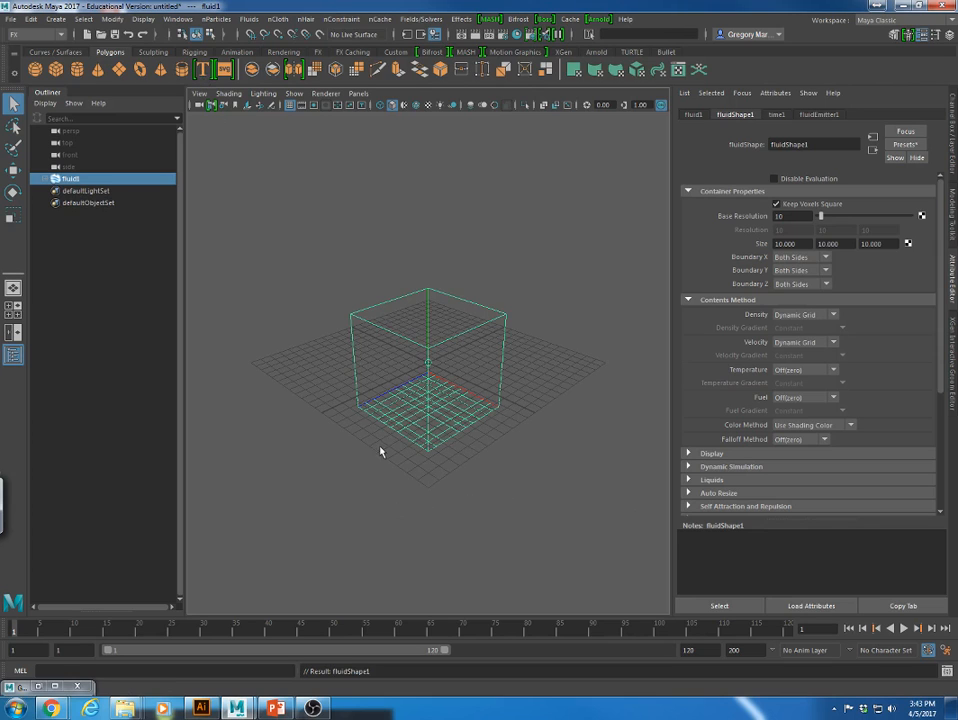
{"action": "scroll", "coordinate": [419, 436], "scroll_direction": "up", "scroll_amount": 5}
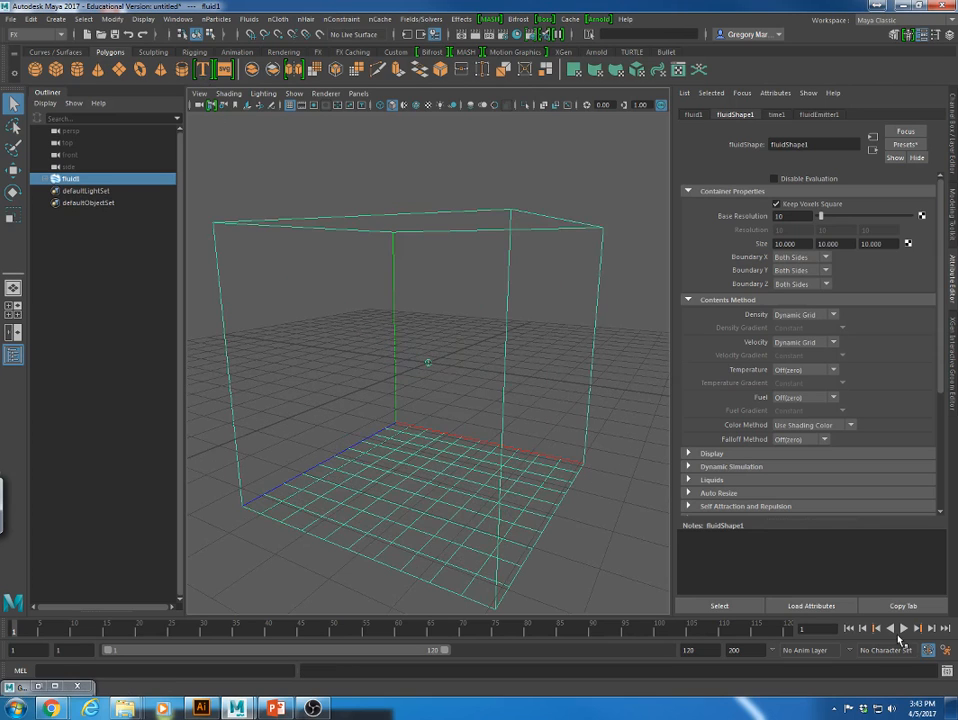
Play the fluid simulation, view the emitted smoke from several angles, and stop the playback.
{"action": "left_click", "coordinate": [902, 629]}
{"action": "scroll", "coordinate": [461, 455], "scroll_direction": "down", "scroll_amount": 3}
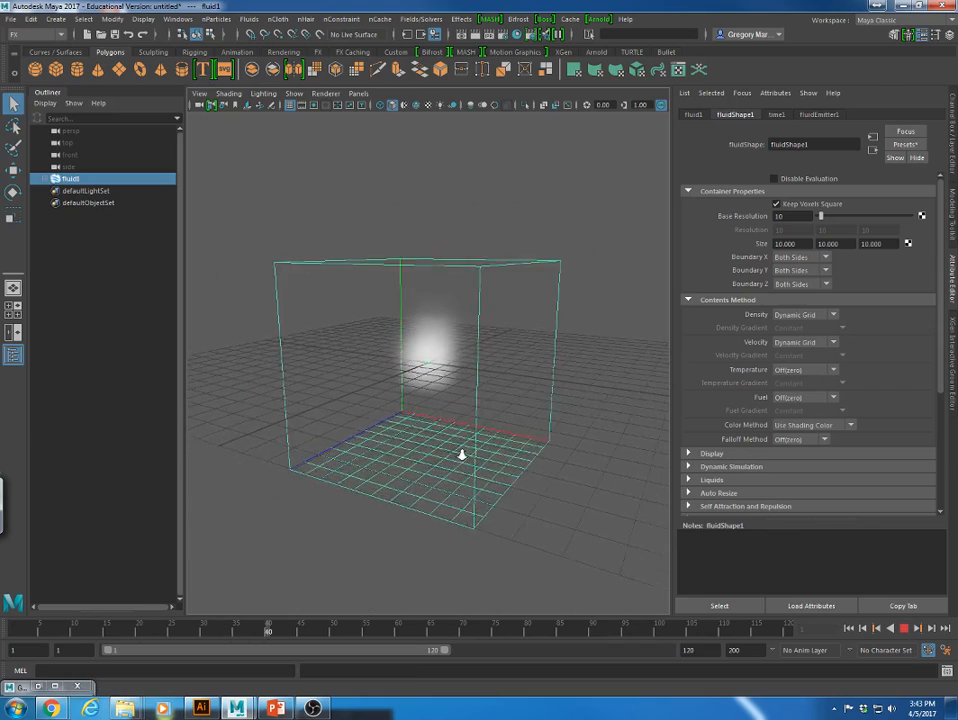
{"action": "left_click_drag", "start_coordinate": [421, 455], "coordinate": [185, 416], "text": "alt"}
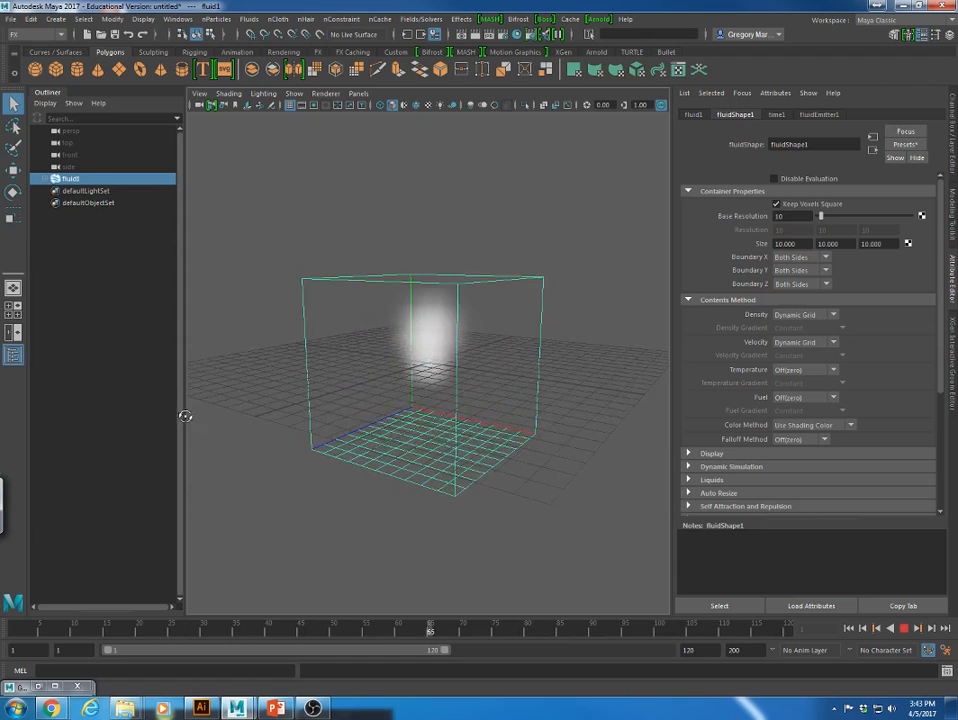
{"action": "right_click_drag", "start_coordinate": [200, 414], "coordinate": [401, 397], "text": "alt"}
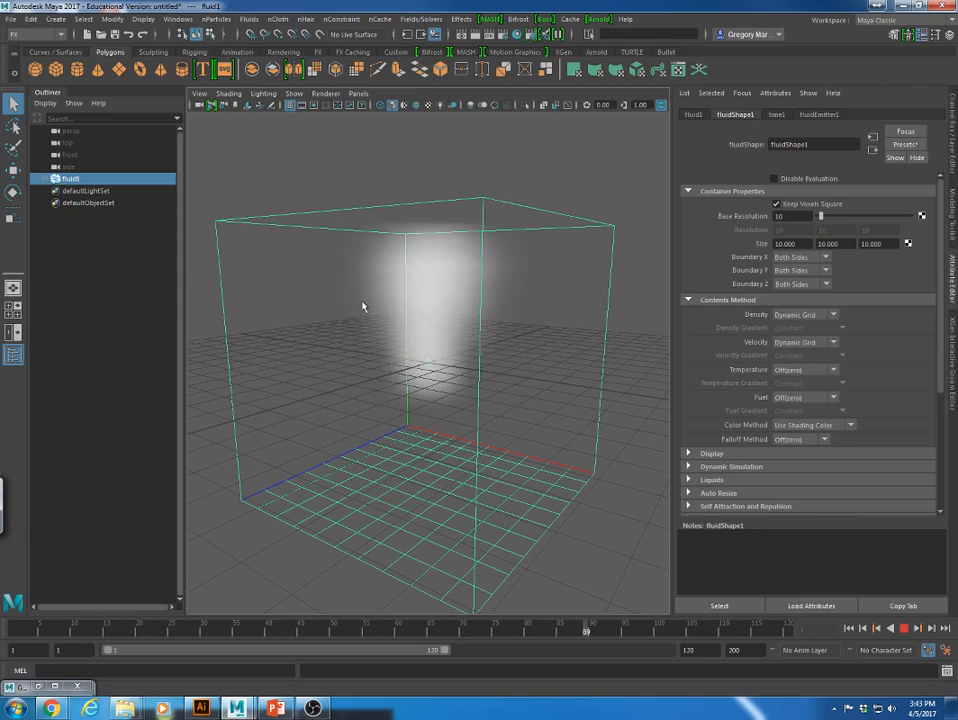
{"action": "left_click", "coordinate": [903, 629]}
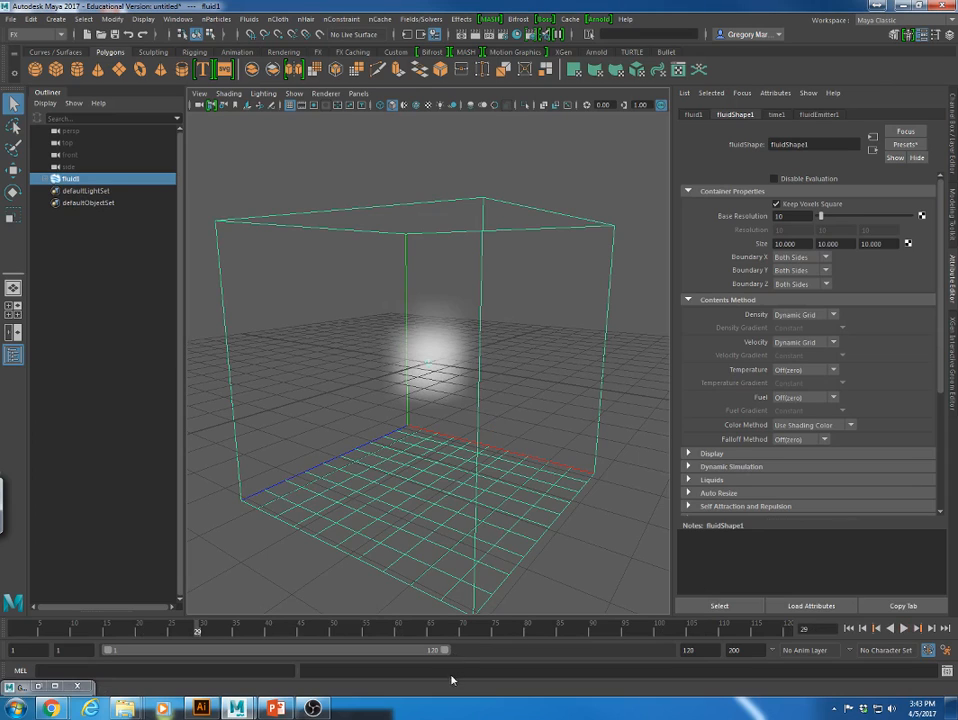
Check that the timeline's playback speed is Play Every Frame, Max Real-time.
{"action": "right_click", "coordinate": [325, 632]}
{"action": "mouse_move", "coordinate": [387, 553]}
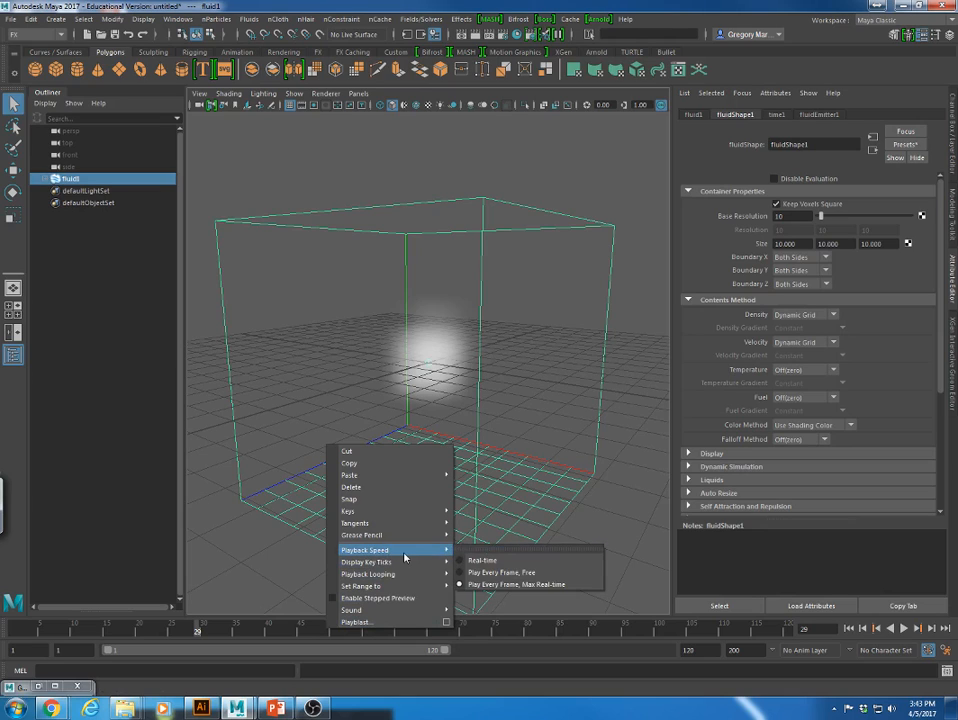
{"action": "mouse_move", "coordinate": [440, 550]}
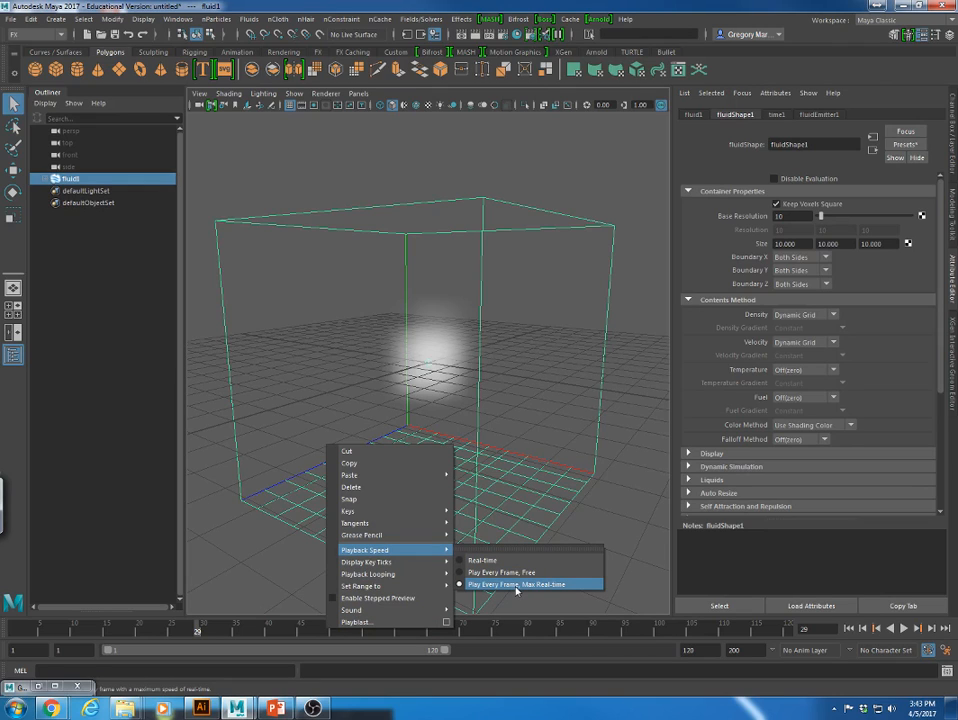
{"action": "left_click", "coordinate": [203, 636]}
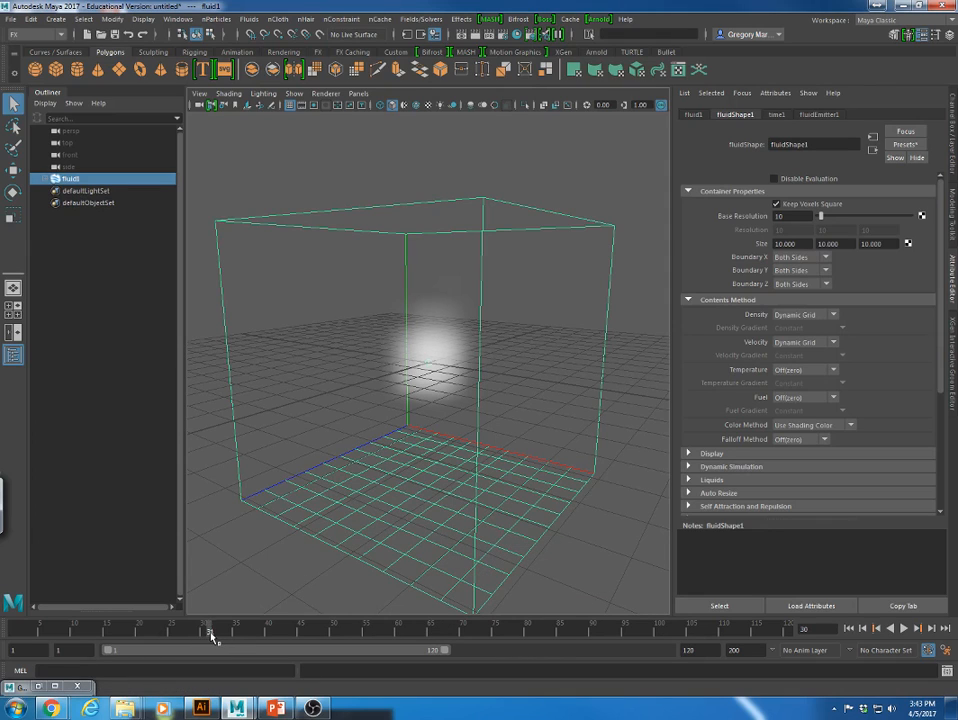
{"action": "left_click", "coordinate": [211, 636]}
Replay the fluid simulation from the first frame and stop it near the end of the range.
{"action": "left_click", "coordinate": [848, 628]}
{"action": "left_click", "coordinate": [903, 628]}
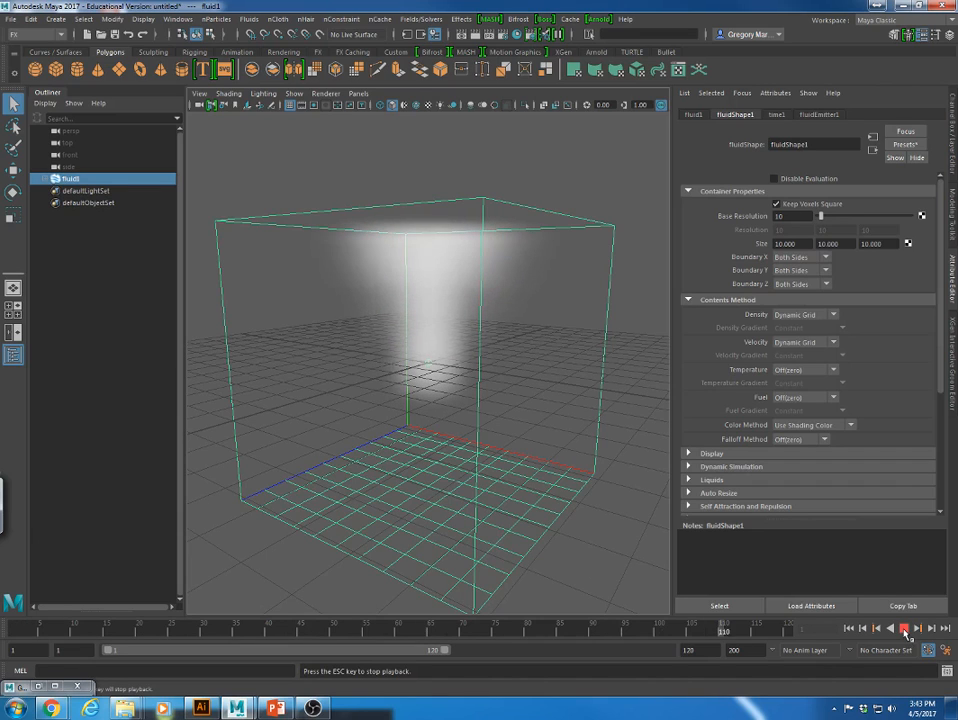
{"action": "left_click", "coordinate": [904, 628]}
Extend the playback range to frame 200 and play the simulation from the first frame.
{"action": "left_click_drag", "start_coordinate": [445, 652], "coordinate": [668, 652]}
{"action": "left_click", "coordinate": [849, 628]}
{"action": "left_click", "coordinate": [902, 629]}
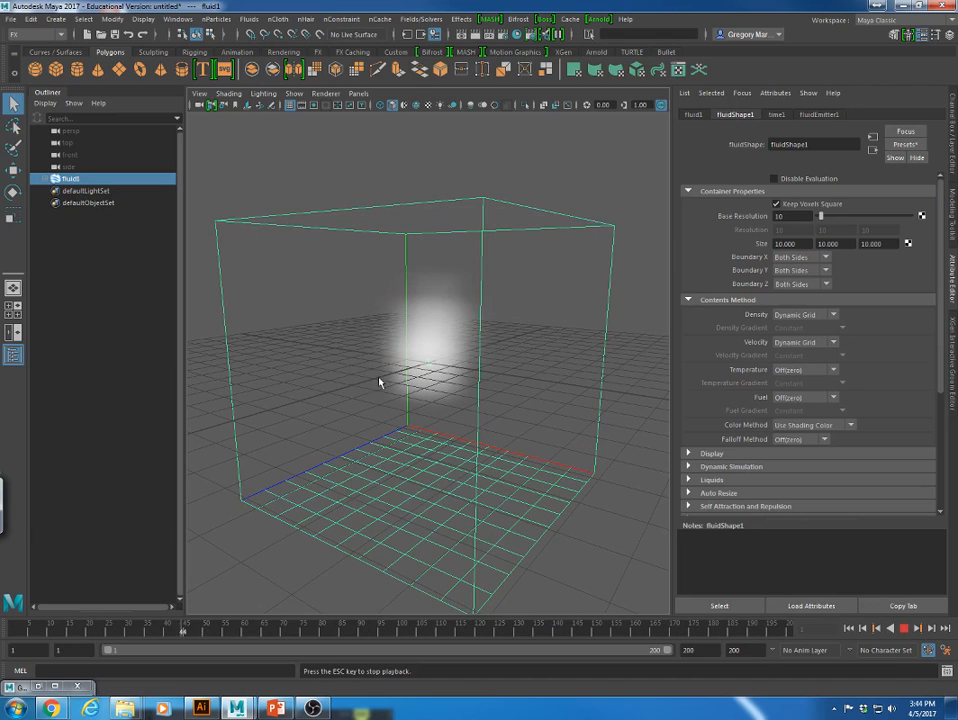
Select the emitter inside the container, expand fluid1 in the Outliner, and select the fluid1 container.
{"action": "left_click", "coordinate": [624, 374]}
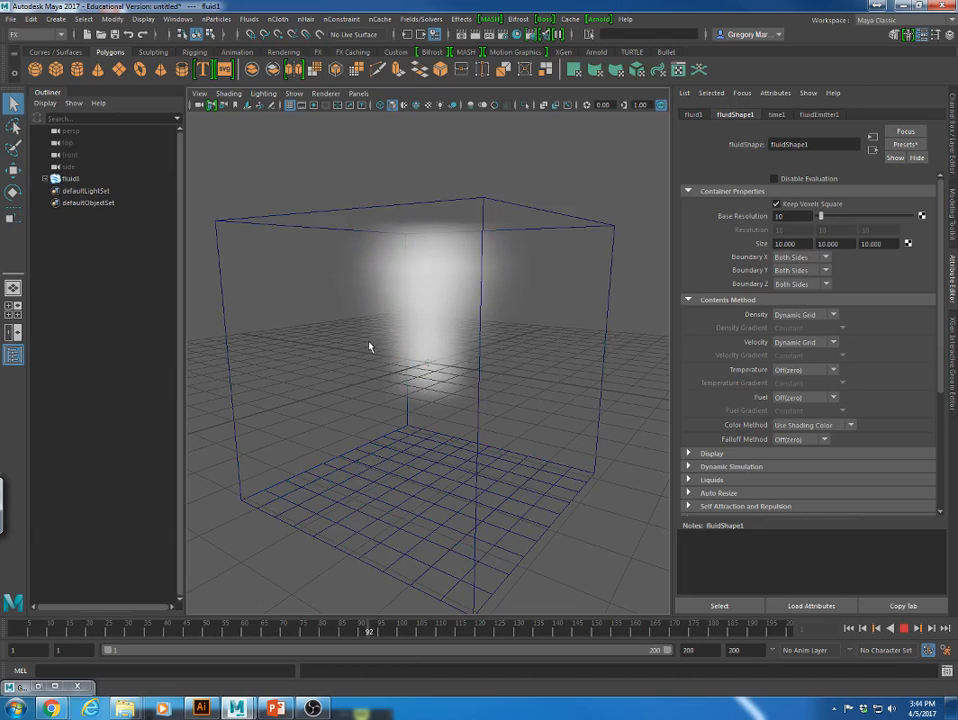
{"action": "left_click", "coordinate": [430, 367]}
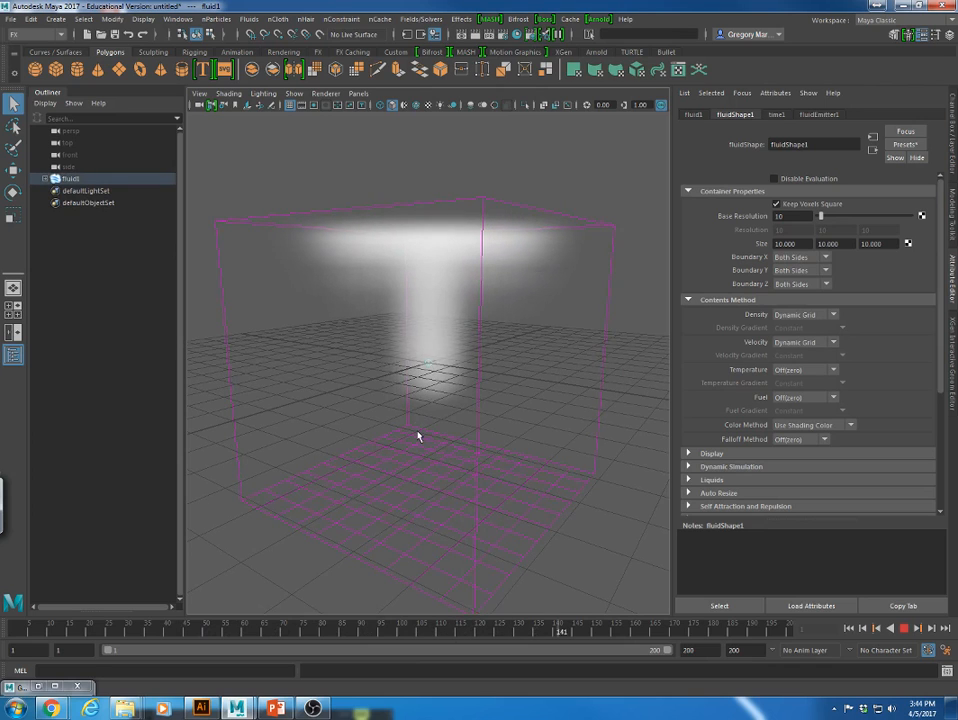
{"action": "left_click_drag", "start_coordinate": [420, 447], "coordinate": [474, 440], "text": "alt"}
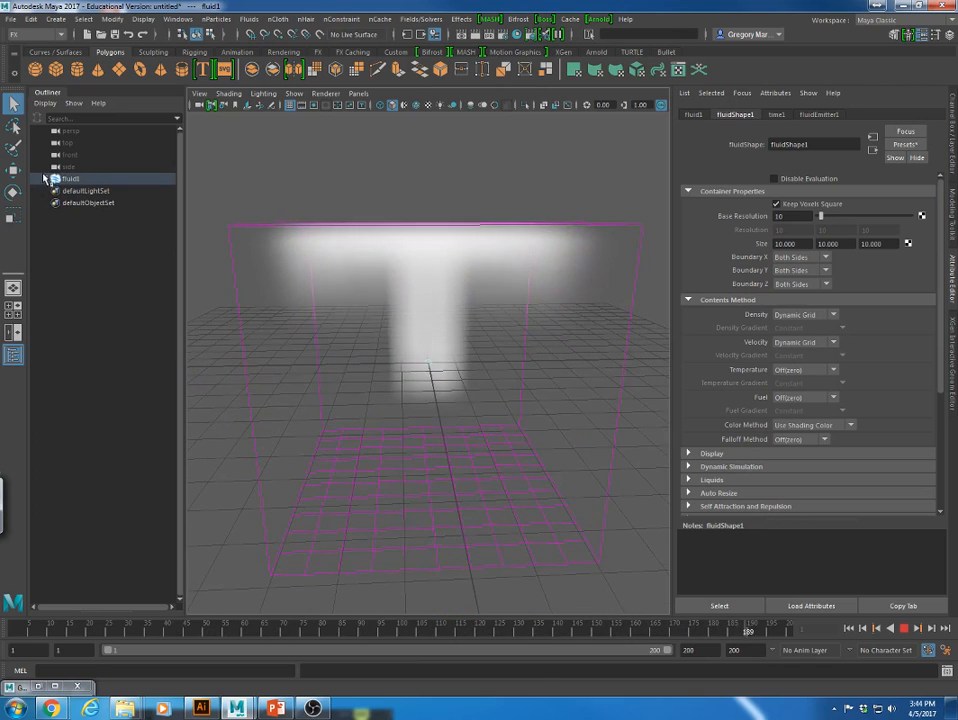
{"action": "left_click", "coordinate": [45, 178]}
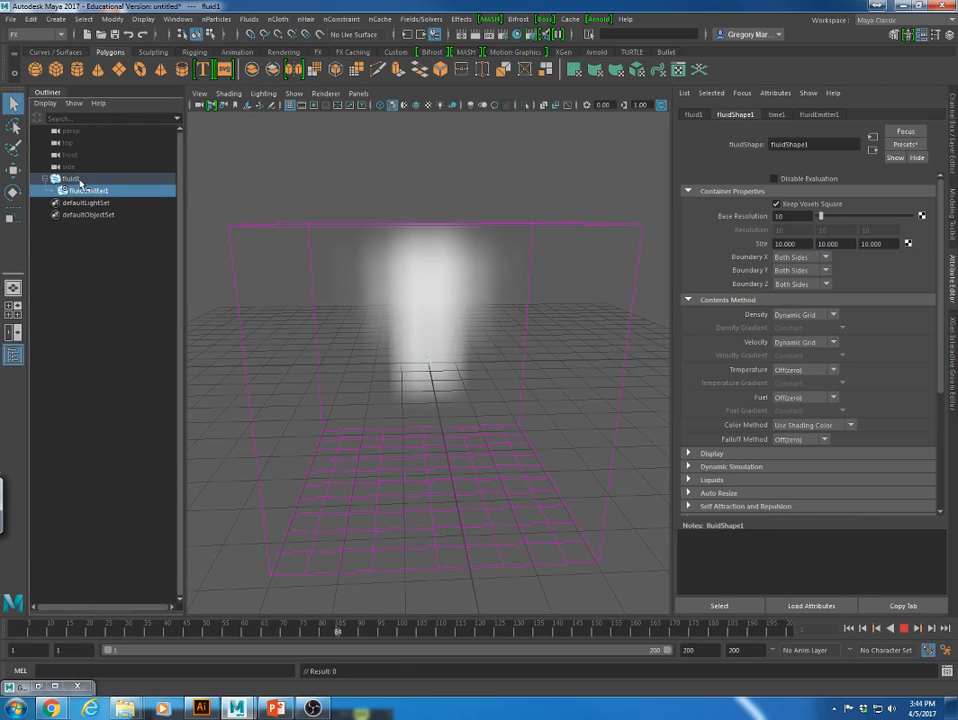
{"action": "left_click", "coordinate": [88, 180]}
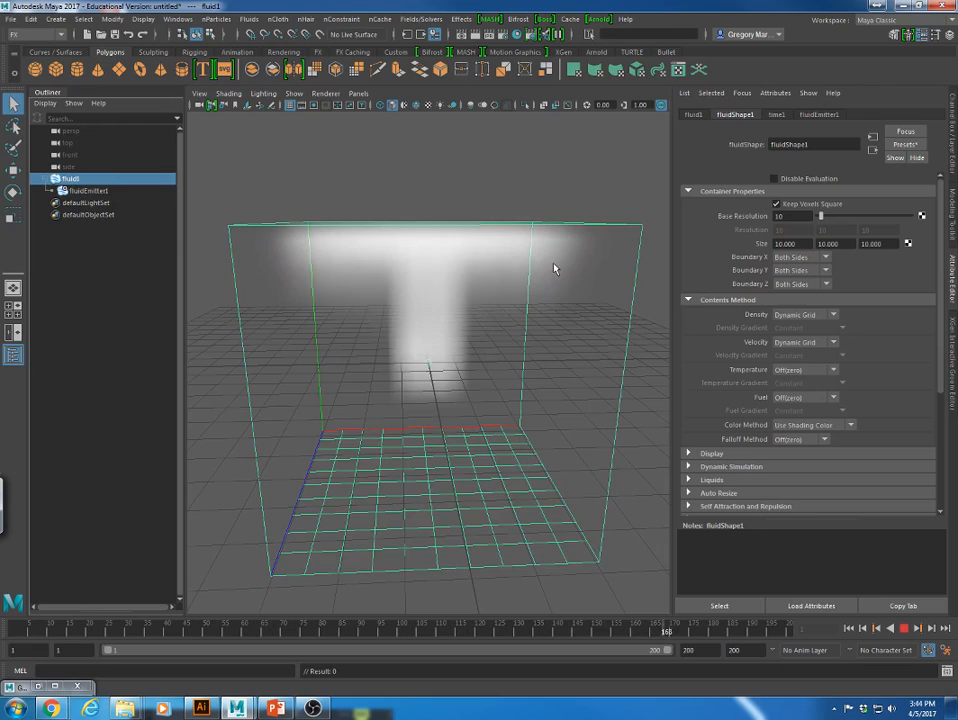
Stop the playback, try to move the fluid container upward with the Move tool, and clear the selection.
{"action": "scroll", "coordinate": [530, 315], "scroll_direction": "down", "scroll_amount": 6}
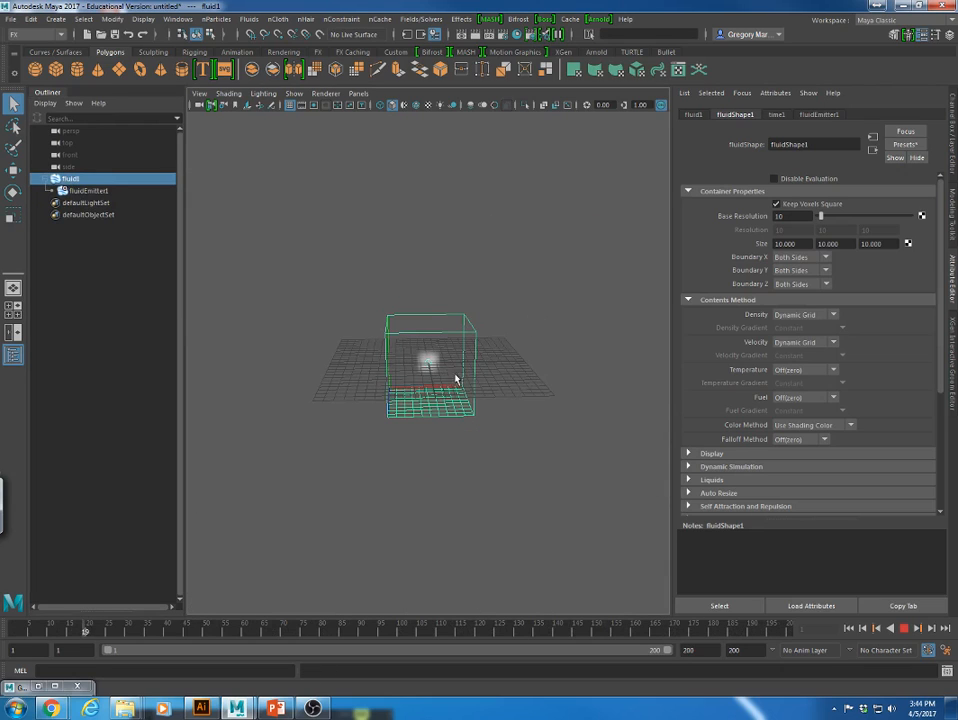
{"action": "key", "text": "w"}
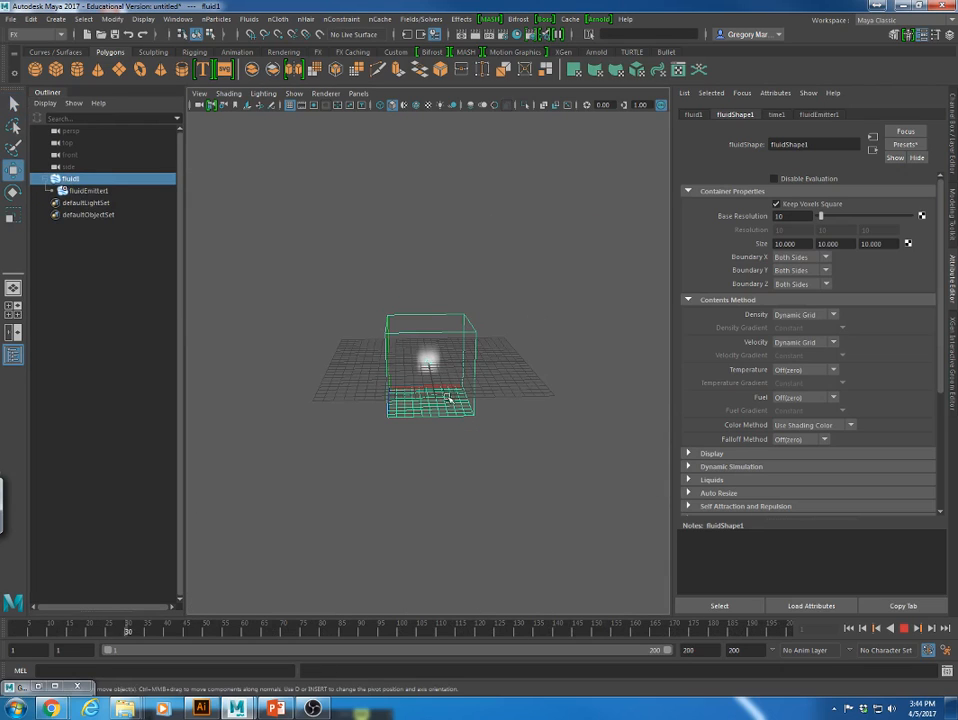
{"action": "left_click", "coordinate": [466, 331]}
{"action": "left_click", "coordinate": [464, 332]}
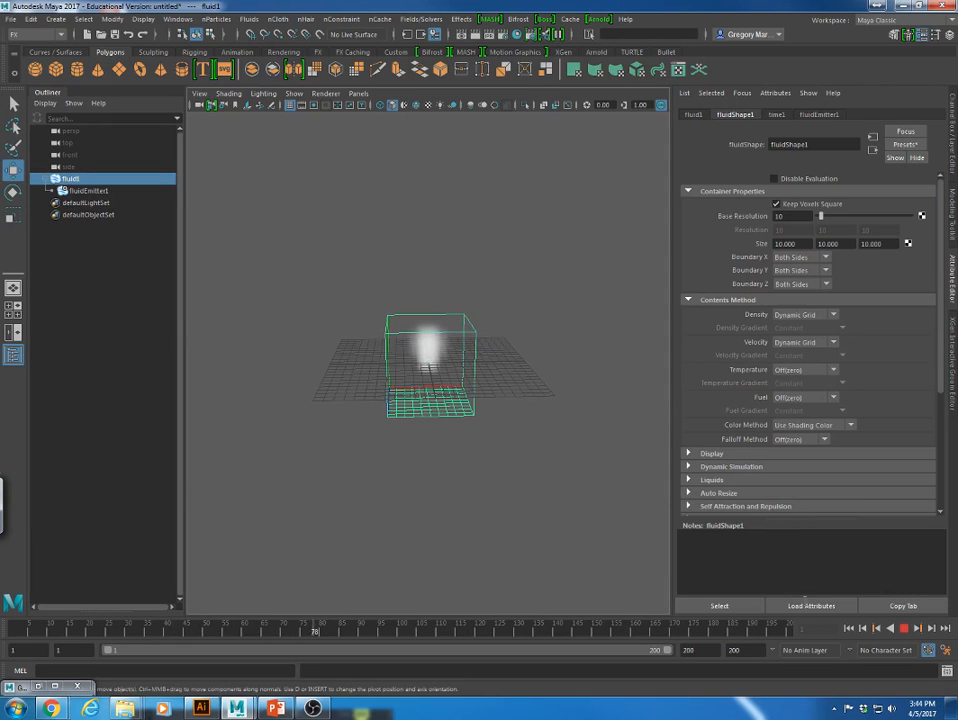
{"action": "left_click", "coordinate": [903, 628]}
{"action": "left_click_drag", "start_coordinate": [426, 357], "coordinate": [428, 208]}
{"action": "left_click", "coordinate": [484, 377]}
Set the fluid1 container's Base Resolution to 50 and reselect the container in the viewport.
{"action": "scroll", "coordinate": [484, 378], "scroll_direction": "up", "scroll_amount": 5}
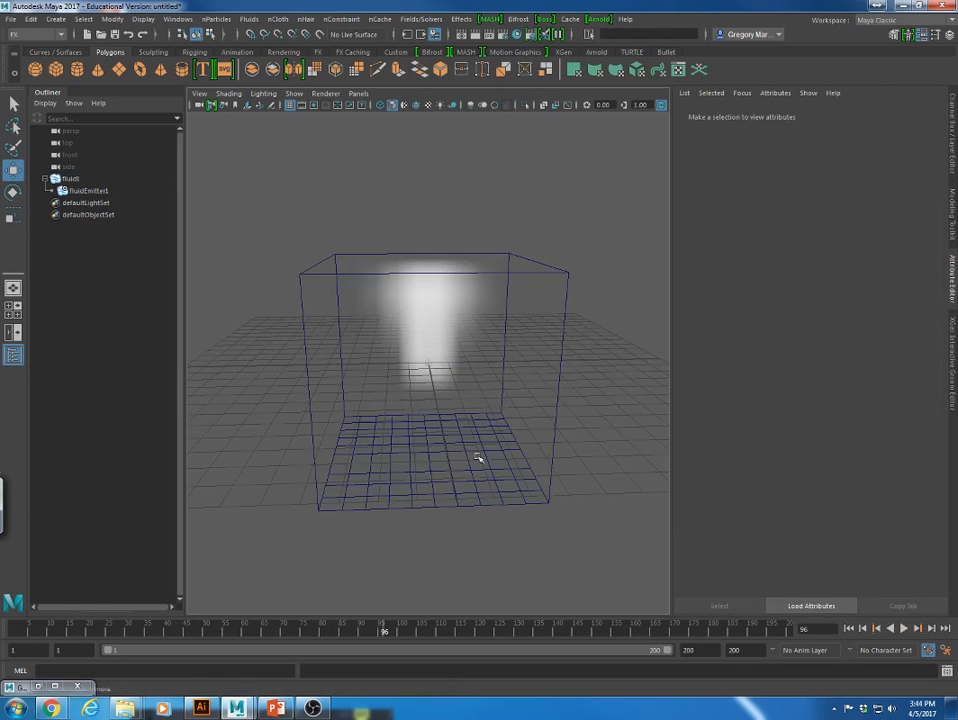
{"action": "left_click_drag", "start_coordinate": [479, 458], "coordinate": [432, 468], "text": "alt"}
{"action": "left_click", "coordinate": [66, 178]}
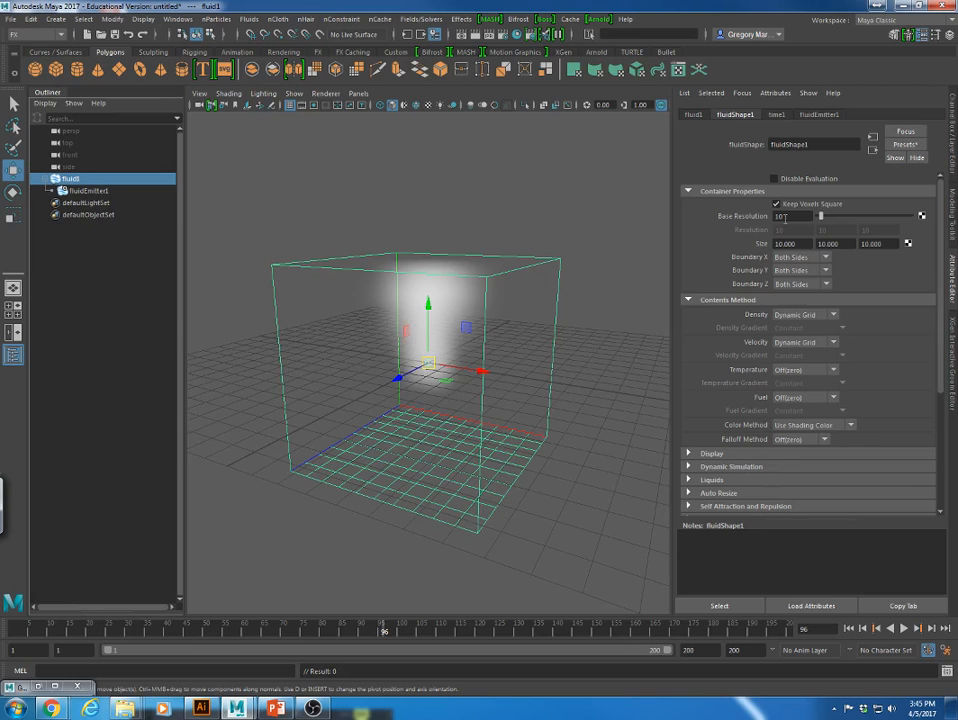
{"action": "left_click_drag", "start_coordinate": [784, 217], "coordinate": [731, 216]}
{"action": "type", "text": "50"}
{"action": "key", "text": "Return"}
{"action": "left_click", "coordinate": [560, 458]}
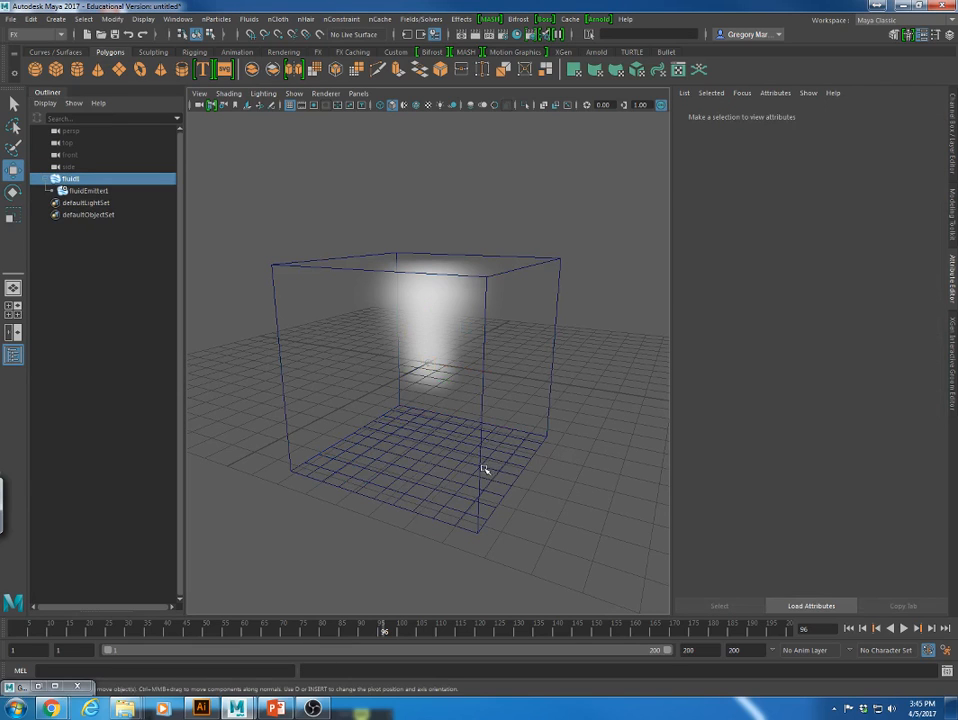
{"action": "left_click", "coordinate": [483, 469]}
Play the higher-resolution simulation from the first frame, view the smoke from above and the side, and stop it.
{"action": "left_click", "coordinate": [848, 628]}
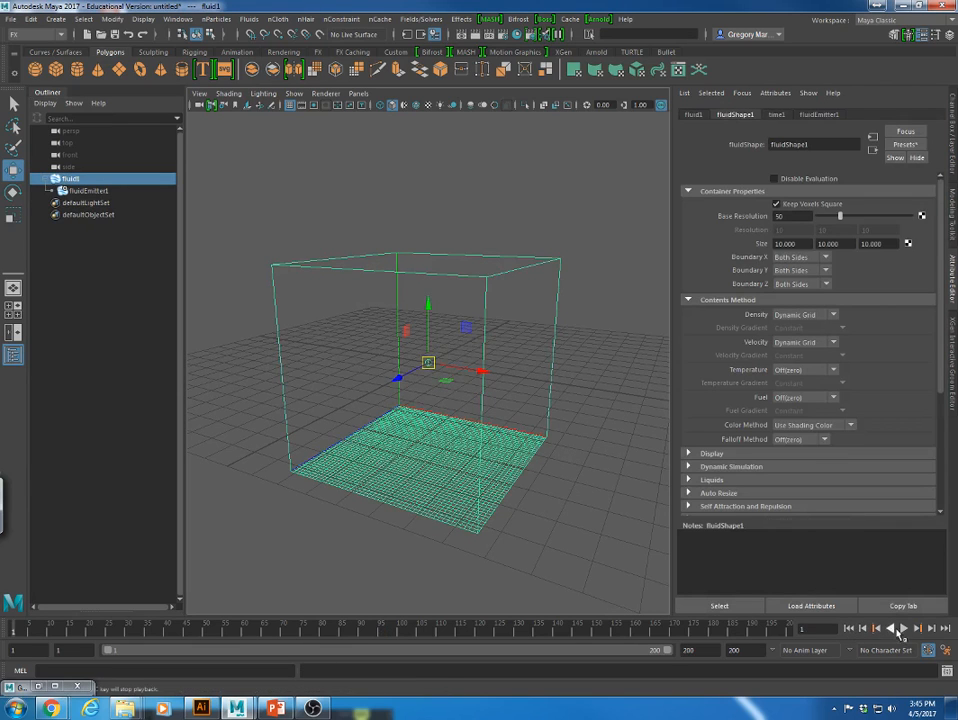
{"action": "left_click", "coordinate": [903, 629]}
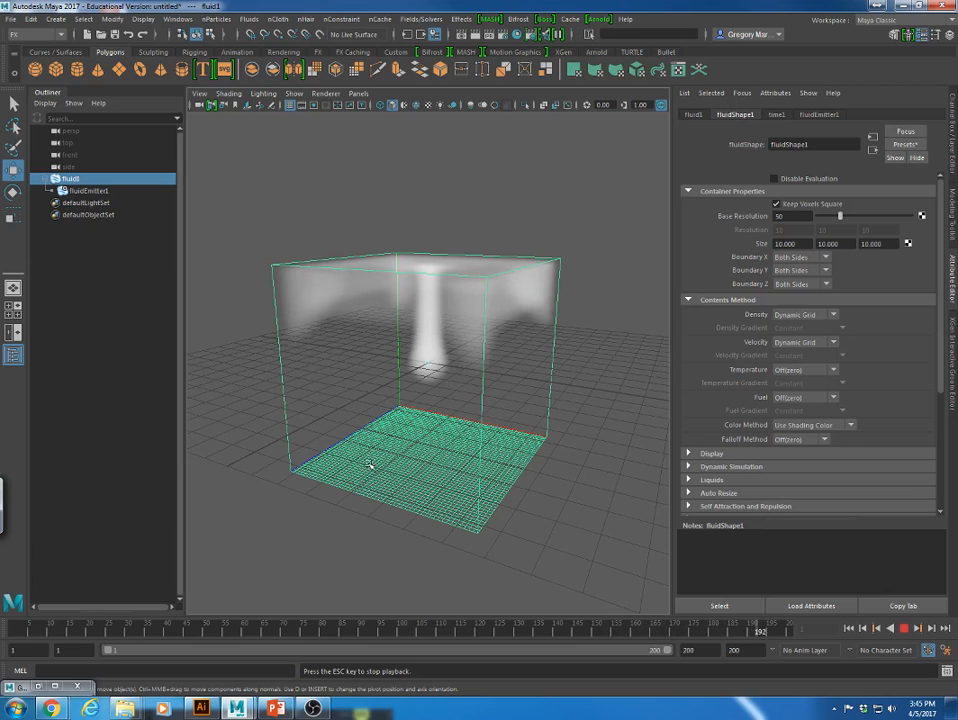
{"action": "mouse_move", "coordinate": [428, 505]}
{"action": "left_mouse_down", "text": "alt"}
{"action": "mouse_move", "coordinate": [432, 488]}
{"action": "mouse_move", "coordinate": [421, 496]}
{"action": "left_mouse_up", "text": "alt"}
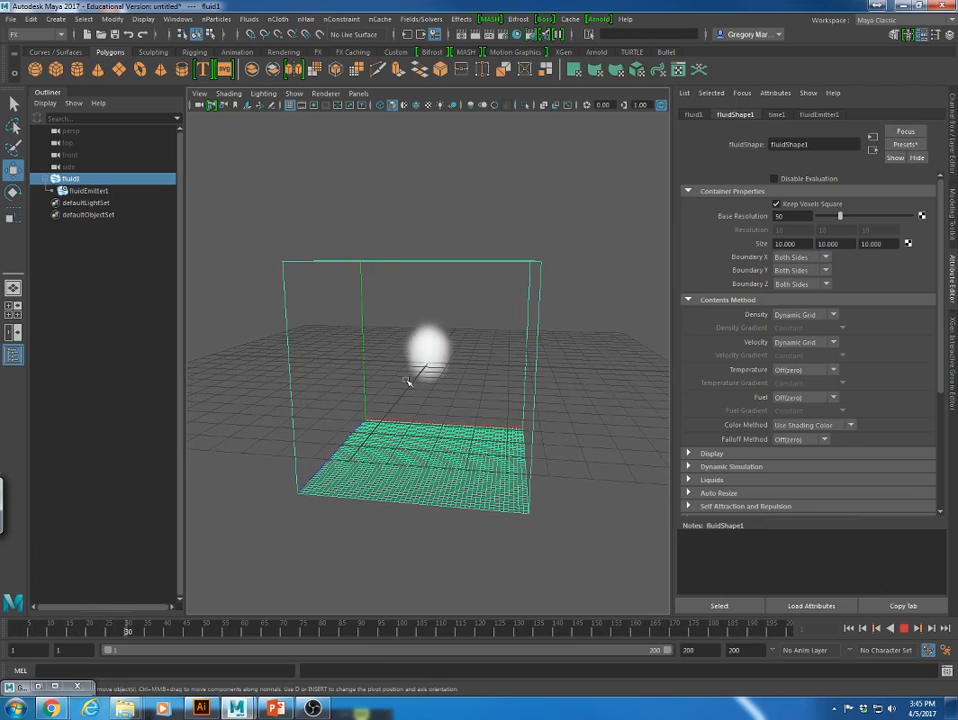
{"action": "left_click_drag", "start_coordinate": [437, 315], "coordinate": [438, 509], "text": "alt"}
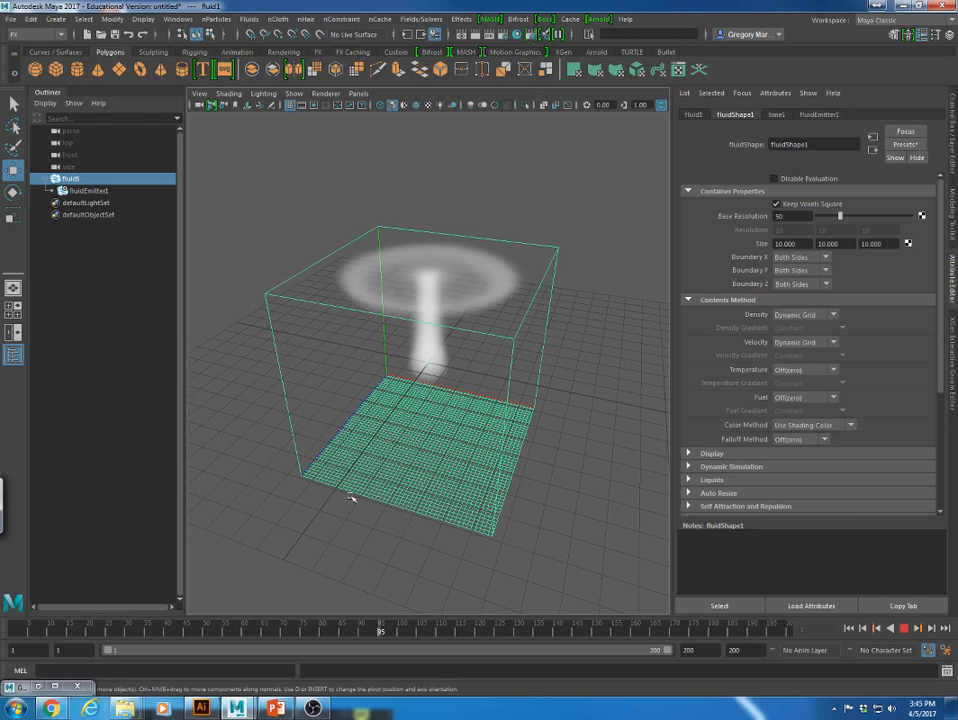
{"action": "left_click_drag", "start_coordinate": [349, 498], "coordinate": [381, 472], "text": "alt"}
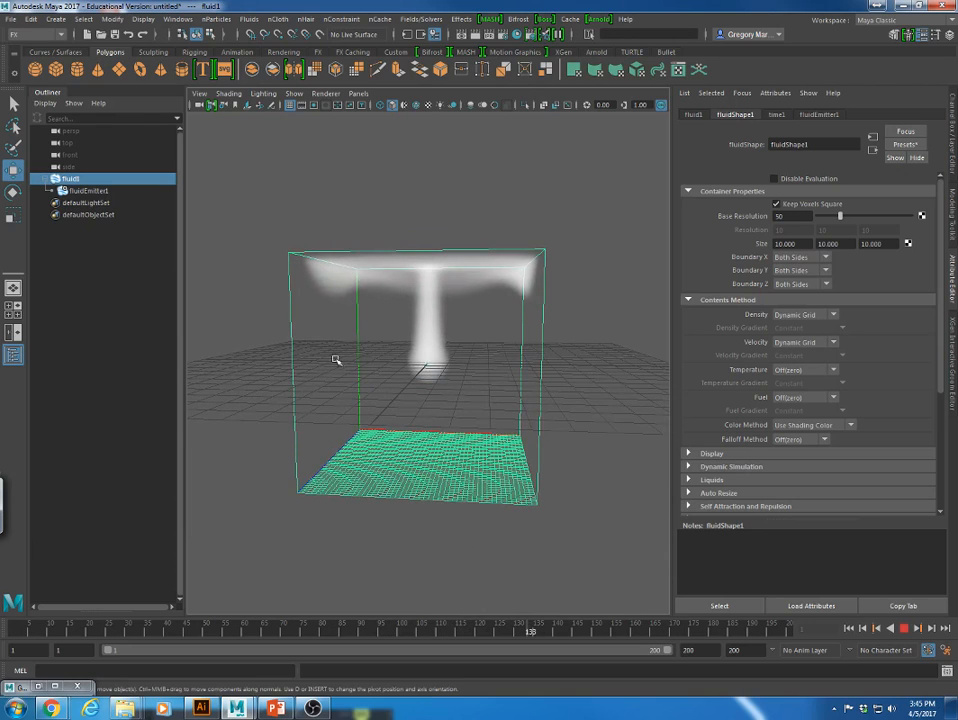
{"action": "left_click", "coordinate": [903, 628]}
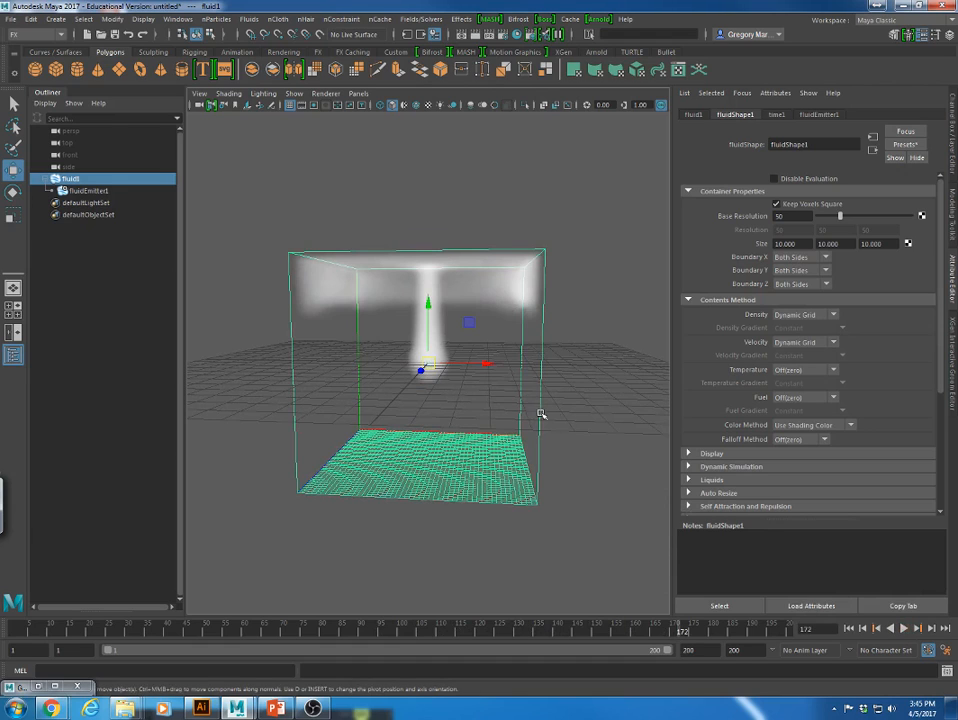
Lower fluidEmitter1 to a Translate Y of about -3.633, near the container floor, and replay the simulation.
{"action": "left_click", "coordinate": [398, 327]}
{"action": "left_click", "coordinate": [72, 190]}
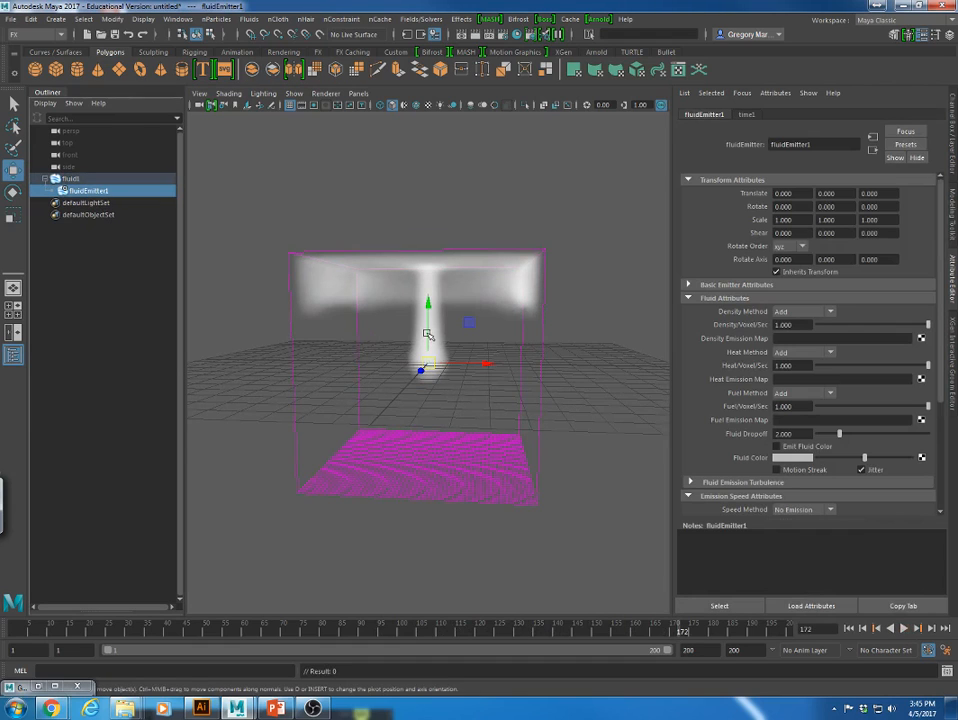
{"action": "left_click_drag", "start_coordinate": [428, 340], "coordinate": [428, 405]}
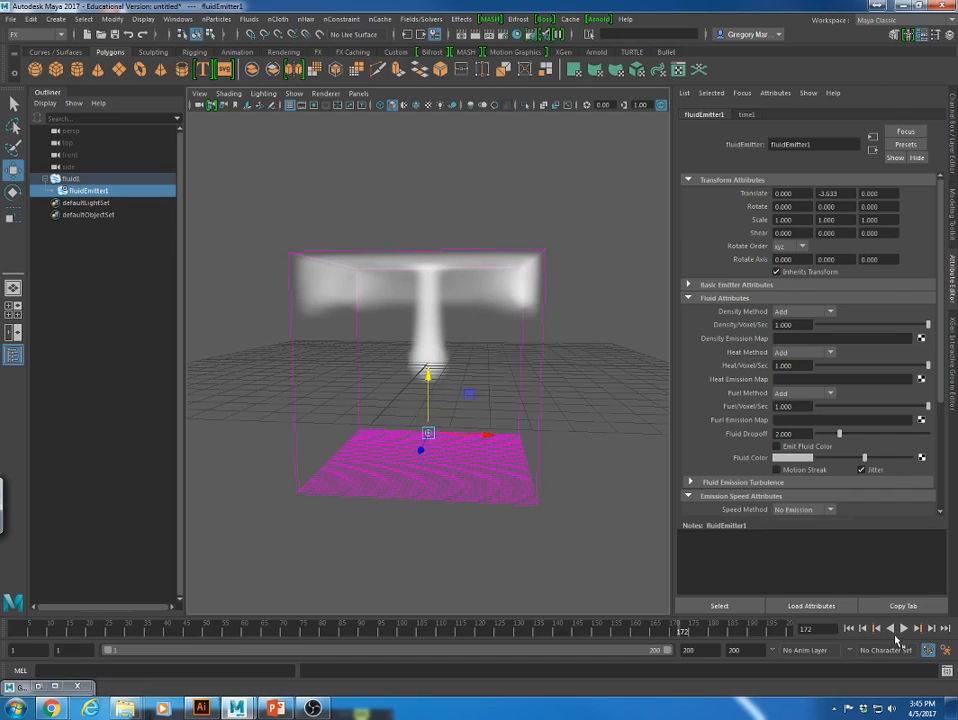
{"action": "left_click", "coordinate": [903, 628]}
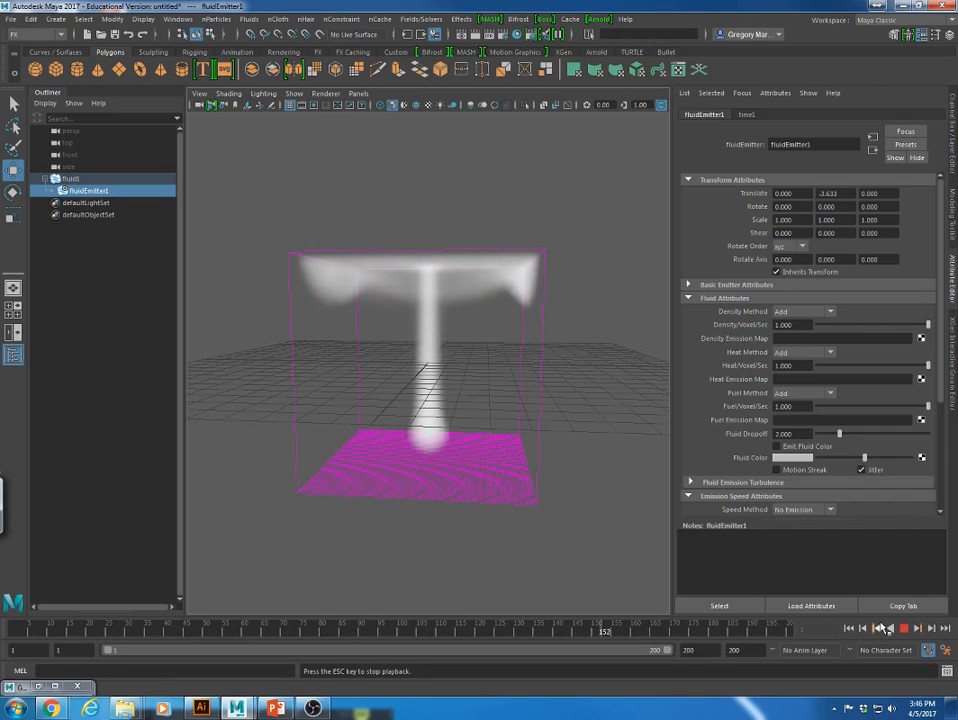
{"action": "key", "text": "Escape"}
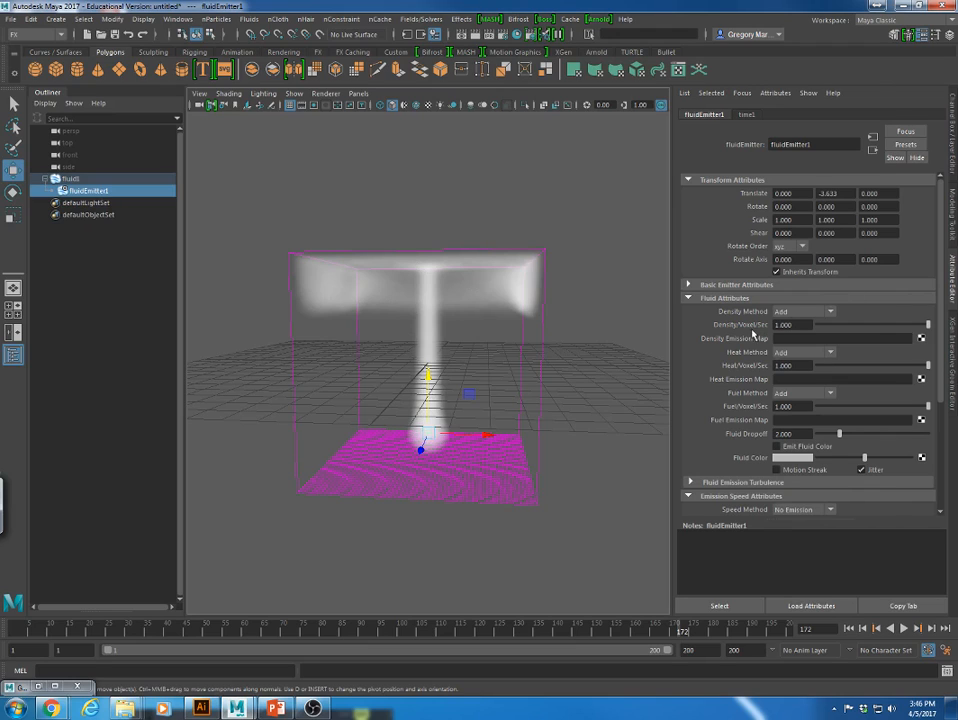
Set the fluid1 container's Base Resolution to 100, play the simulation from the first frame, and stop it.
{"action": "scroll", "coordinate": [752, 379], "scroll_direction": "down", "scroll_amount": 2}
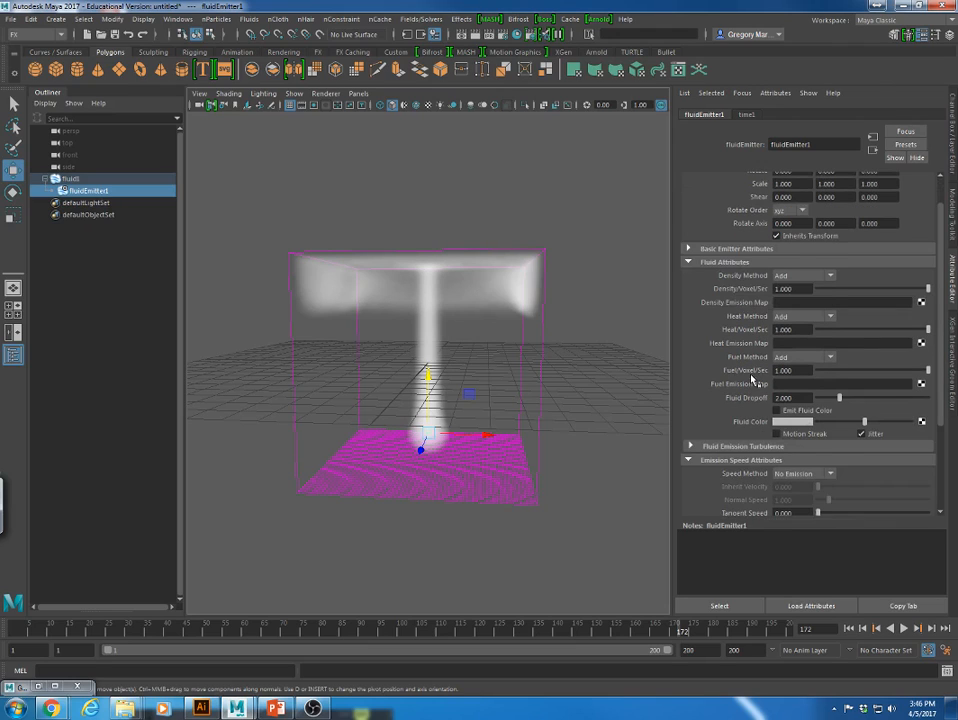
{"action": "scroll", "coordinate": [752, 379], "scroll_direction": "down", "scroll_amount": 2}
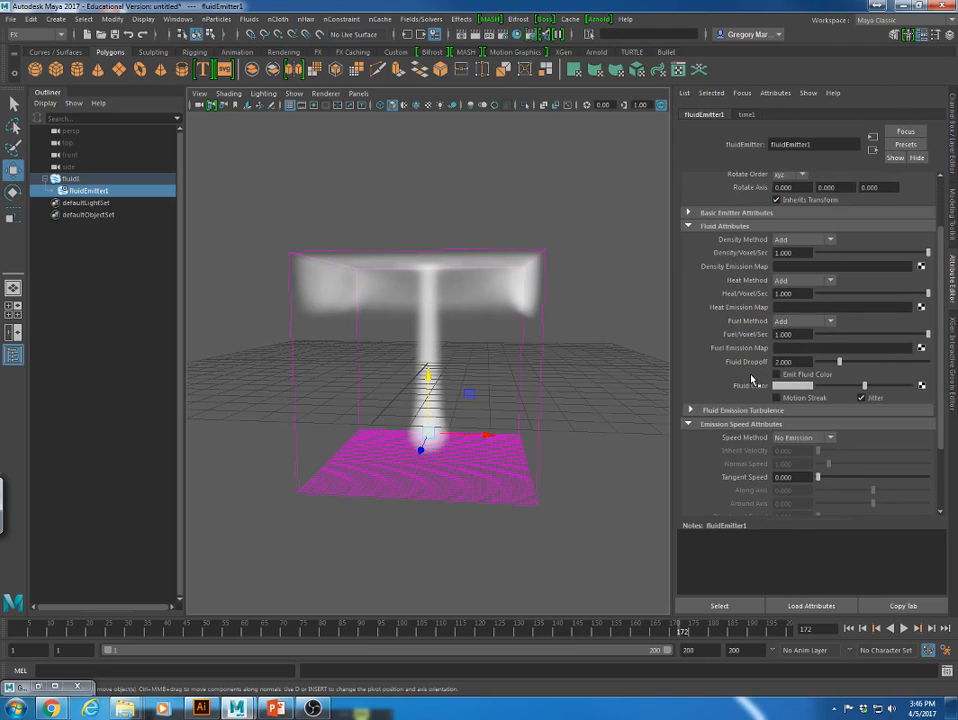
{"action": "scroll", "coordinate": [752, 379], "scroll_direction": "up", "scroll_amount": 4}
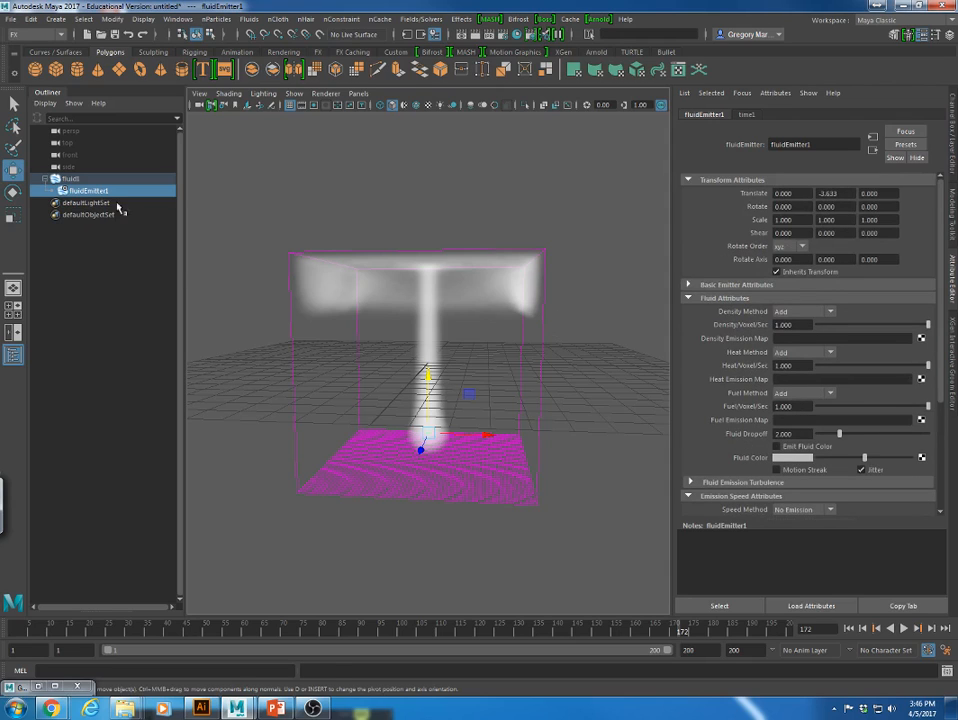
{"action": "left_click", "coordinate": [72, 178]}
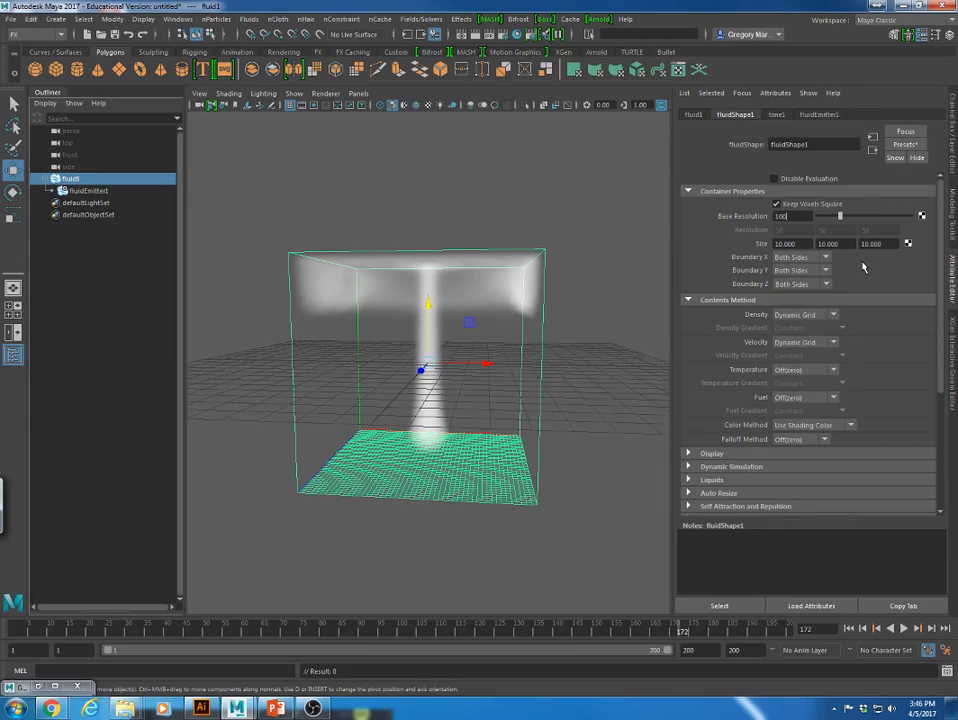
{"action": "key", "text": "Return"}
{"action": "left_click", "coordinate": [870, 627]}
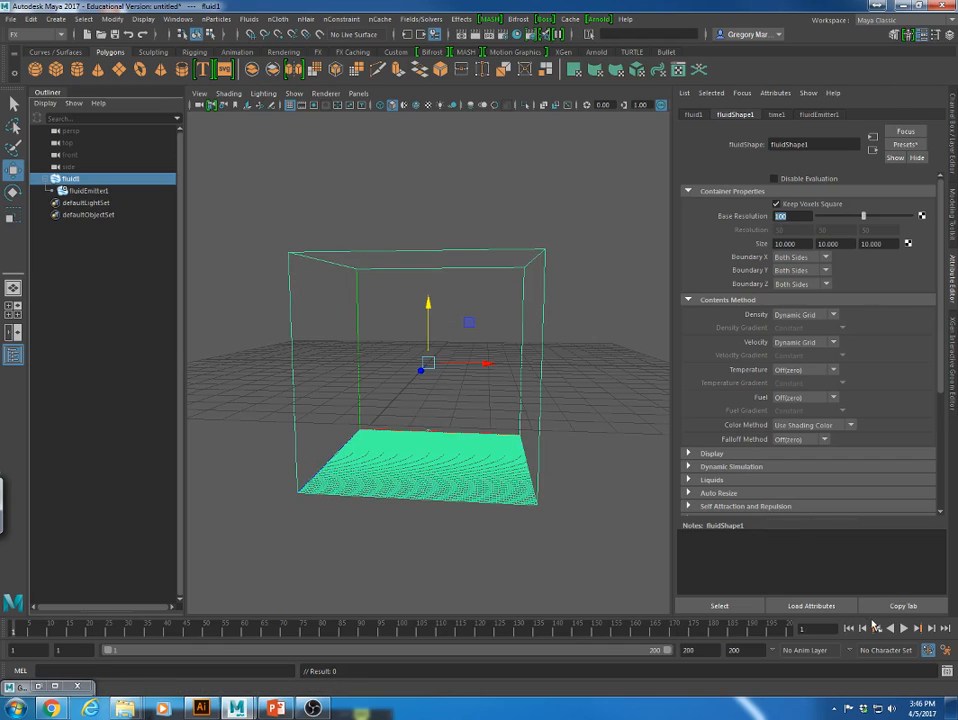
{"action": "left_click", "coordinate": [904, 629]}
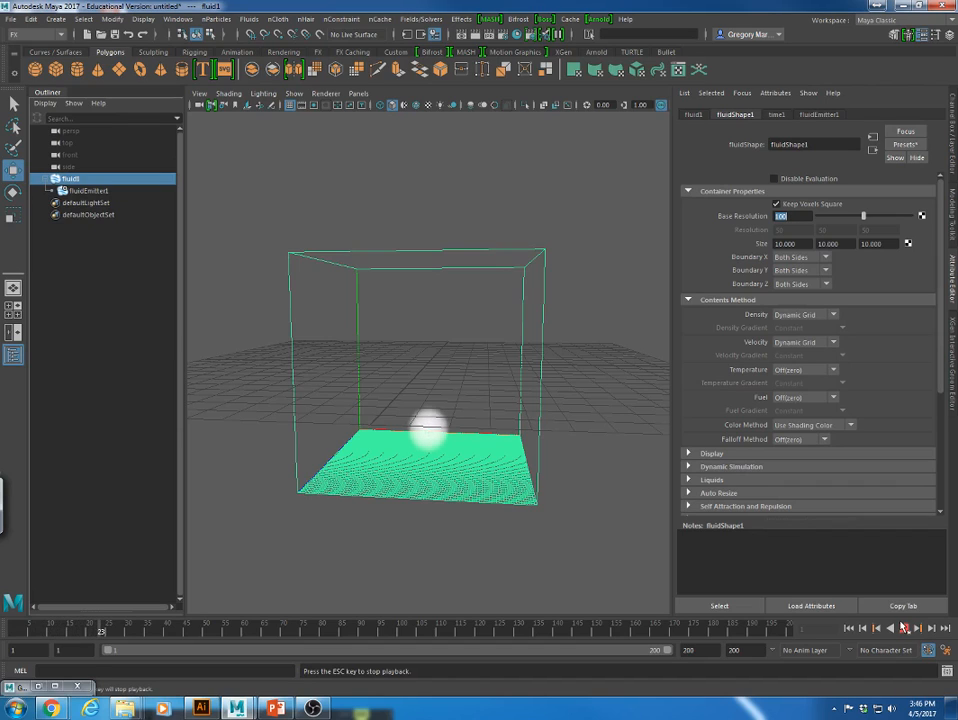
{"action": "left_click", "coordinate": [904, 628]}
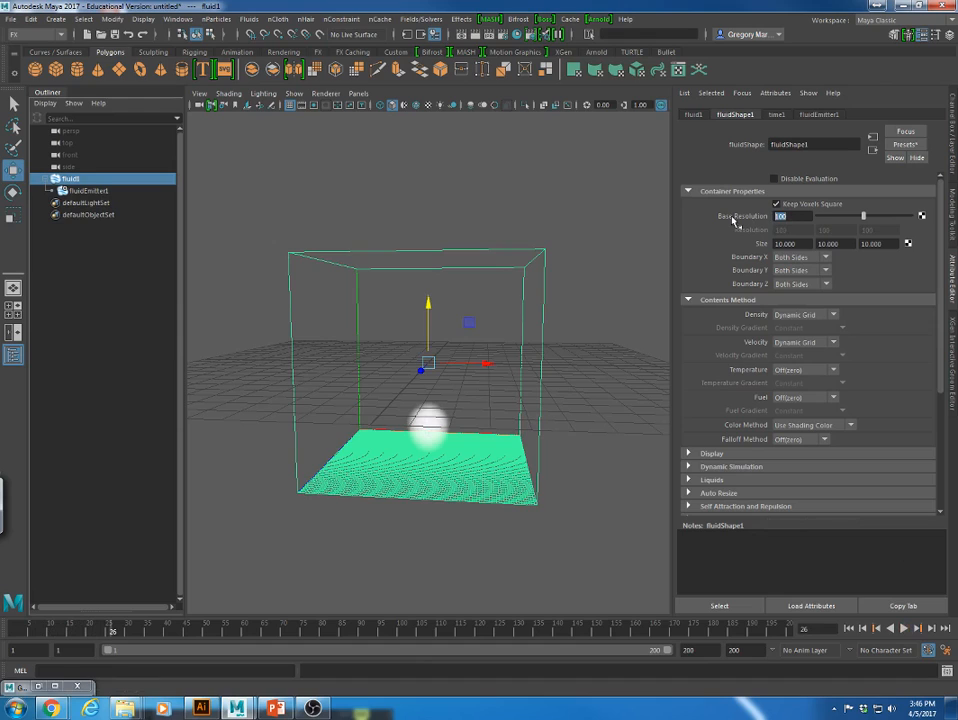
Set the container's Base Resolution to 50 and reselect the fluid container in the viewport.
{"action": "type", "text": "50"}
{"action": "key", "text": "Return"}
{"action": "left_click", "coordinate": [580, 279]}
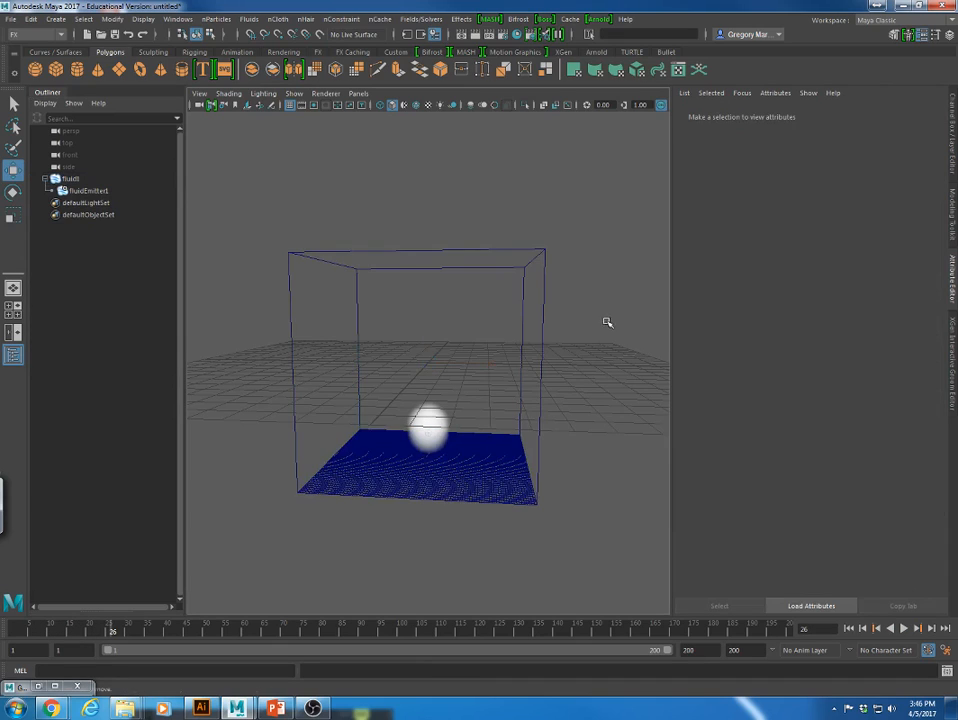
{"action": "scroll", "coordinate": [451, 440], "scroll_direction": "down", "scroll_amount": 8}
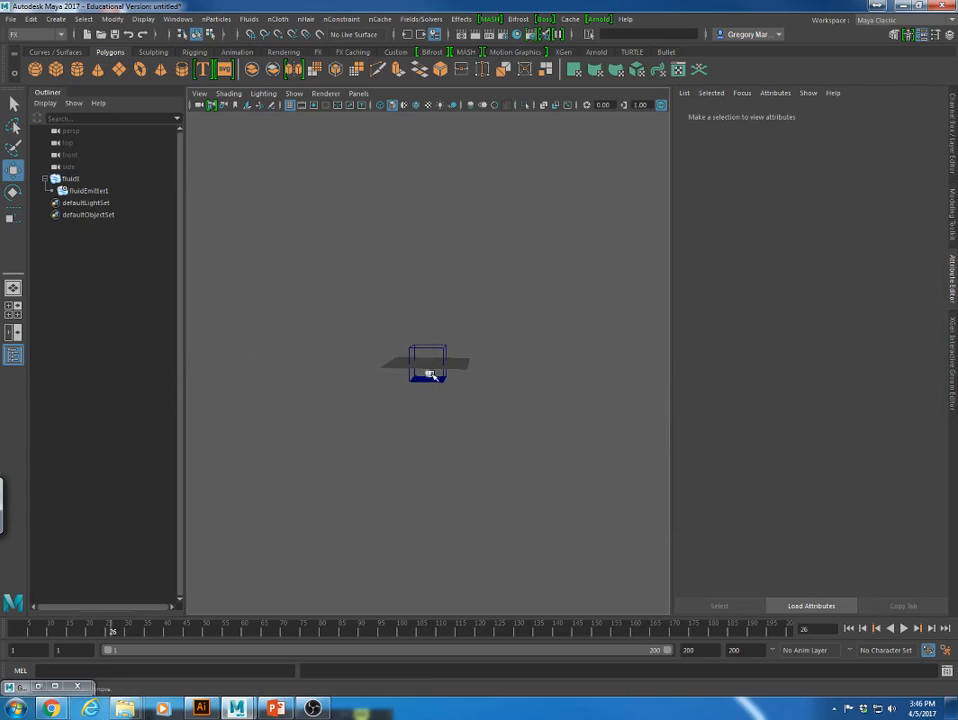
{"action": "scroll", "coordinate": [439, 408], "scroll_direction": "up", "scroll_amount": 5}
{"action": "scroll", "coordinate": [447, 440], "scroll_direction": "up", "scroll_amount": 3}
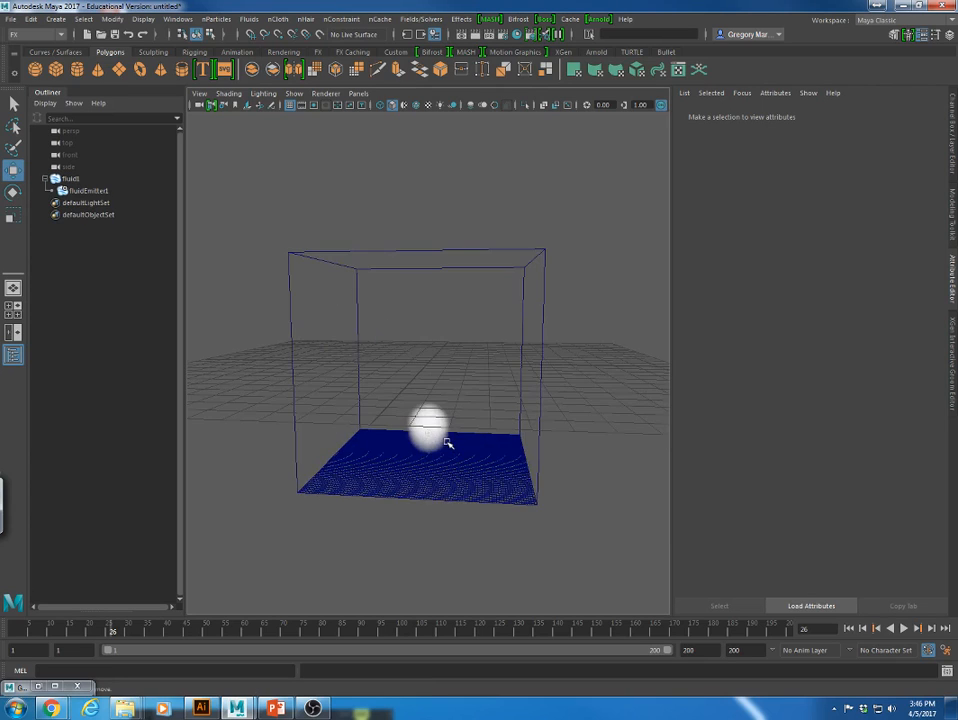
{"action": "left_click", "coordinate": [458, 254]}
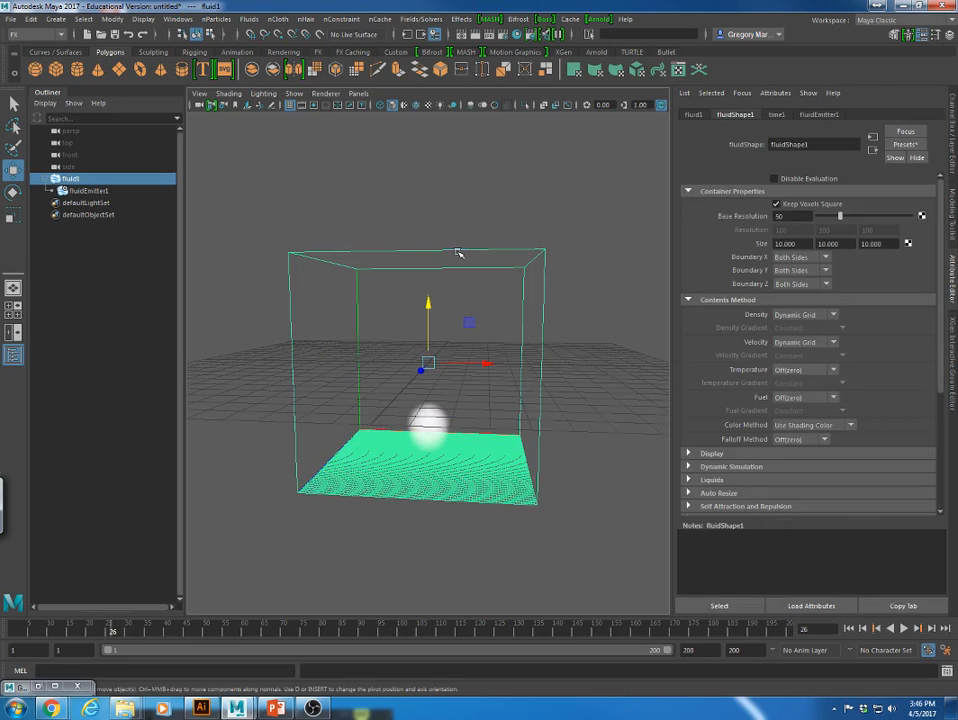
Play the smoke simulation from the first frame, stop it, and view the container from an angled perspective.
{"action": "left_click_drag", "start_coordinate": [432, 331], "coordinate": [428, 232], "text": "alt"}
{"action": "left_click_drag", "start_coordinate": [455, 402], "coordinate": [591, 384], "text": "alt"}
{"action": "left_click", "coordinate": [552, 404]}
{"action": "left_click", "coordinate": [483, 487]}
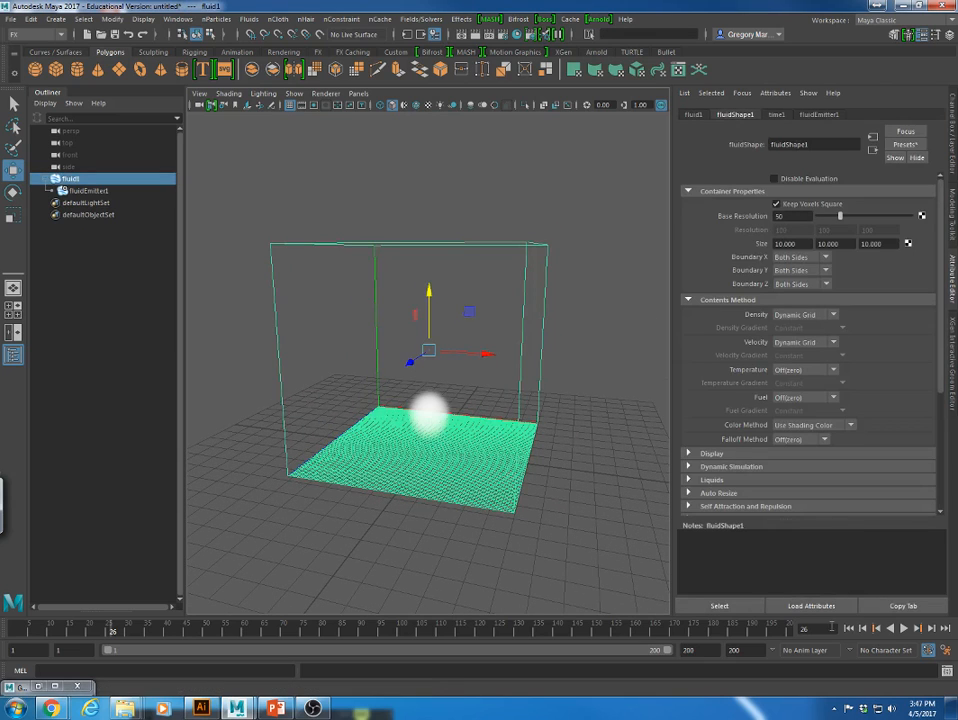
{"action": "left_click", "coordinate": [849, 628]}
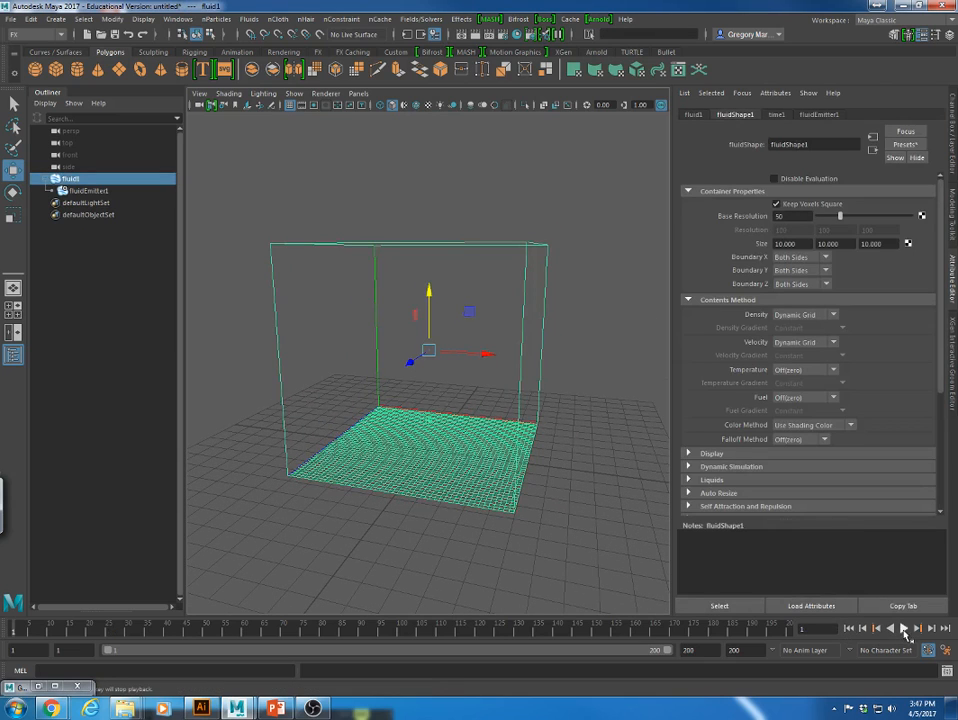
{"action": "left_click", "coordinate": [905, 628]}
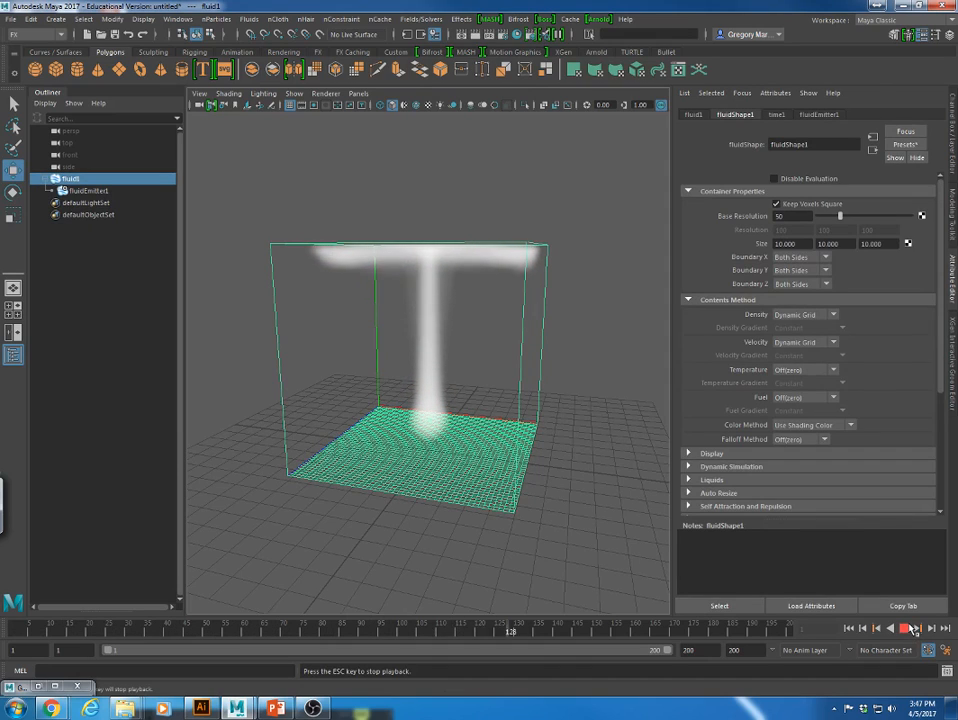
{"action": "left_click", "coordinate": [906, 630]}
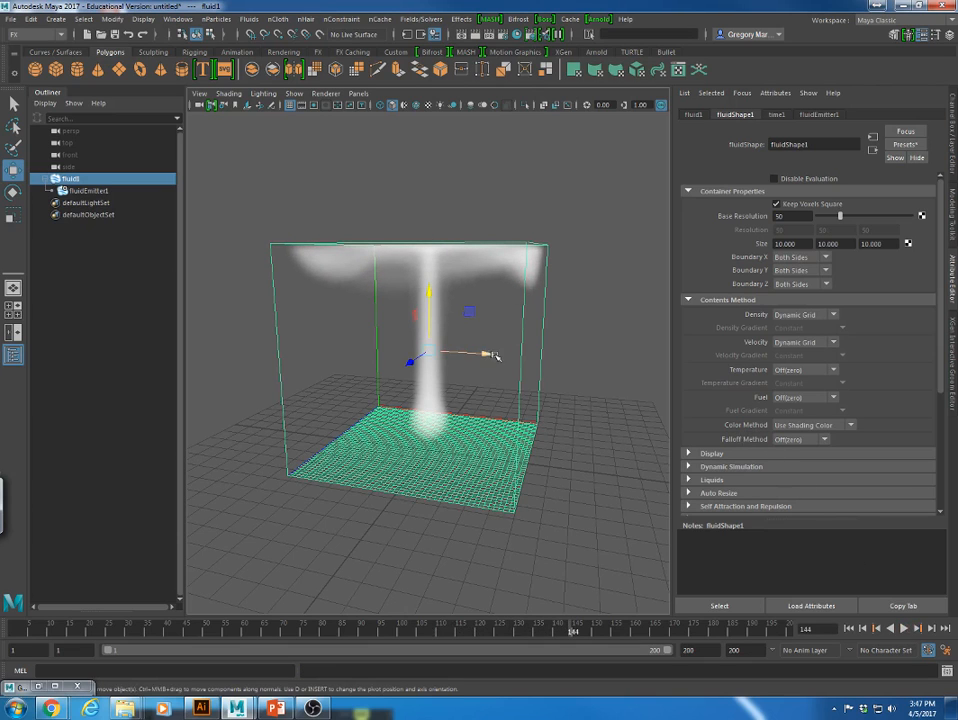
{"action": "mouse_move", "coordinate": [465, 350]}
{"action": "left_mouse_down", "text": "alt"}
{"action": "mouse_move", "coordinate": [466, 336]}
{"action": "mouse_move", "coordinate": [500, 315]}
{"action": "mouse_move", "coordinate": [468, 362]}
{"action": "left_mouse_up", "text": "alt"}
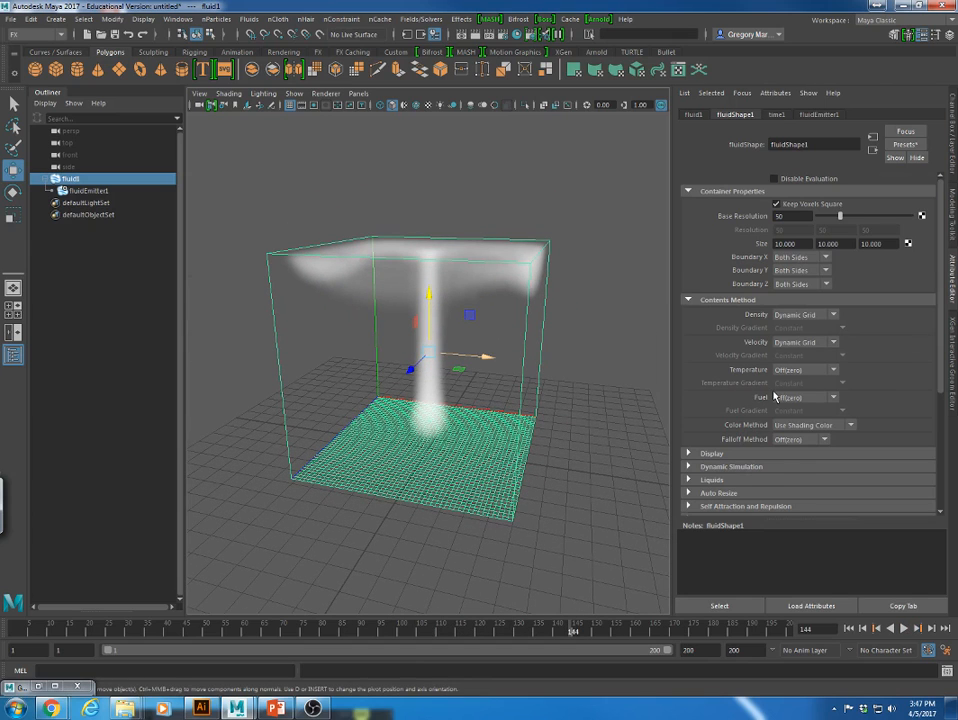
Expand the Dynamic Simulation and Auto Resize settings of fluidShape1 and enable Auto Resize.
{"action": "scroll", "coordinate": [773, 397], "scroll_direction": "down", "scroll_amount": 3}
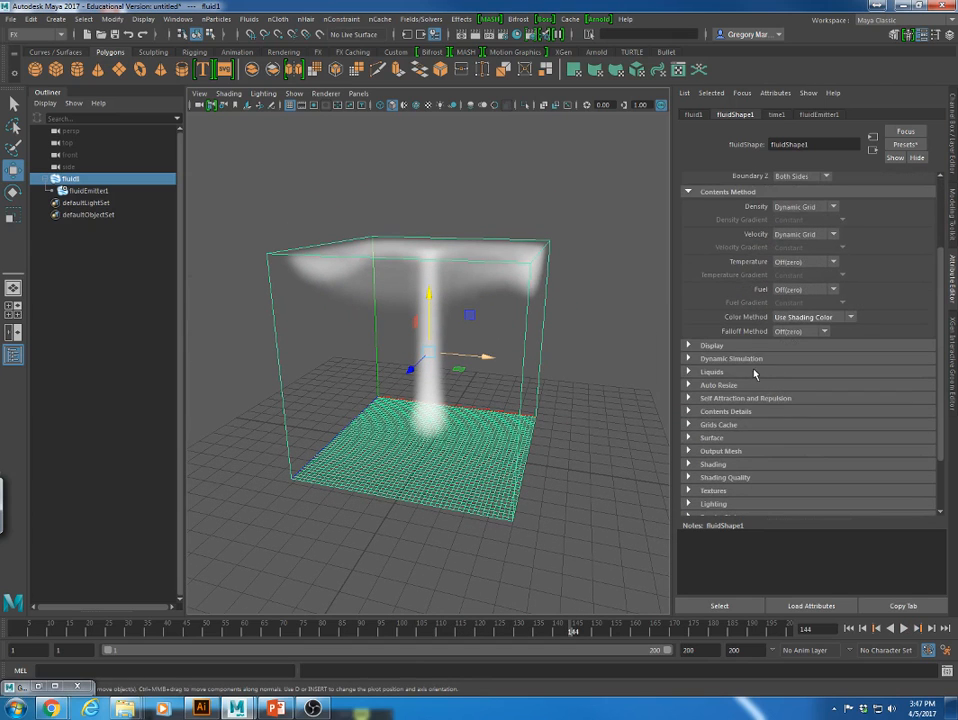
{"action": "left_click", "coordinate": [688, 359]}
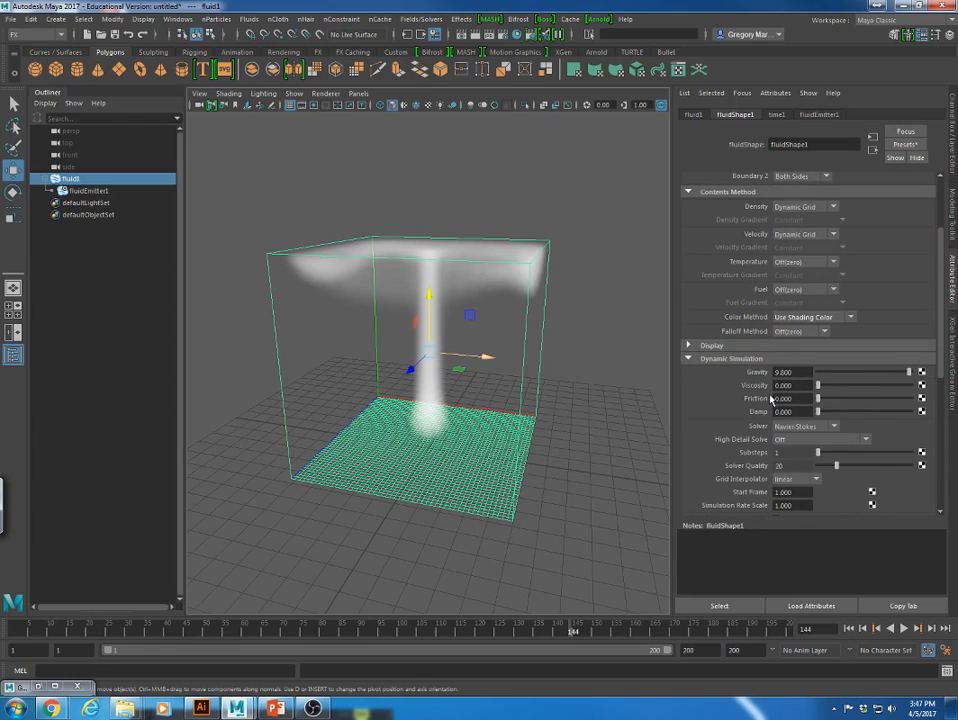
{"action": "scroll", "coordinate": [727, 440], "scroll_direction": "down", "scroll_amount": 6}
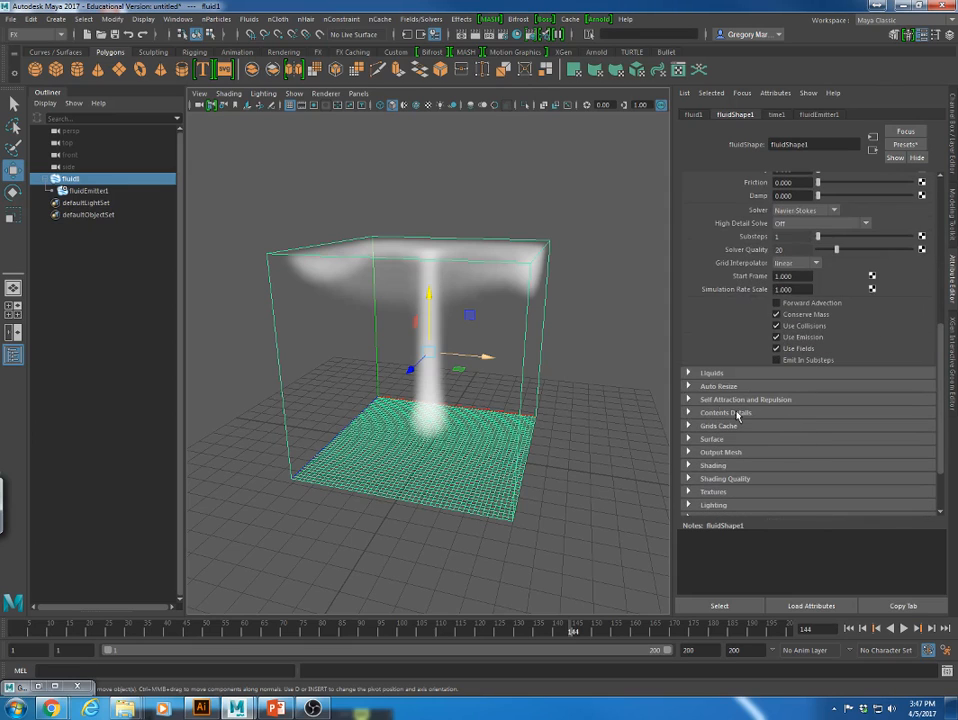
{"action": "left_click", "coordinate": [688, 386]}
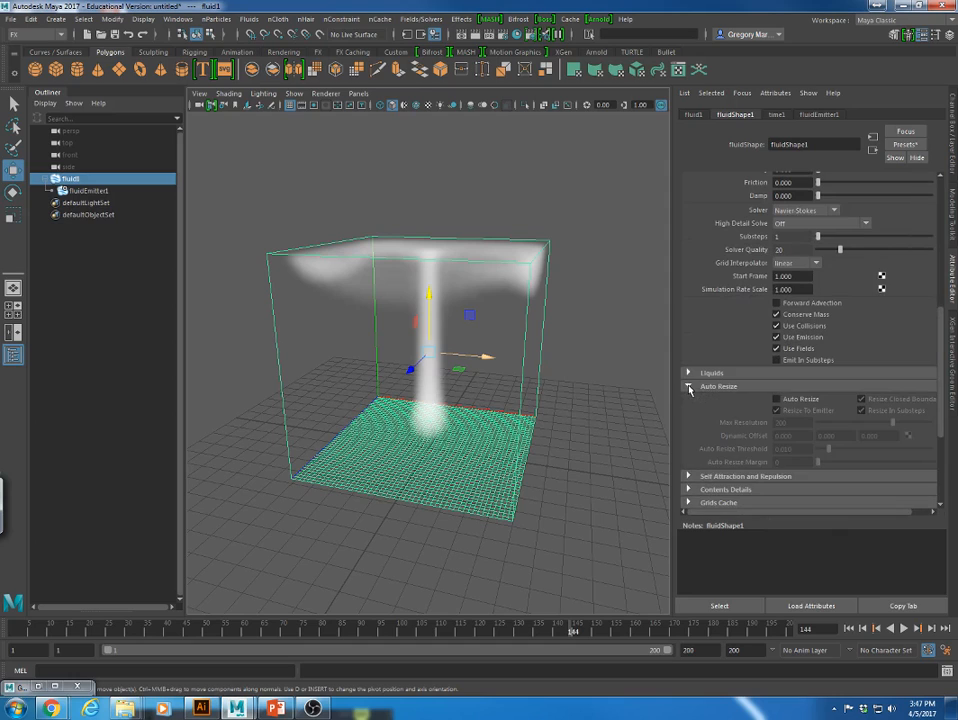
{"action": "left_click", "coordinate": [778, 400]}
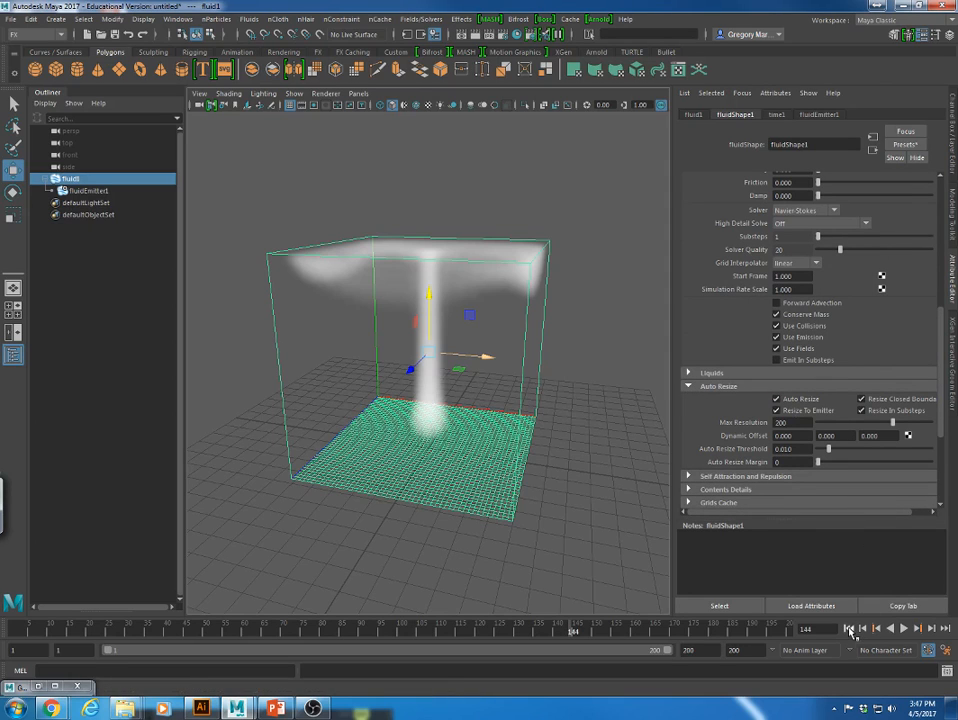
{"action": "double_click", "coordinate": [784, 424]}
Play the auto-resizing simulation from the first frame, watch the container follow the rising smoke, and stop playback.
{"action": "left_click", "coordinate": [849, 628]}
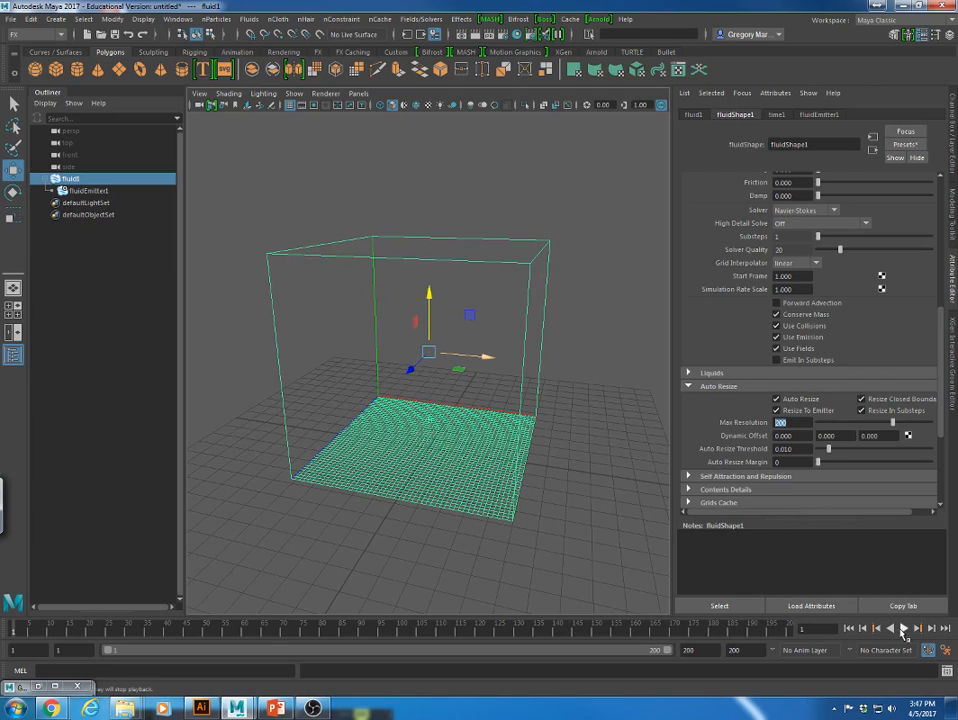
{"action": "left_click", "coordinate": [903, 628]}
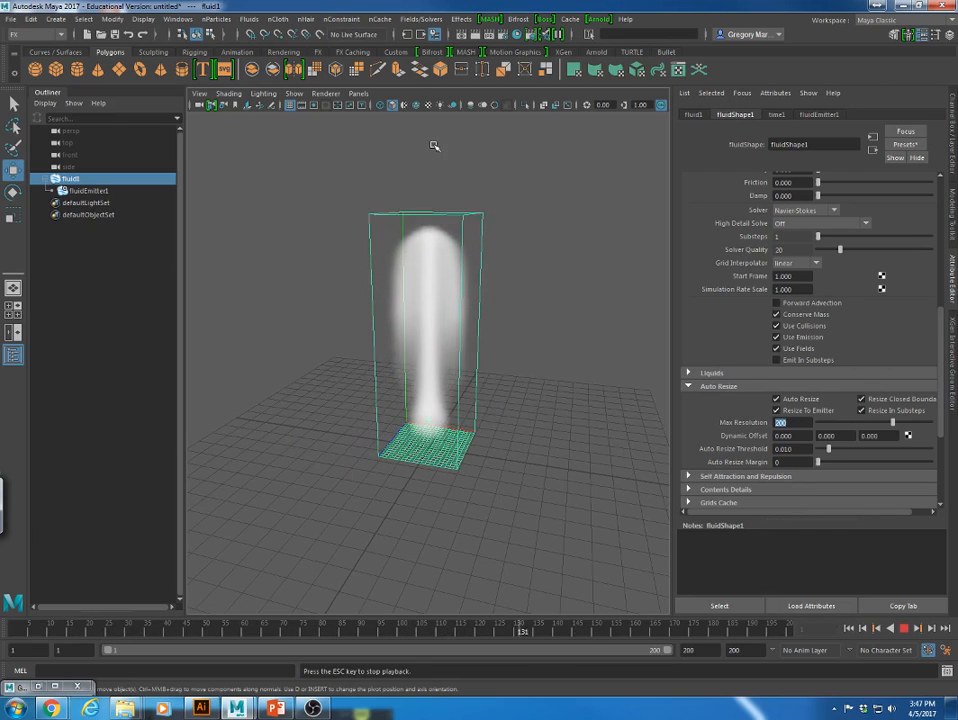
{"action": "scroll", "coordinate": [477, 297], "scroll_direction": "down", "scroll_amount": 3}
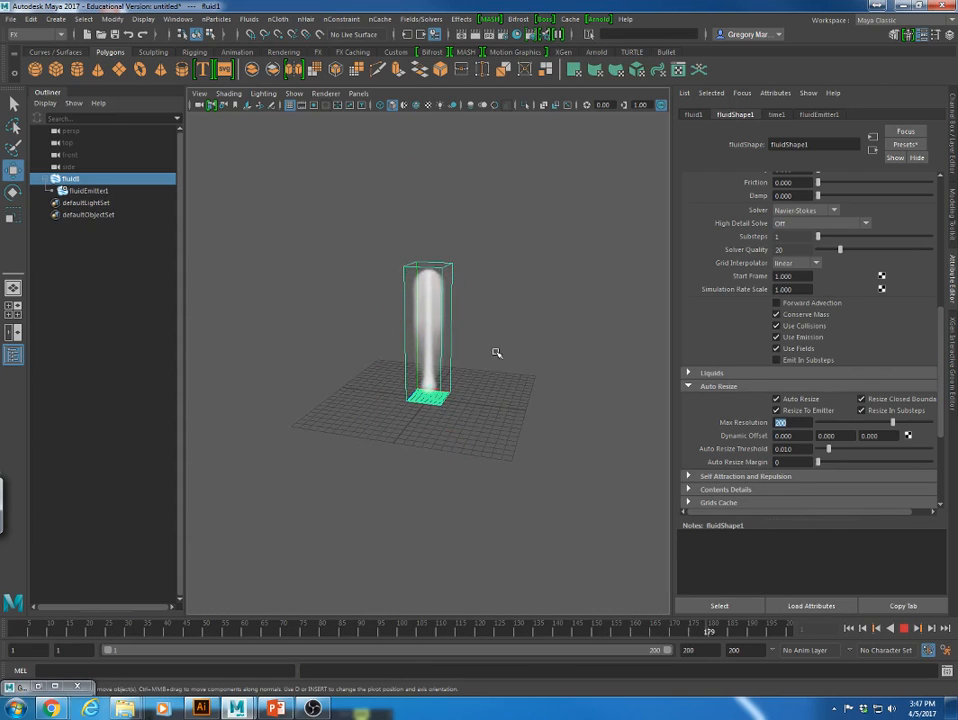
{"action": "left_click", "coordinate": [905, 630]}
Raise the Density Scale in fluidShape1's Contents Details to about 0.547, run the simulation, and stop it.
{"action": "scroll", "coordinate": [773, 454], "scroll_direction": "down", "scroll_amount": 4}
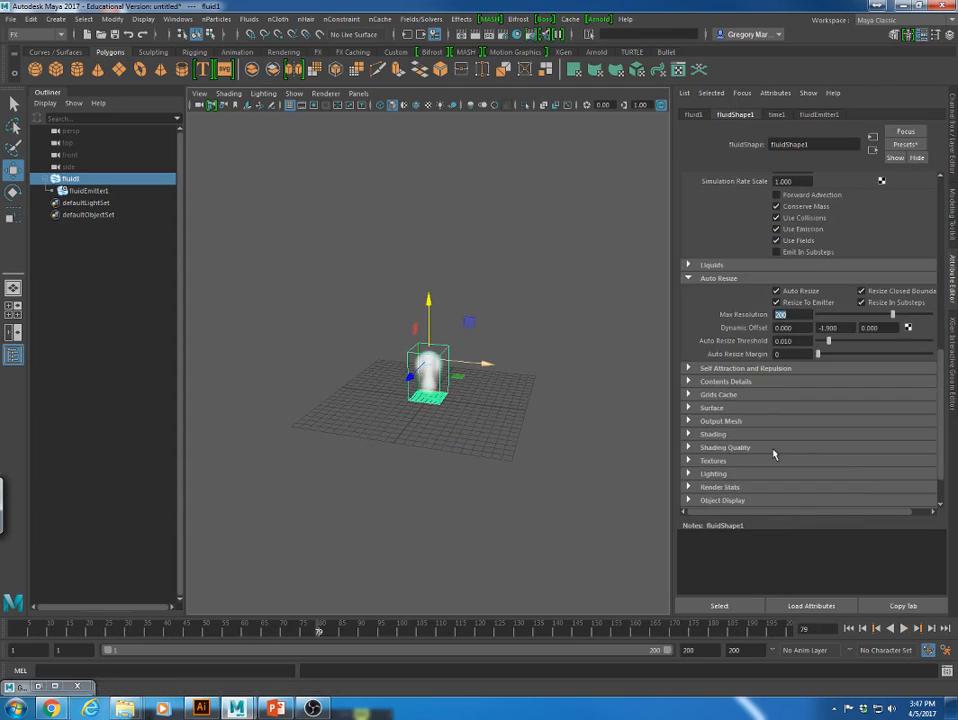
{"action": "left_click", "coordinate": [688, 382]}
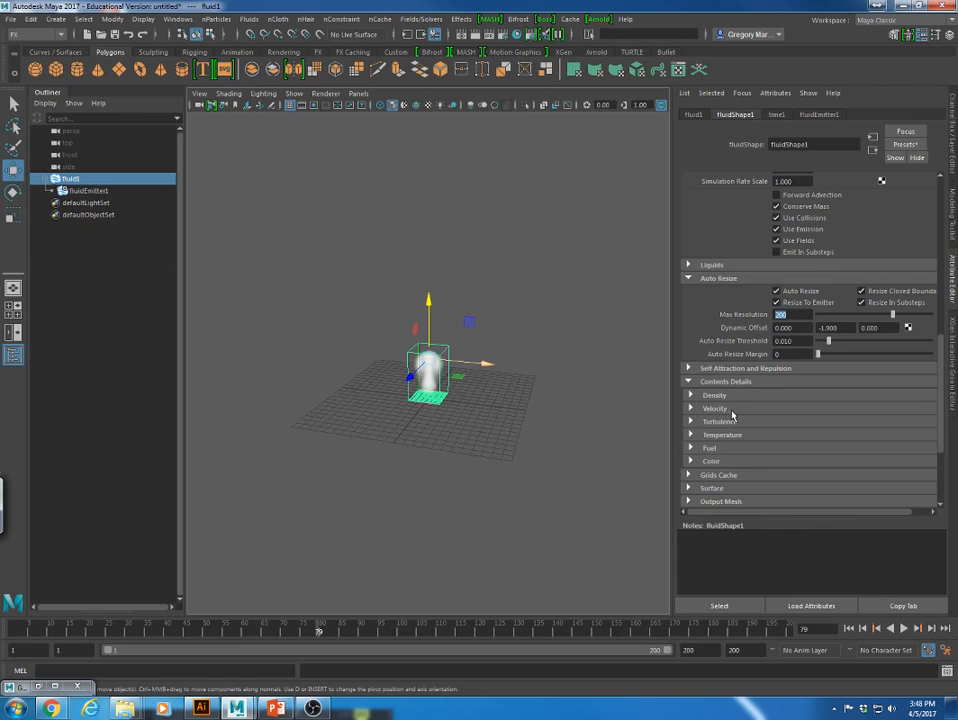
{"action": "scroll", "coordinate": [449, 381], "scroll_direction": "up", "scroll_amount": 5}
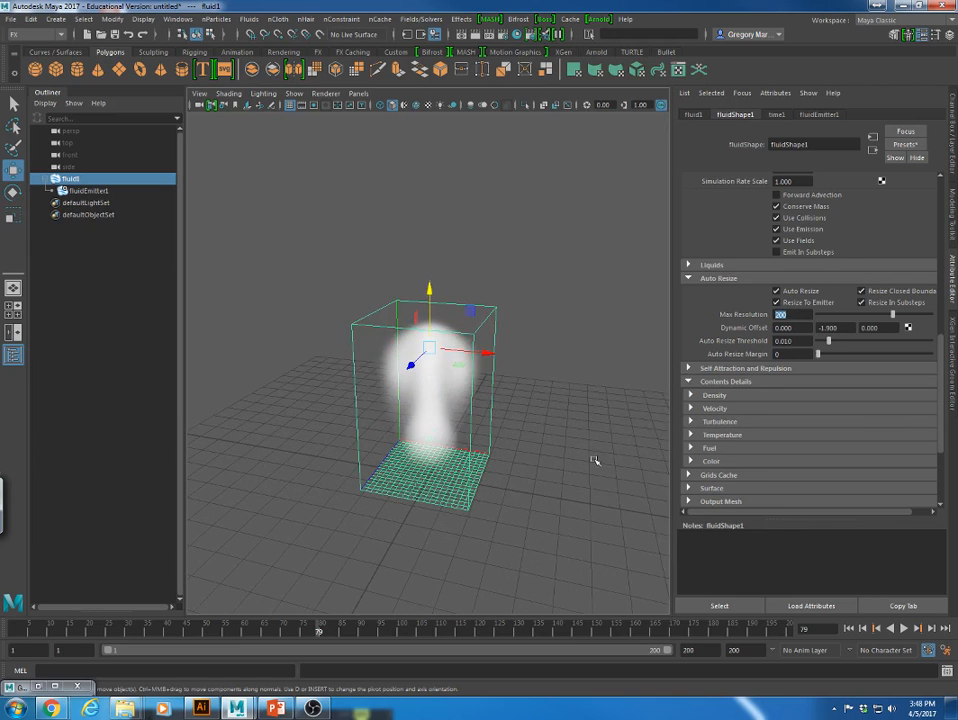
{"action": "scroll", "coordinate": [595, 461], "scroll_direction": "down", "scroll_amount": 2}
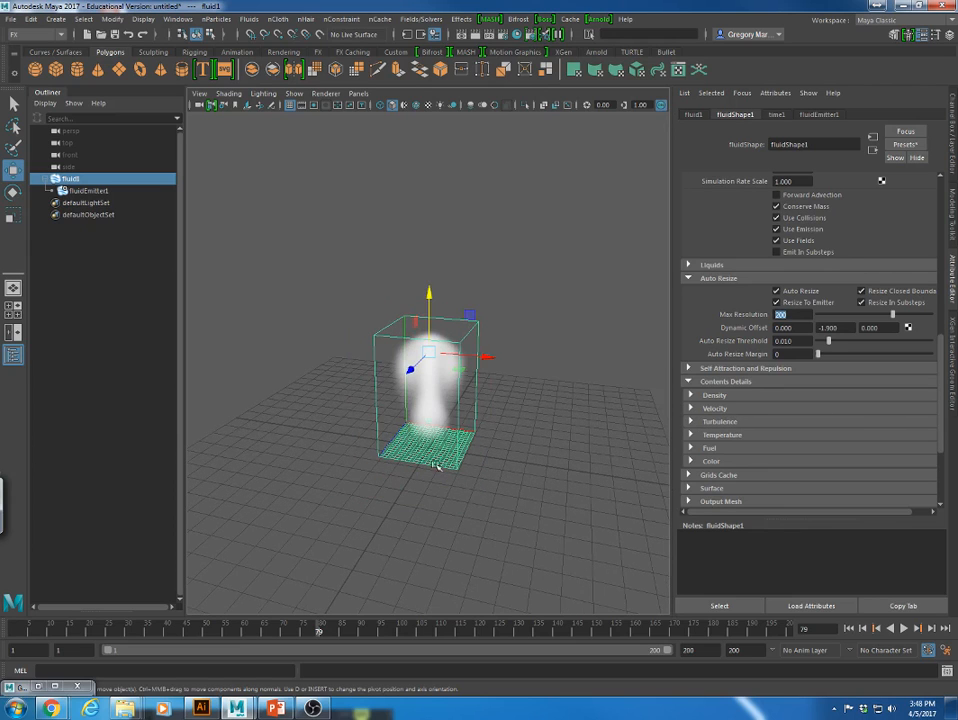
{"action": "left_click", "coordinate": [690, 396]}
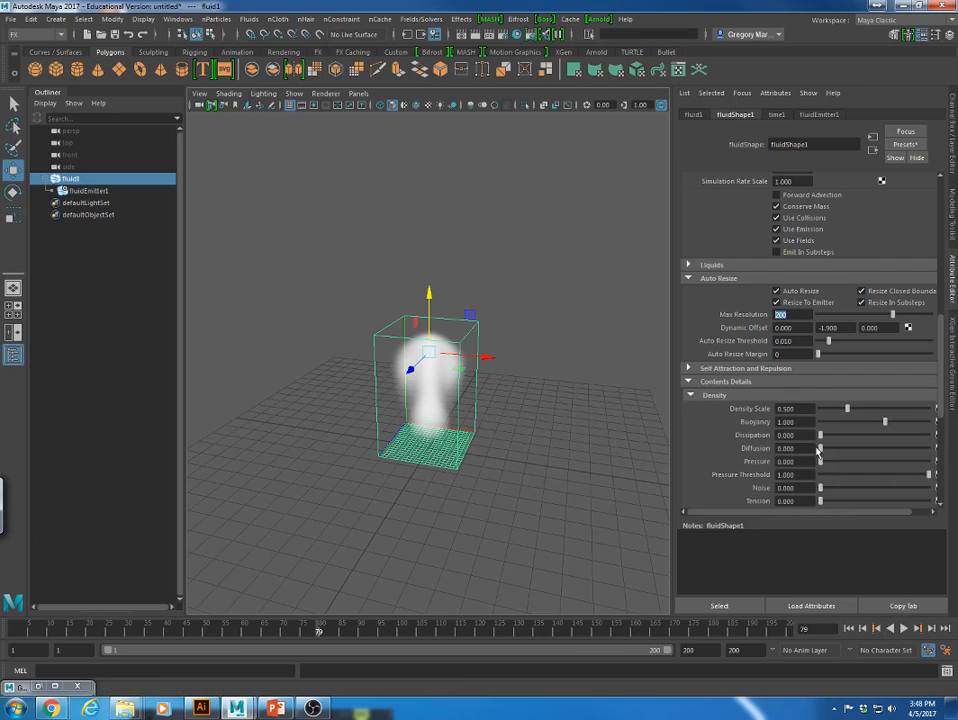
{"action": "left_click_drag", "start_coordinate": [847, 411], "coordinate": [850, 444]}
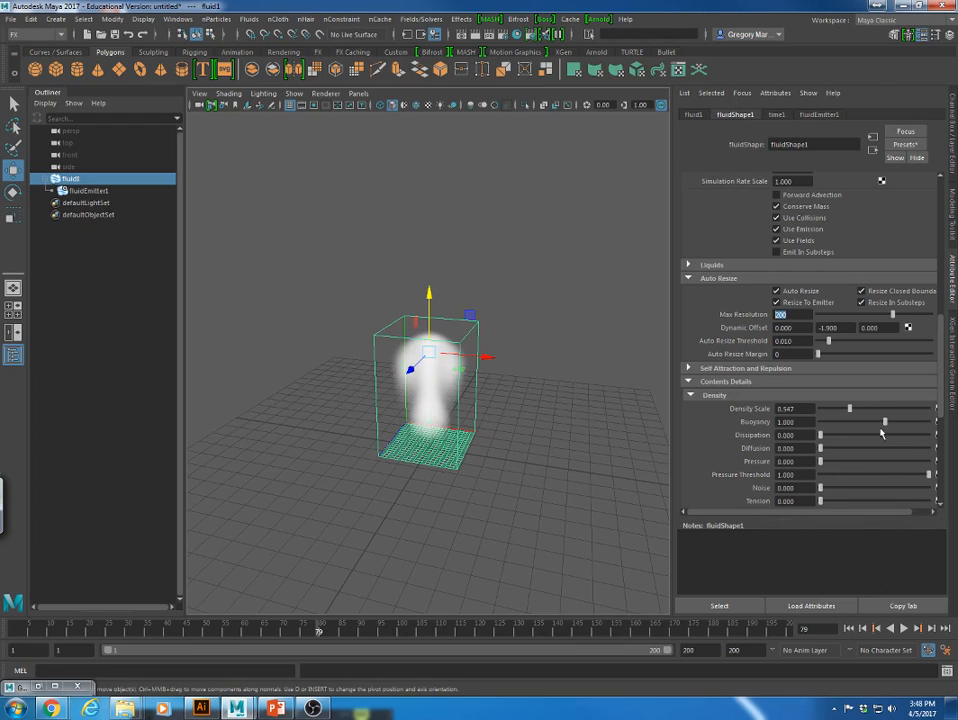
{"action": "left_click", "coordinate": [903, 629]}
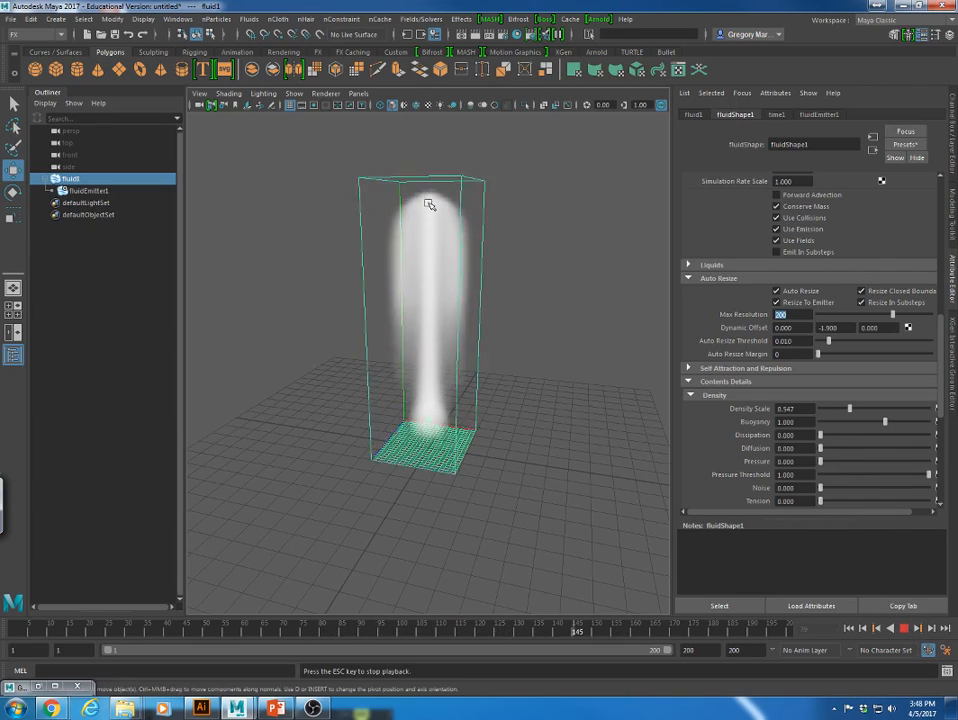
{"action": "left_click", "coordinate": [903, 629]}
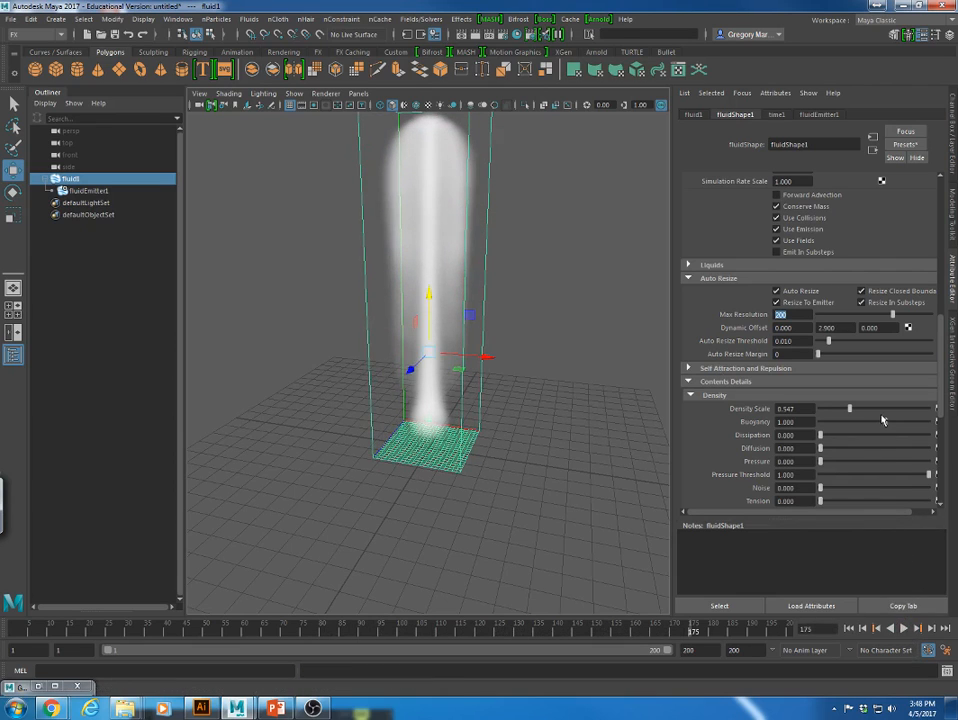
Lower the fluid's density Buoyancy to -5, play the simulation, and stop it.
{"action": "left_click_drag", "start_coordinate": [885, 422], "coordinate": [815, 423]}
{"action": "left_click", "coordinate": [904, 629]}
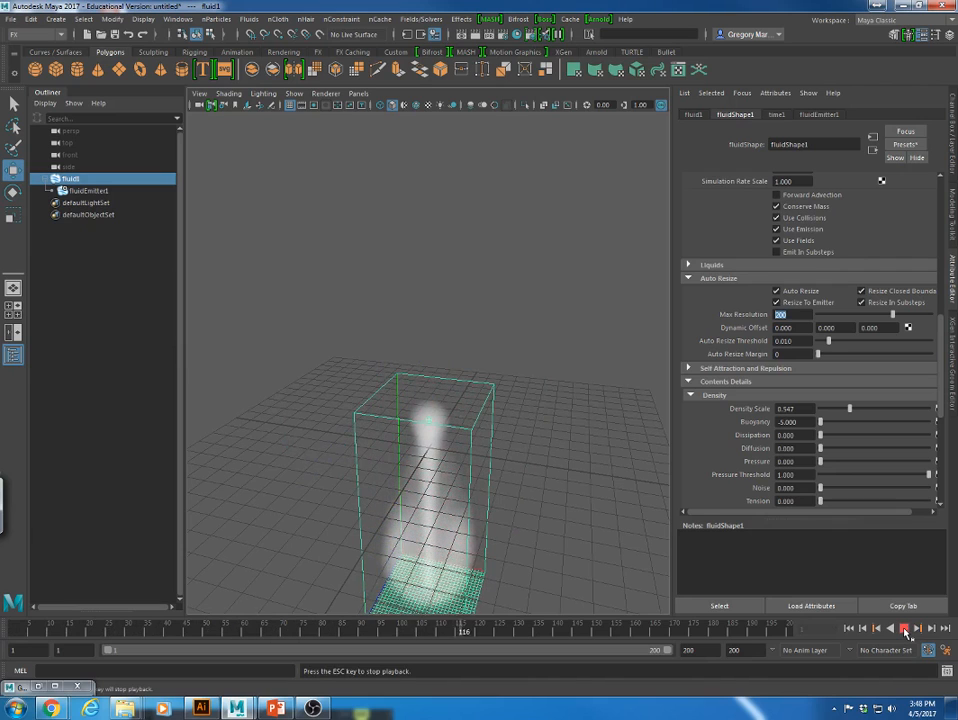
{"action": "left_click", "coordinate": [904, 629]}
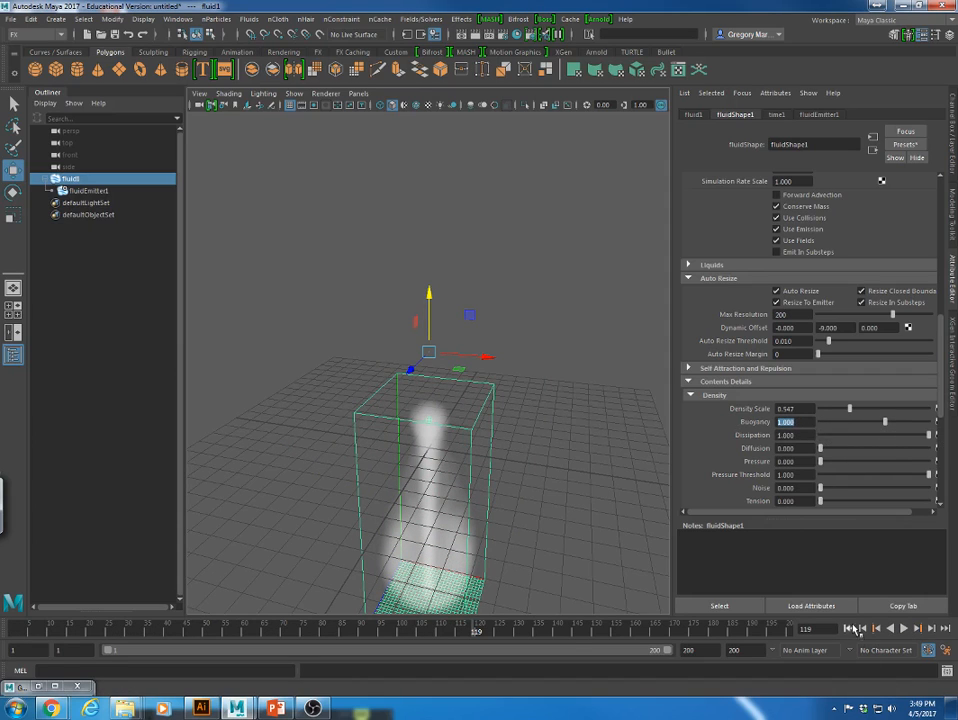
Replay the simulation from the first frame, set the fluid's density Dissipation to 2 during playback, and stop it.
{"action": "left_click", "coordinate": [853, 629]}
{"action": "left_click", "coordinate": [904, 629]}
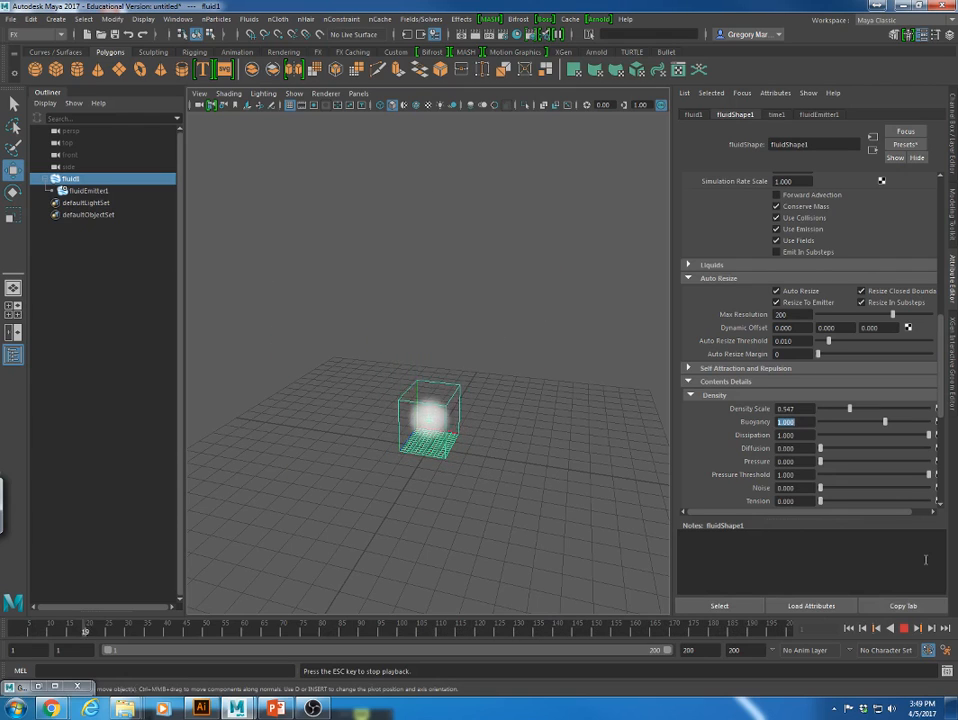
{"action": "left_click", "coordinate": [802, 436]}
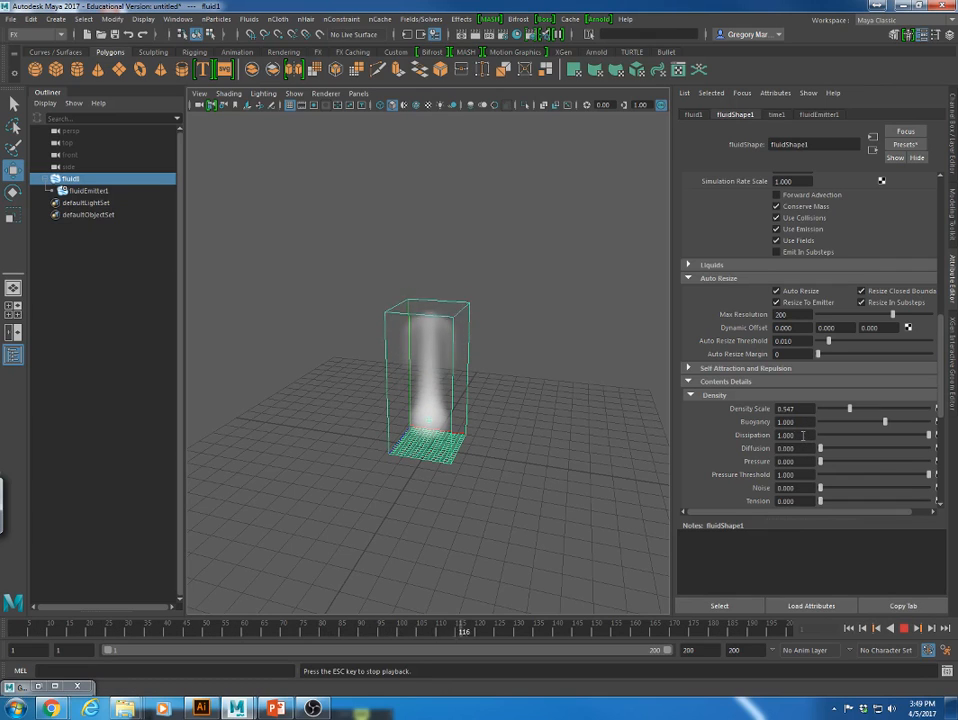
{"action": "left_click_drag", "start_coordinate": [802, 436], "coordinate": [637, 432]}
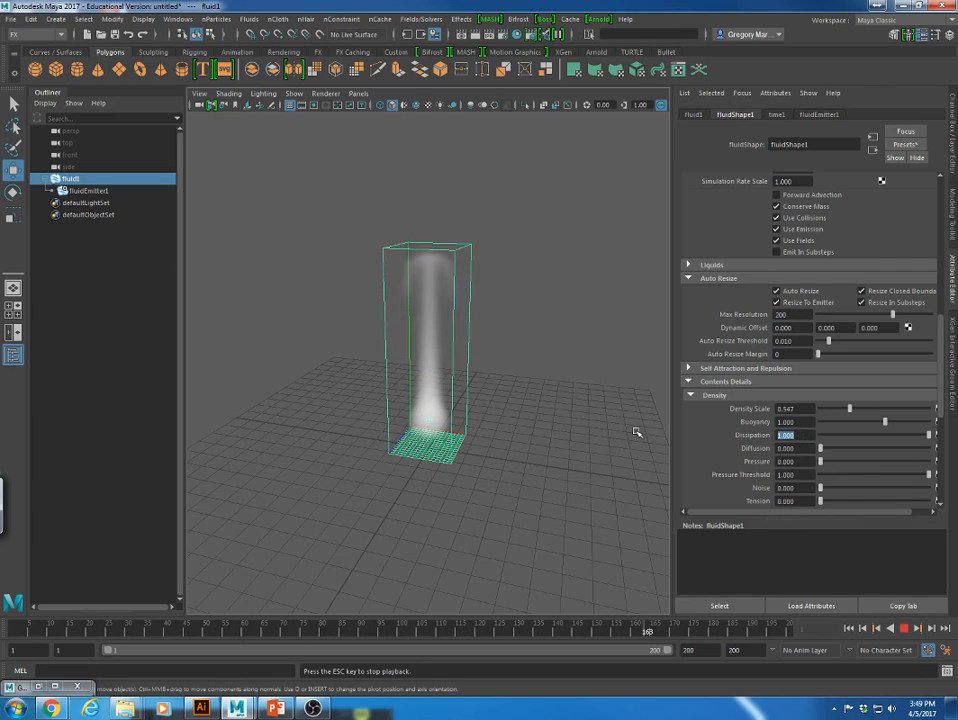
{"action": "type", "text": "2"}
{"action": "key", "text": "Return"}
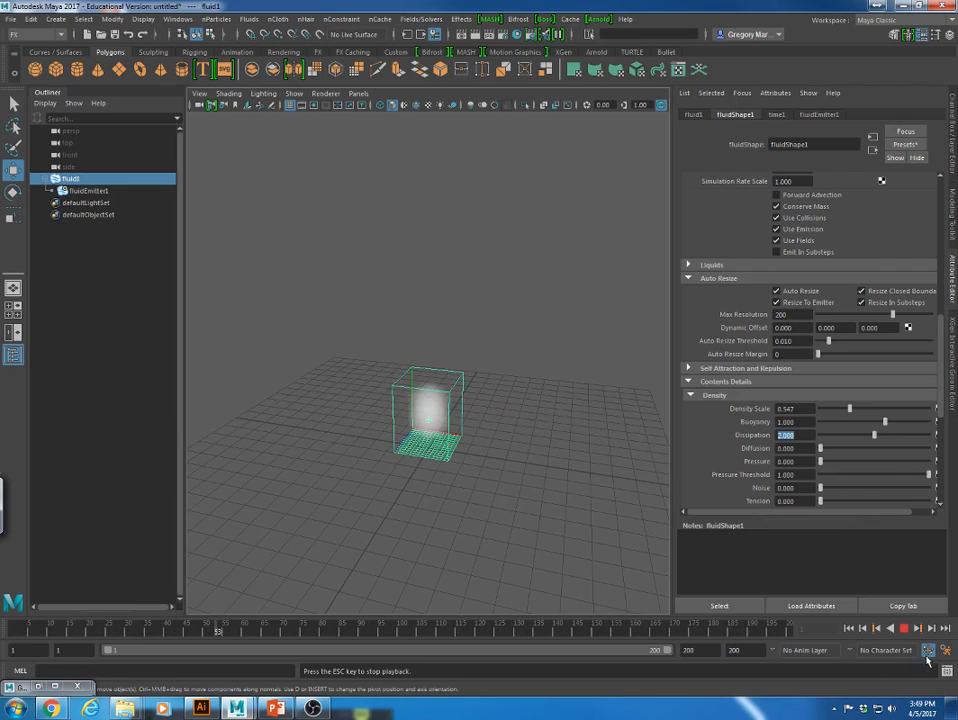
{"action": "left_click", "coordinate": [903, 628]}
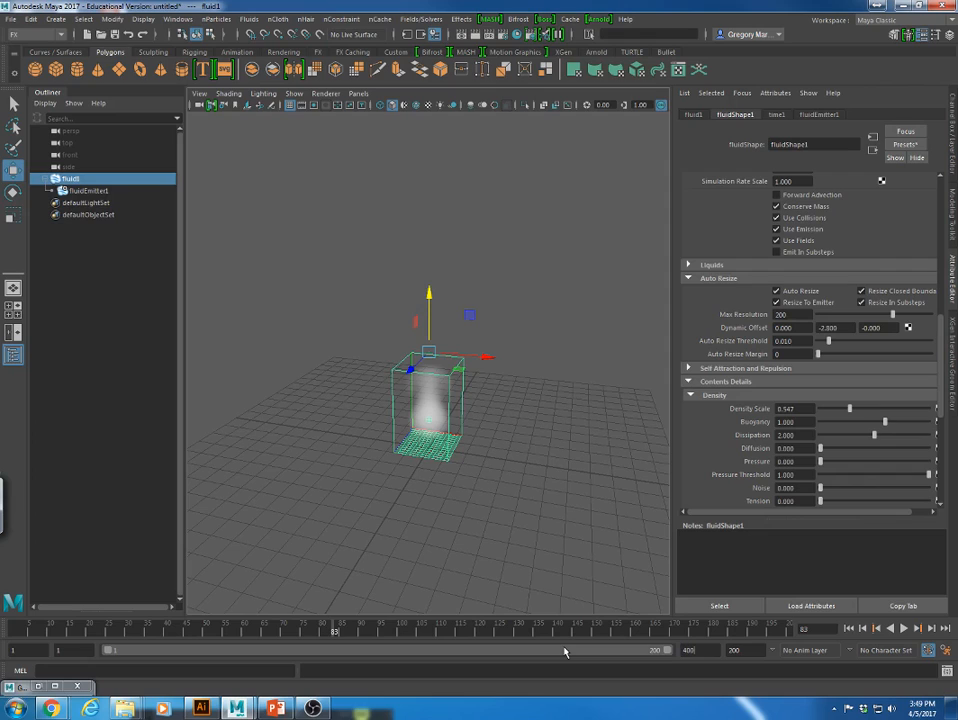
Extend the playback range to 400 frames, play the smoke simulation further, and stop it.
{"action": "double_click", "coordinate": [564, 652]}
{"action": "left_click", "coordinate": [903, 630]}
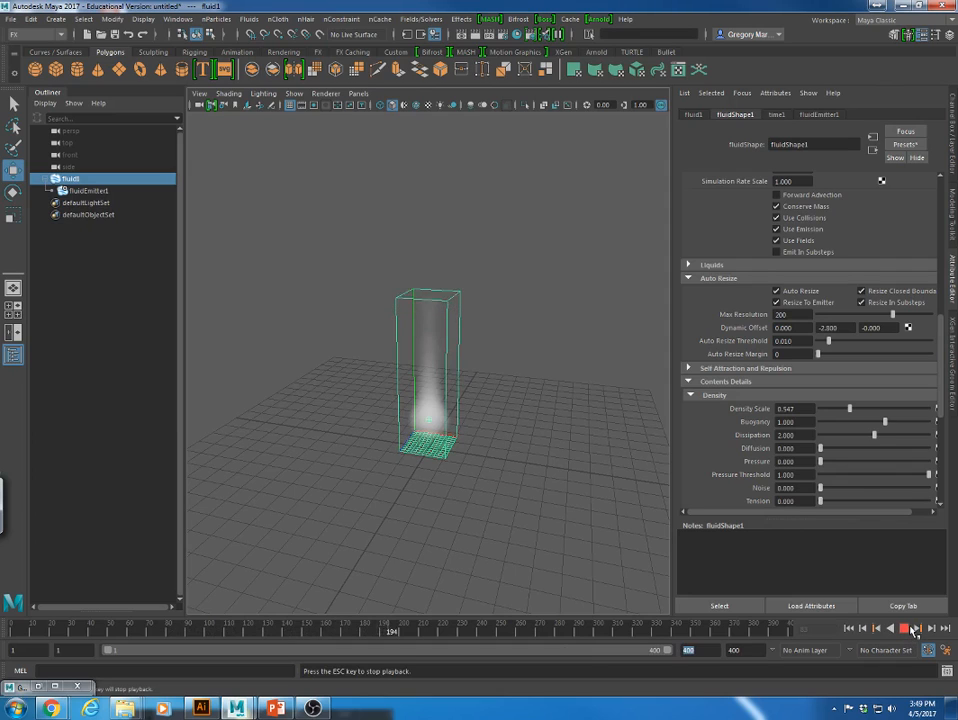
{"action": "left_click", "coordinate": [913, 630]}
{"action": "key", "text": "w"}
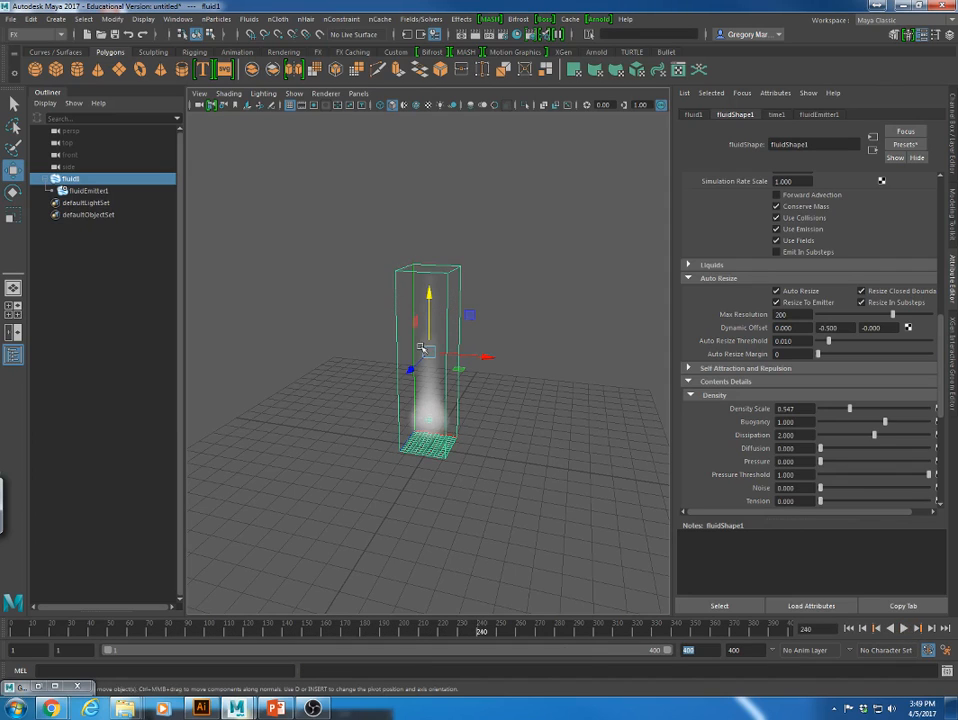
Expand fluidShape1's Turbulence settings and lower density Dissipation to about 0.201 while replaying the simulation from the first frame.
{"action": "scroll", "coordinate": [727, 398], "scroll_direction": "down", "scroll_amount": 4}
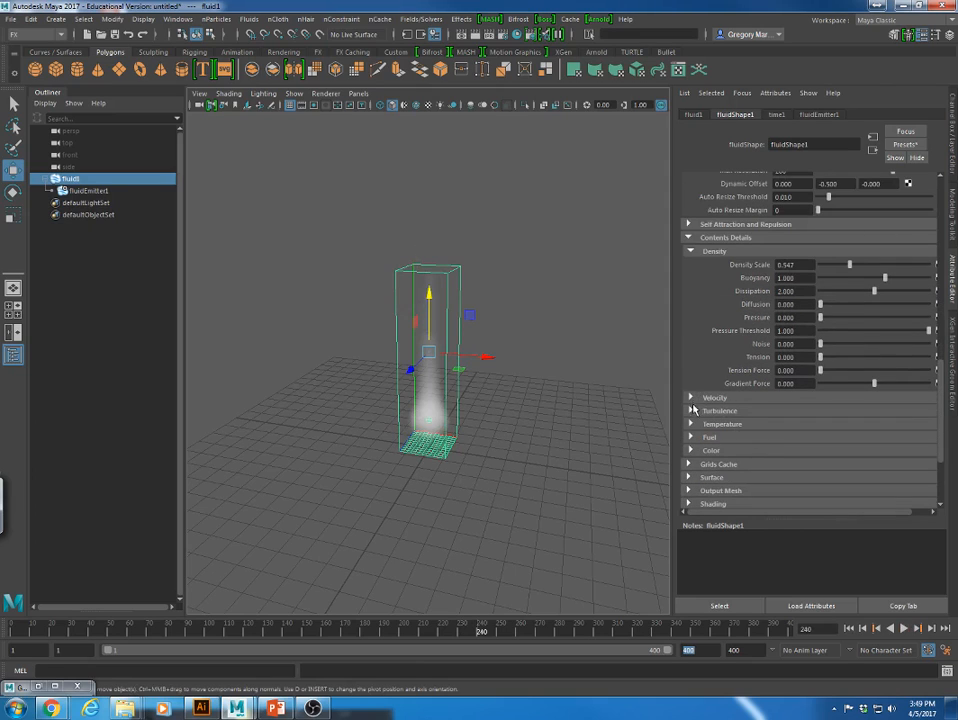
{"action": "left_click", "coordinate": [689, 411]}
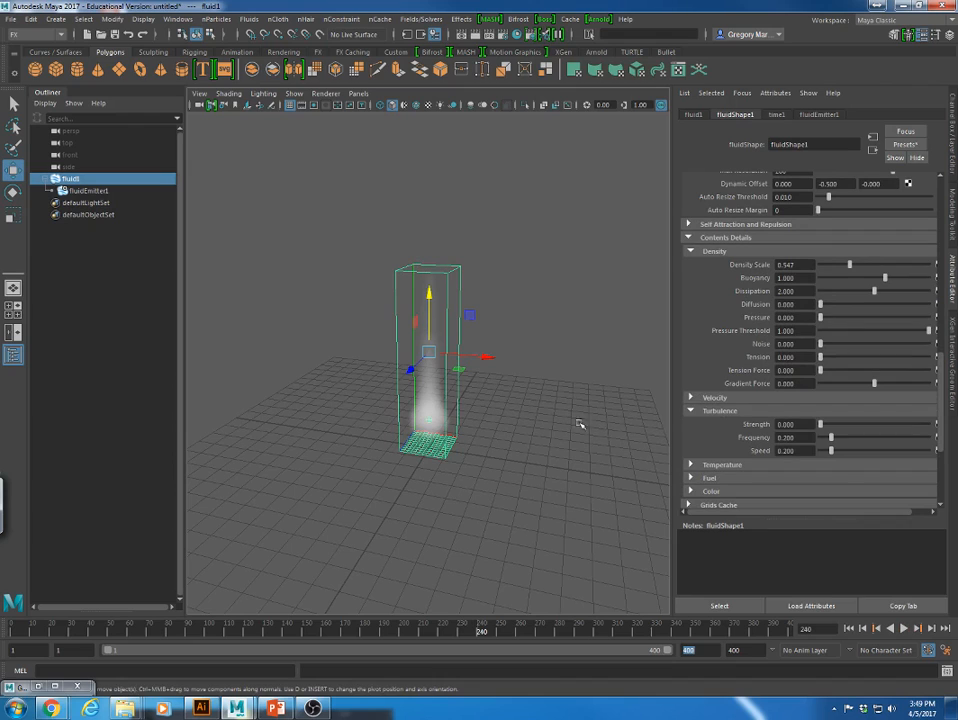
{"action": "left_click", "coordinate": [849, 629]}
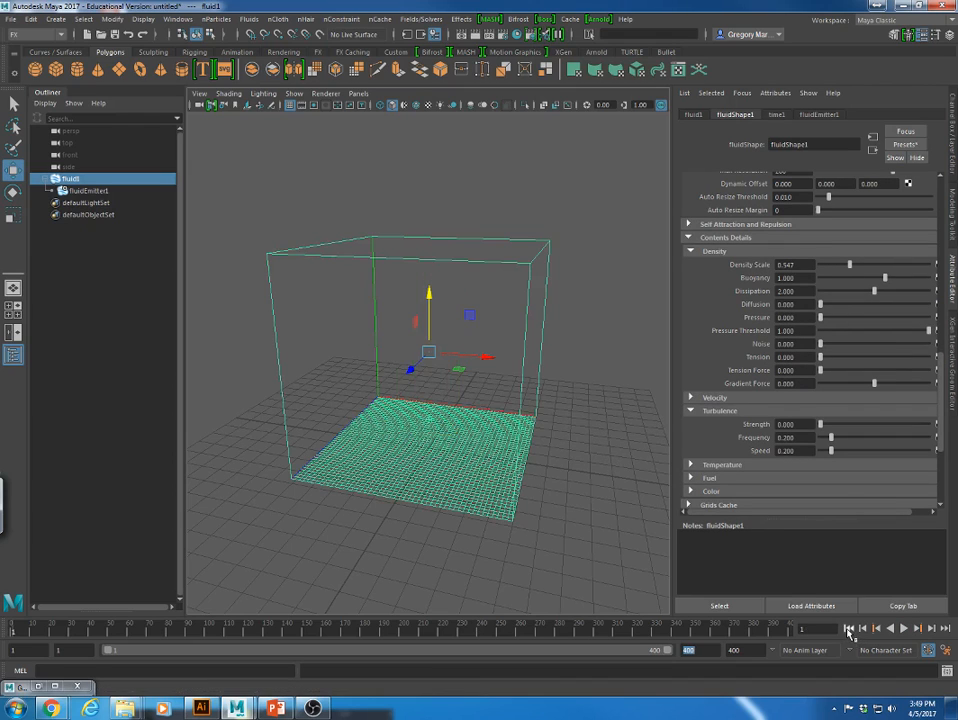
{"action": "left_click", "coordinate": [903, 629]}
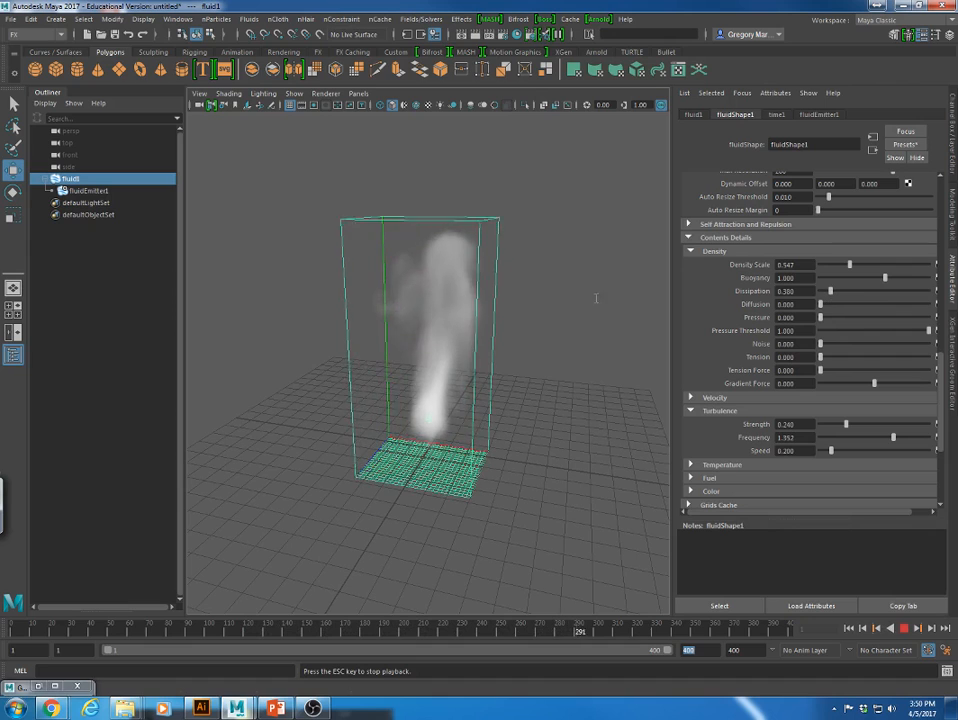
{"action": "left_click_drag", "start_coordinate": [830, 291], "coordinate": [826, 292]}
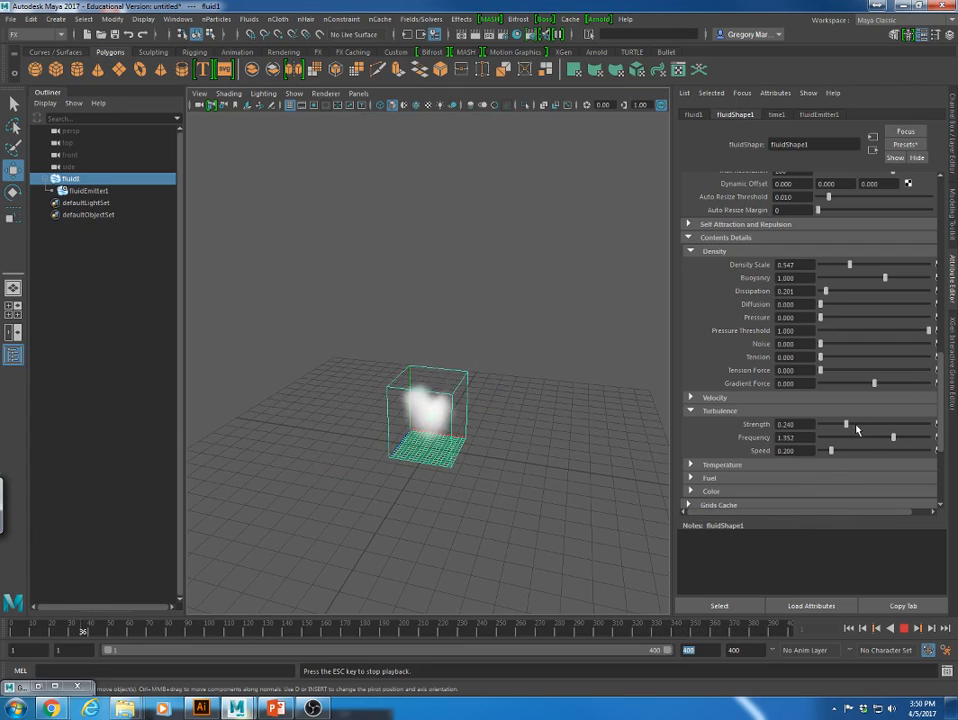
Tune the fluid's Turbulence during playback, settling on Strength about 0.078, Frequency about 0.223 and Speed about 0.034.
{"action": "left_click_drag", "start_coordinate": [856, 430], "coordinate": [872, 429]}
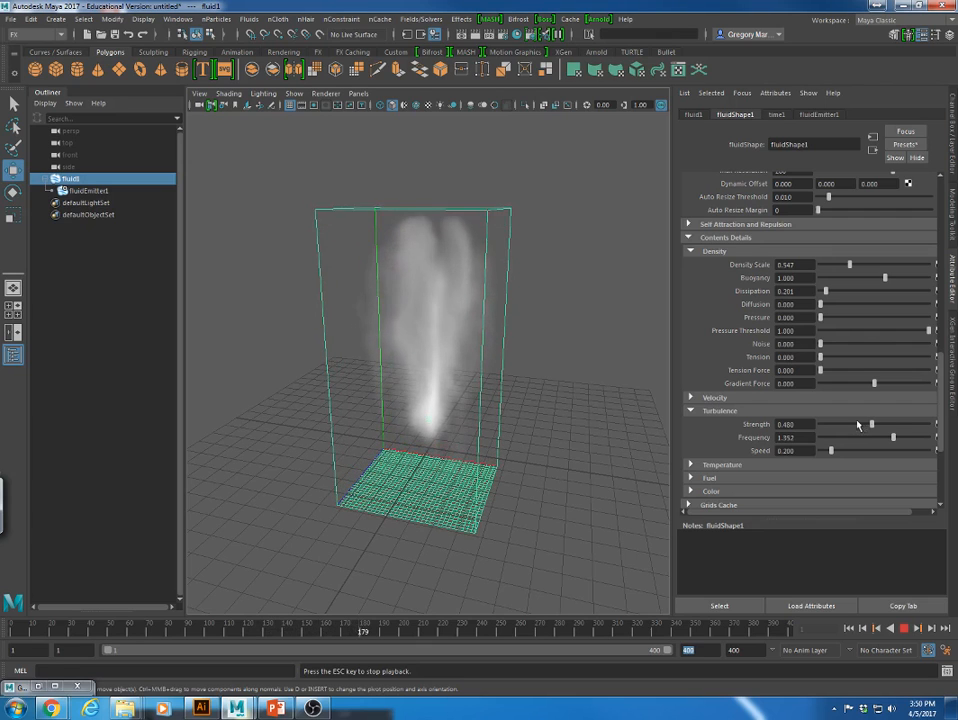
{"action": "left_click_drag", "start_coordinate": [893, 437], "coordinate": [840, 444]}
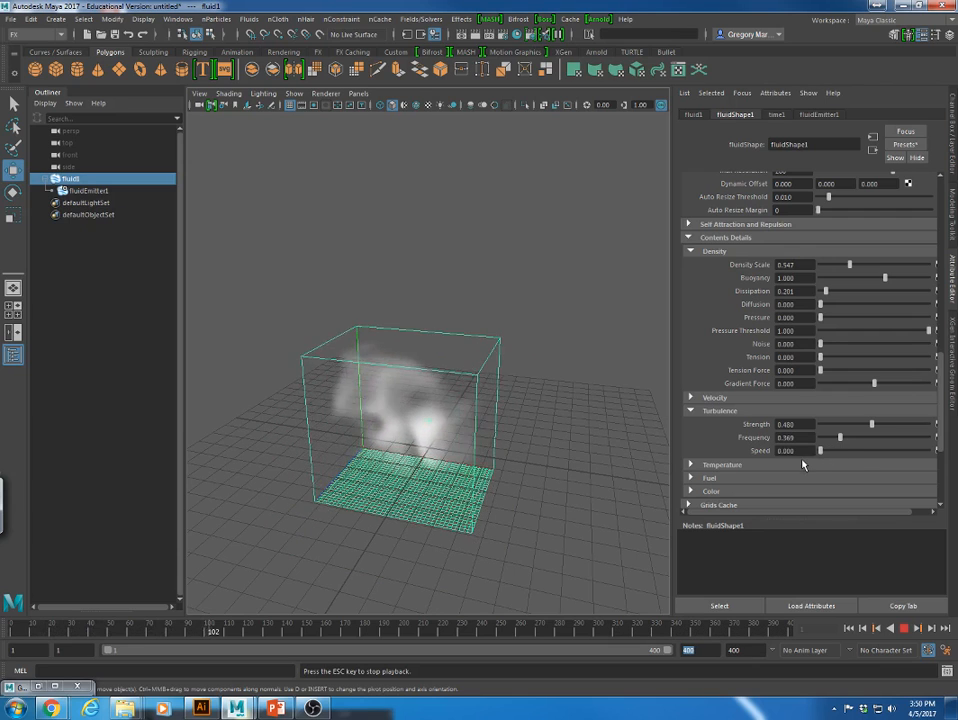
{"action": "left_click", "coordinate": [848, 629]}
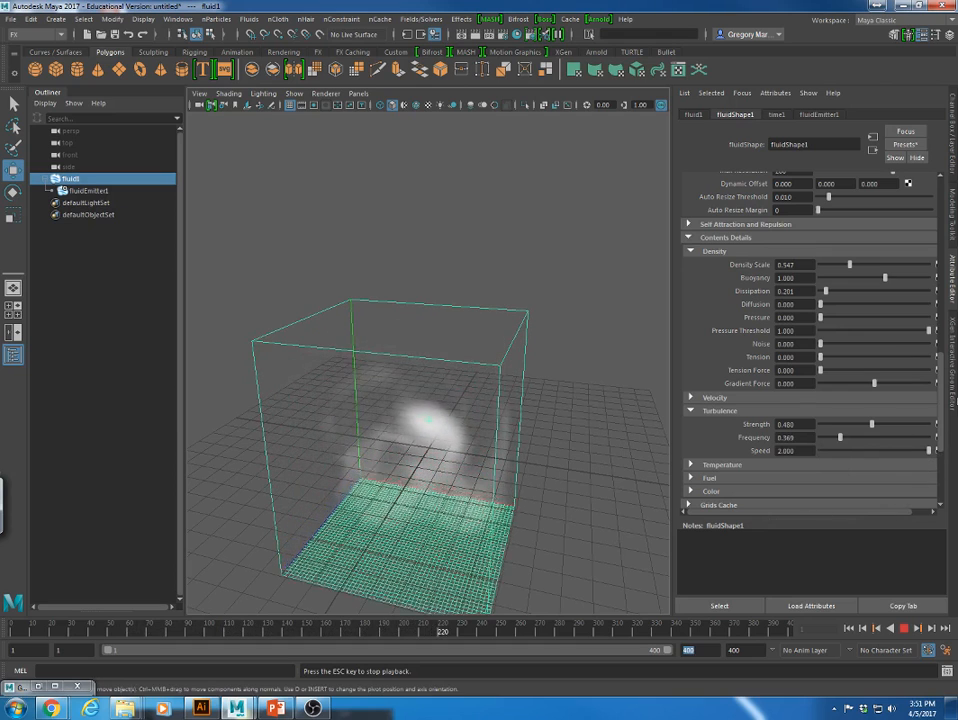
{"action": "left_click_drag", "start_coordinate": [928, 450], "coordinate": [912, 450]}
{"action": "left_click_drag", "start_coordinate": [845, 455], "coordinate": [828, 425]}
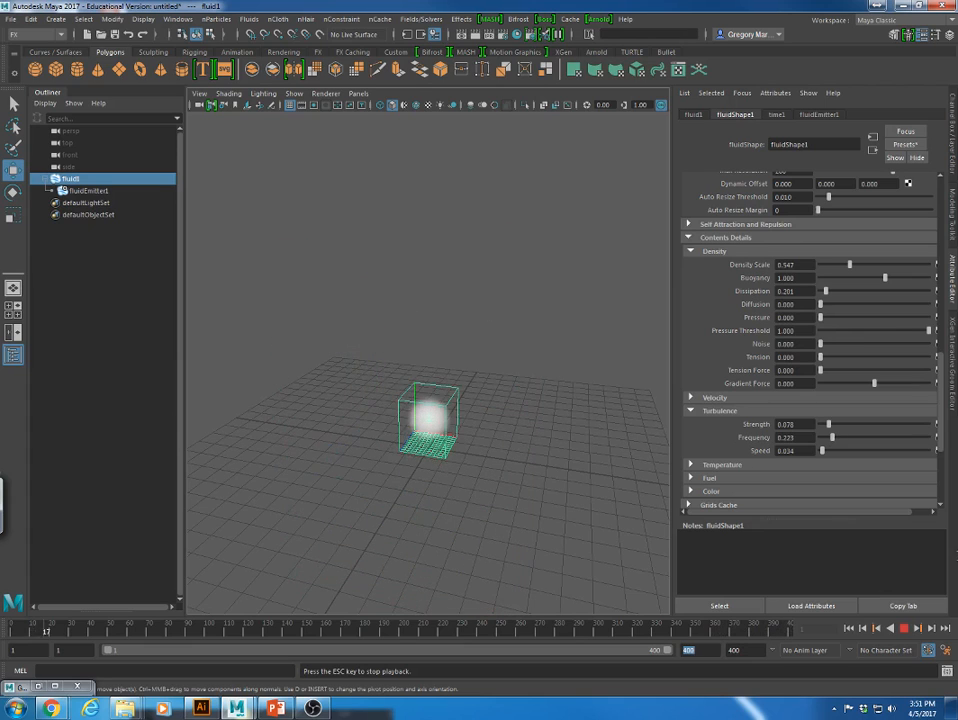
Expand the fluid's Velocity settings and raise Swirl to about 4.190 and velocity Noise to about 0.274.
{"action": "left_click", "coordinate": [690, 398]}
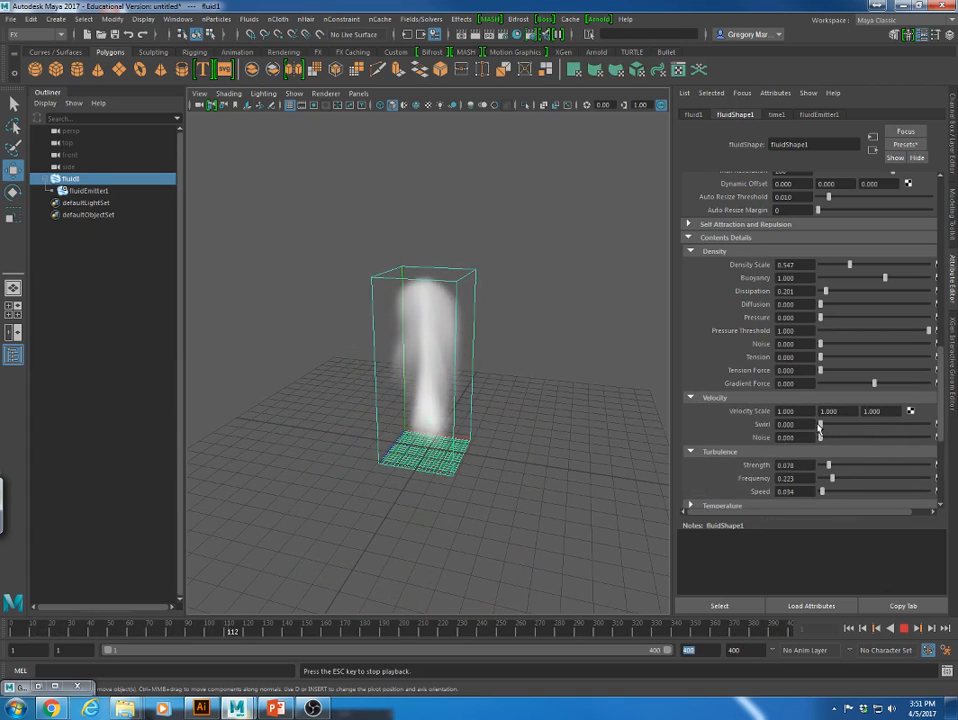
{"action": "left_click_drag", "start_coordinate": [819, 427], "coordinate": [849, 444]}
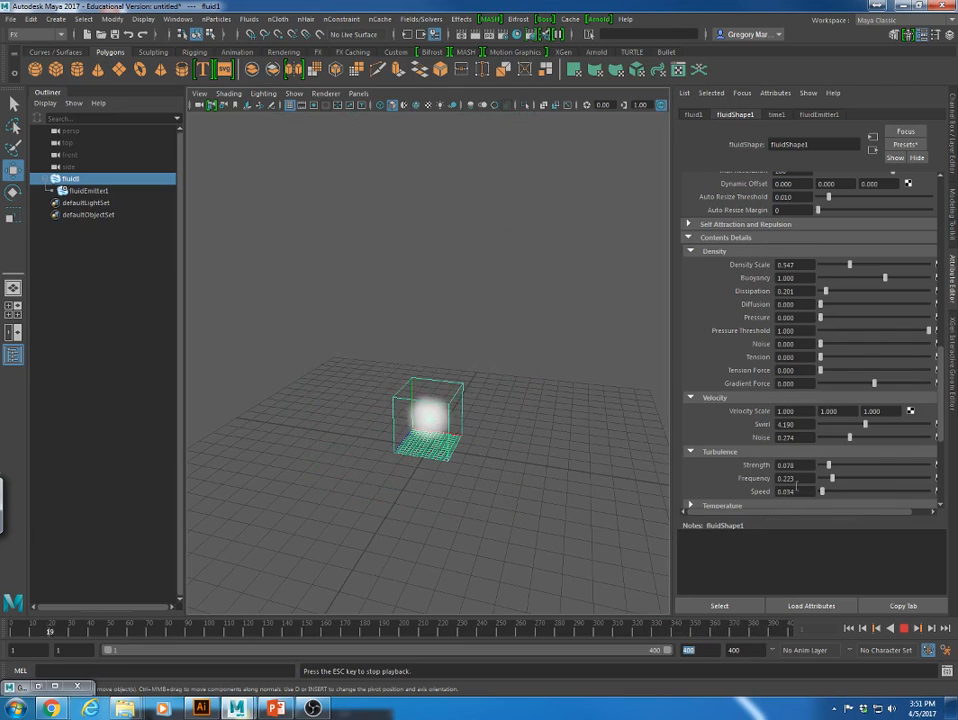
Expand fluidShape1's Temperature and Fuel settings and review their attributes while the simulation plays.
{"action": "scroll", "coordinate": [796, 484], "scroll_direction": "down", "scroll_amount": 6}
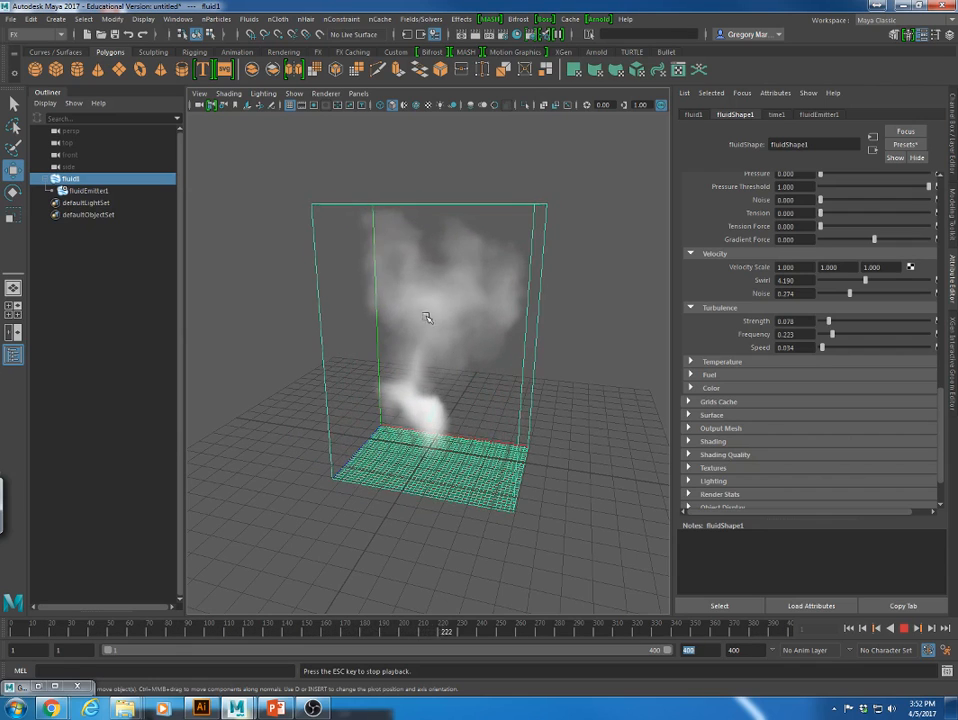
{"action": "left_click", "coordinate": [690, 362]}
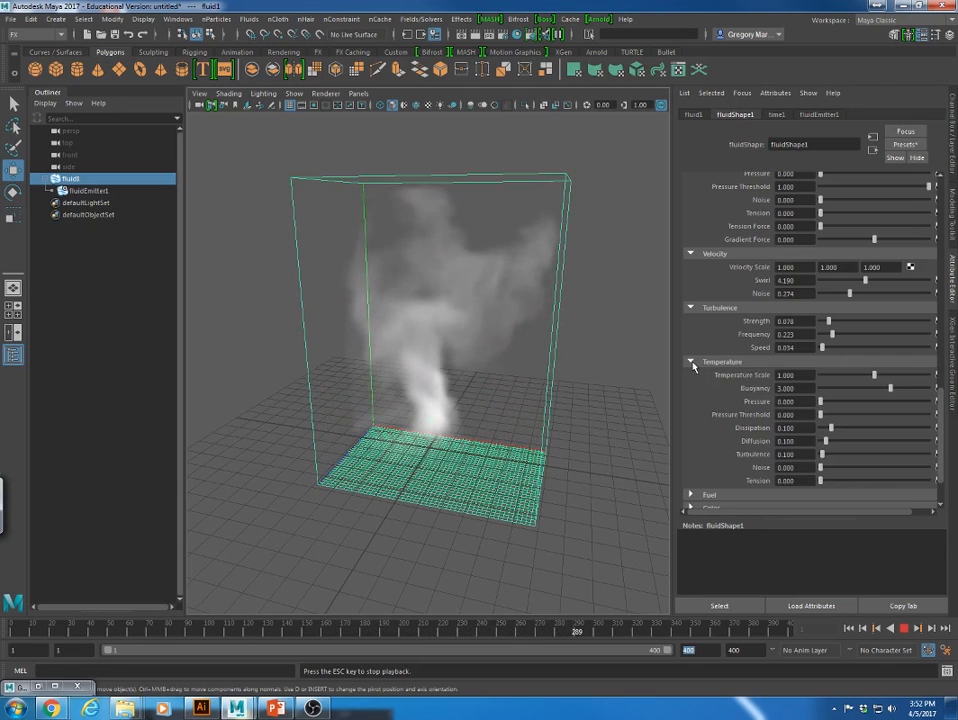
{"action": "left_click", "coordinate": [691, 497]}
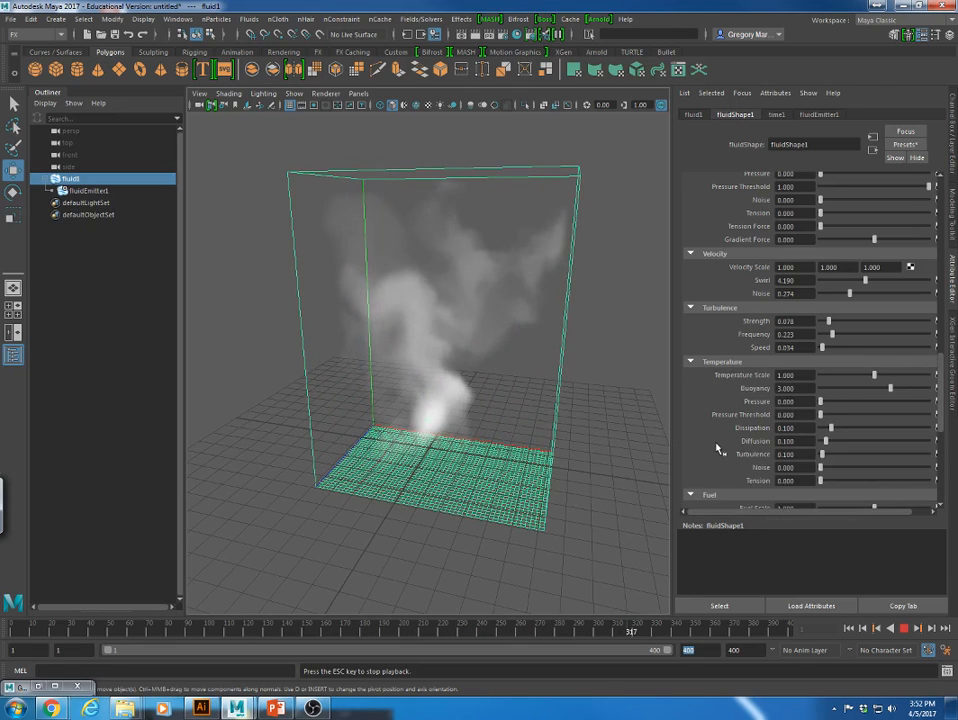
{"action": "scroll", "coordinate": [720, 449], "scroll_direction": "down", "scroll_amount": 4}
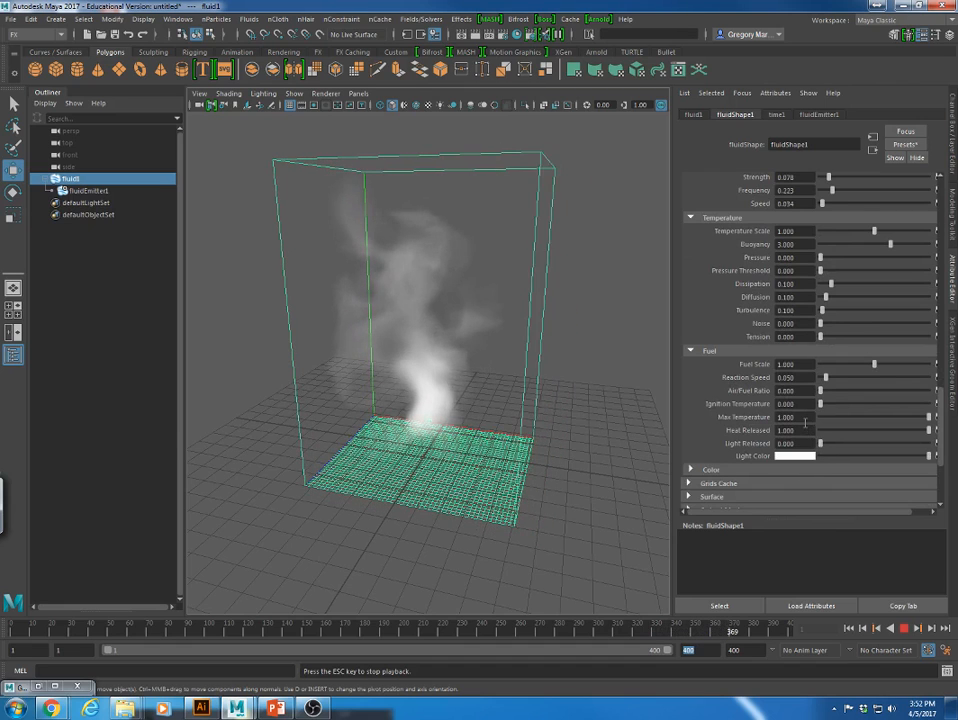
{"action": "scroll", "coordinate": [826, 391], "scroll_direction": "down", "scroll_amount": 2}
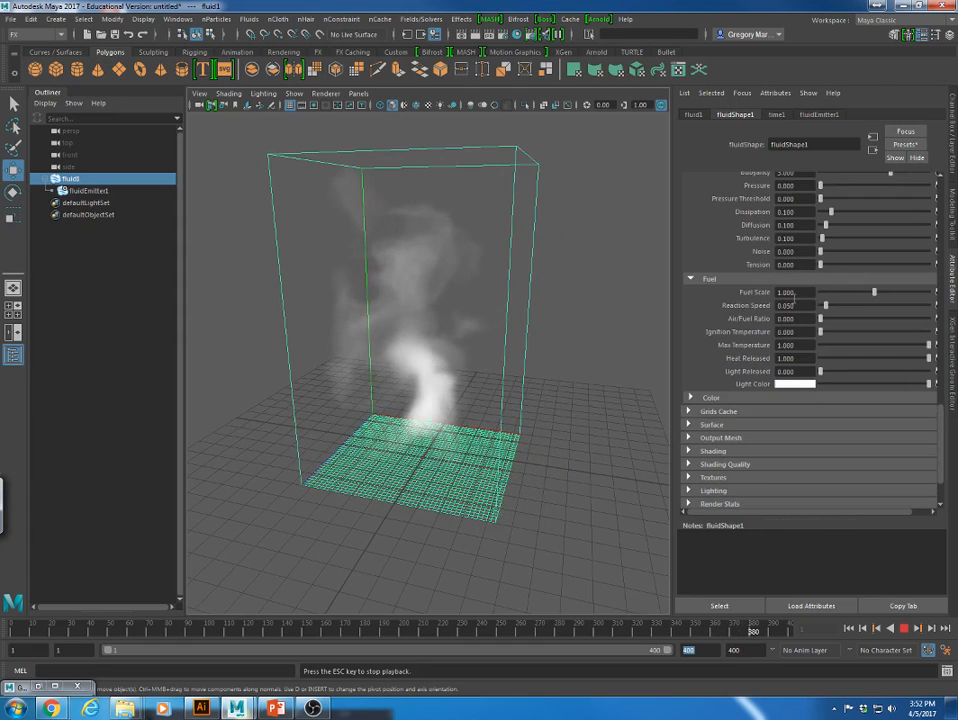
Expand fluidShape1's Shading settings, review the Color and Incandescence ramps, and stop playback with the smoke well developed.
{"action": "scroll", "coordinate": [812, 400], "scroll_direction": "down", "scroll_amount": 3}
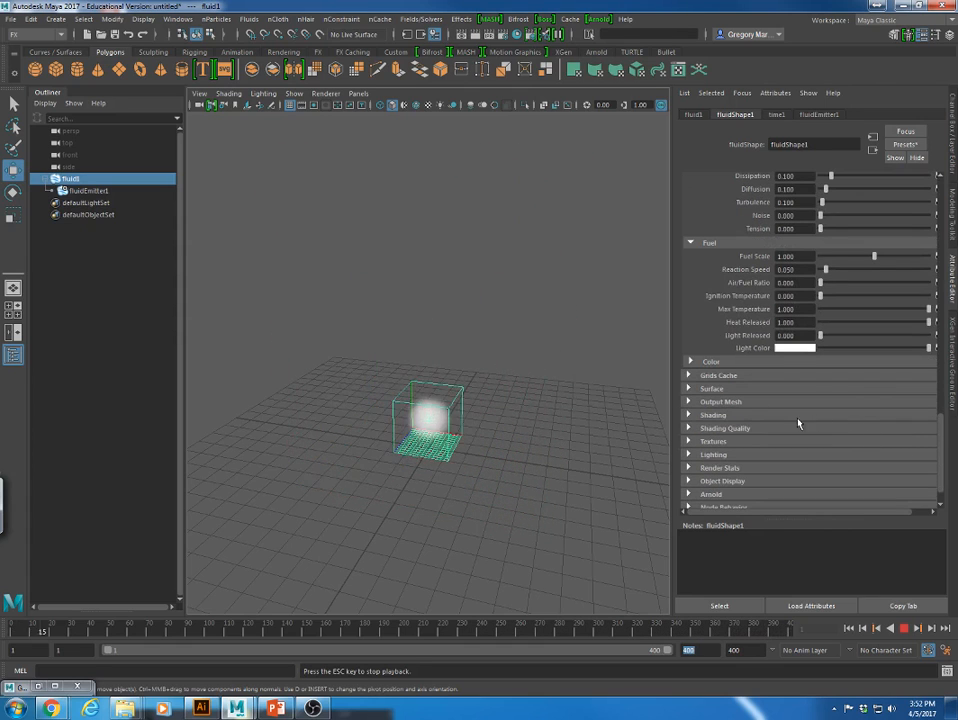
{"action": "left_click", "coordinate": [688, 415]}
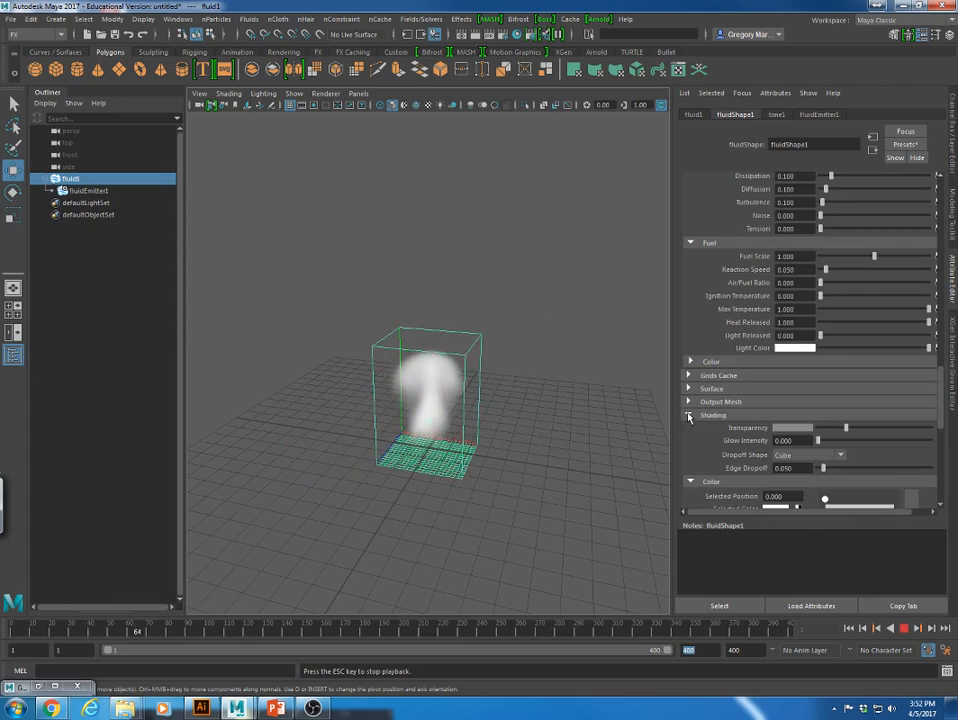
{"action": "scroll", "coordinate": [688, 418], "scroll_direction": "down", "scroll_amount": 3}
{"action": "left_click", "coordinate": [690, 499]}
{"action": "scroll", "coordinate": [812, 400], "scroll_direction": "down", "scroll_amount": 2}
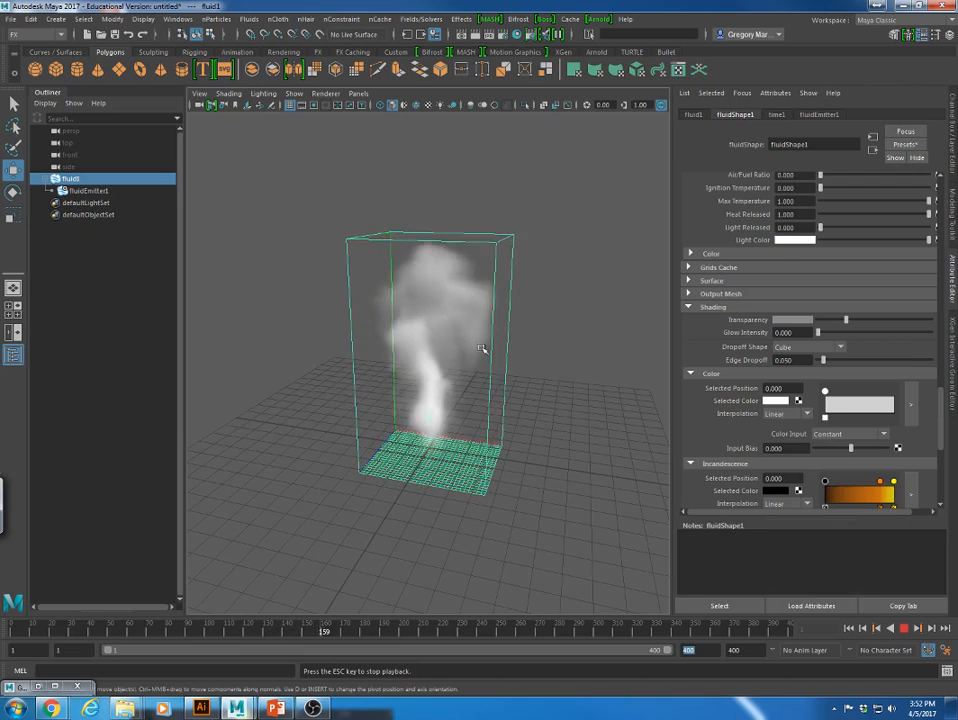
{"action": "left_click", "coordinate": [903, 630]}
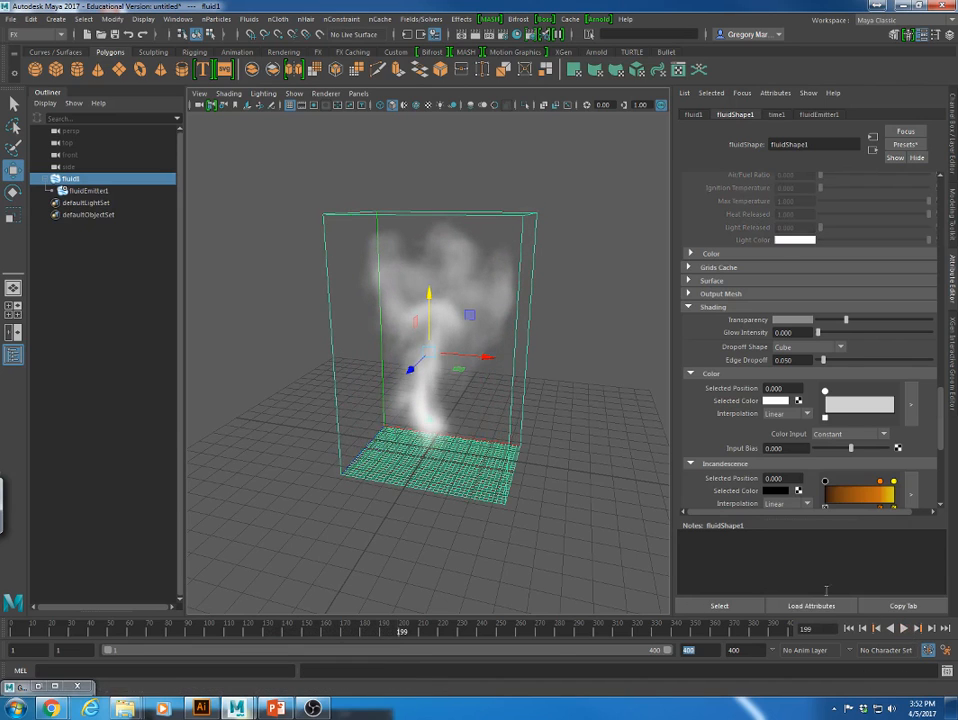
Open the Arnold RenderView and add an Arnold Skydome Light to illuminate the smoke.
{"action": "left_click", "coordinate": [597, 19]}
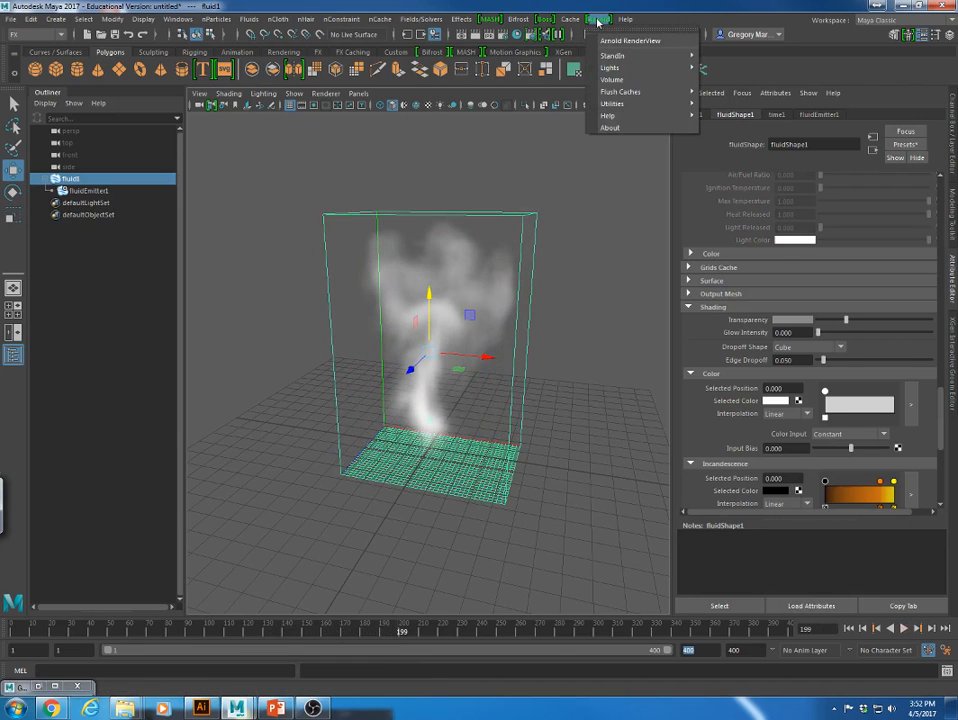
{"action": "left_click", "coordinate": [621, 41]}
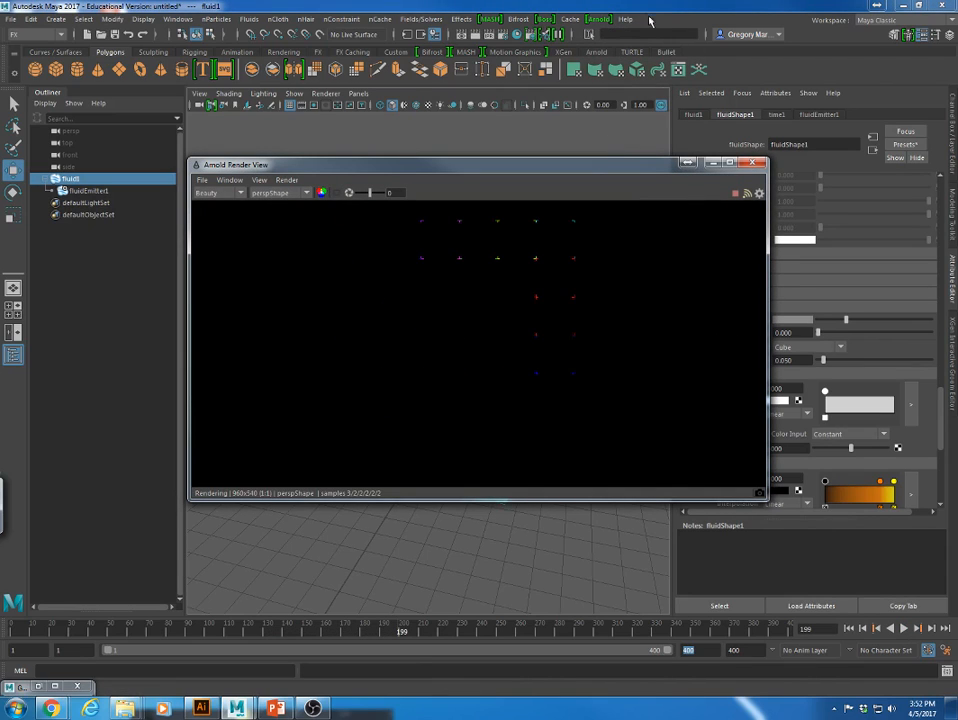
{"action": "left_click", "coordinate": [597, 19]}
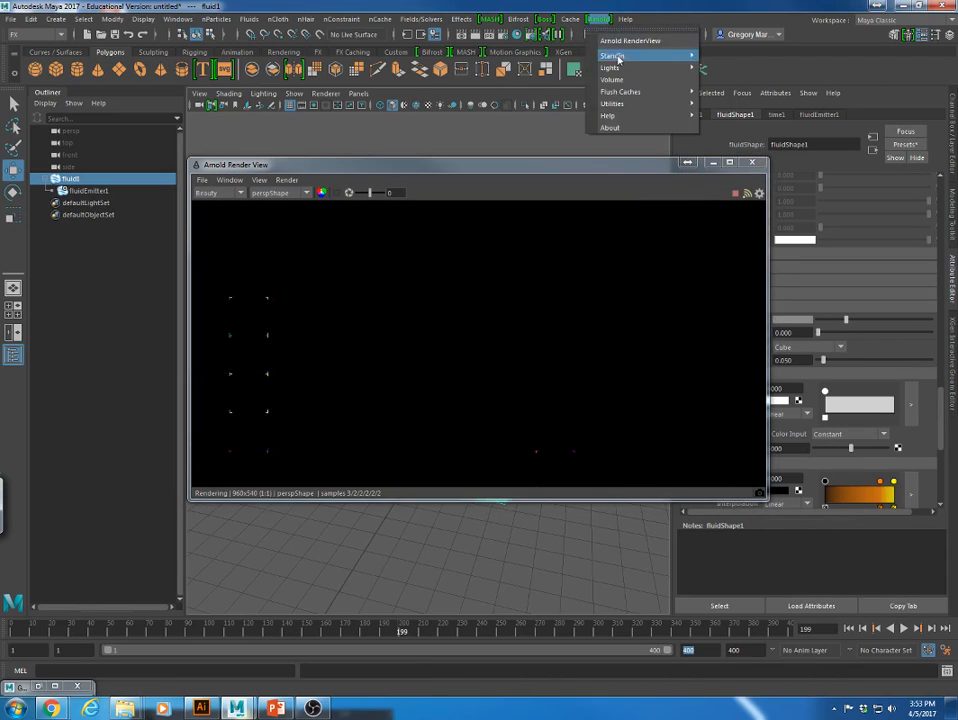
{"action": "mouse_move", "coordinate": [620, 67]}
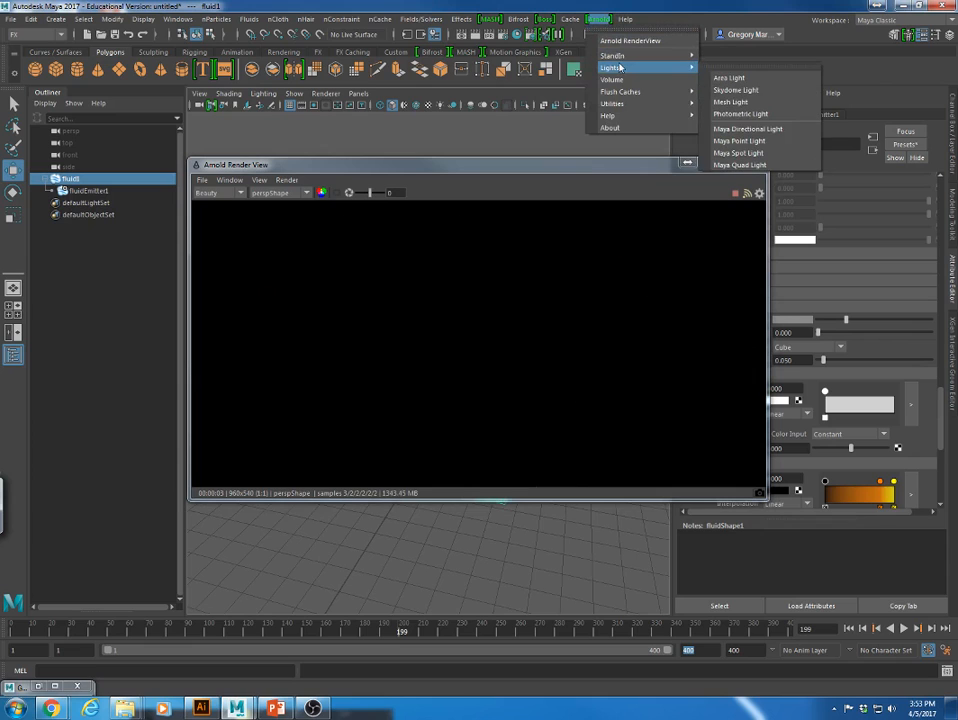
{"action": "left_click", "coordinate": [735, 89]}
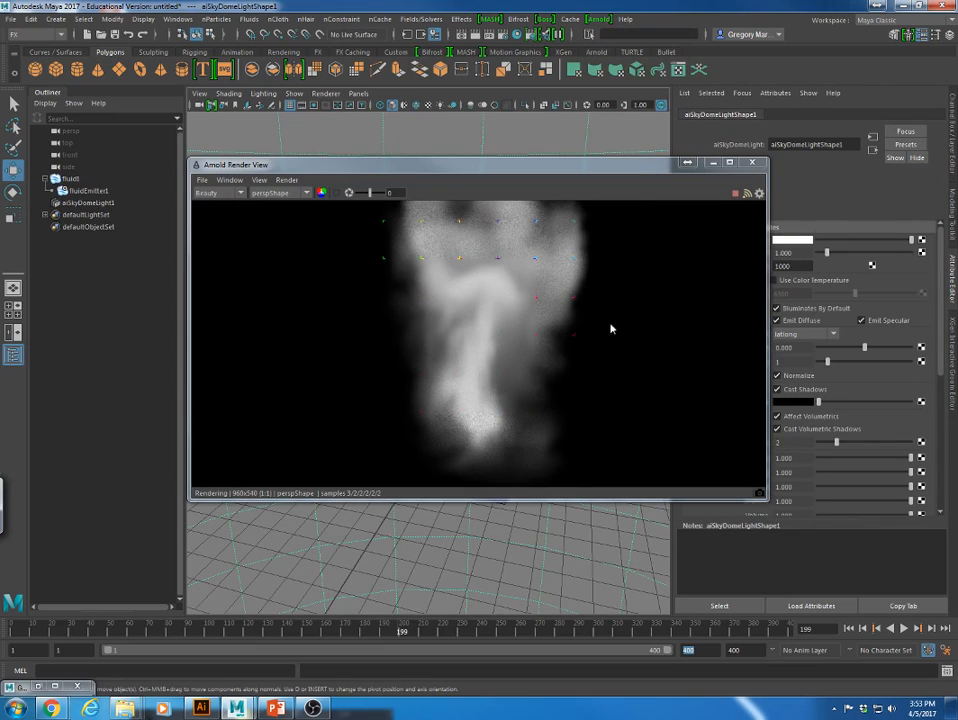
Reframe the smoke so the whole plume fits the render, and move the Arnold Render View window away from the viewport's fluid container.
{"action": "left_click_drag", "start_coordinate": [464, 562], "coordinate": [520, 532], "text": "alt"}
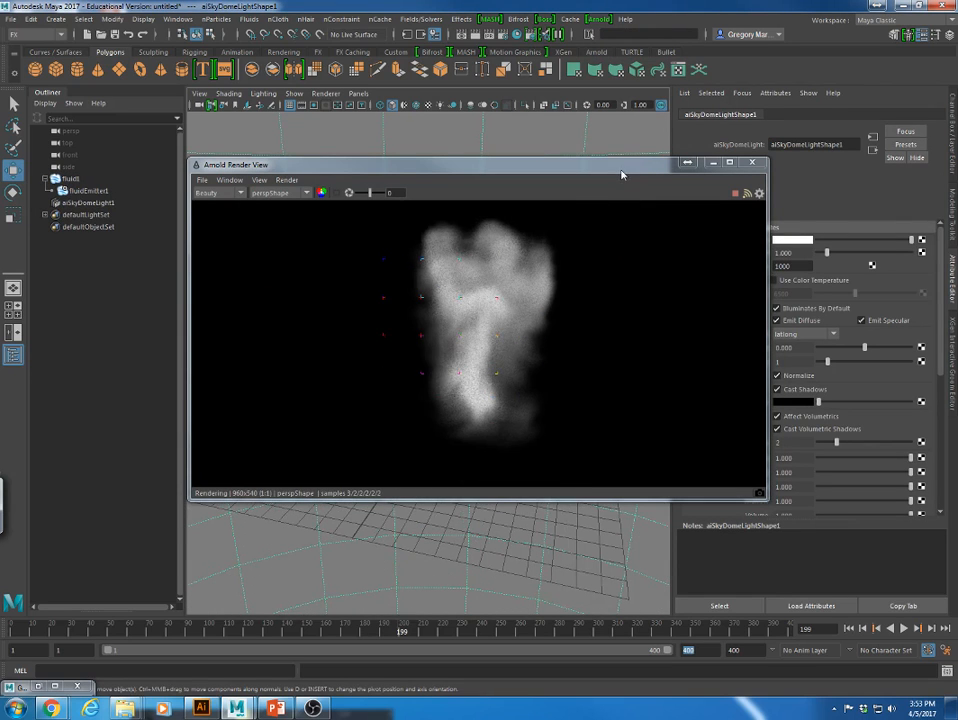
{"action": "left_click_drag", "start_coordinate": [621, 175], "coordinate": [570, 232]}
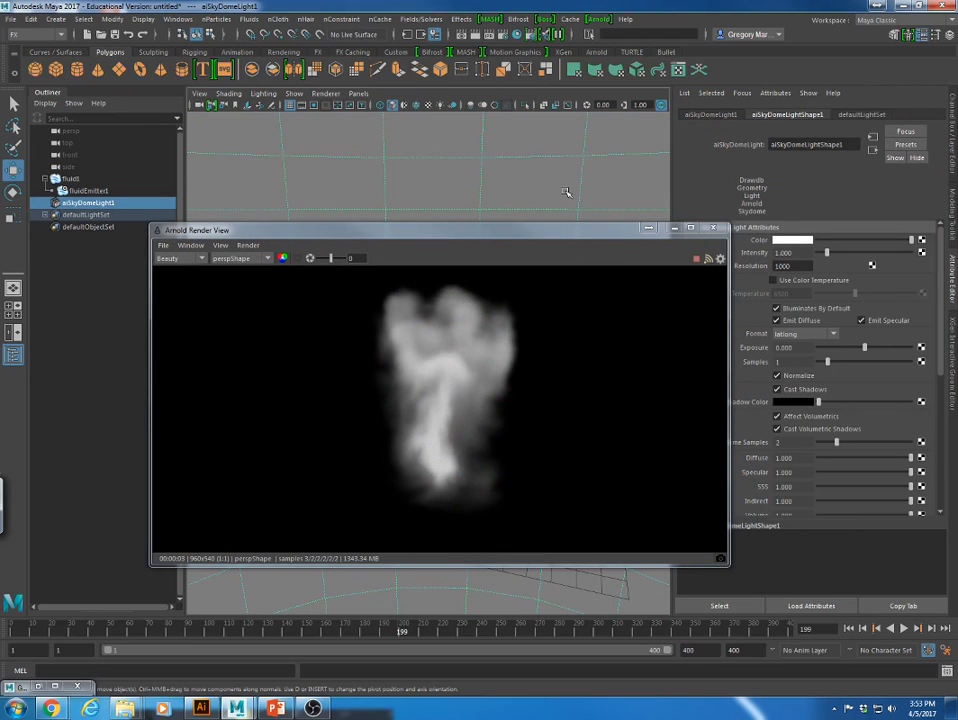
{"action": "left_click_drag", "start_coordinate": [573, 233], "coordinate": [555, 365]}
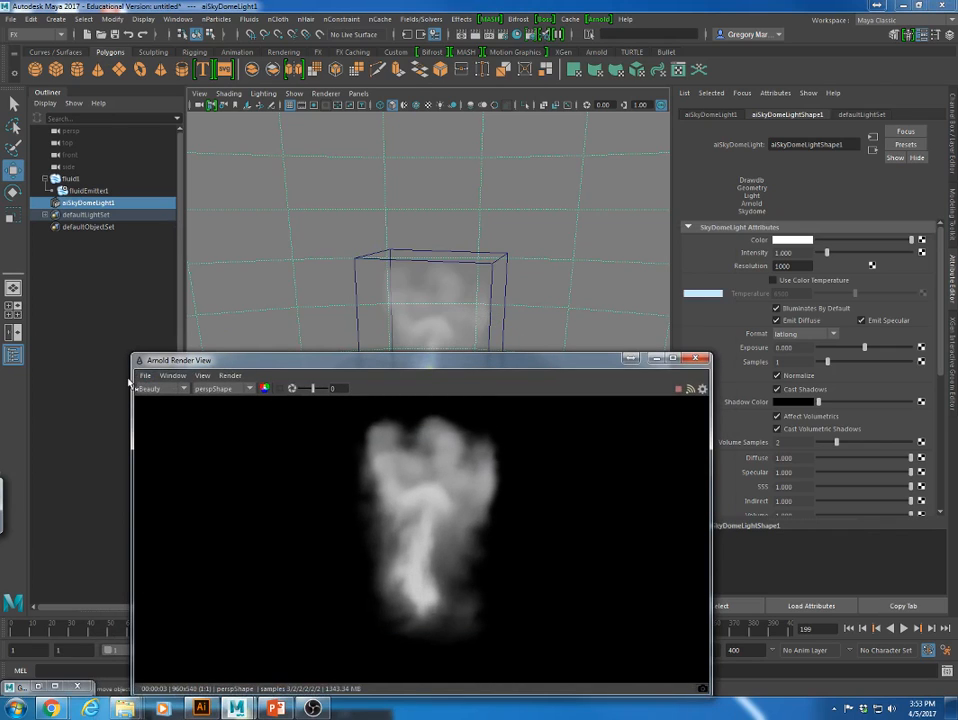
Narrow the Arnold Render View window, select the fluid container, and move the window clear of the container and its attributes.
{"action": "left_click_drag", "start_coordinate": [128, 378], "coordinate": [368, 378]}
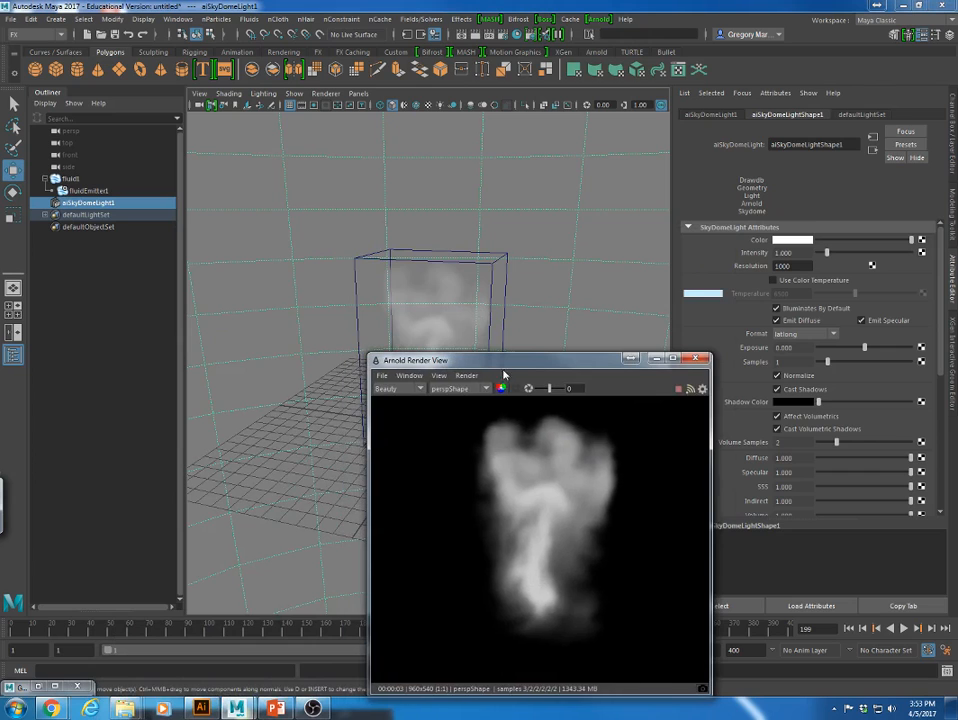
{"action": "left_click_drag", "start_coordinate": [529, 364], "coordinate": [678, 186]}
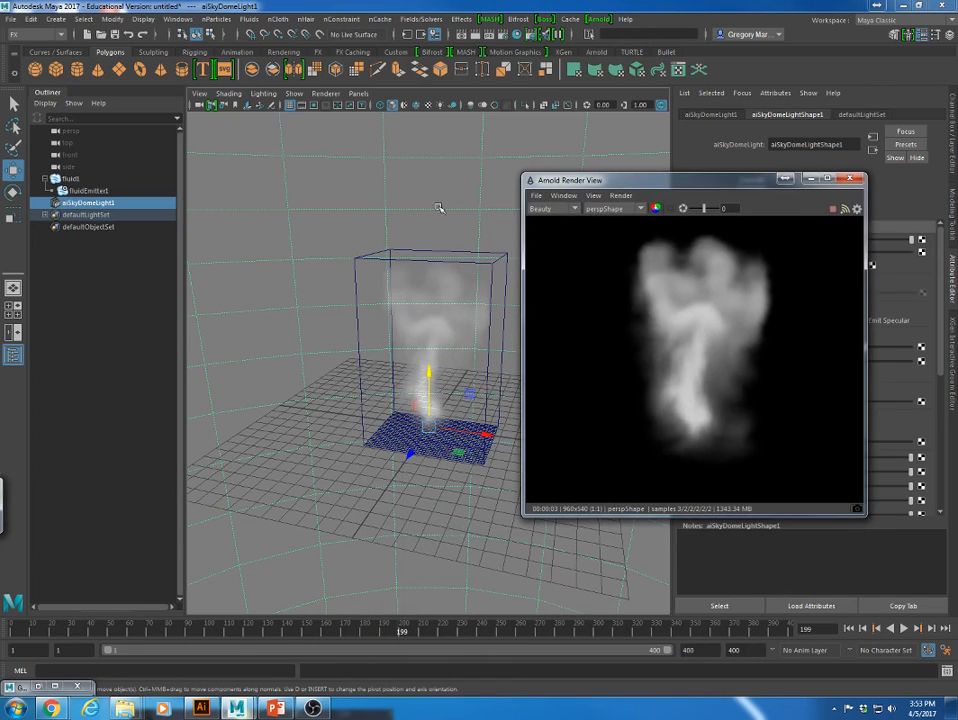
{"action": "left_click", "coordinate": [436, 264]}
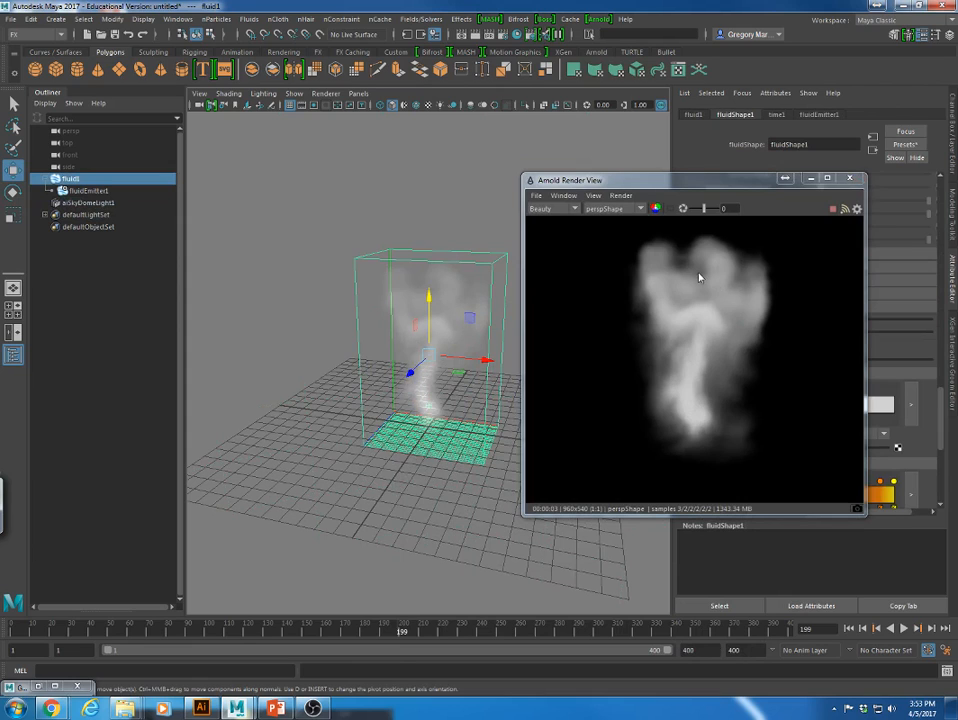
{"action": "left_click_drag", "start_coordinate": [747, 184], "coordinate": [645, 133]}
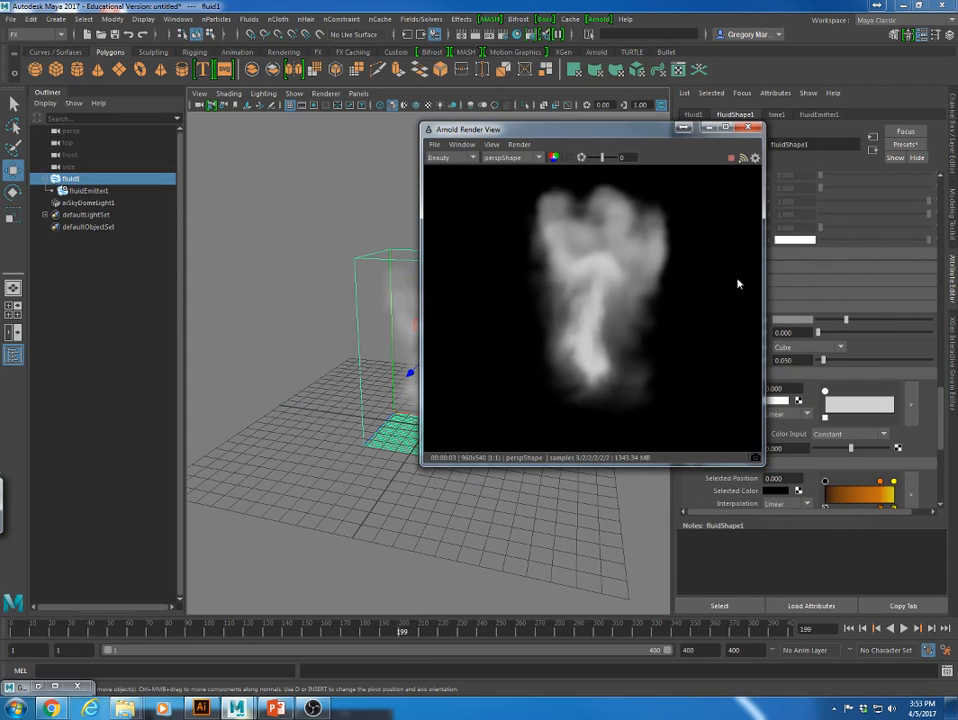
{"action": "left_click_drag", "start_coordinate": [640, 134], "coordinate": [237, 99]}
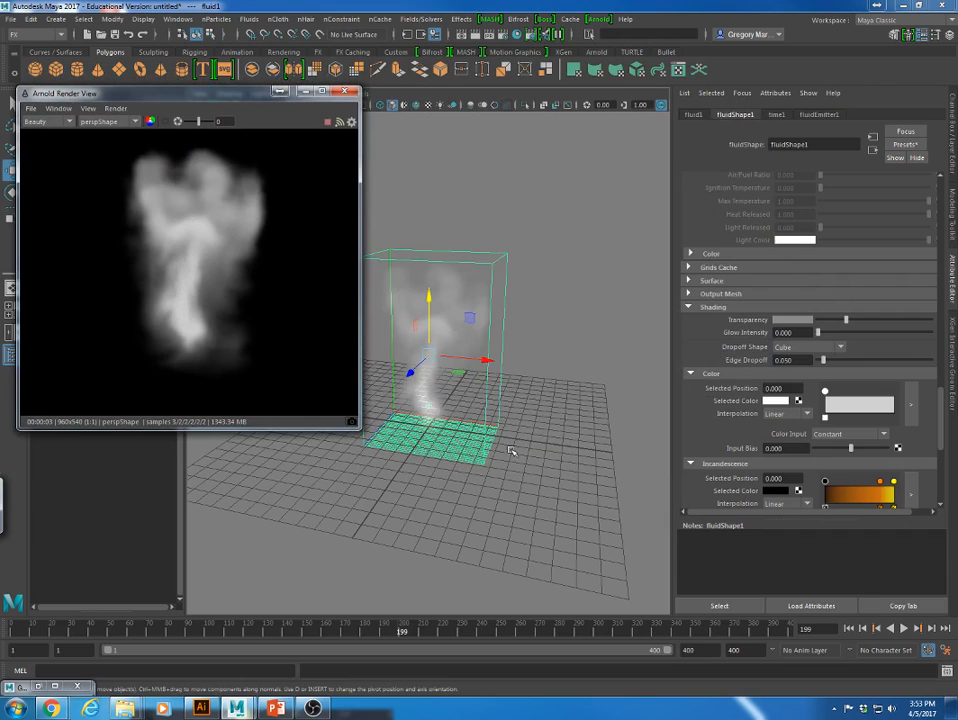
Try fluidShape1's shading Transparency at black and near white, and settle on a medium-light gray.
{"action": "left_click_drag", "start_coordinate": [846, 322], "coordinate": [802, 326]}
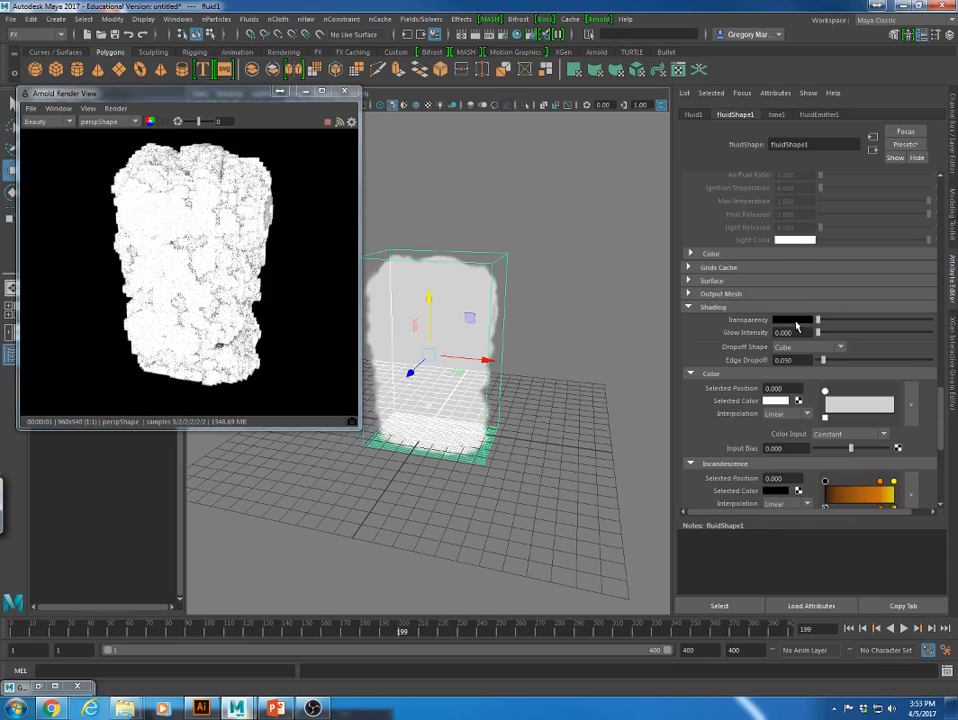
{"action": "left_click_drag", "start_coordinate": [816, 325], "coordinate": [900, 335]}
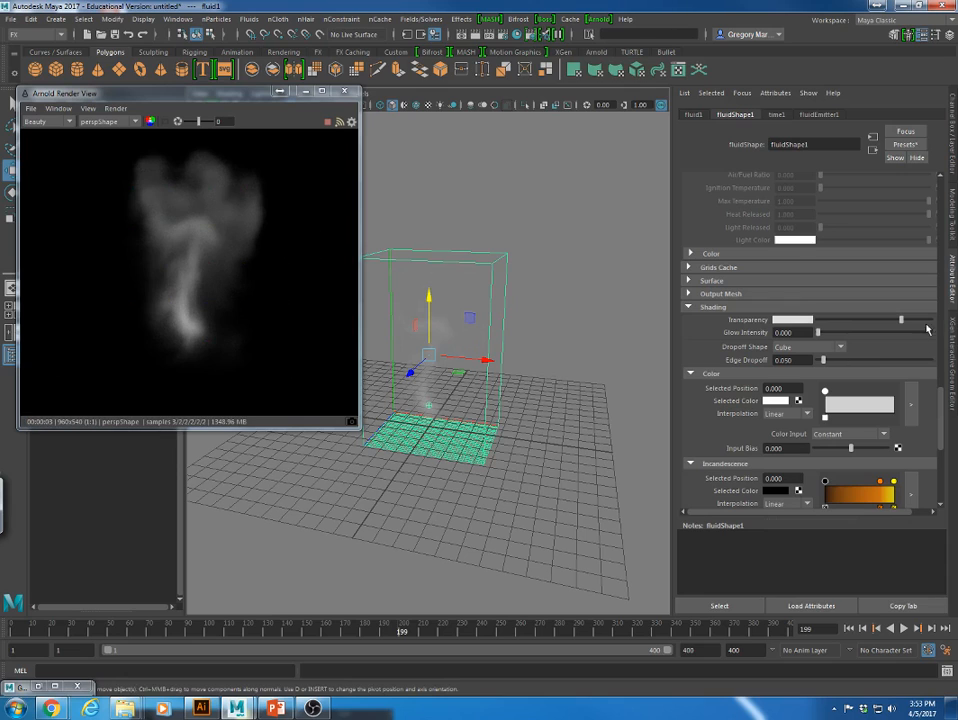
{"action": "left_click_drag", "start_coordinate": [901, 322], "coordinate": [866, 319]}
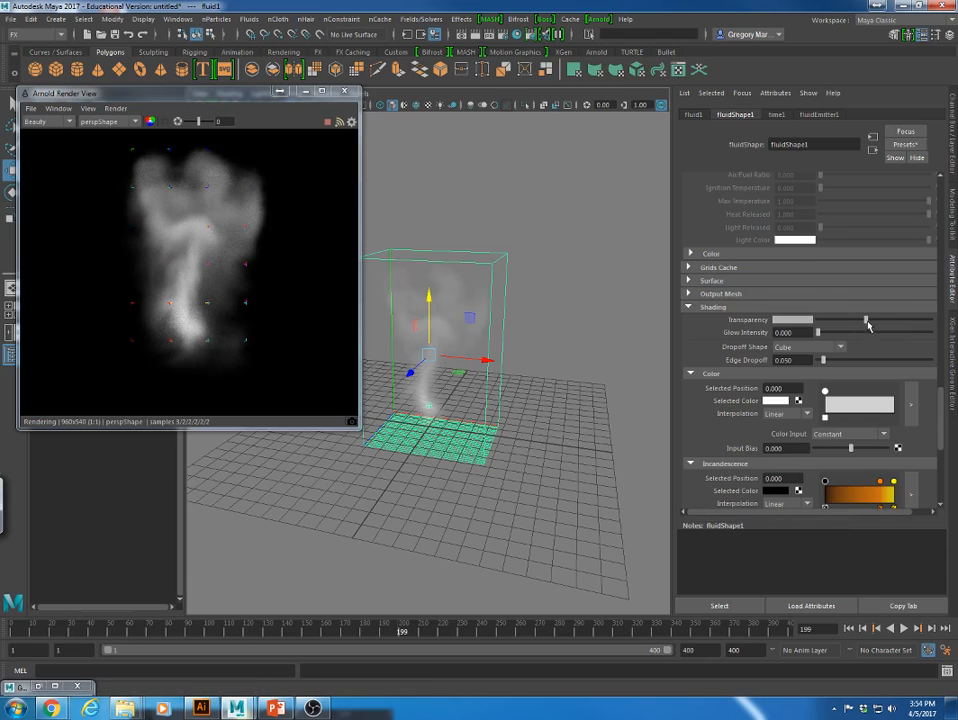
{"action": "left_click_drag", "start_coordinate": [867, 321], "coordinate": [856, 320]}
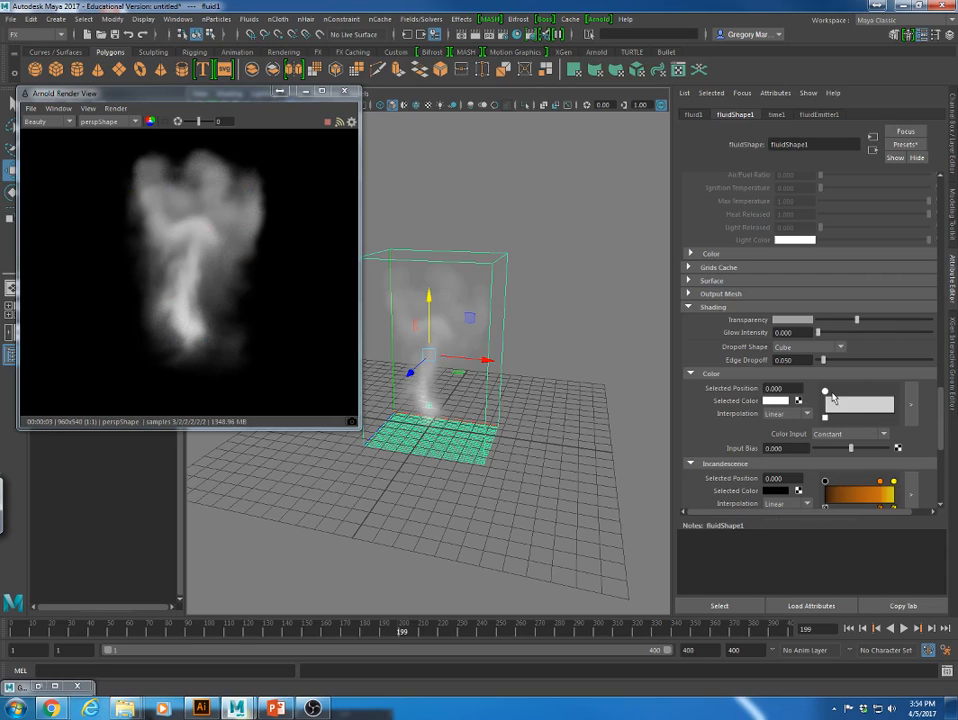
Try blue and cyan for the smoke's shading Color ramp, and settle on green.
{"action": "left_click", "coordinate": [776, 400]}
{"action": "left_click", "coordinate": [791, 368]}
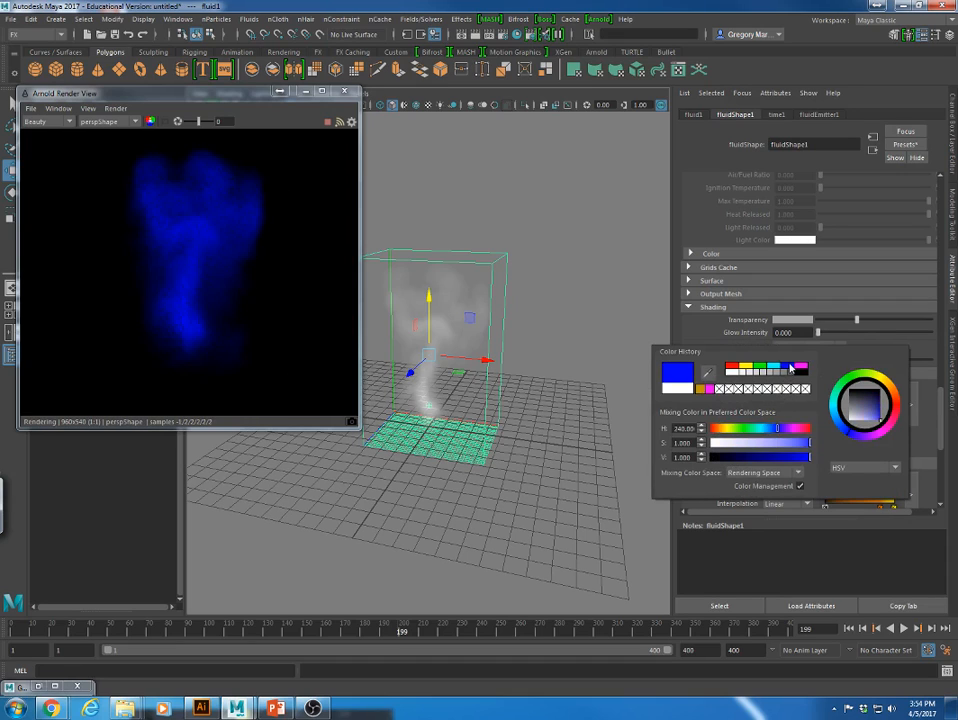
{"action": "left_click", "coordinate": [775, 369]}
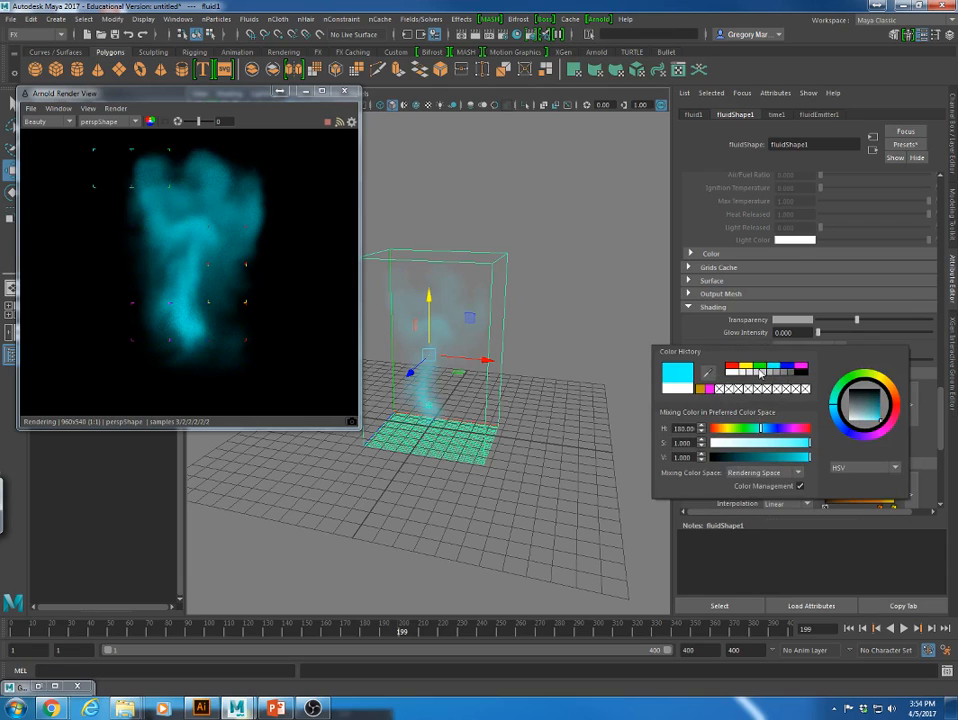
{"action": "left_click", "coordinate": [760, 368]}
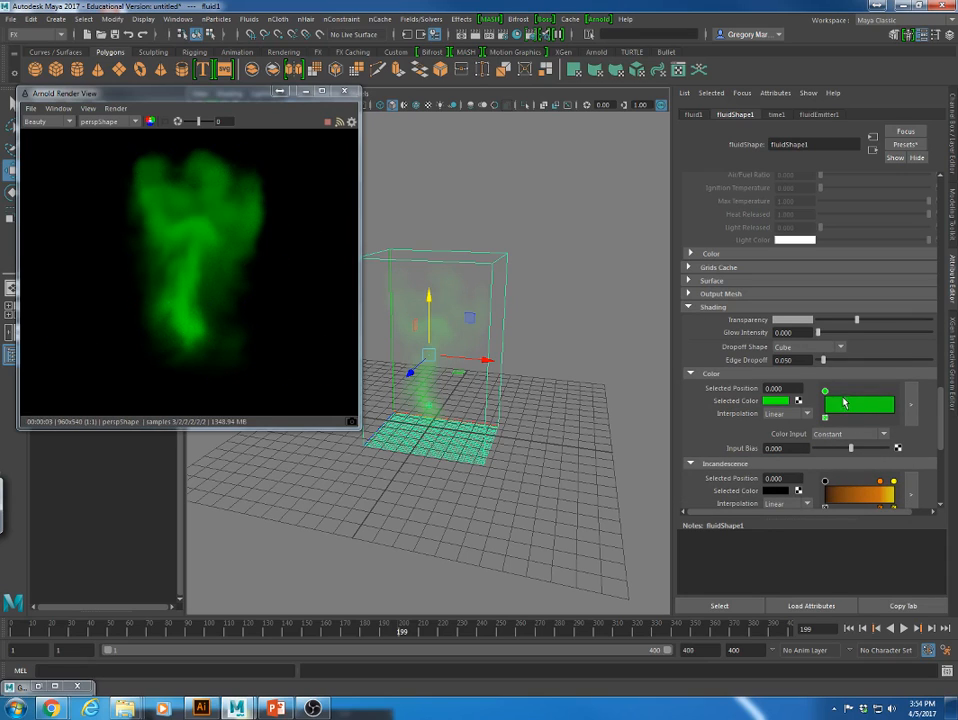
Add a second Color ramp marker at position 1.000, try magenta, orange and purple, and set it to blue with a hue of about 226.
{"action": "left_click_drag", "start_coordinate": [848, 408], "coordinate": [904, 410]}
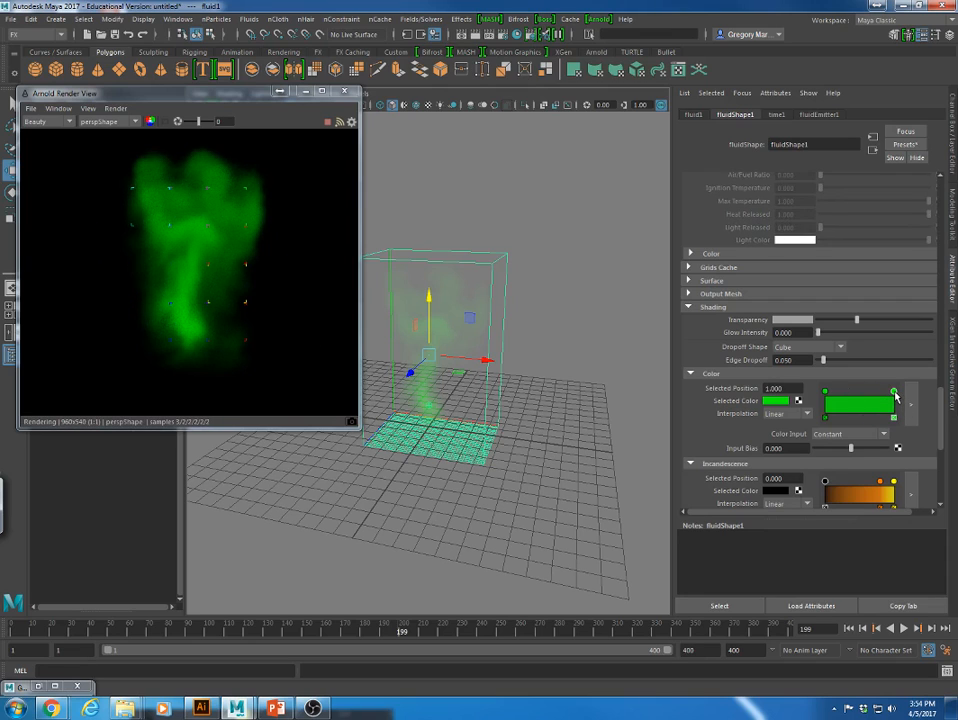
{"action": "left_click", "coordinate": [777, 401]}
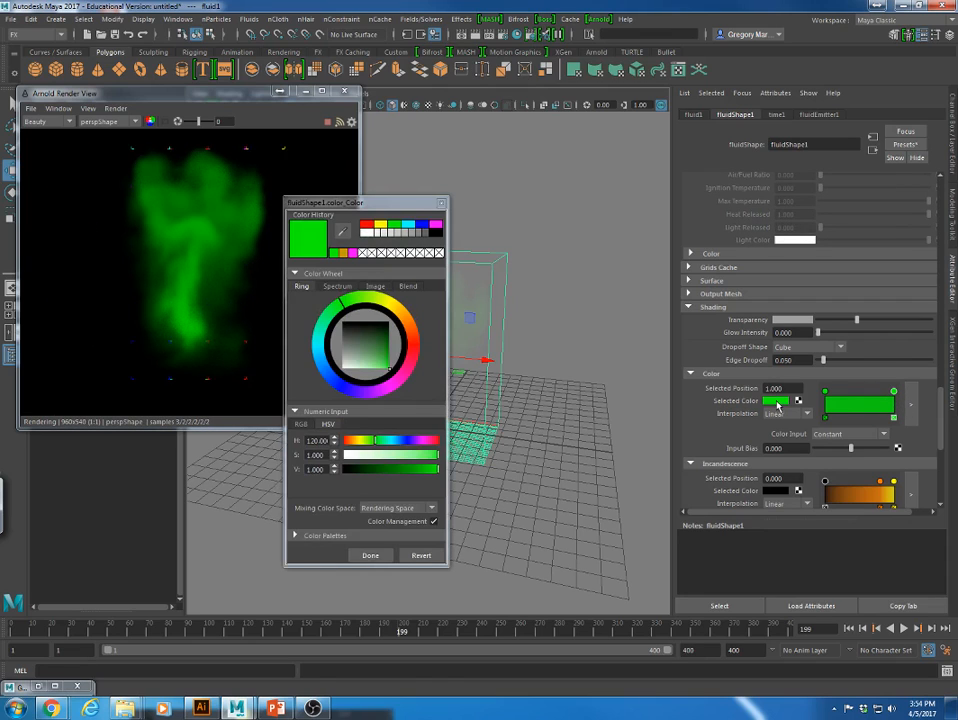
{"action": "left_click", "coordinate": [437, 232]}
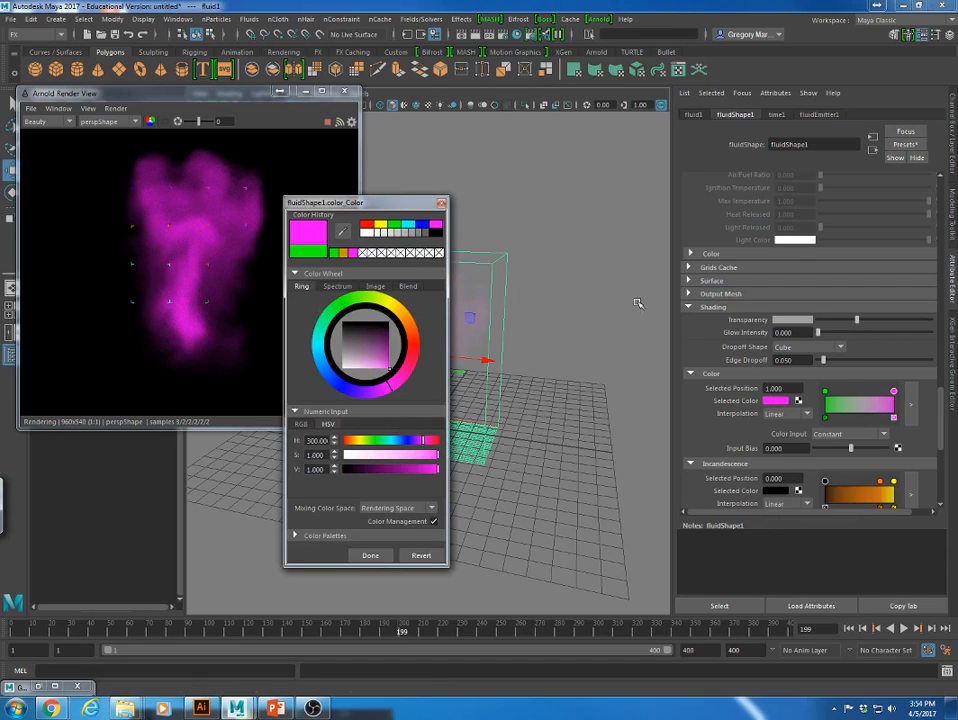
{"action": "left_click", "coordinate": [404, 314]}
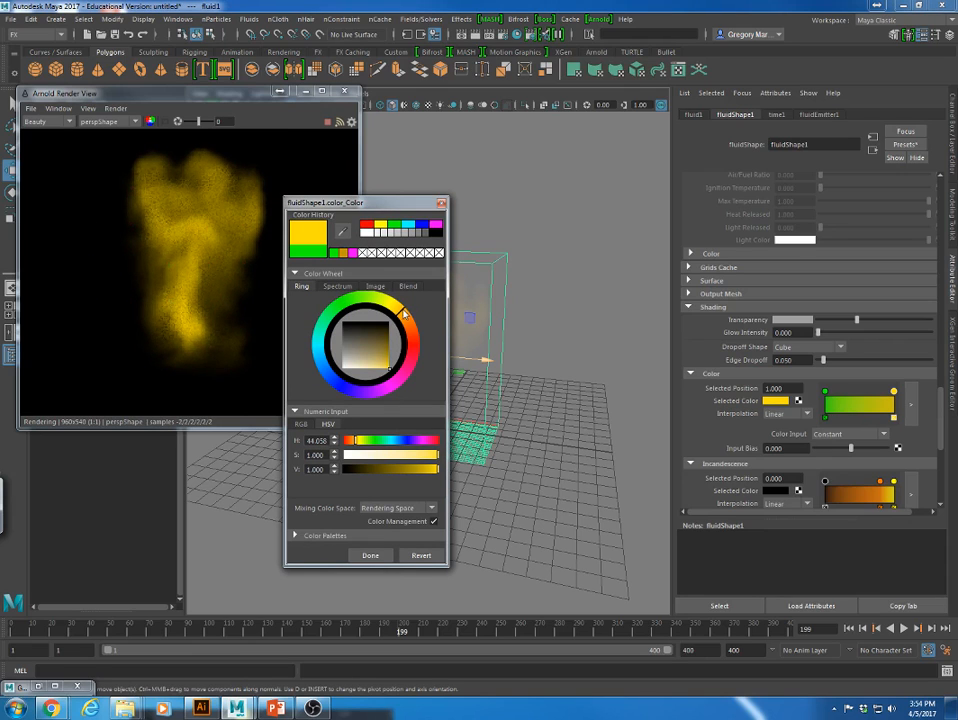
{"action": "left_click_drag", "start_coordinate": [404, 314], "coordinate": [423, 330]}
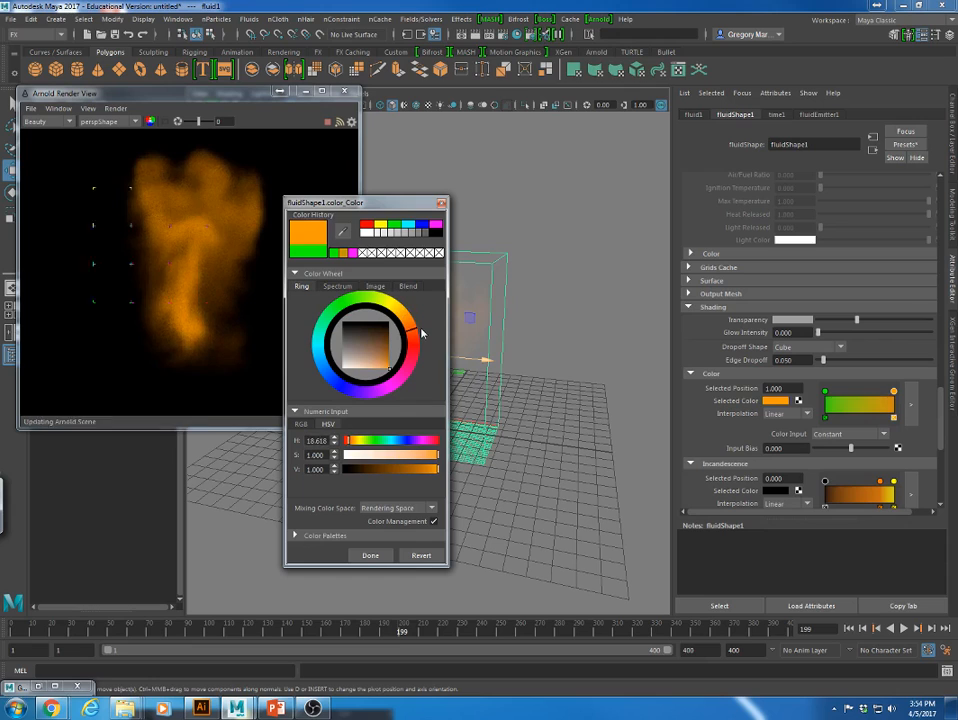
{"action": "left_click_drag", "start_coordinate": [421, 329], "coordinate": [420, 318]}
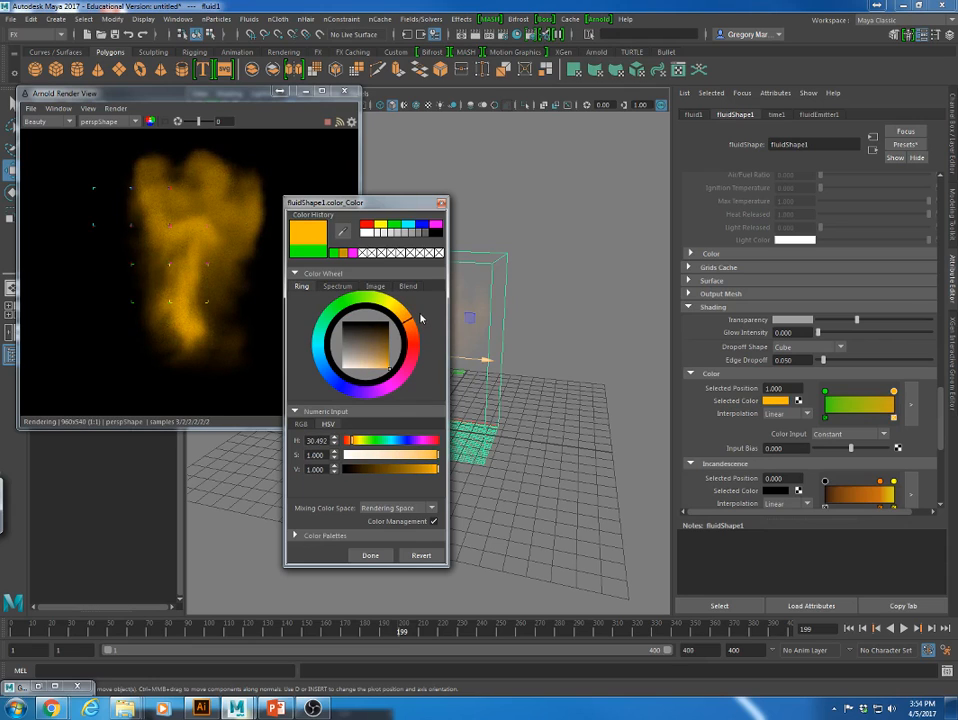
{"action": "left_click", "coordinate": [368, 393]}
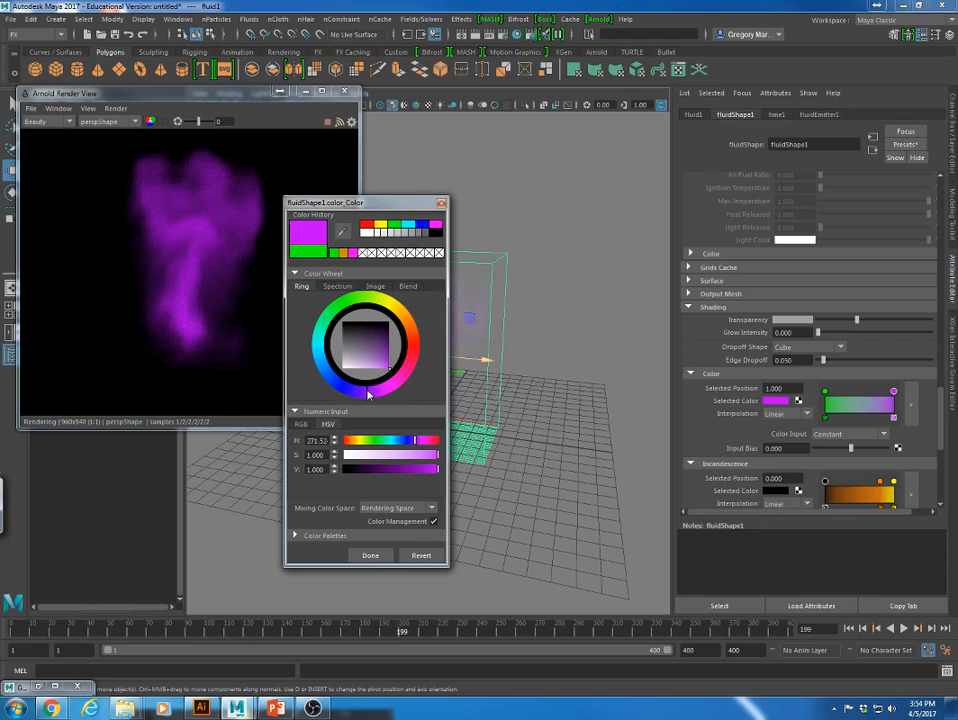
{"action": "left_click_drag", "start_coordinate": [368, 393], "coordinate": [330, 388]}
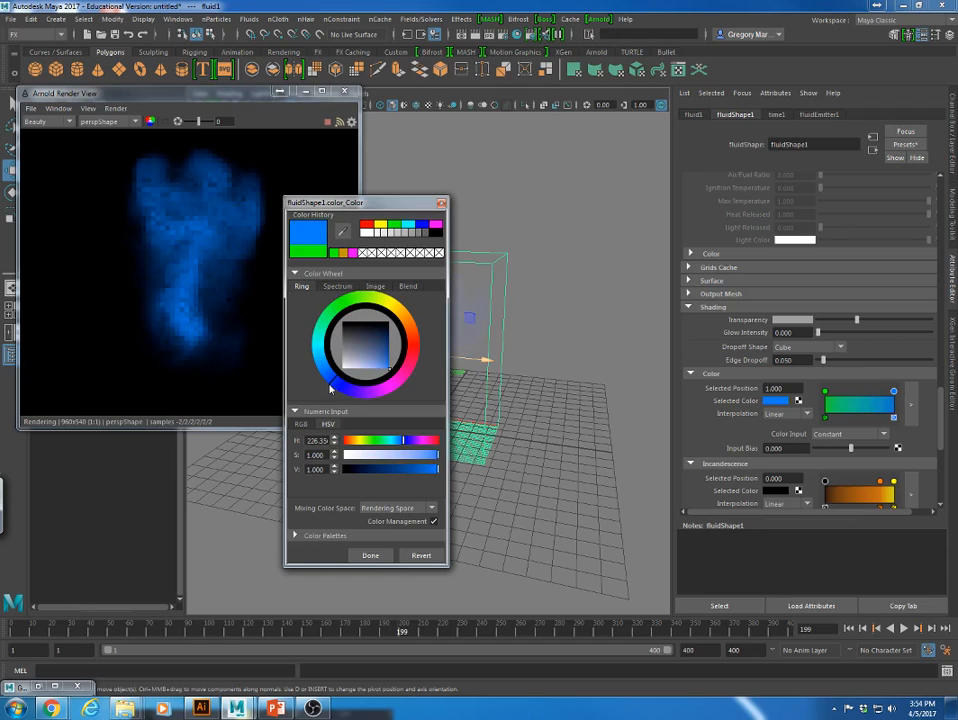
{"action": "left_click", "coordinate": [365, 555]}
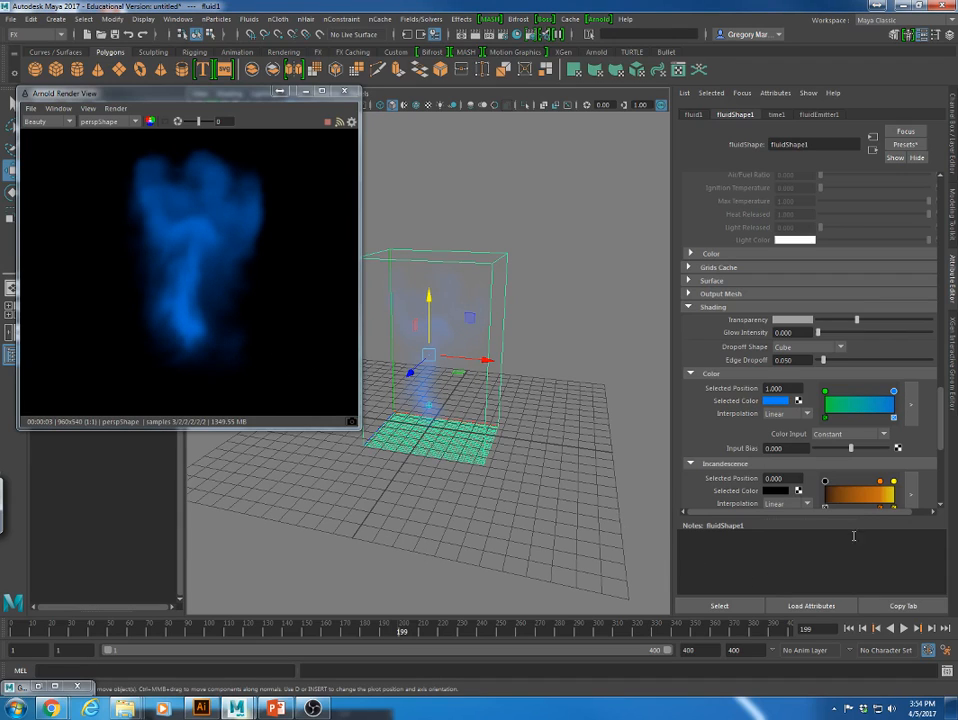
Try Y Gradient, X Gradient and Center Gradient as the smoke's Color Input.
{"action": "left_click", "coordinate": [884, 435]}
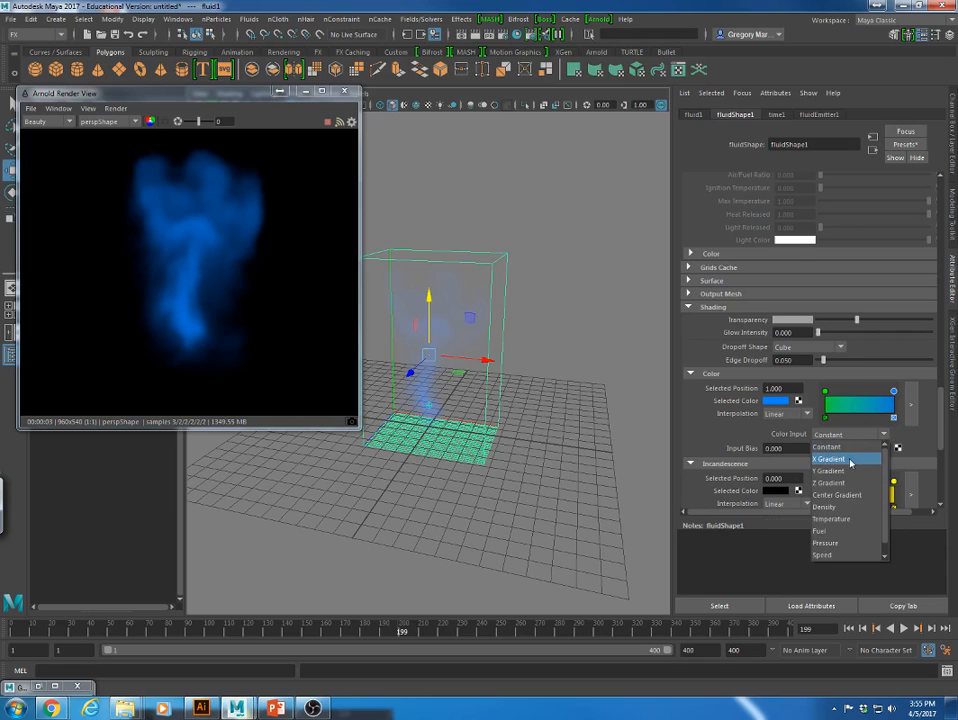
{"action": "left_click", "coordinate": [858, 471]}
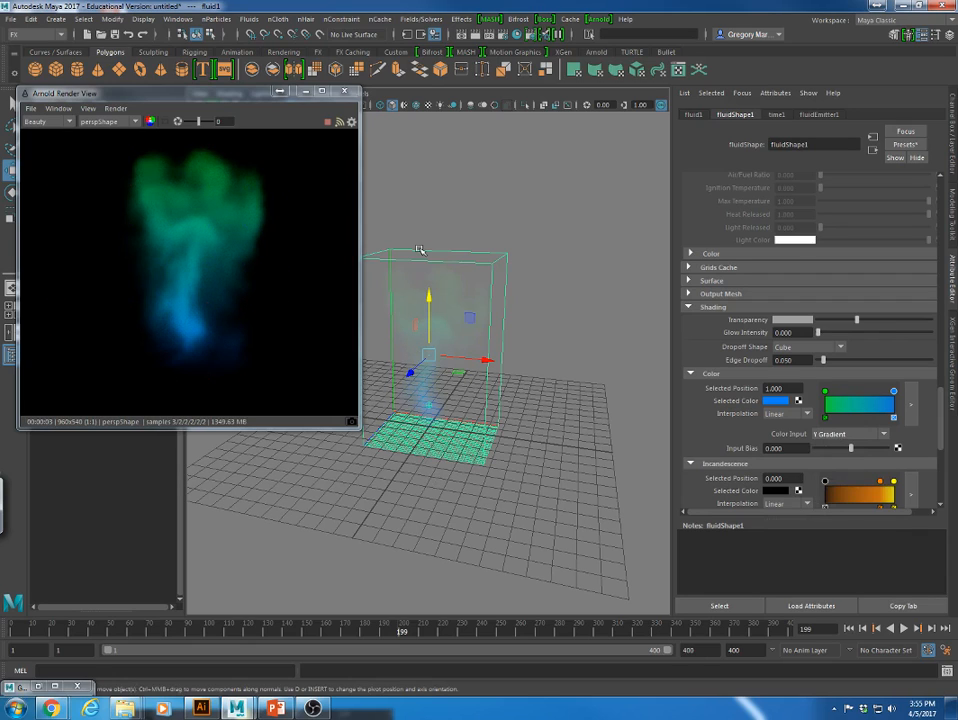
{"action": "left_click", "coordinate": [884, 436]}
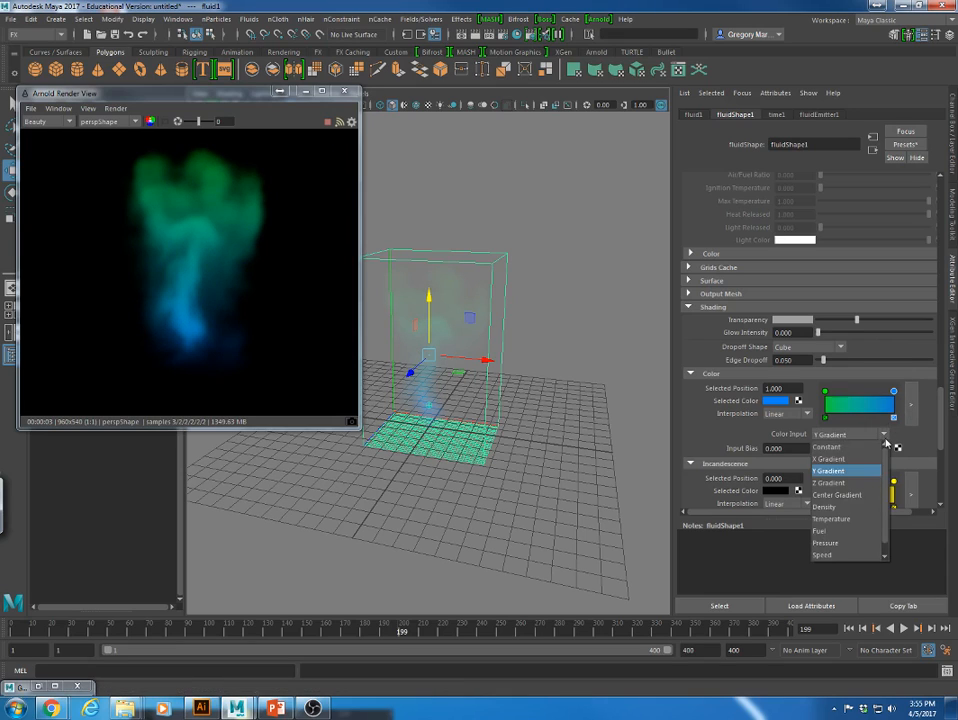
{"action": "left_click", "coordinate": [829, 459]}
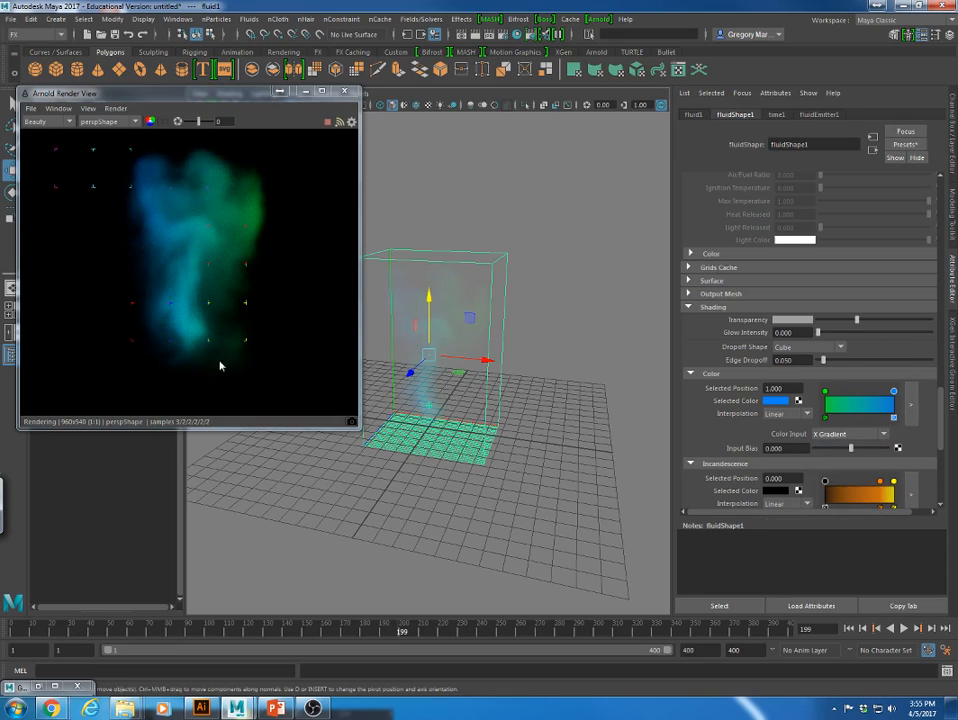
{"action": "left_click", "coordinate": [881, 436]}
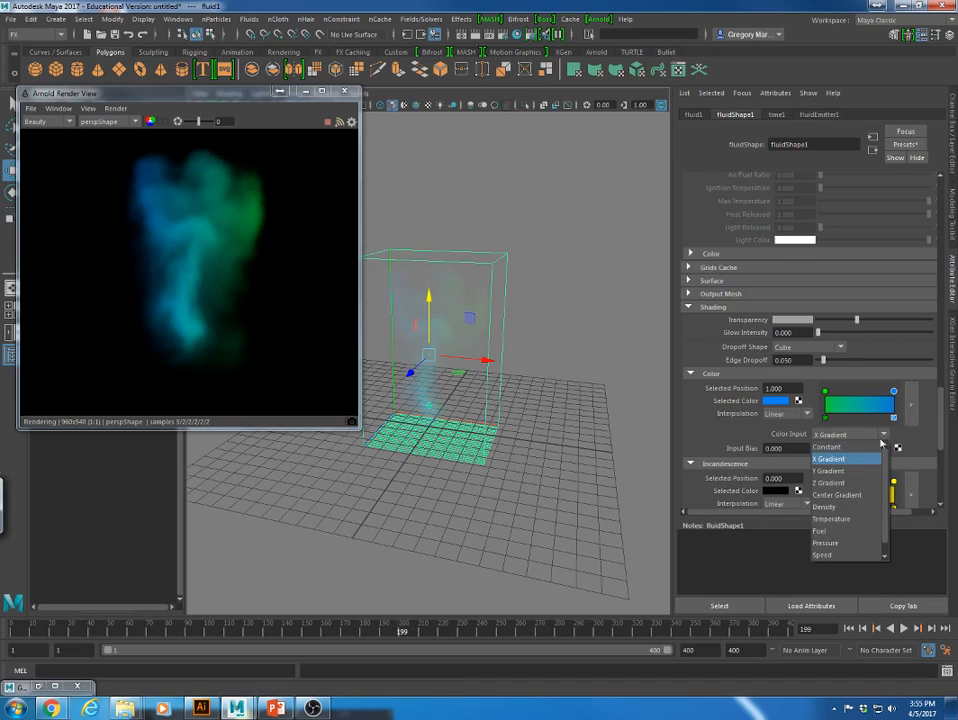
{"action": "left_click", "coordinate": [842, 495]}
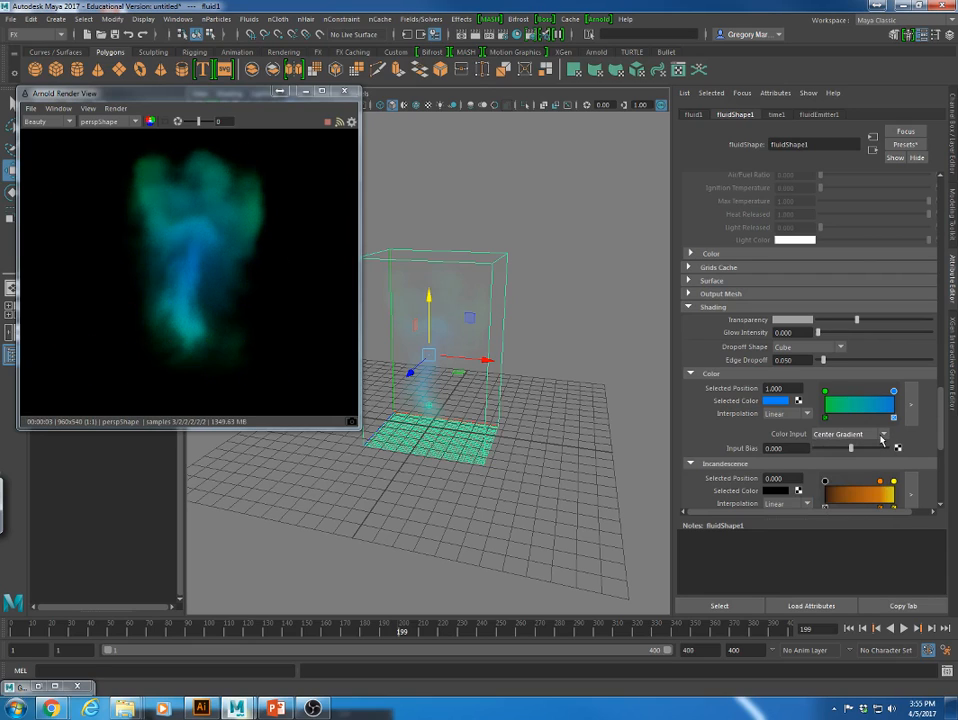
Set the smoke's Color Input to Density and its Input Bias to 0.378.
{"action": "left_click", "coordinate": [881, 437]}
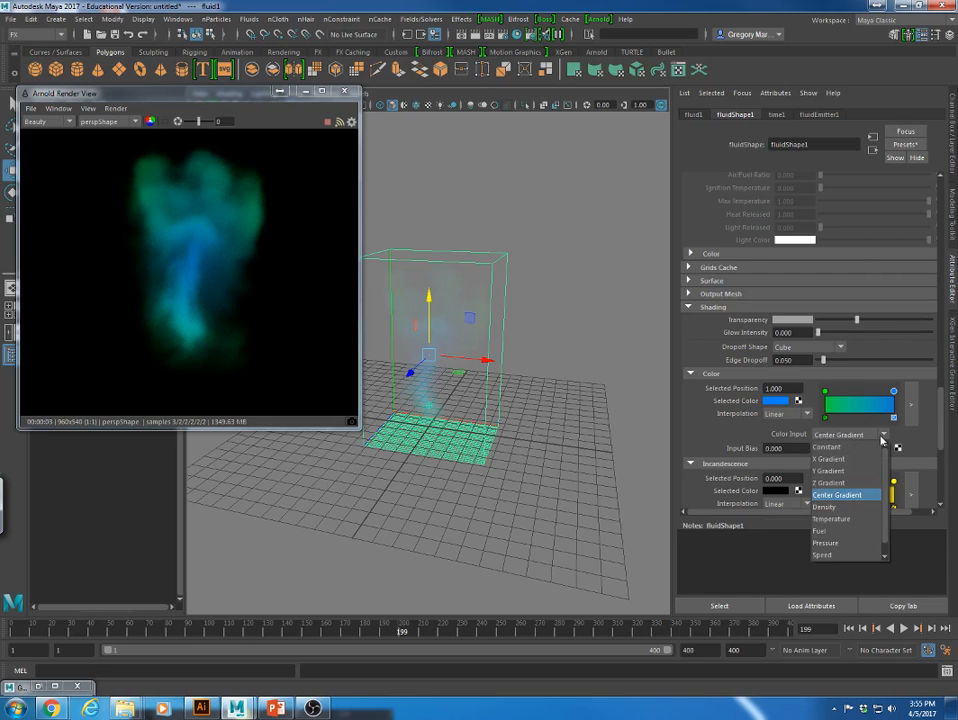
{"action": "left_click", "coordinate": [842, 508]}
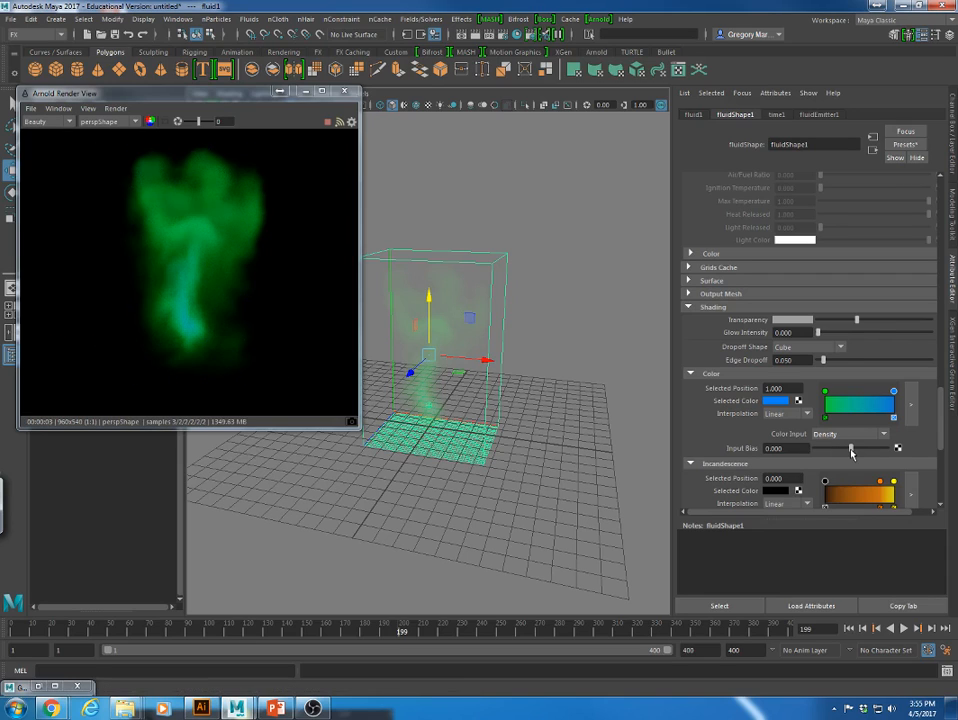
{"action": "left_click_drag", "start_coordinate": [851, 453], "coordinate": [862, 449]}
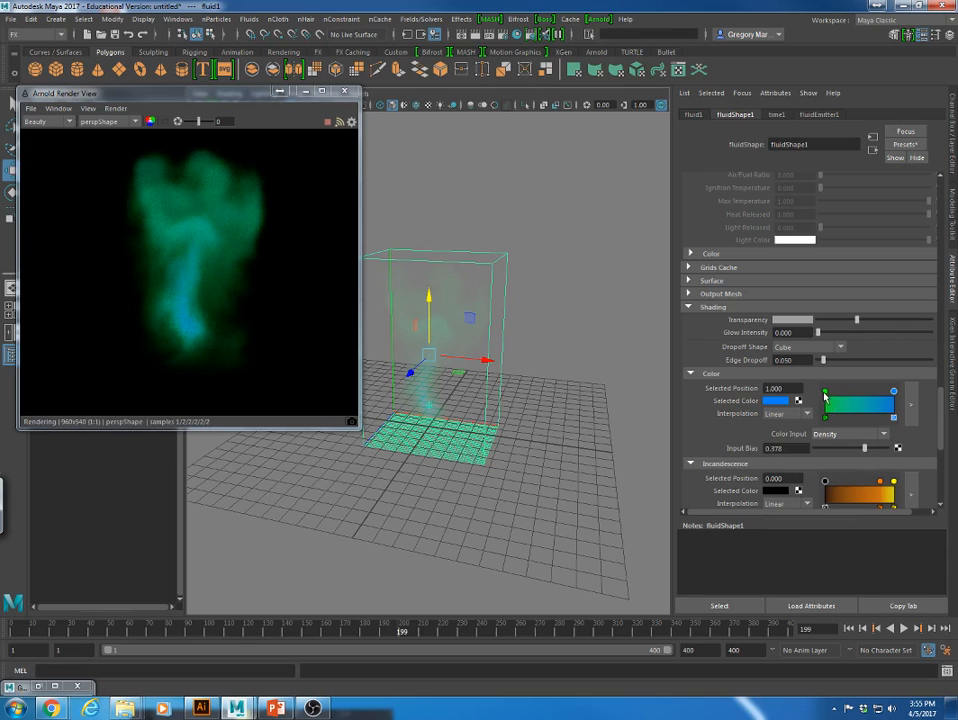
Shift the Color ramp's green marker to about 0.25, move blue inward, and add a red marker at position 0.800.
{"action": "left_click_drag", "start_coordinate": [825, 394], "coordinate": [871, 395]}
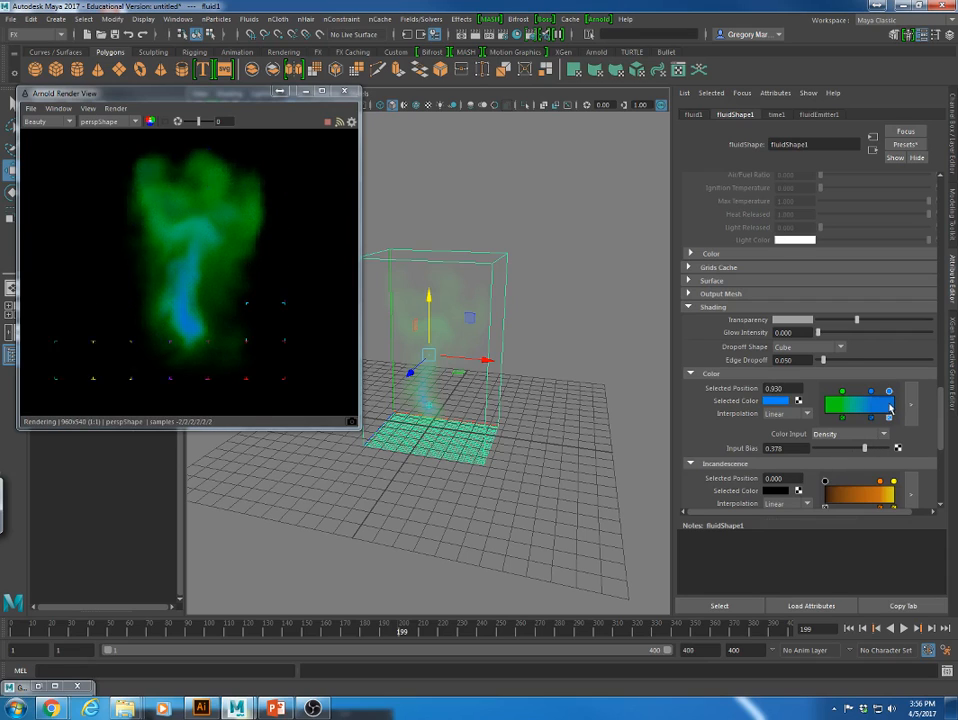
{"action": "left_click_drag", "start_coordinate": [872, 405], "coordinate": [895, 398]}
{"action": "left_click", "coordinate": [772, 401]}
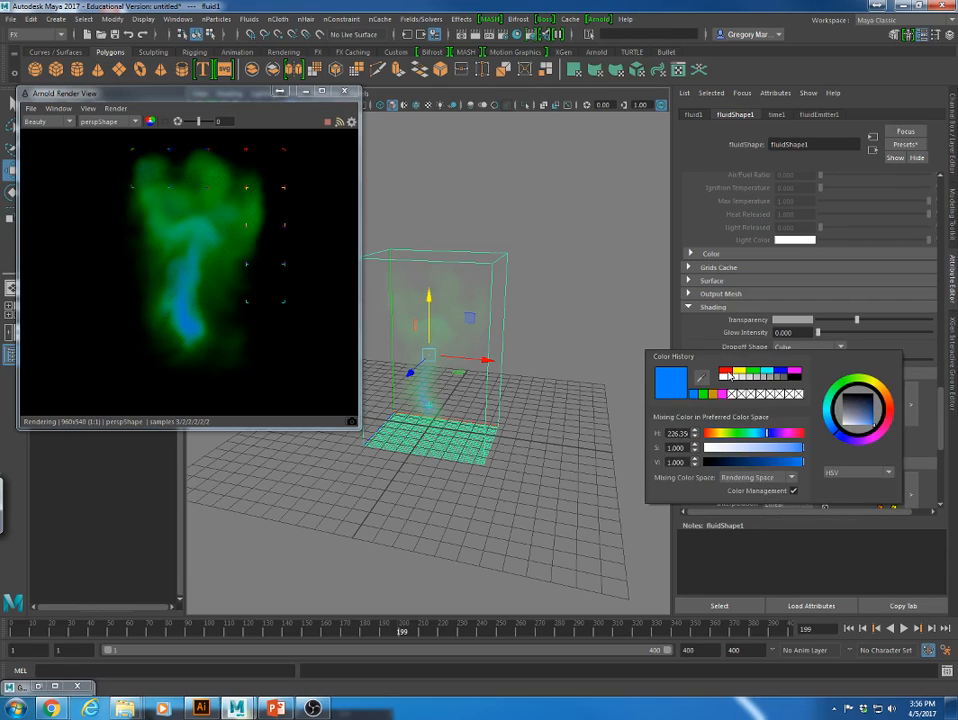
{"action": "left_click", "coordinate": [727, 373]}
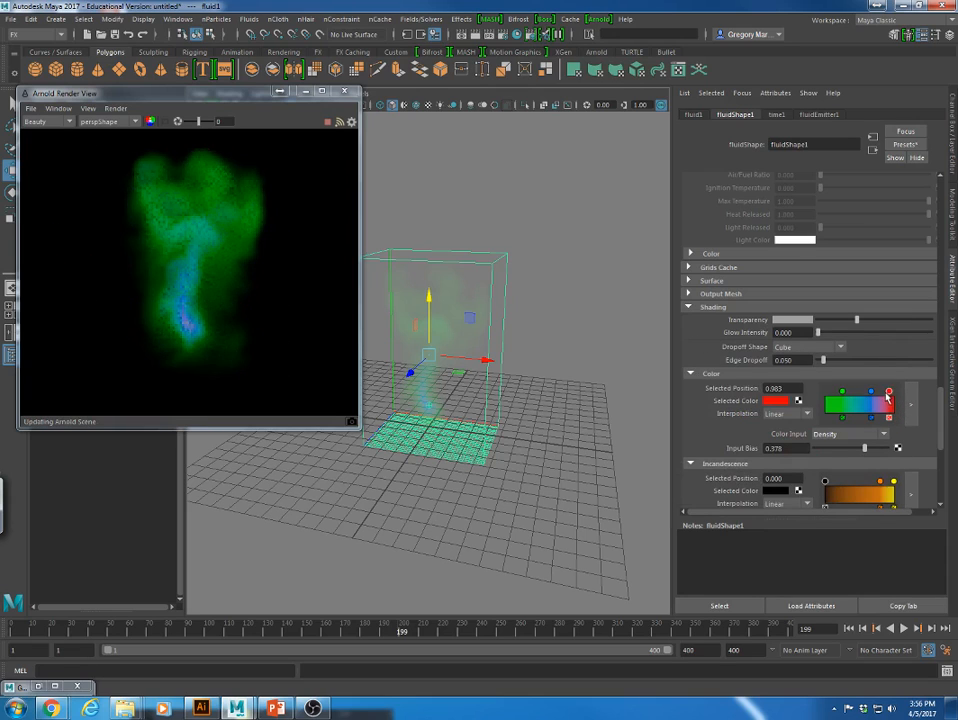
{"action": "left_click_drag", "start_coordinate": [893, 391], "coordinate": [880, 391]}
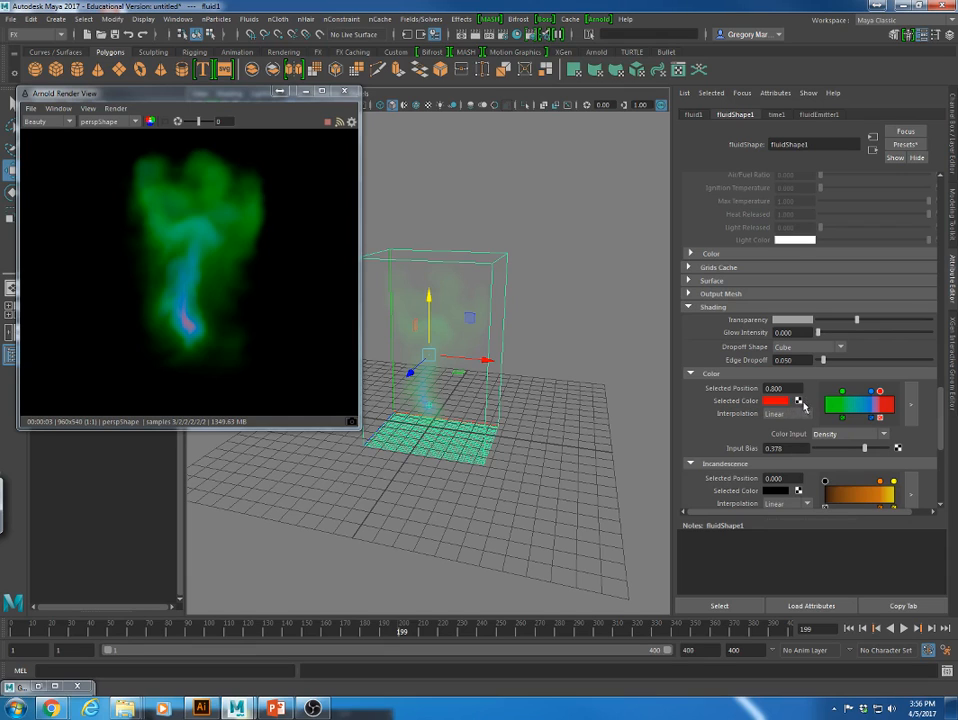
Try a Fractal texture on the Color ramp's green marker, and undo it.
{"action": "left_click", "coordinate": [843, 392]}
{"action": "left_click", "coordinate": [799, 402]}
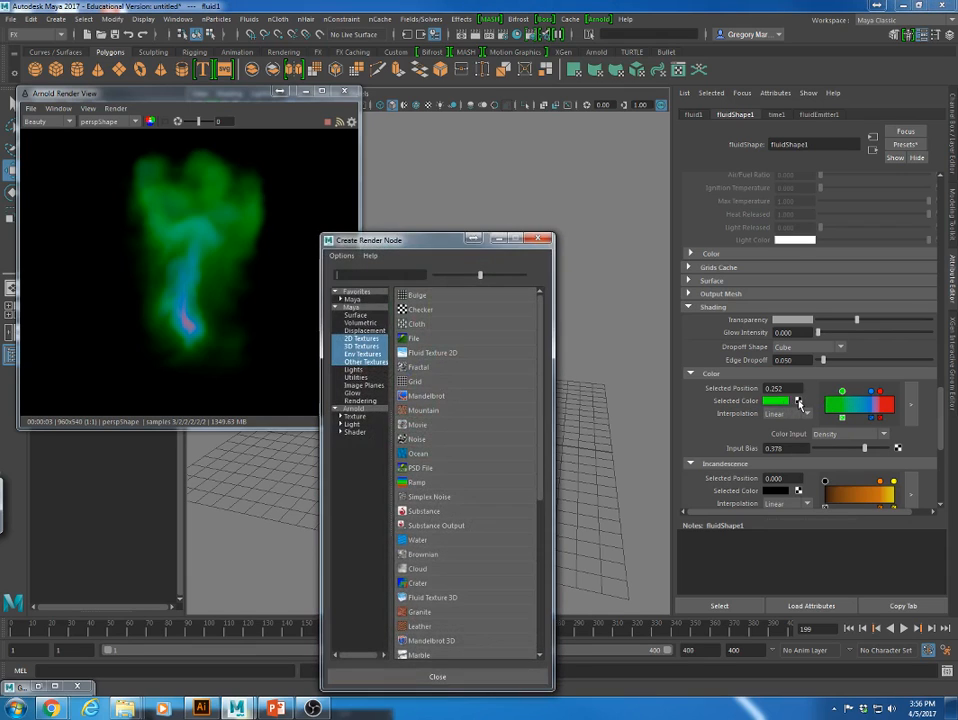
{"action": "left_click", "coordinate": [414, 369]}
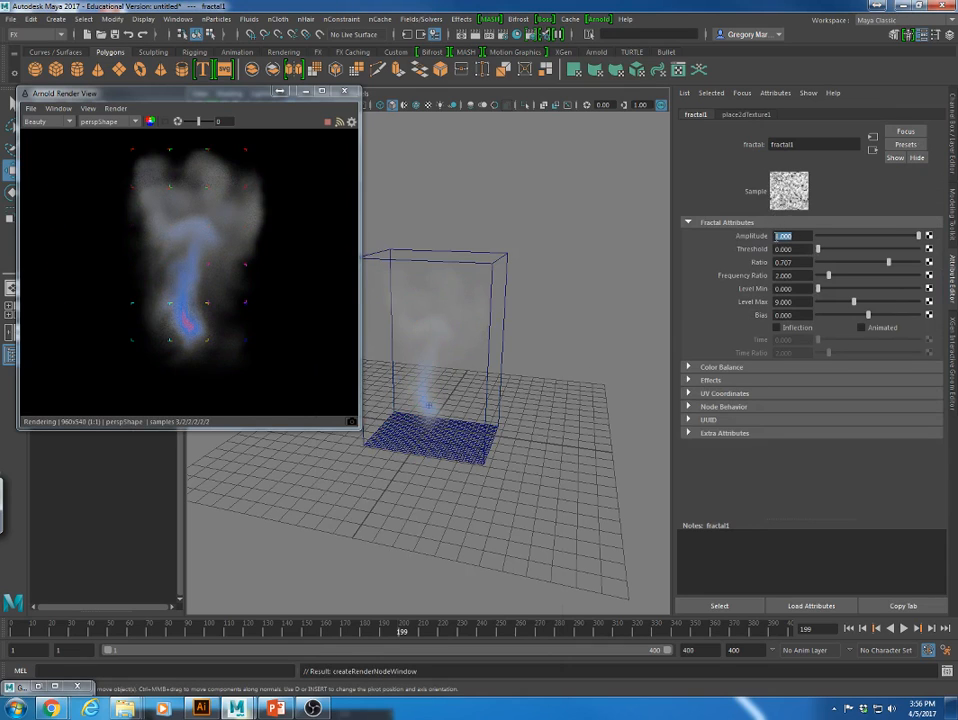
{"action": "left_click", "coordinate": [459, 186]}
{"action": "key", "text": "ctrl+z"}
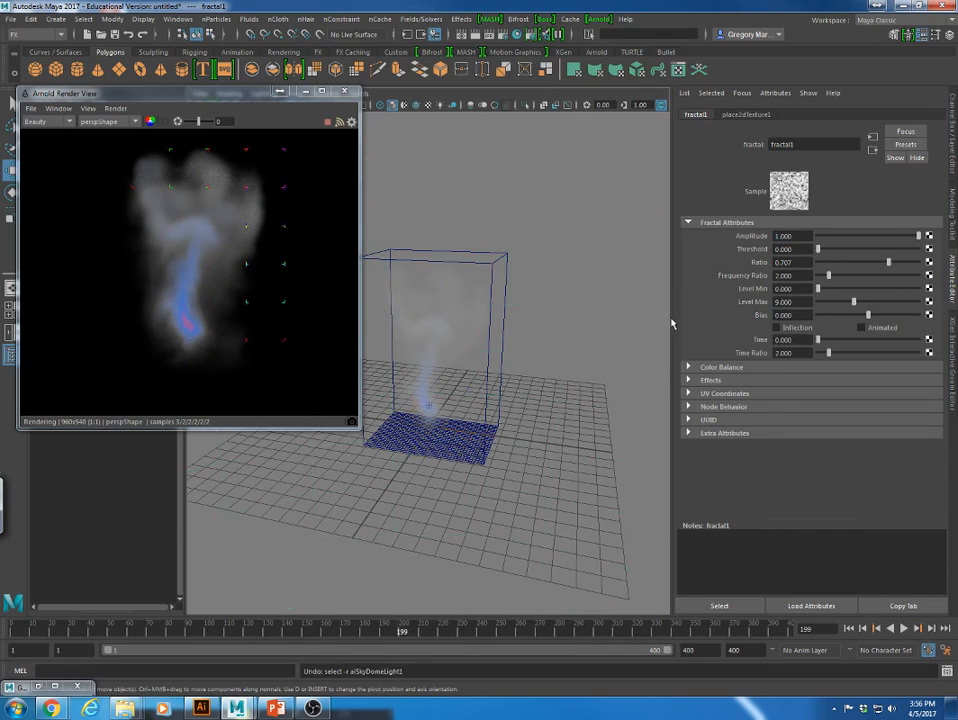
{"action": "key", "text": "ctrl+z"}
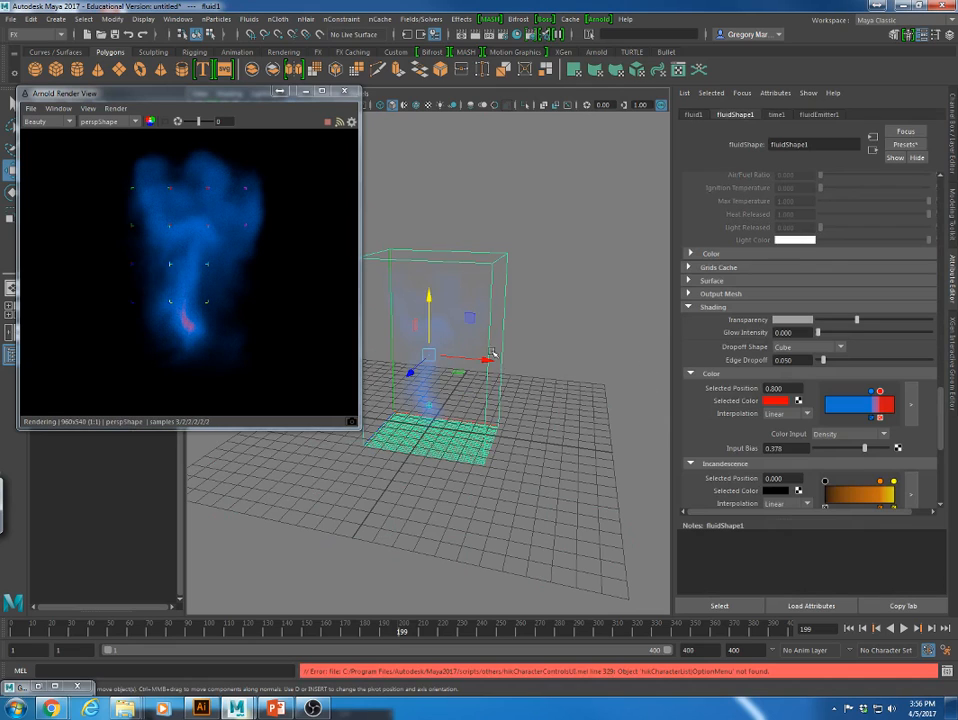
Shift the Color ramp's blue marker inward, add a green marker at its start, and move the green one to position 0.243.
{"action": "left_click_drag", "start_coordinate": [872, 398], "coordinate": [849, 398]}
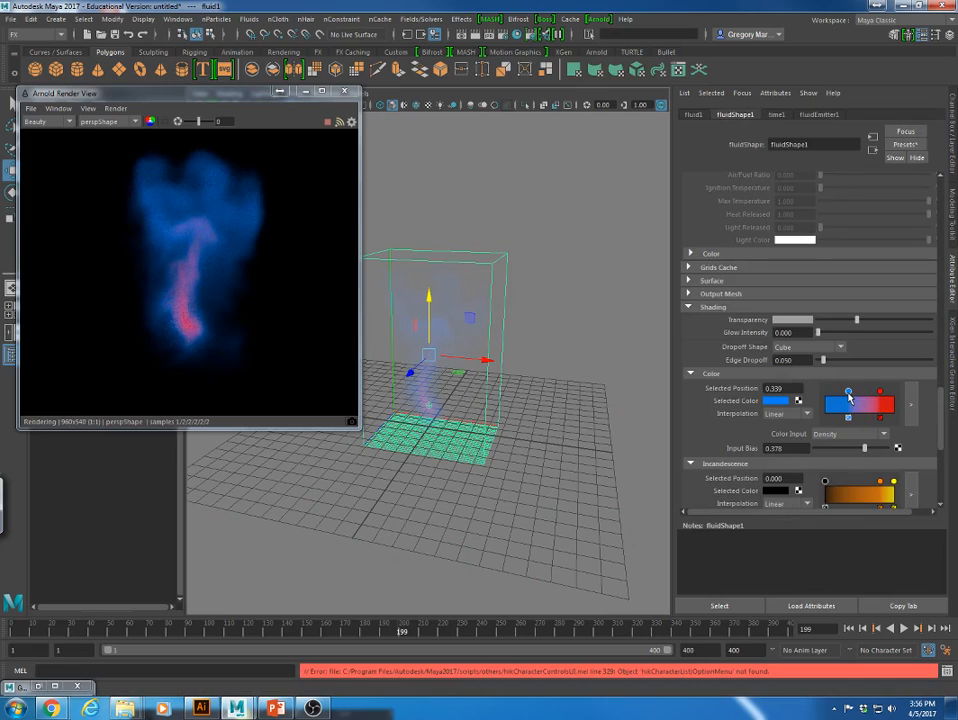
{"action": "left_click_drag", "start_coordinate": [837, 406], "coordinate": [820, 397]}
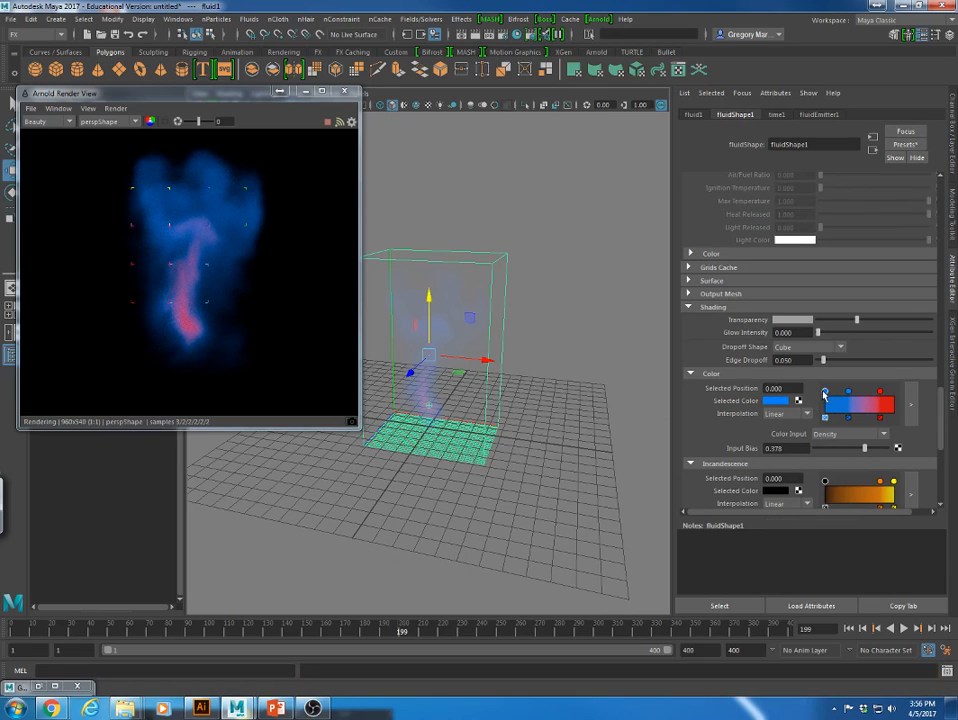
{"action": "left_click", "coordinate": [783, 401]}
{"action": "left_click", "coordinate": [762, 367]}
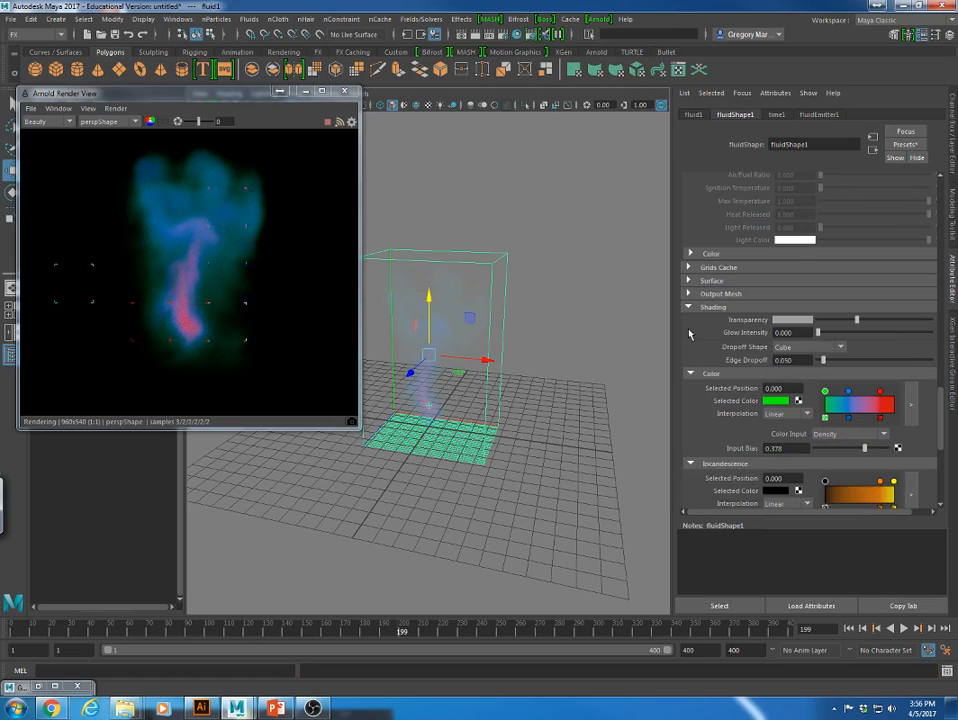
{"action": "mouse_move", "coordinate": [850, 392]}
{"action": "left_mouse_down"}
{"action": "mouse_move", "coordinate": [865, 394]}
{"action": "mouse_move", "coordinate": [843, 393]}
{"action": "left_mouse_up"}
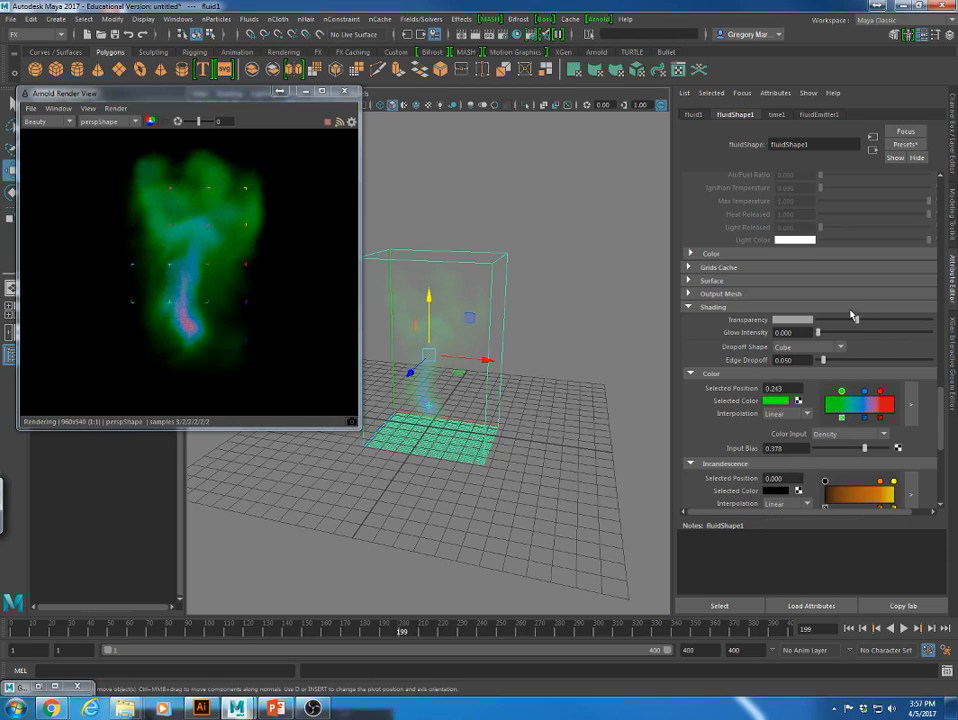
Raise the smoke's Transparency slightly and play the simulation to frame 228 to check it in the live Arnold render.
{"action": "left_click_drag", "start_coordinate": [848, 319], "coordinate": [872, 326]}
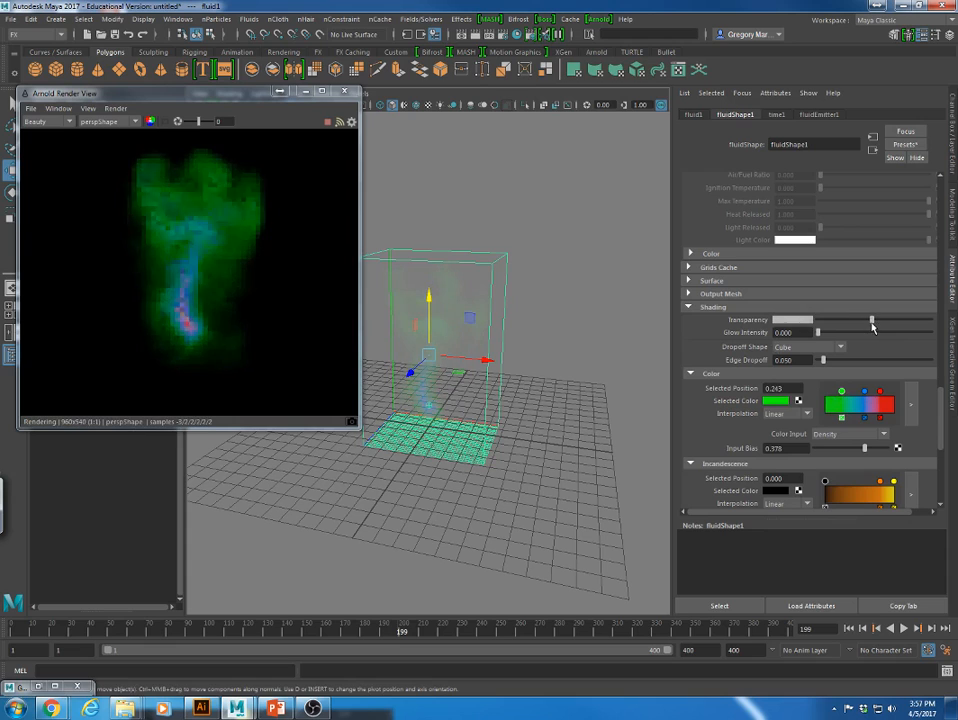
{"action": "left_click", "coordinate": [611, 343]}
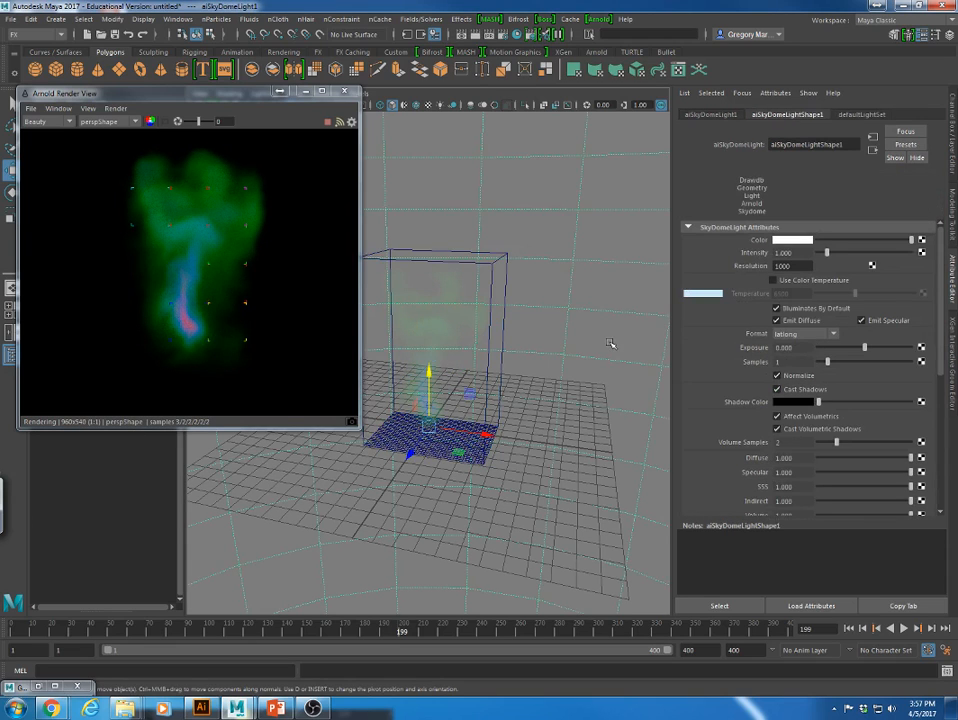
{"action": "left_click", "coordinate": [904, 628]}
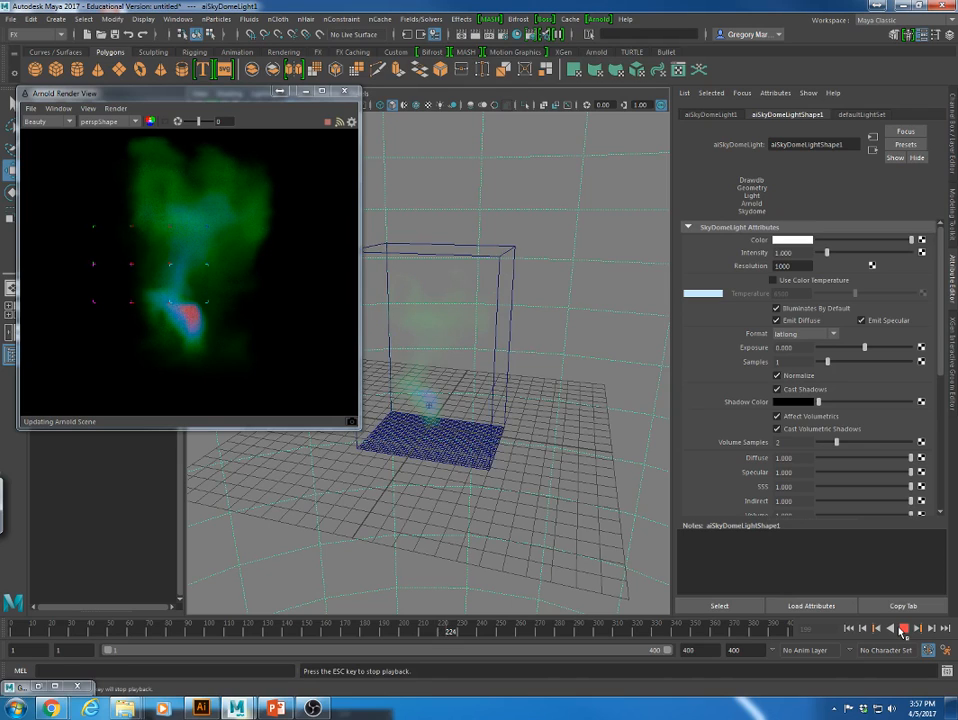
{"action": "left_click", "coordinate": [903, 630]}
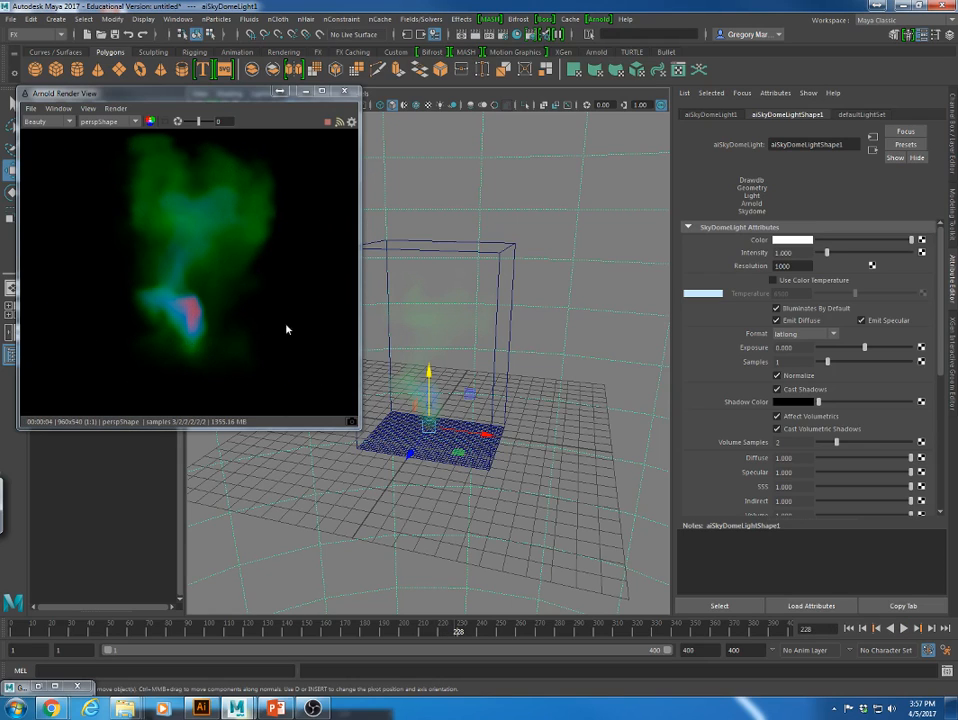
{"action": "left_click", "coordinate": [346, 93]}
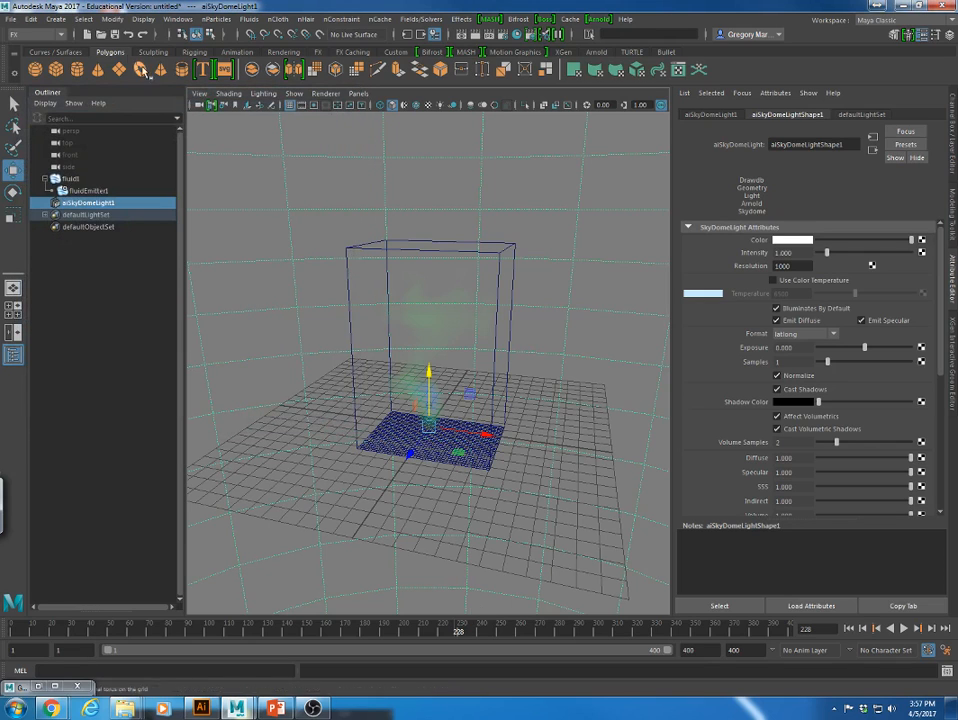
Open the scene Breakfast_Models.0006.mb without saving the untitled smoke scene.
{"action": "left_click", "coordinate": [9, 20]}
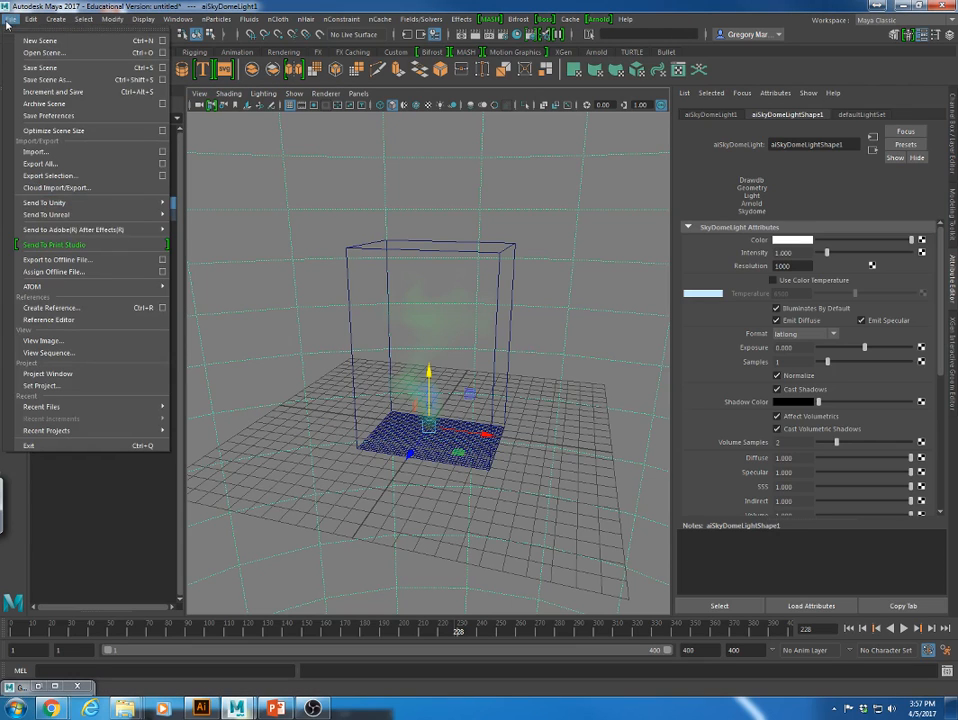
{"action": "left_click", "coordinate": [42, 52]}
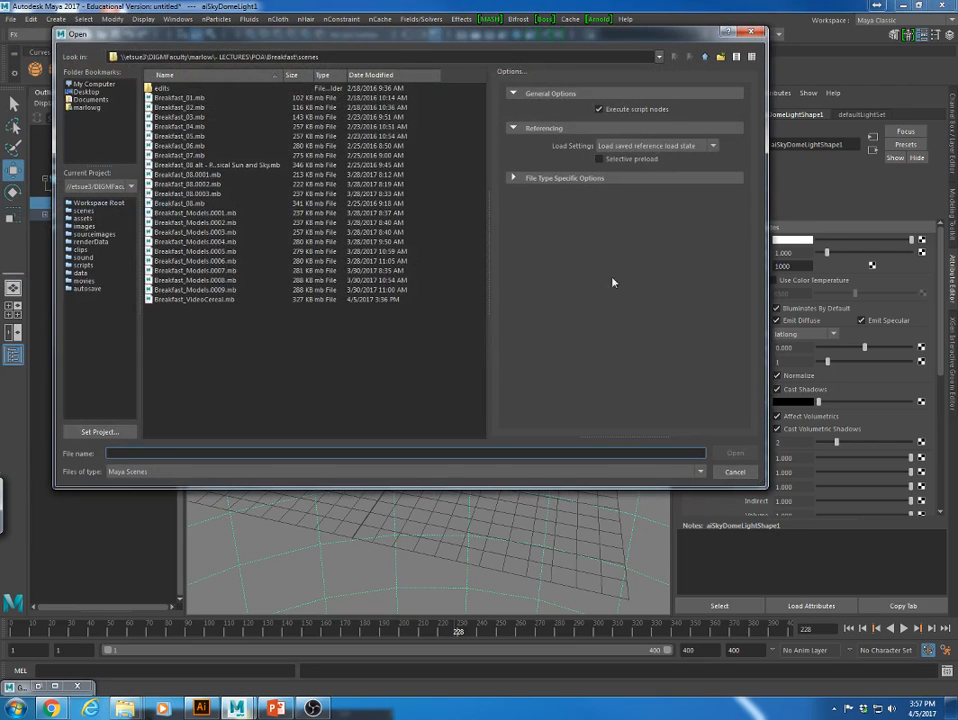
{"action": "left_click", "coordinate": [226, 263]}
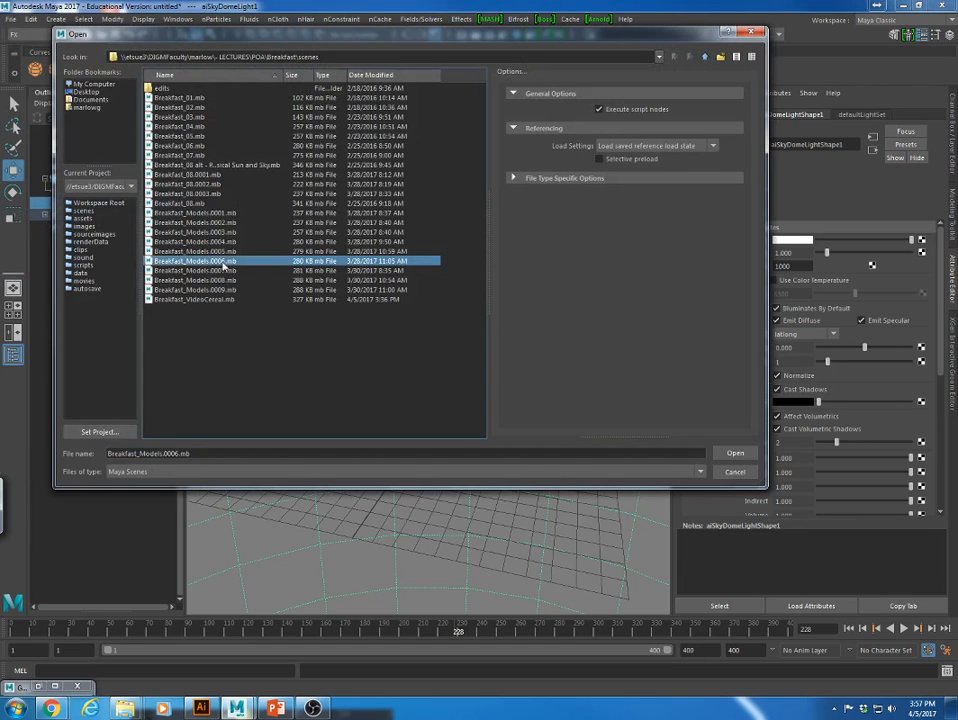
{"action": "left_click", "coordinate": [735, 453]}
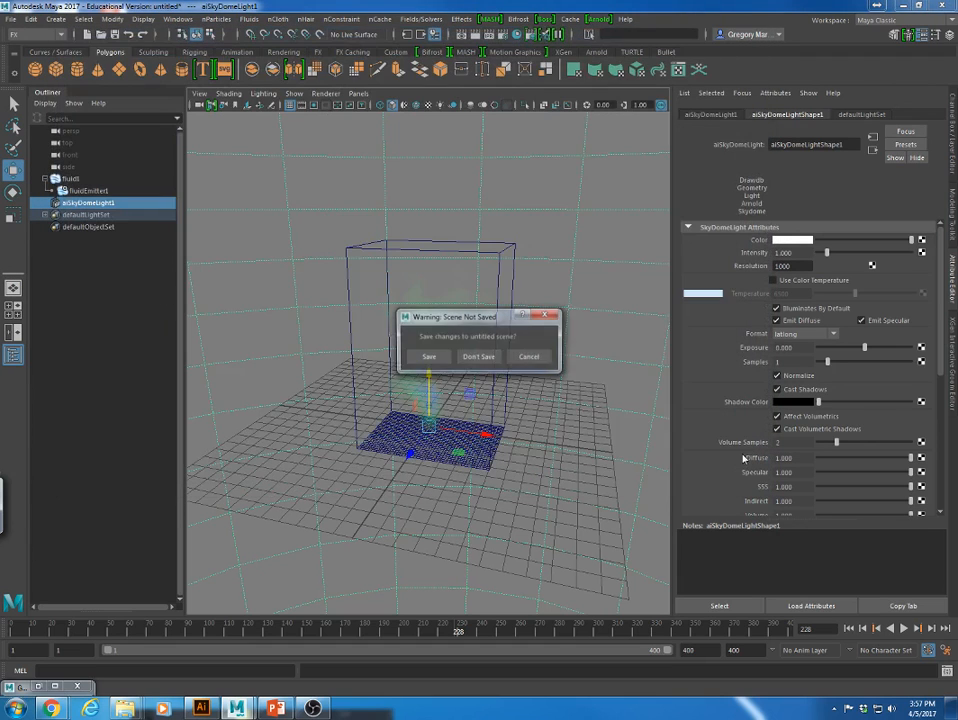
{"action": "left_click", "coordinate": [484, 360]}
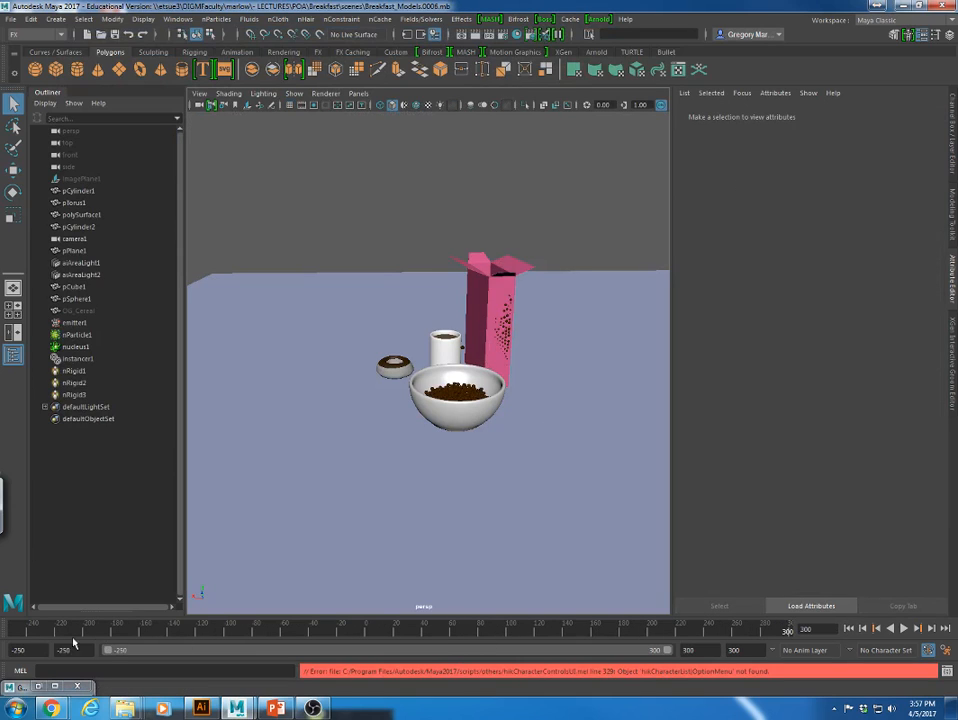
Scrub through the animation to frame 274 to review the cereal box and its pouring particles.
{"action": "key", "text": "alt+v"}
{"action": "left_click_drag", "start_coordinate": [52, 636], "coordinate": [711, 656]}
{"action": "left_click", "coordinate": [505, 283]}
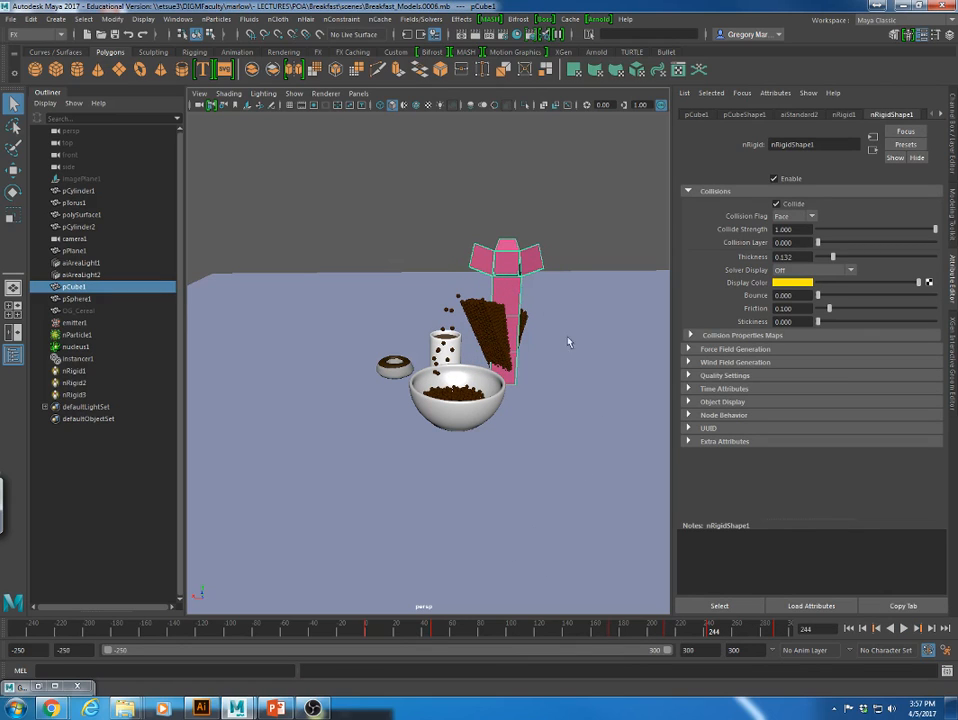
{"action": "left_click_drag", "start_coordinate": [727, 635], "coordinate": [757, 640]}
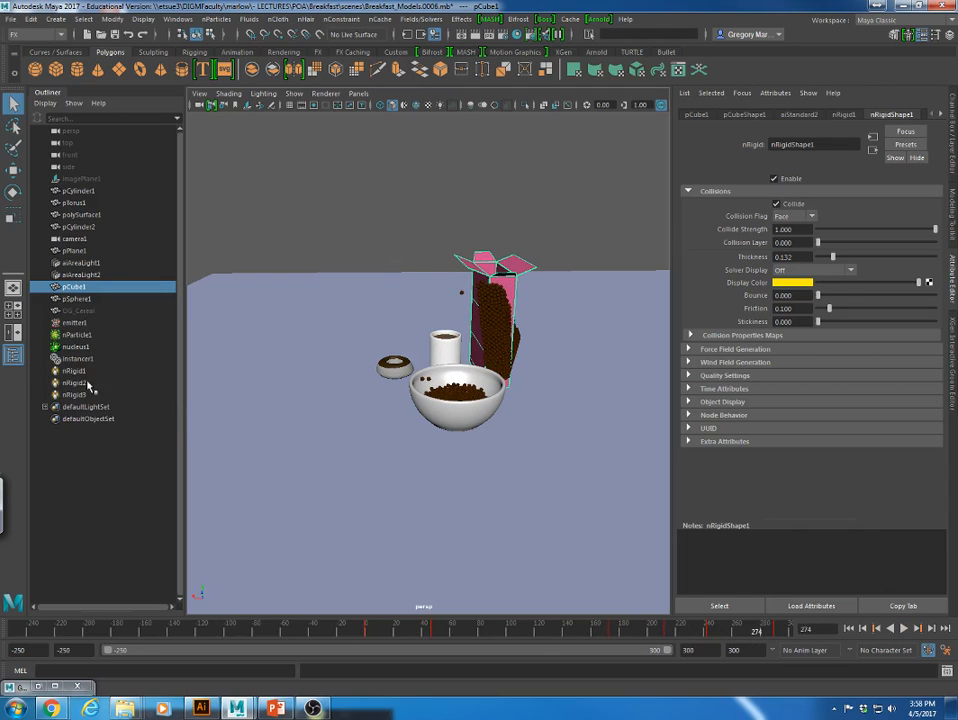
Hide emitter1, nParticle1, nucleus1 and instancer1 so the cereal particles are out of the scene view.
{"action": "left_click", "coordinate": [75, 323]}
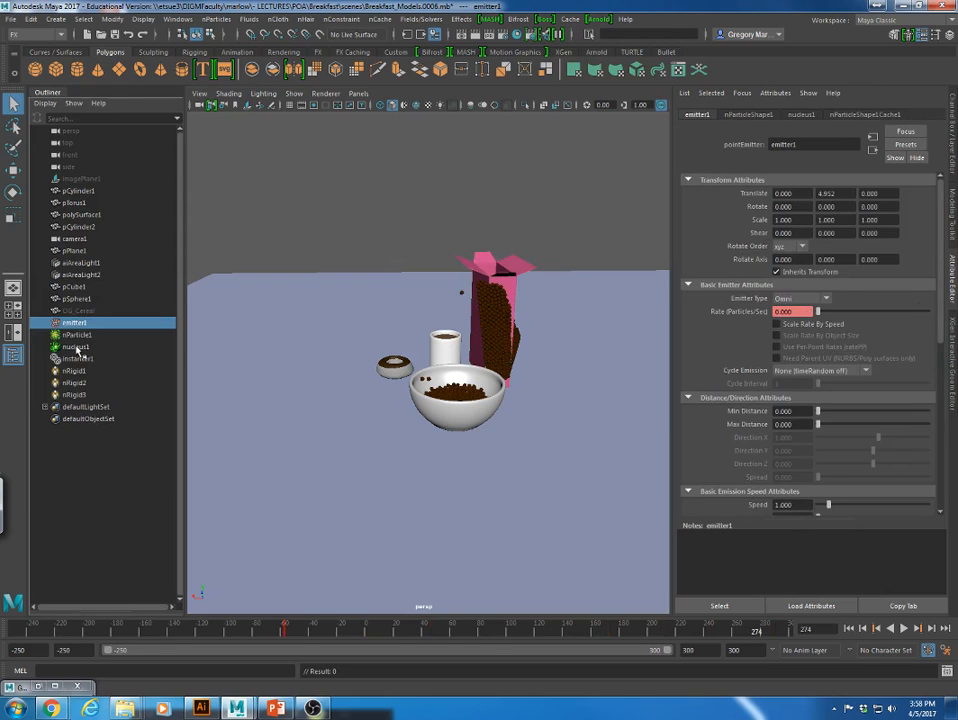
{"action": "left_click", "coordinate": [76, 347], "text": "shift"}
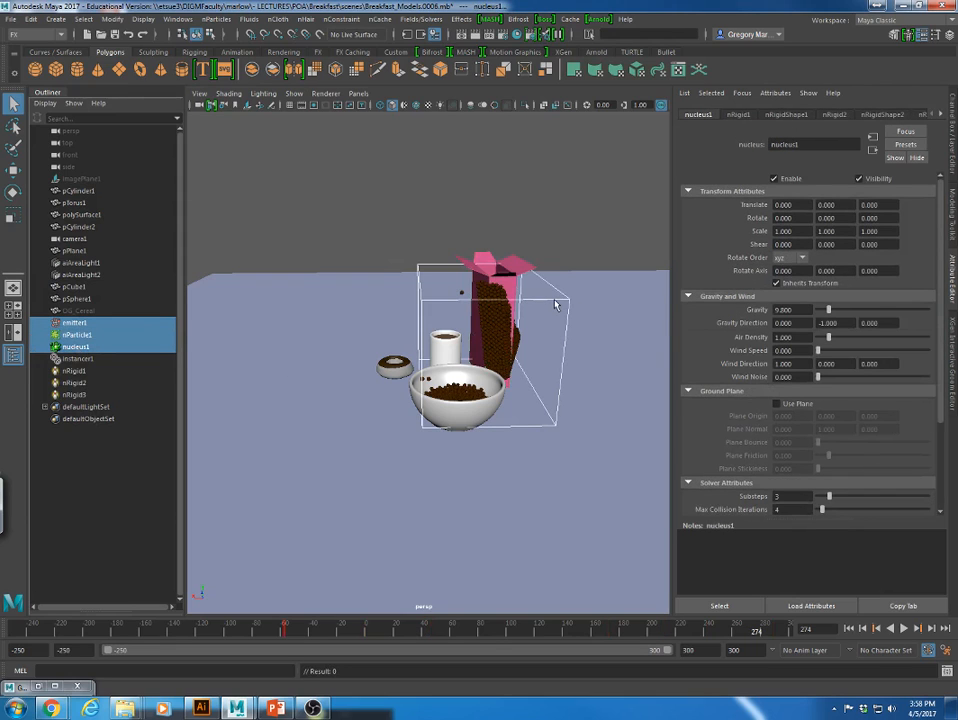
{"action": "key", "text": "ctrl+h"}
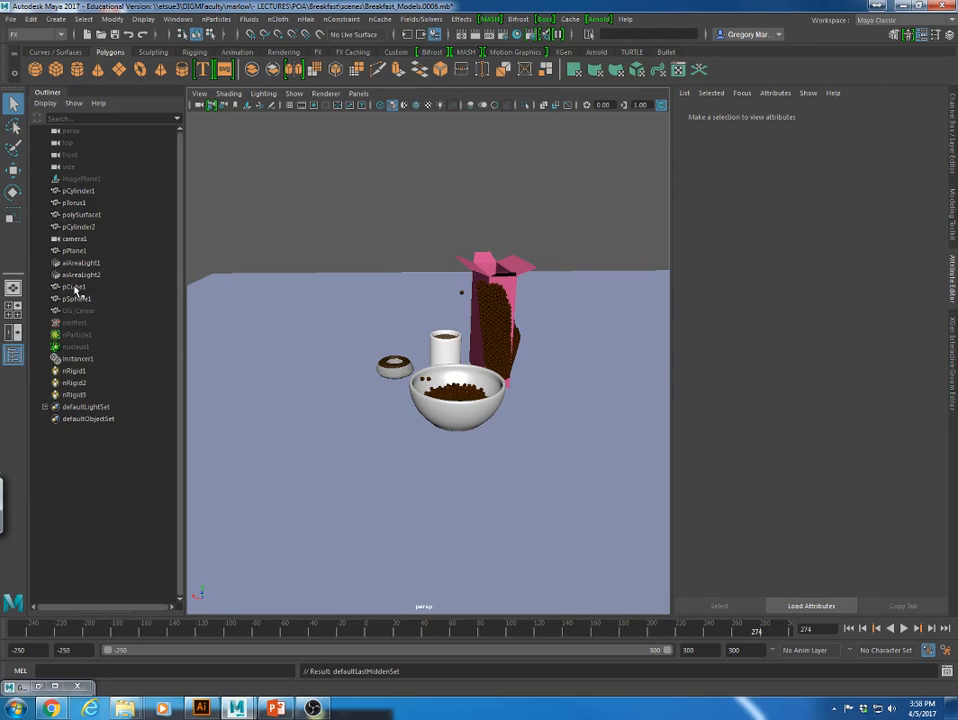
{"action": "left_click", "coordinate": [78, 359]}
{"action": "key", "text": "ctrl+h"}
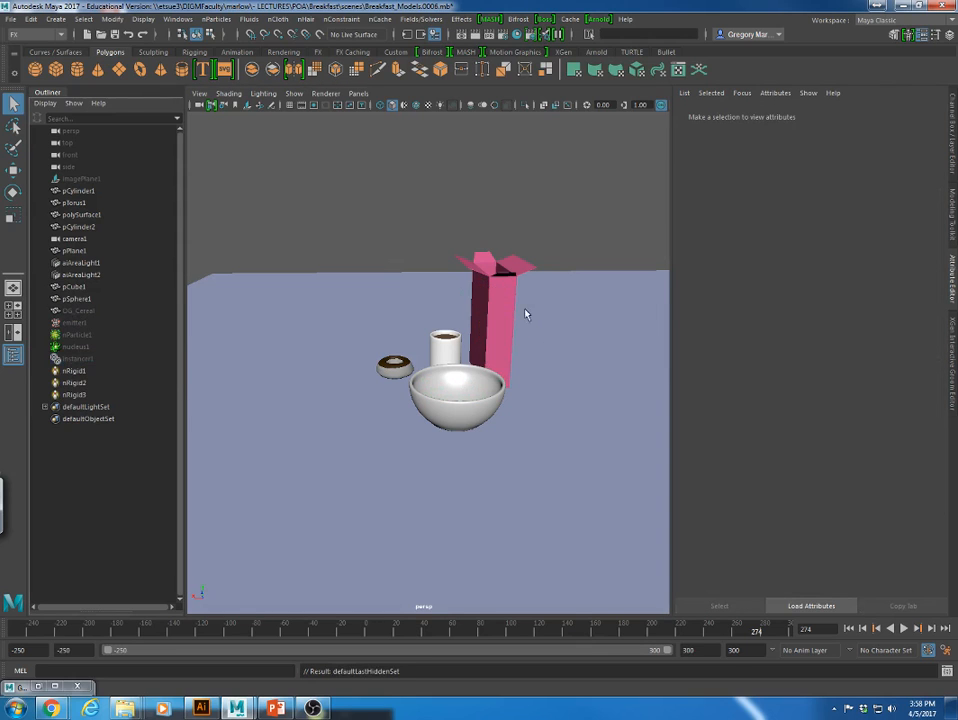
Show textures in the viewport and select the coffee surface inside the mug.
{"action": "left_click_drag", "start_coordinate": [350, 381], "coordinate": [475, 406], "text": "alt"}
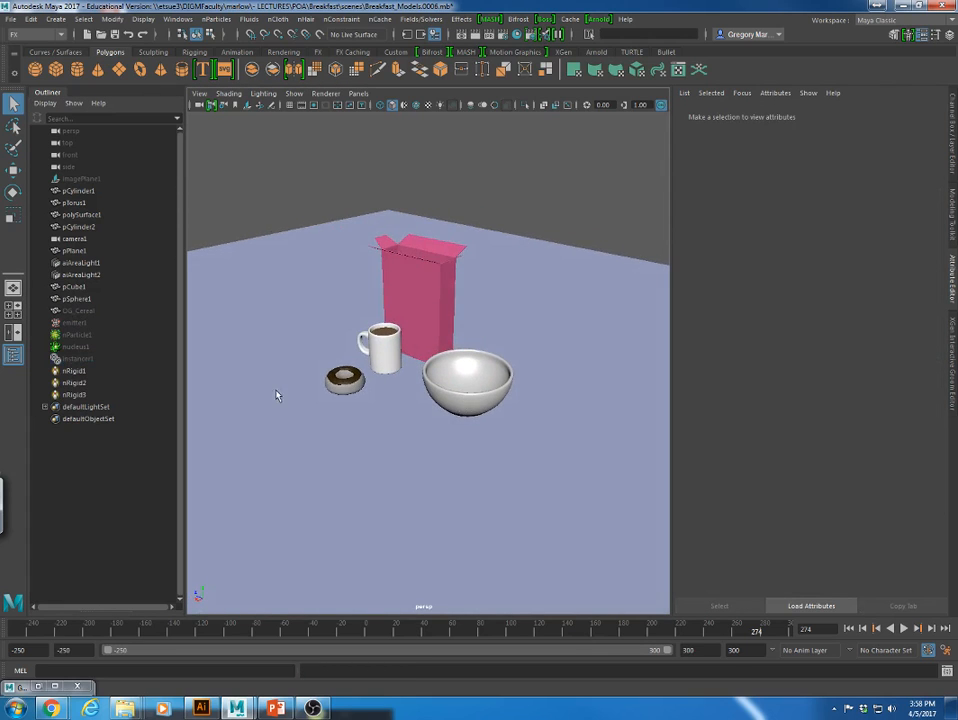
{"action": "right_click_drag", "start_coordinate": [276, 394], "coordinate": [459, 407], "text": "alt"}
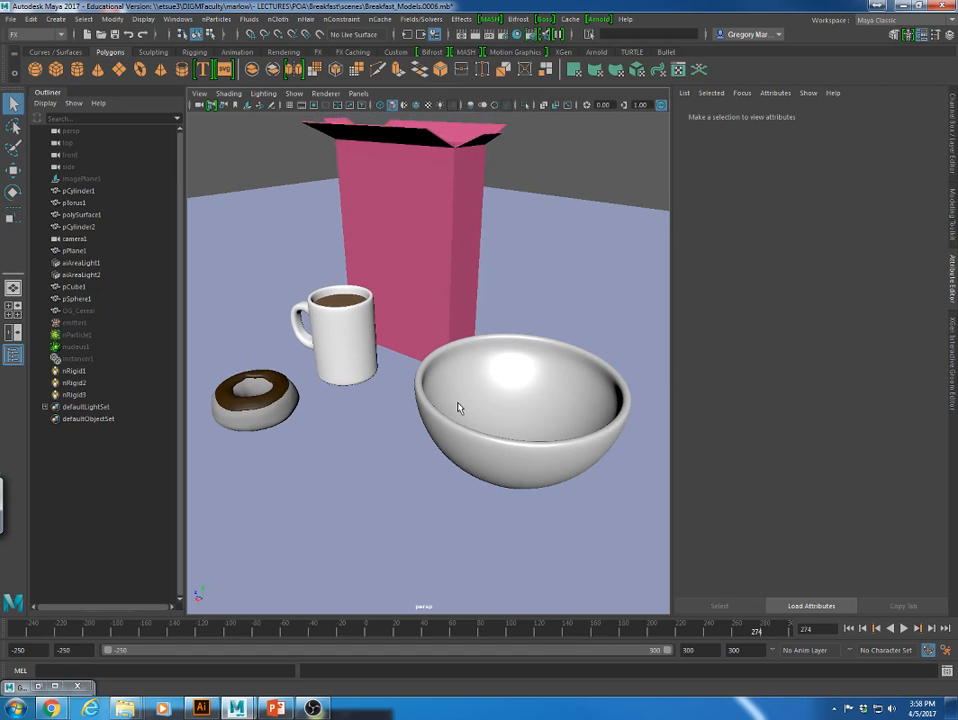
{"action": "key", "text": "7"}
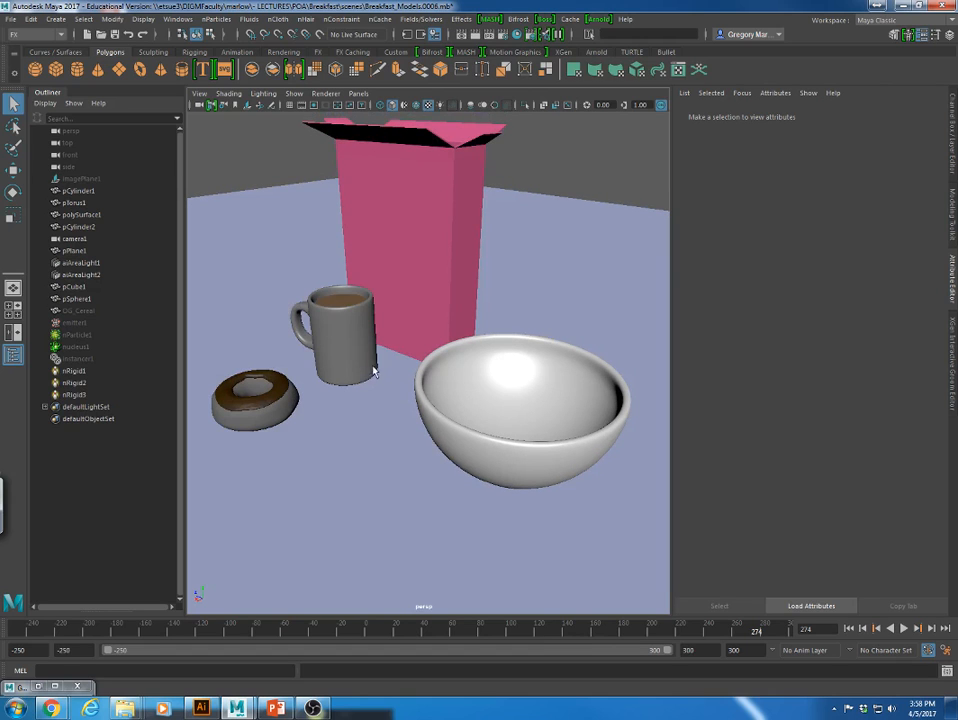
{"action": "key", "text": "6"}
{"action": "left_click_drag", "start_coordinate": [400, 388], "coordinate": [398, 498], "text": "alt"}
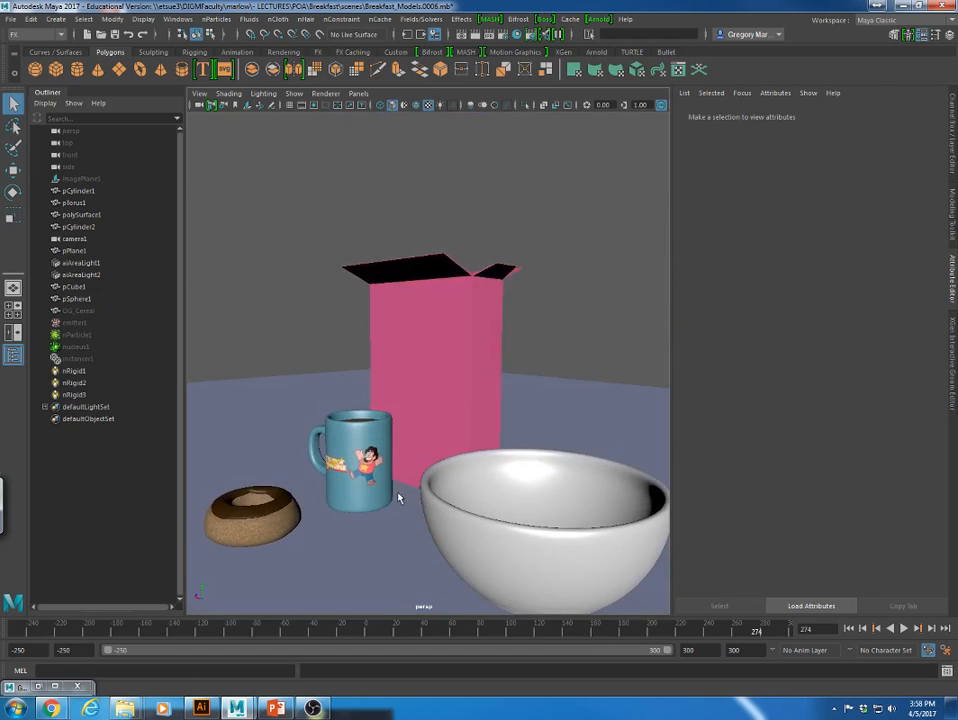
{"action": "left_click_drag", "start_coordinate": [273, 316], "coordinate": [267, 400], "text": "alt"}
{"action": "right_click_drag", "start_coordinate": [267, 400], "coordinate": [304, 261], "text": "alt"}
{"action": "left_click", "coordinate": [336, 348]}
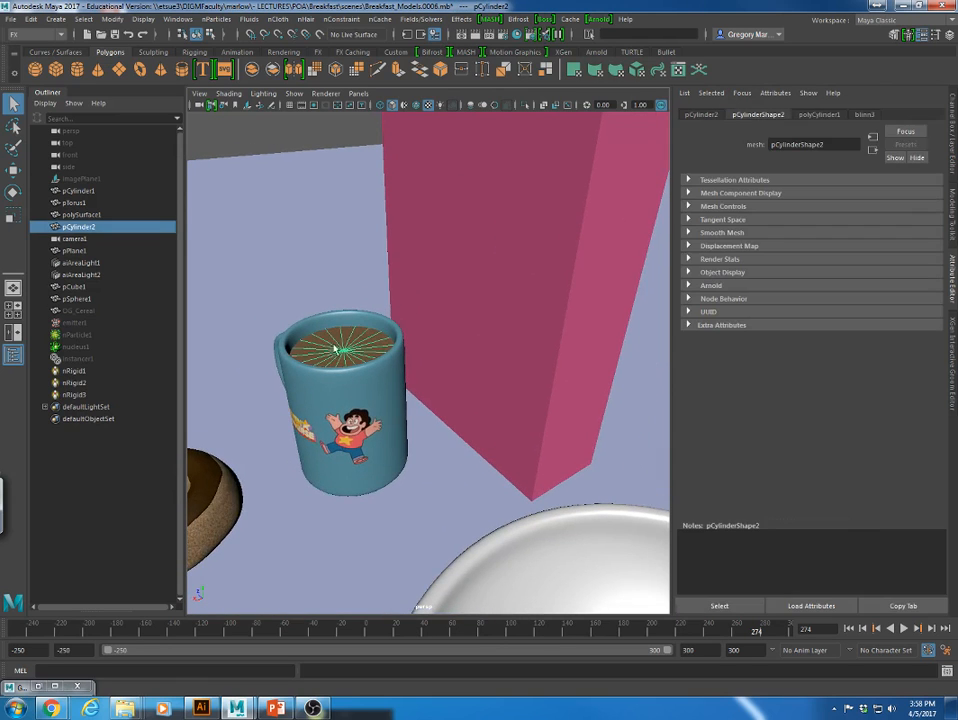
{"action": "right_click_drag", "start_coordinate": [528, 434], "coordinate": [282, 410], "text": "alt"}
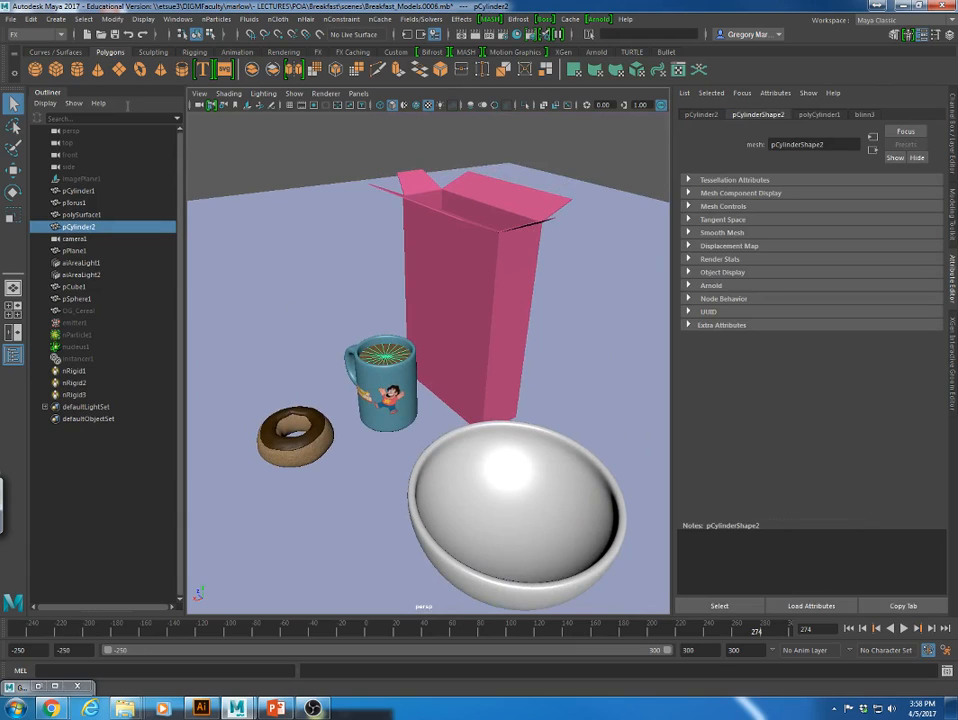
Create a 3D fluid container with an emitter and move it away from the cereal box, behind the donut and beside the mug.
{"action": "left_click", "coordinate": [248, 19]}
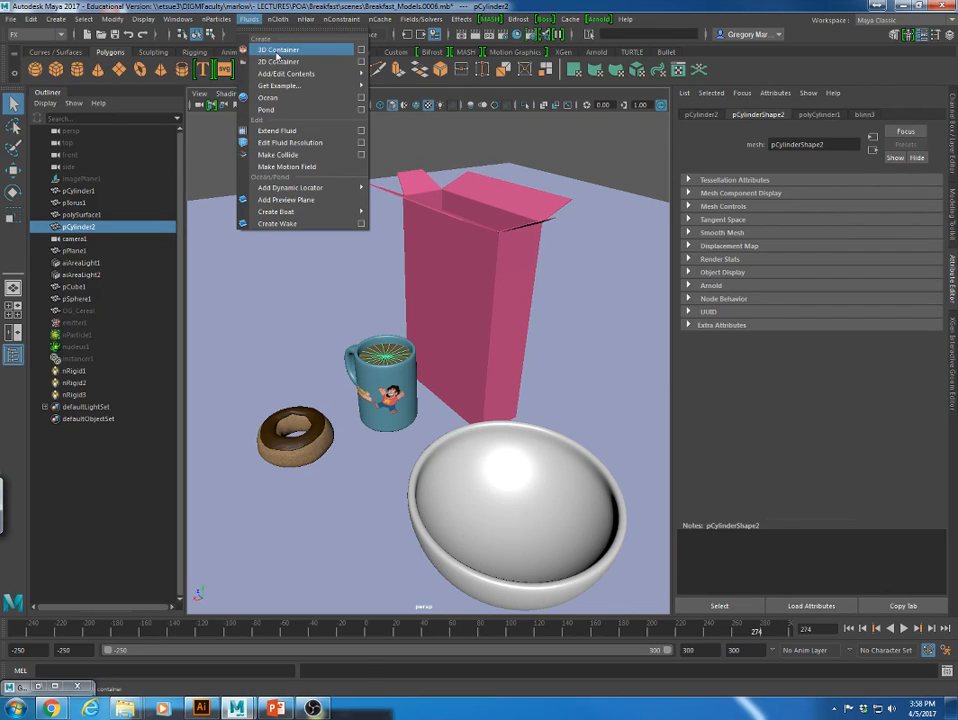
{"action": "left_click", "coordinate": [277, 50]}
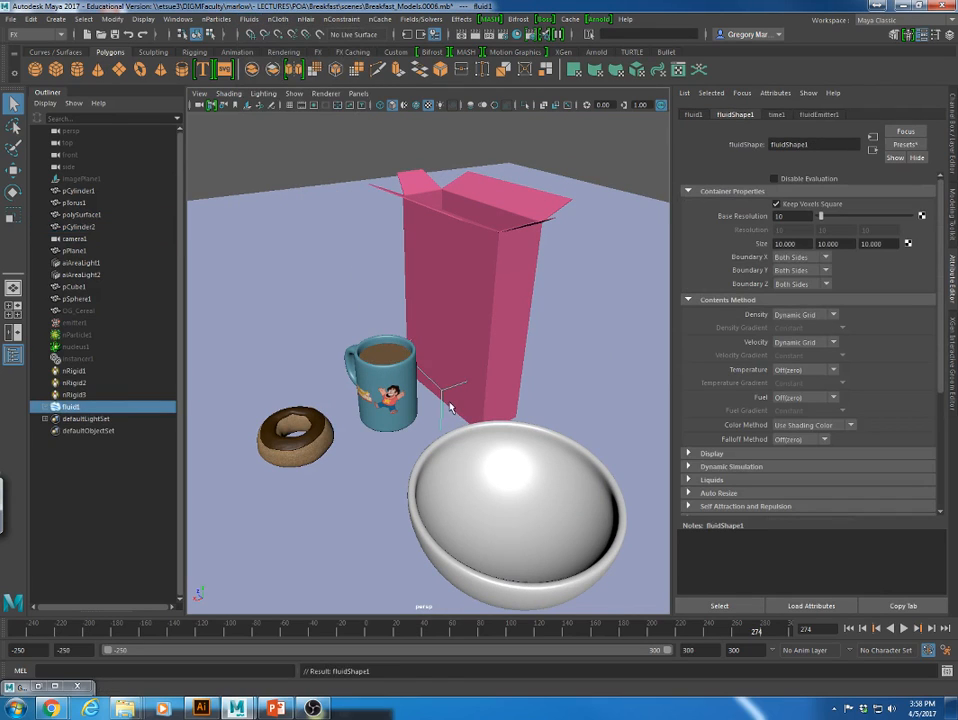
{"action": "key", "text": "w"}
{"action": "left_click_drag", "start_coordinate": [453, 363], "coordinate": [210, 318]}
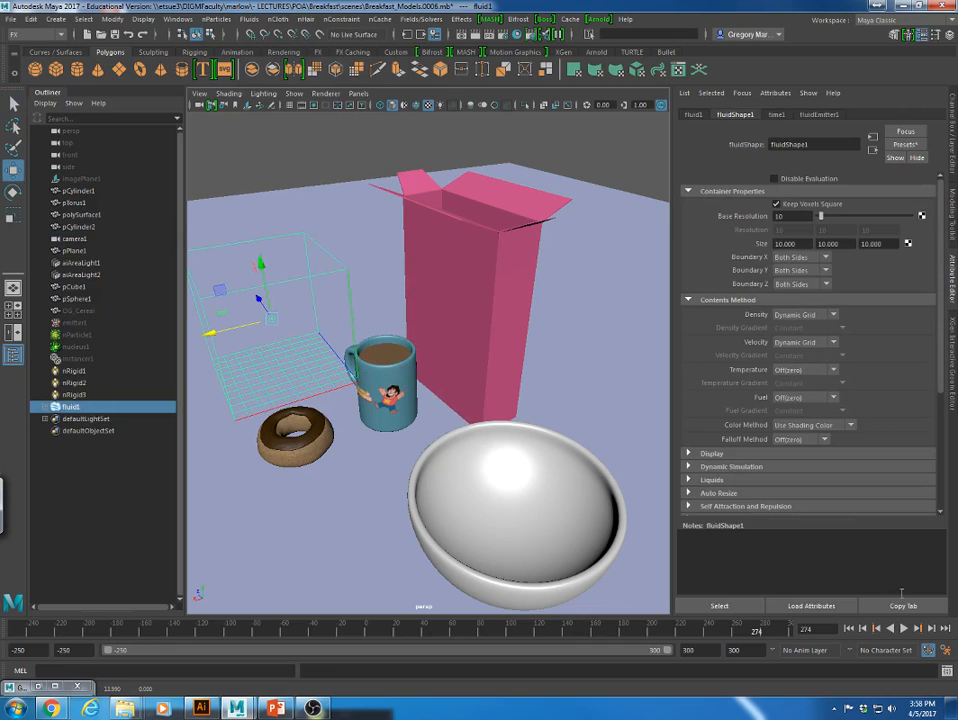
Play the simulation and set the playback range to start at frame 1.
{"action": "left_click", "coordinate": [904, 629]}
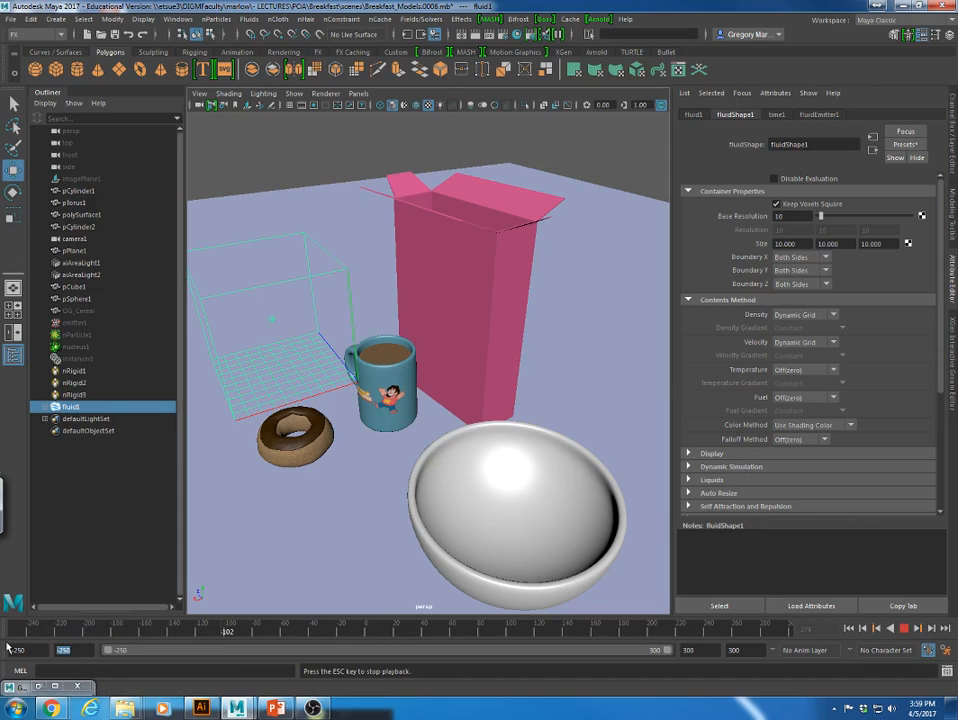
{"action": "type", "text": "1"}
{"action": "key", "text": "Return"}
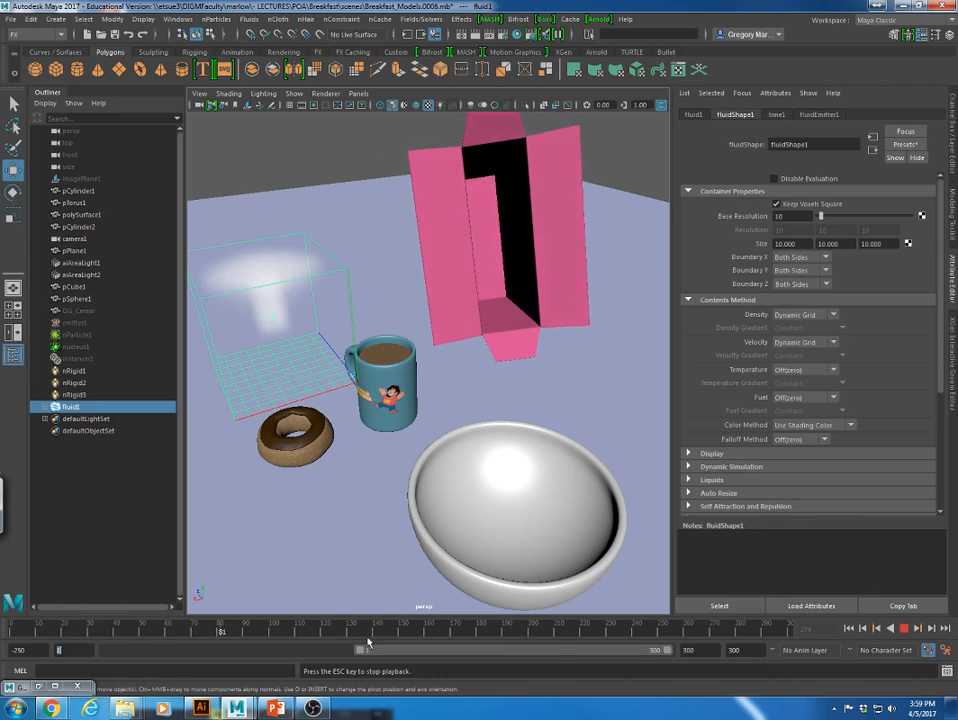
Stop the playback, duplicate the coffee cylinder inside the mug and raise the copy above the mug to a Translate Y of about 16.5.
{"action": "left_click", "coordinate": [903, 628]}
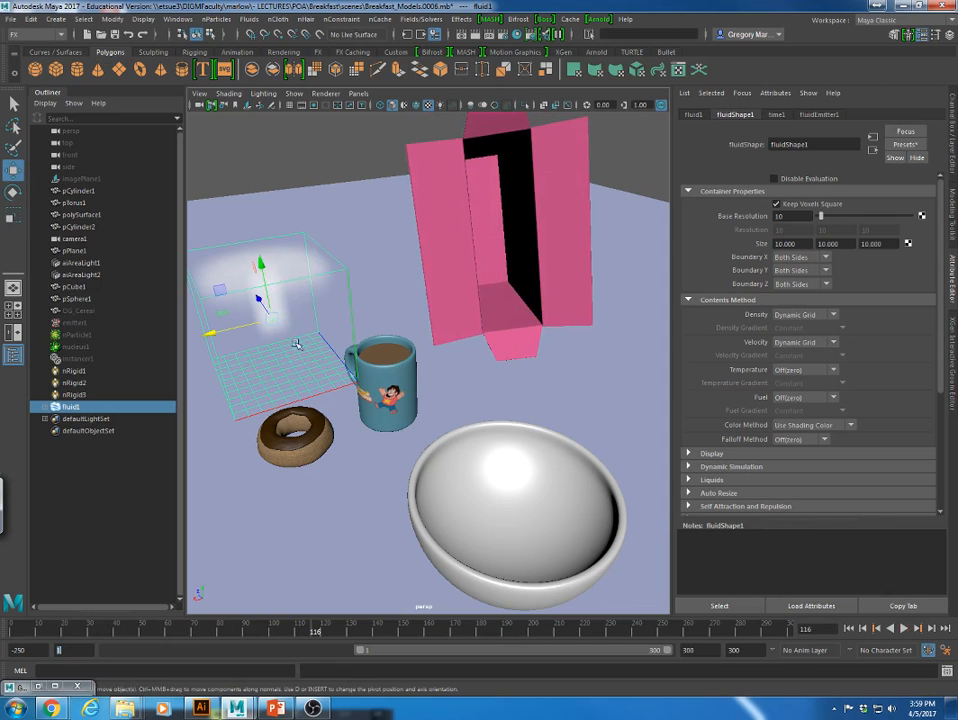
{"action": "mouse_move", "coordinate": [297, 388]}
{"action": "left_mouse_down", "text": "alt"}
{"action": "mouse_move", "coordinate": [327, 378]}
{"action": "mouse_move", "coordinate": [306, 391]}
{"action": "left_mouse_up", "text": "alt"}
{"action": "right_click_drag", "start_coordinate": [306, 391], "coordinate": [532, 423], "text": "alt"}
{"action": "left_click_drag", "start_coordinate": [532, 423], "coordinate": [496, 443], "text": "alt"}
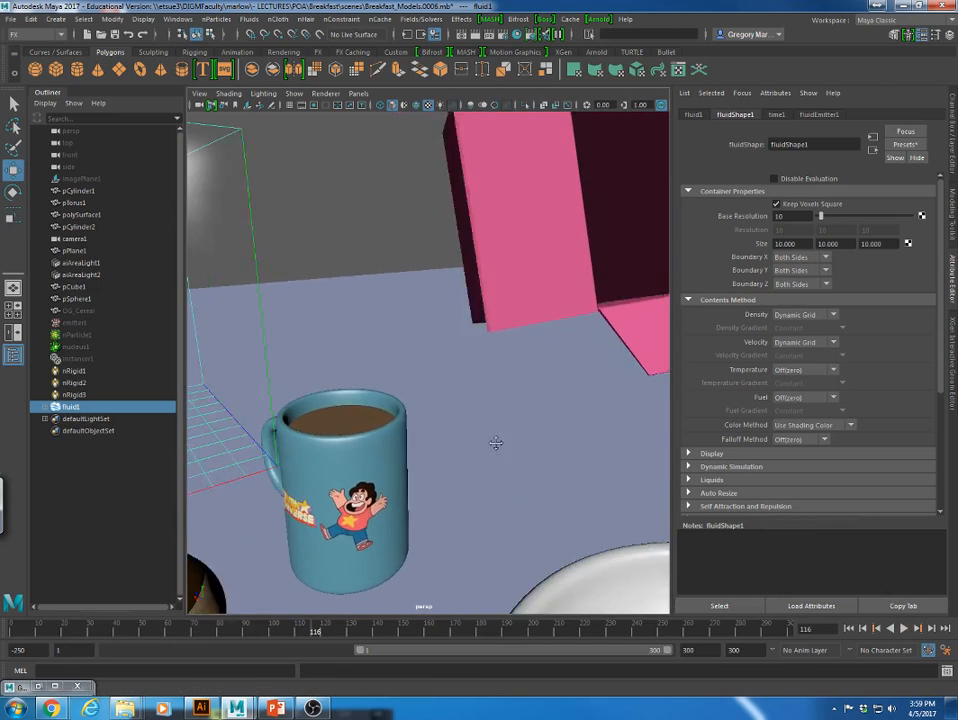
{"action": "right_click_drag", "start_coordinate": [496, 443], "coordinate": [420, 440], "text": "alt"}
{"action": "left_click_drag", "start_coordinate": [420, 440], "coordinate": [479, 481], "text": "alt"}
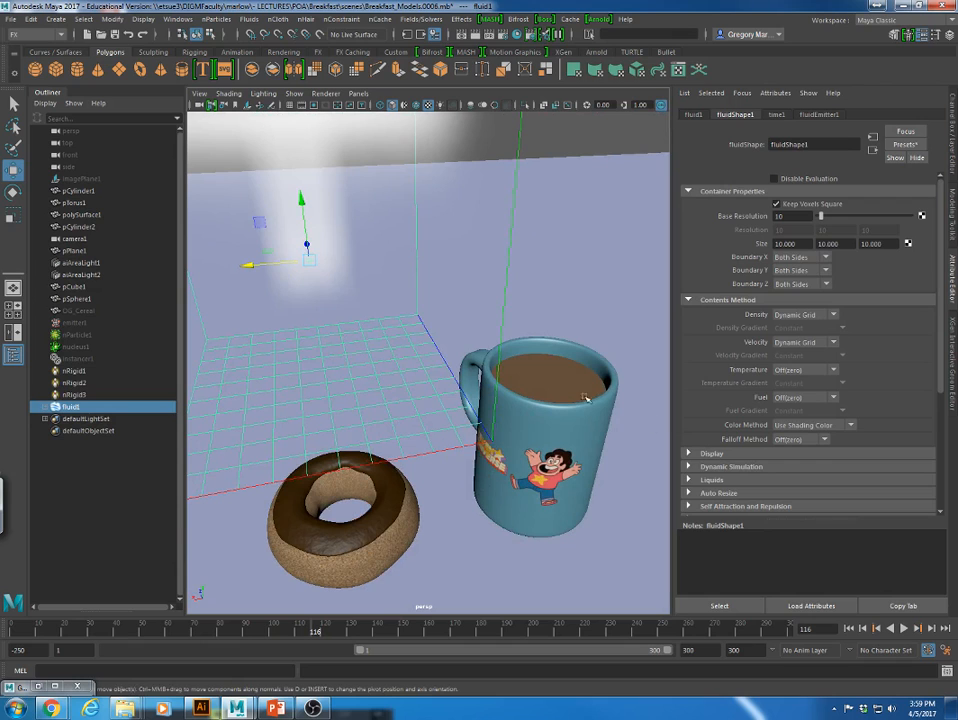
{"action": "left_click", "coordinate": [546, 374]}
{"action": "right_click_drag", "start_coordinate": [594, 444], "coordinate": [618, 517], "text": "alt"}
{"action": "left_click_drag", "start_coordinate": [618, 517], "coordinate": [464, 502], "text": "alt"}
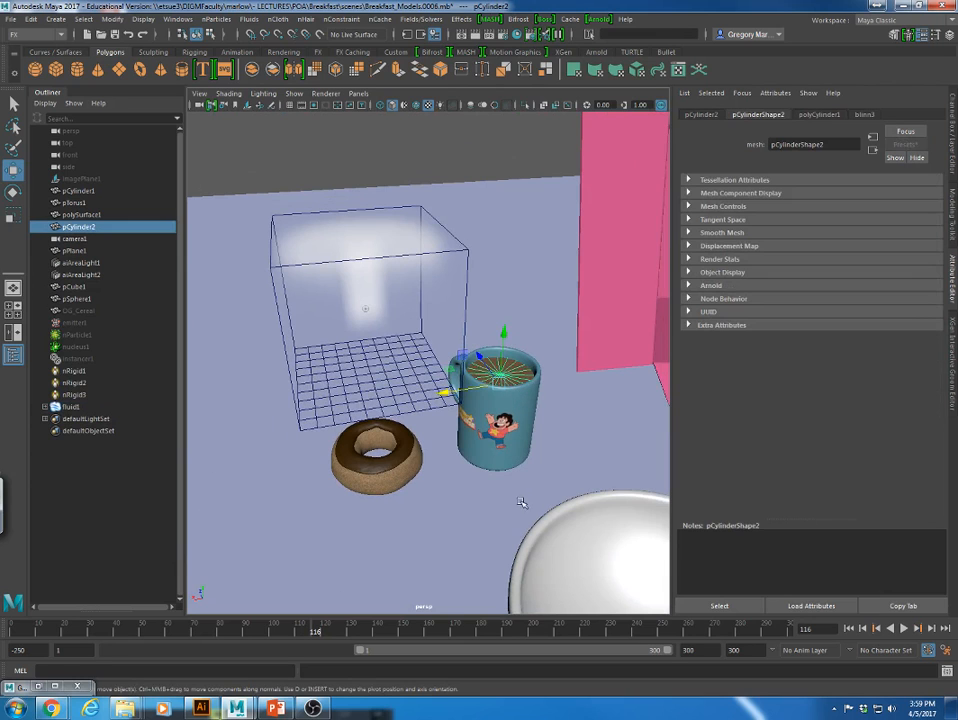
{"action": "key", "text": "ctrl+d"}
{"action": "left_click_drag", "start_coordinate": [505, 348], "coordinate": [505, 238]}
Delete the side and bottom faces of the duplicated coffee cylinder, keeping only the flat top disc, and return to object selection.
{"action": "left_click_drag", "start_coordinate": [503, 295], "coordinate": [474, 349], "text": "alt"}
{"action": "right_click_drag", "start_coordinate": [474, 349], "coordinate": [476, 482], "text": "alt"}
{"action": "left_click_drag", "start_coordinate": [476, 482], "coordinate": [597, 556], "text": "alt"}
{"action": "right_click_drag", "start_coordinate": [597, 556], "coordinate": [359, 520], "text": "alt"}
{"action": "left_click_drag", "start_coordinate": [359, 520], "coordinate": [367, 589], "text": "alt"}
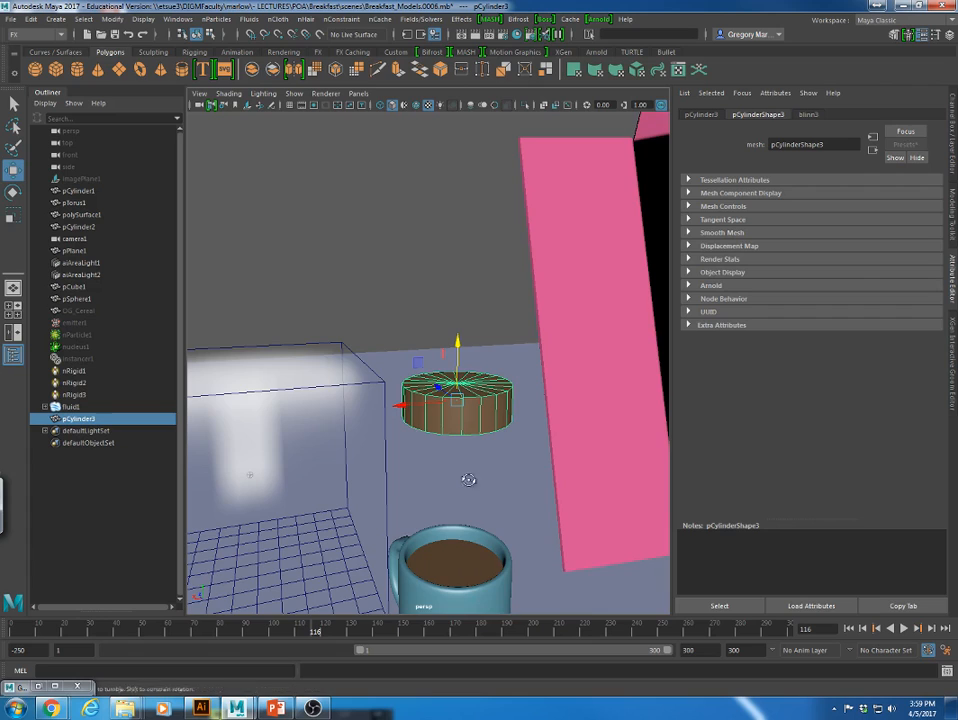
{"action": "left_click_drag", "start_coordinate": [466, 479], "coordinate": [474, 479], "text": "alt"}
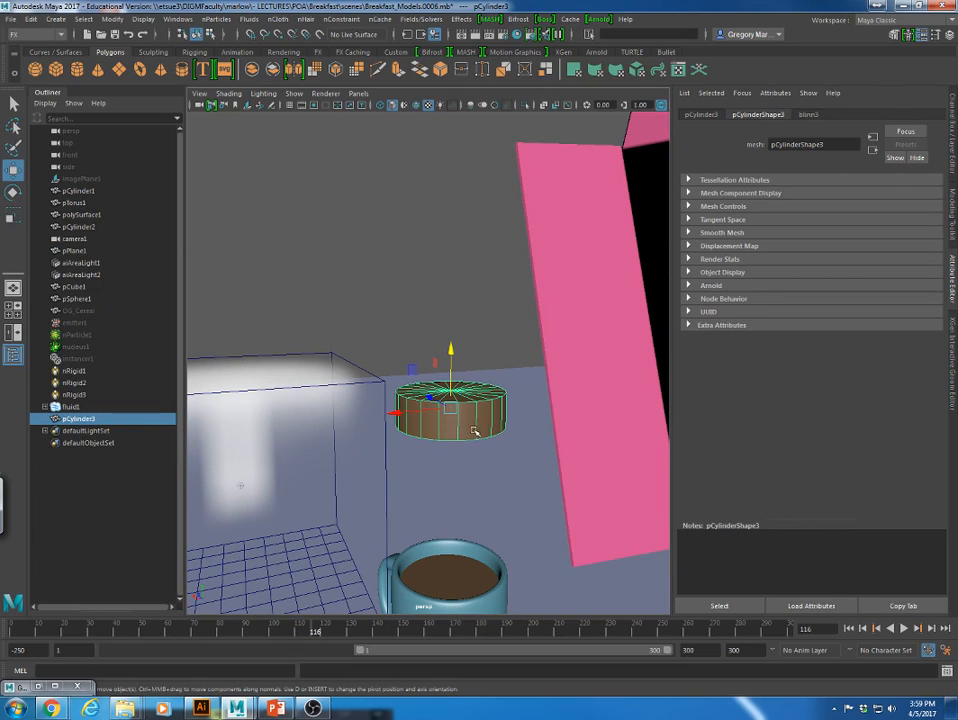
{"action": "right_click_drag", "start_coordinate": [472, 321], "coordinate": [475, 355]}
{"action": "left_click_drag", "start_coordinate": [381, 406], "coordinate": [556, 466]}
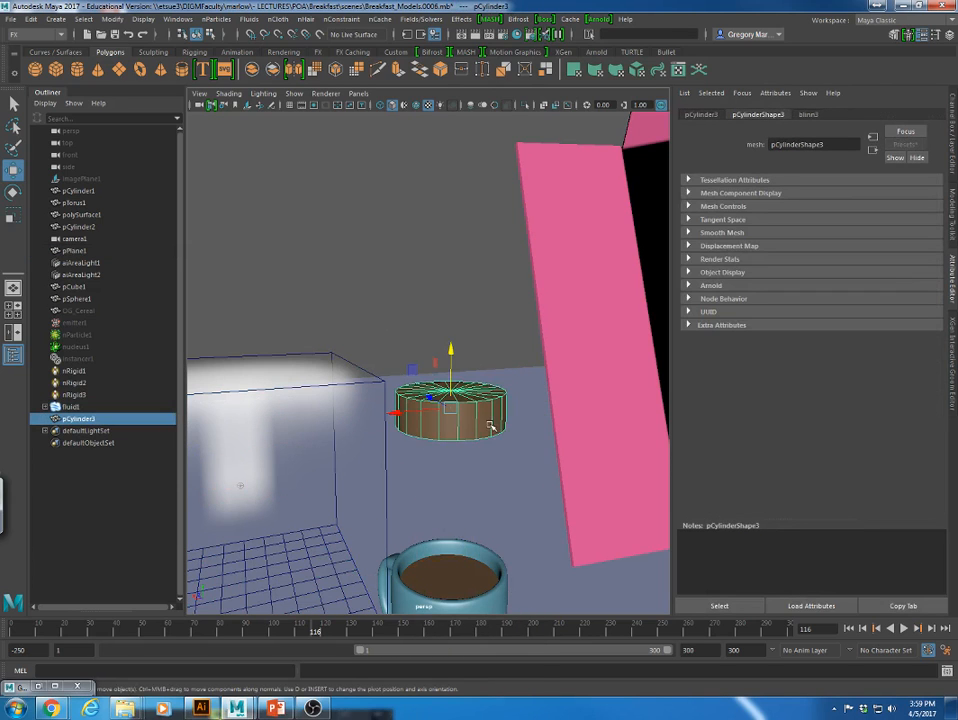
{"action": "right_click_drag", "start_coordinate": [487, 323], "coordinate": [484, 355]}
{"action": "left_click_drag", "start_coordinate": [380, 416], "coordinate": [522, 445]}
{"action": "key", "text": "Delete"}
{"action": "left_click_drag", "start_coordinate": [404, 440], "coordinate": [490, 462]}
{"action": "key", "text": "Delete"}
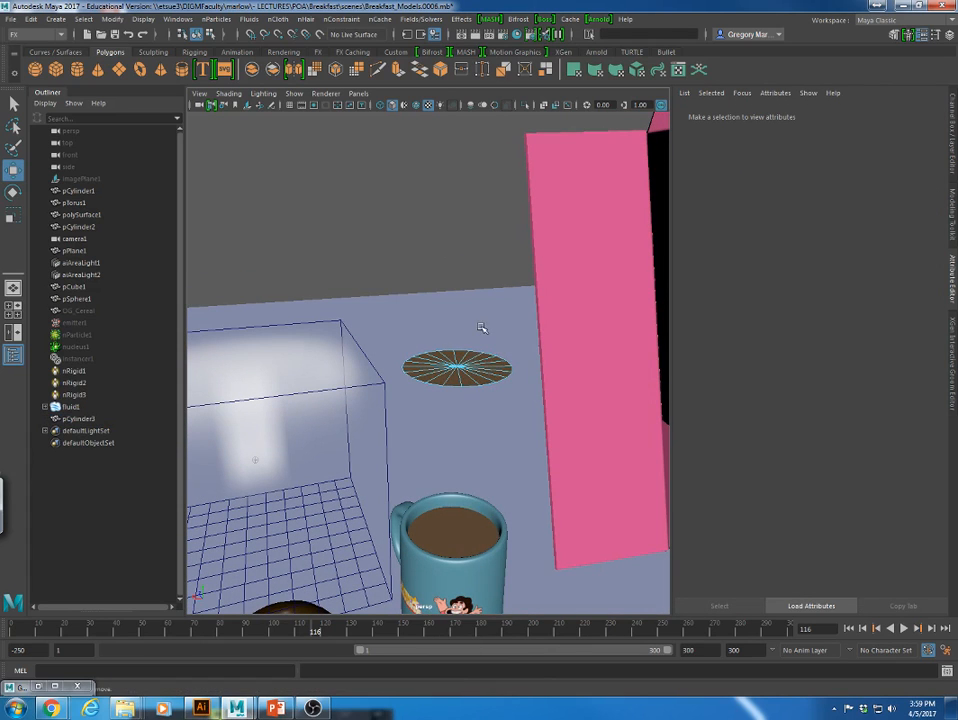
{"action": "right_click_drag", "start_coordinate": [466, 358], "coordinate": [513, 306]}
{"action": "left_click", "coordinate": [491, 271]}
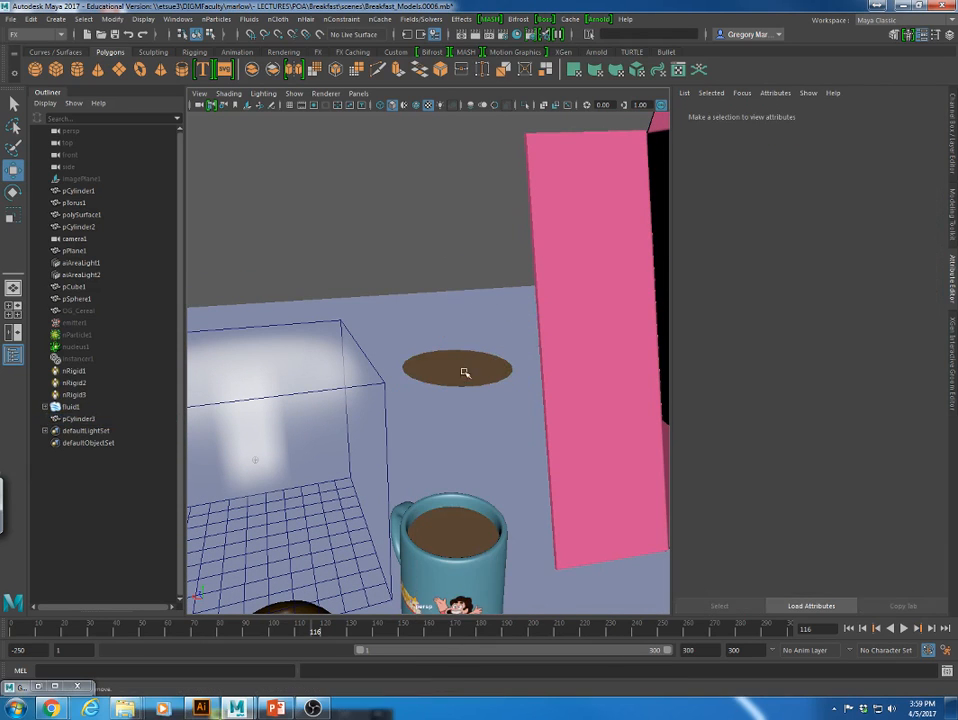
Expand fluid1 in the Outliner and examine the transform values of the floating disc and the coffee surface in the mug.
{"action": "left_click", "coordinate": [462, 374]}
{"action": "left_click", "coordinate": [344, 387]}
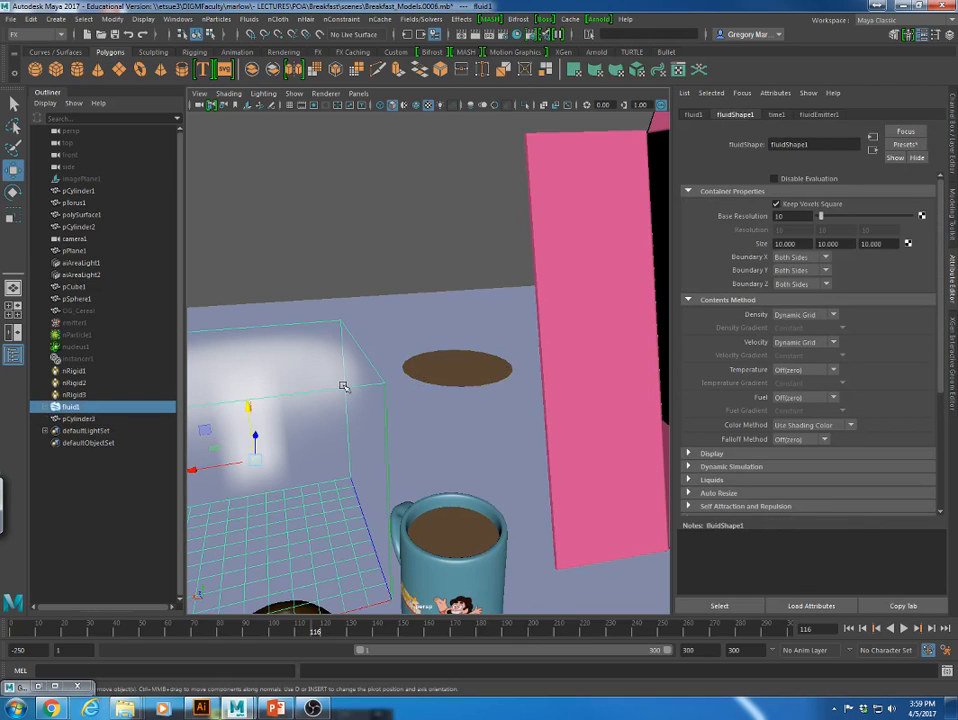
{"action": "left_click", "coordinate": [45, 407]}
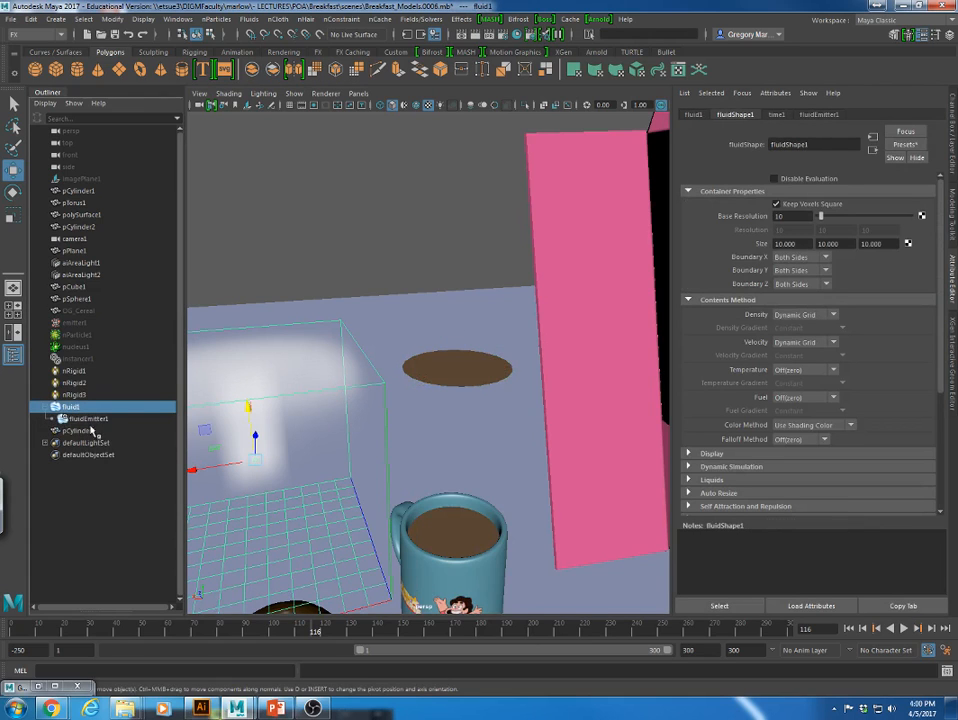
{"action": "left_click_drag", "start_coordinate": [440, 430], "coordinate": [464, 391], "text": "alt"}
{"action": "left_click", "coordinate": [489, 370]}
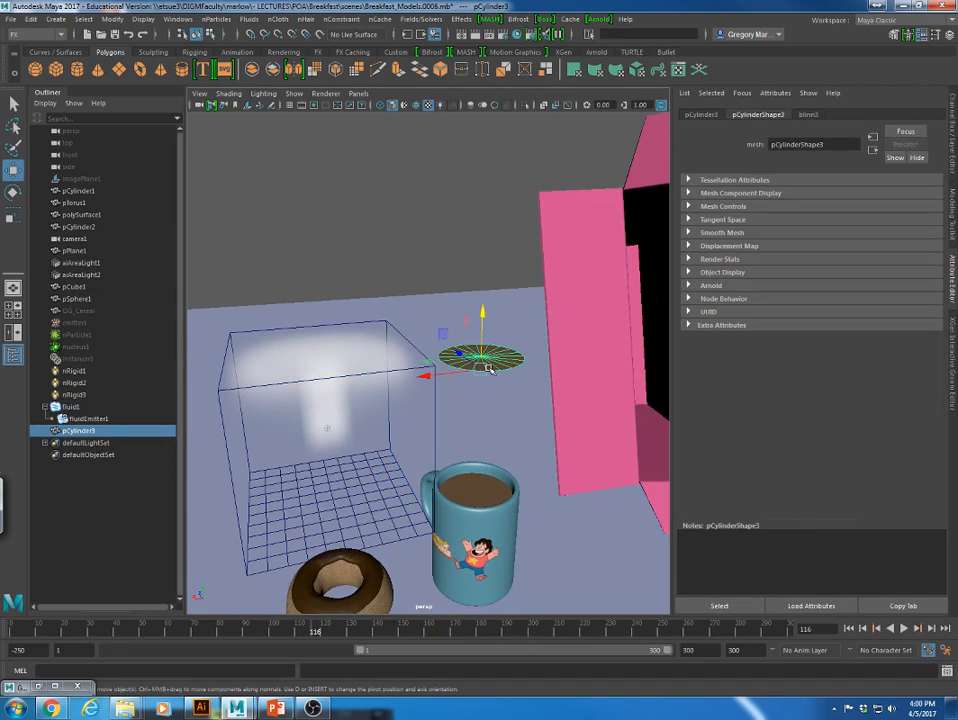
{"action": "mouse_move", "coordinate": [484, 366]}
{"action": "left_mouse_down", "text": "alt"}
{"action": "mouse_move", "coordinate": [438, 413]}
{"action": "mouse_move", "coordinate": [480, 375]}
{"action": "left_mouse_up", "text": "alt"}
{"action": "left_click", "coordinate": [953, 120]}
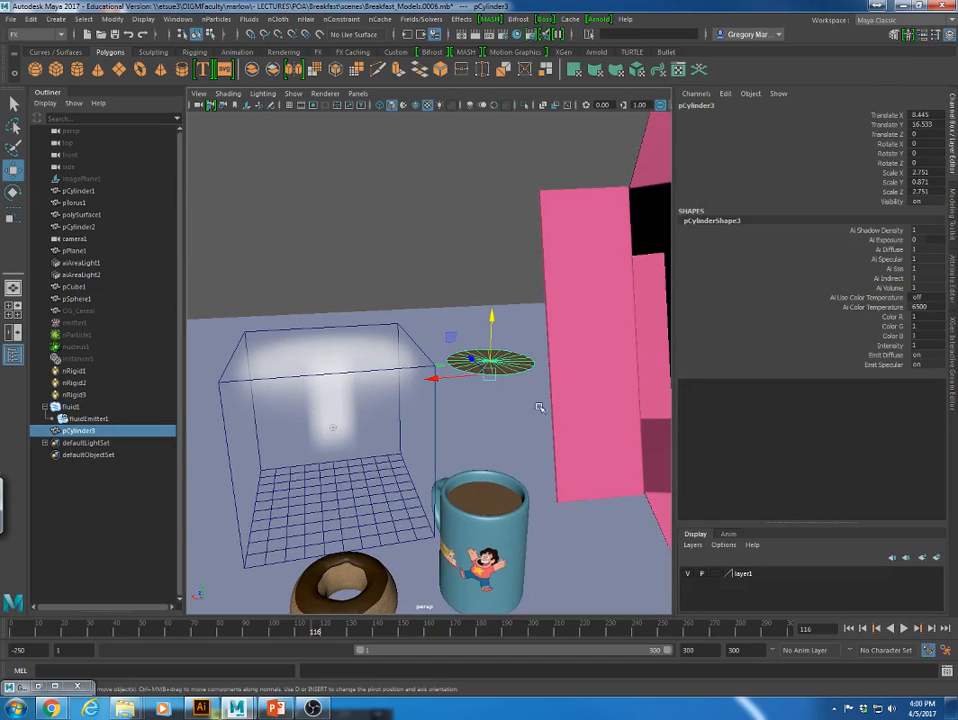
{"action": "left_click", "coordinate": [492, 494]}
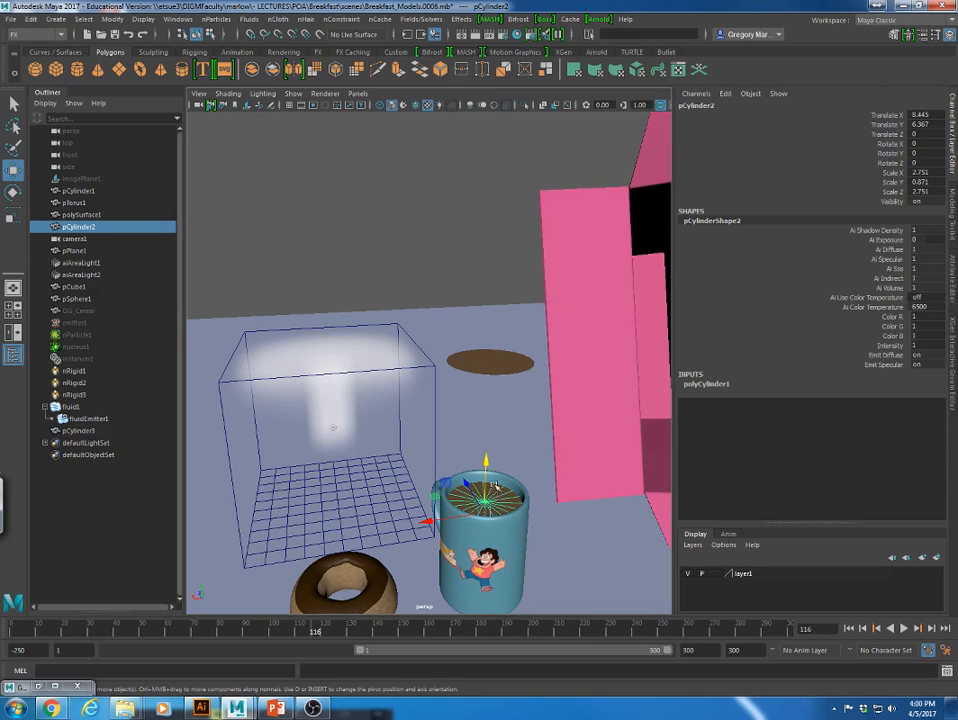
{"action": "left_click", "coordinate": [516, 362]}
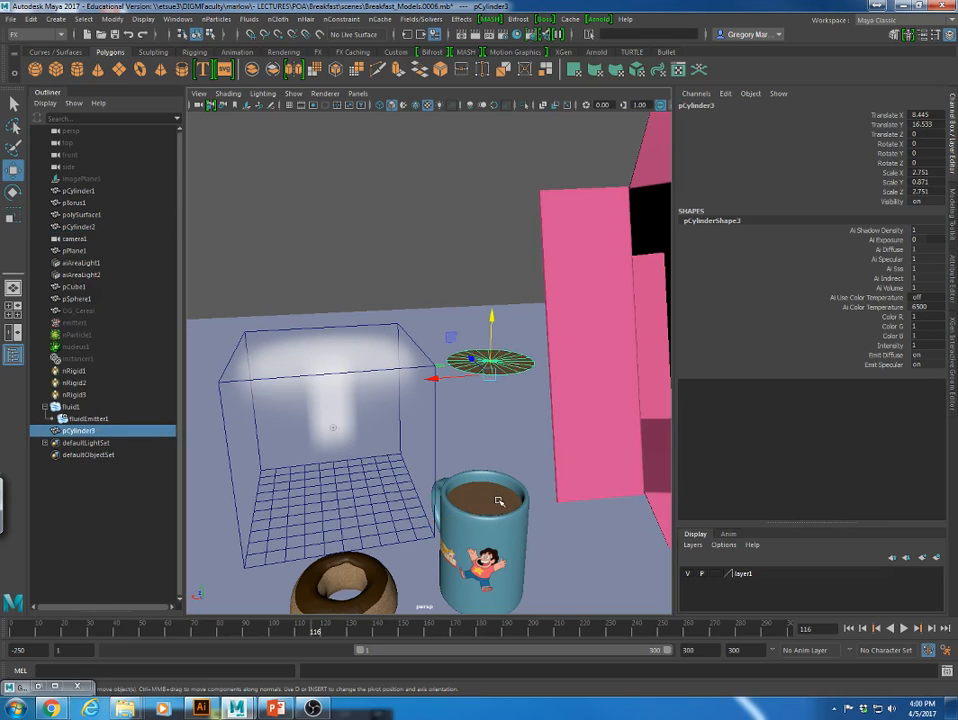
Move the fluid container around the floating disc, to about X 9.94, Y 16.88, Z -1.21, and delete its fluidEmitter1.
{"action": "left_click", "coordinate": [331, 375]}
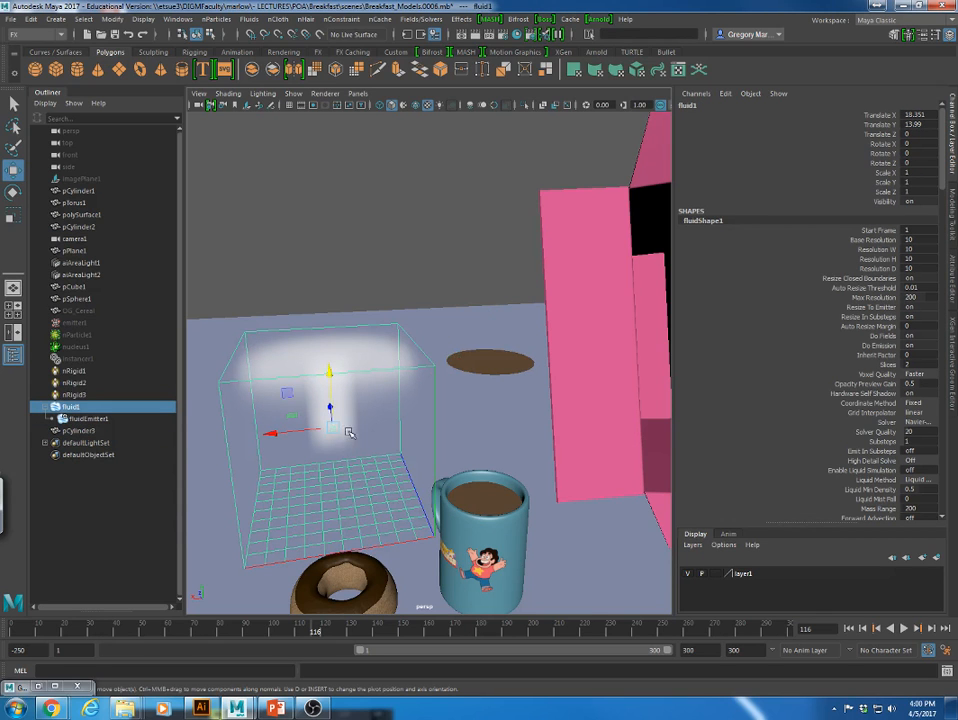
{"action": "left_click_drag", "start_coordinate": [334, 423], "coordinate": [474, 372]}
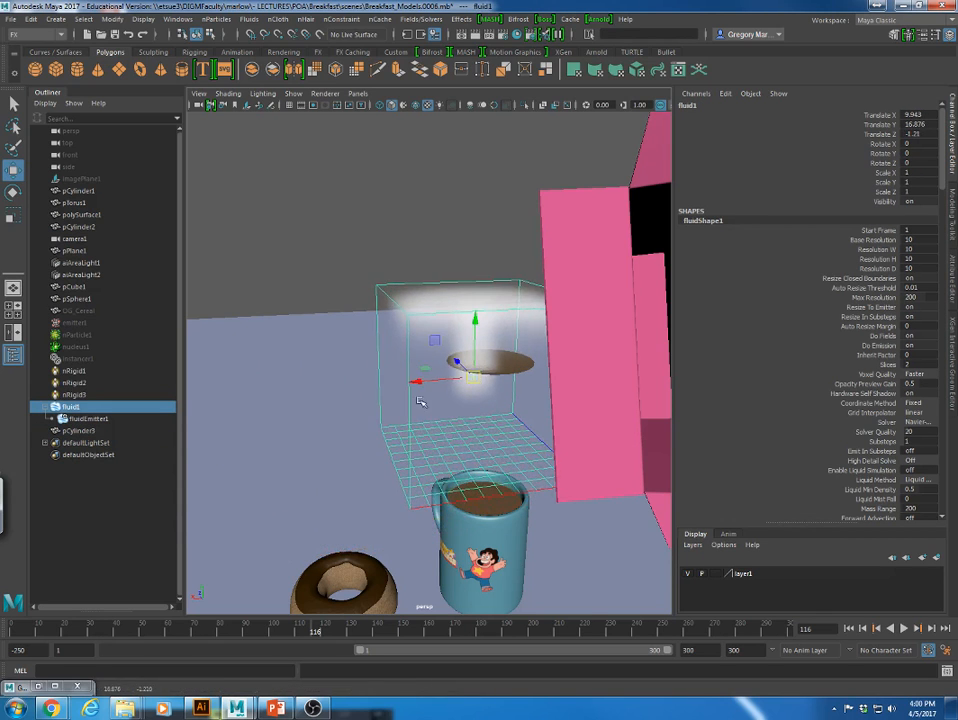
{"action": "left_click_drag", "start_coordinate": [421, 402], "coordinate": [197, 440], "text": "alt"}
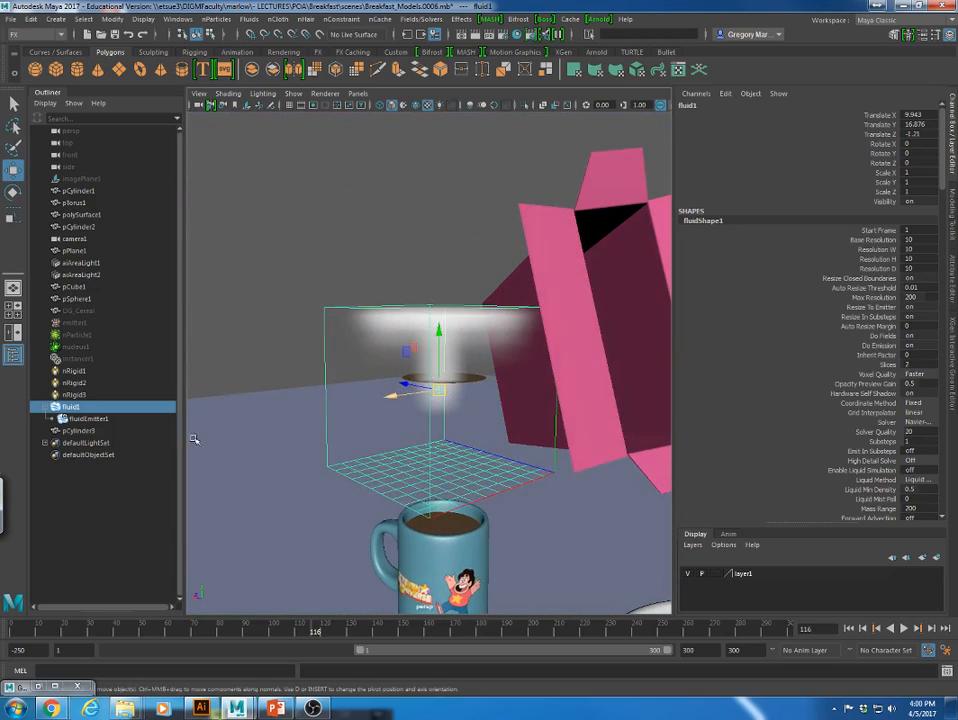
{"action": "left_click", "coordinate": [248, 389]}
{"action": "left_click", "coordinate": [438, 391]}
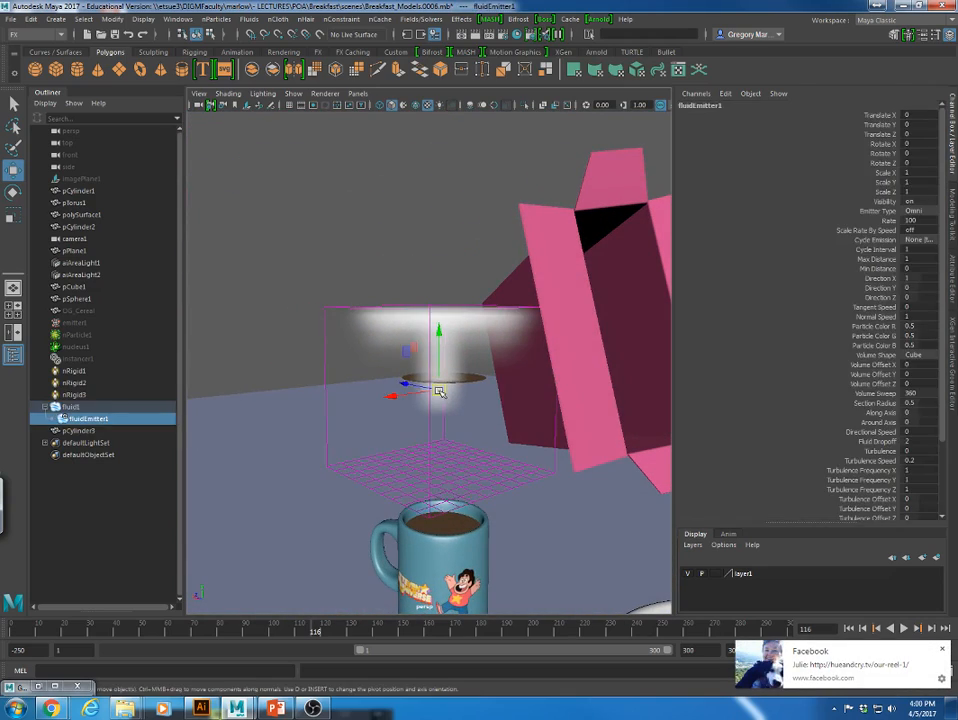
{"action": "left_click", "coordinate": [545, 472]}
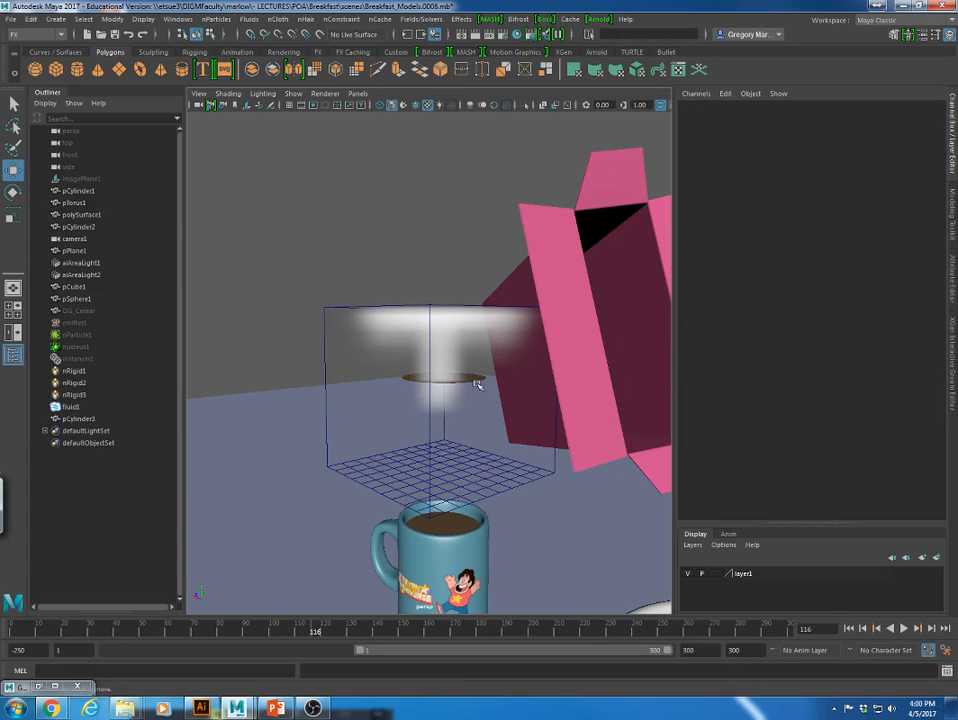
Play the simulation from the first frame to check the fluid container without its emitter.
{"action": "left_click", "coordinate": [848, 628]}
{"action": "left_click", "coordinate": [903, 628]}
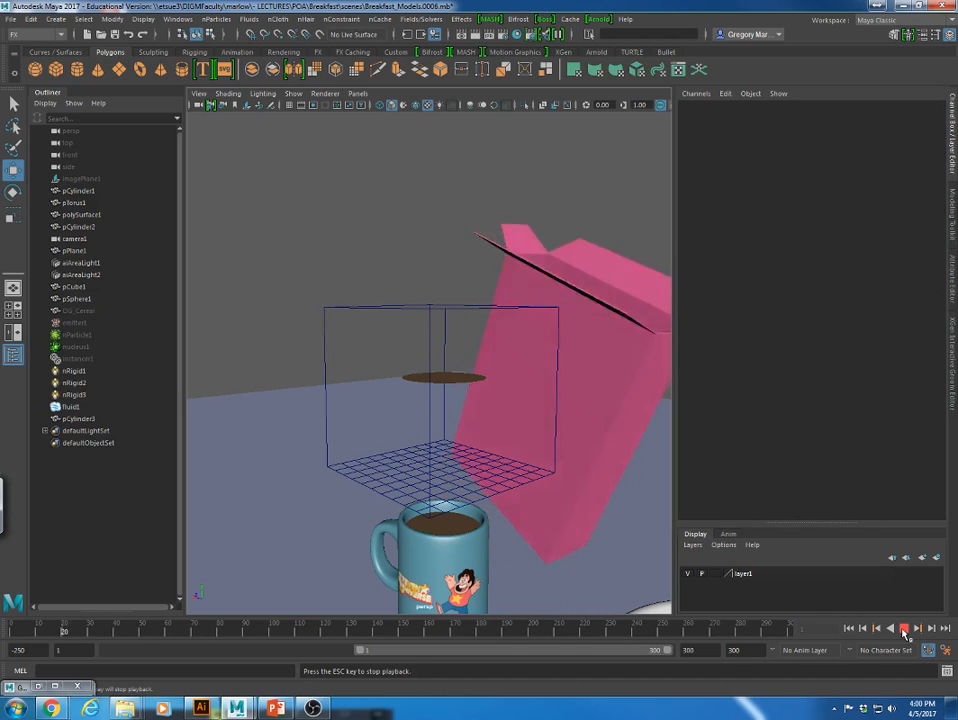
{"action": "left_click", "coordinate": [903, 628]}
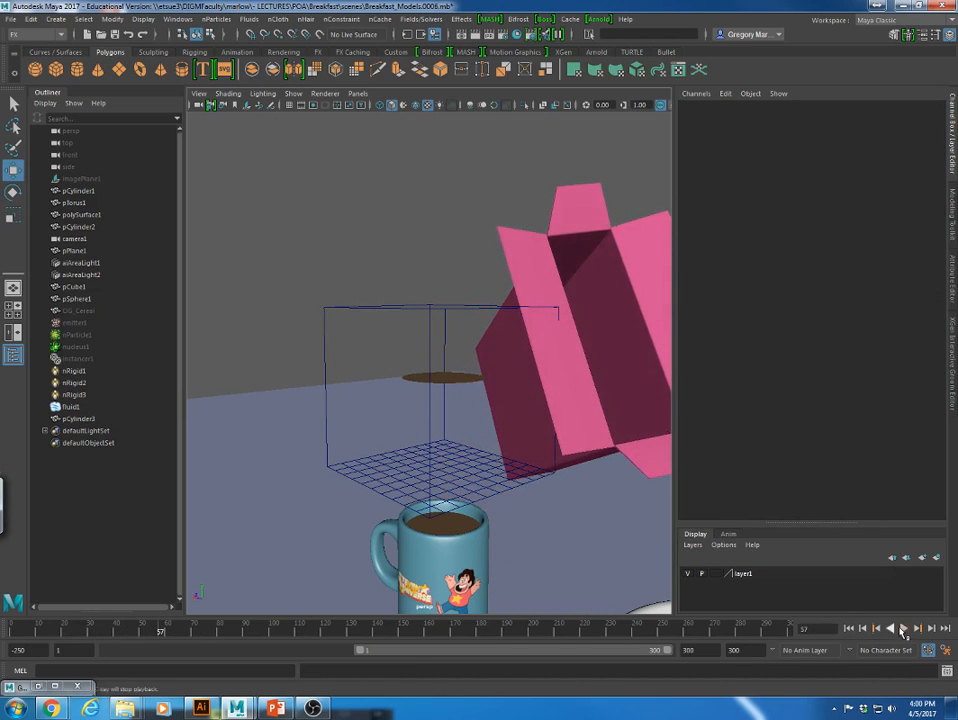
Make the floating disc pCylinder3 an emitter for the fluid1 container with Emit from Object.
{"action": "left_click_drag", "start_coordinate": [455, 357], "coordinate": [430, 376], "text": "alt"}
{"action": "left_click", "coordinate": [434, 331]}
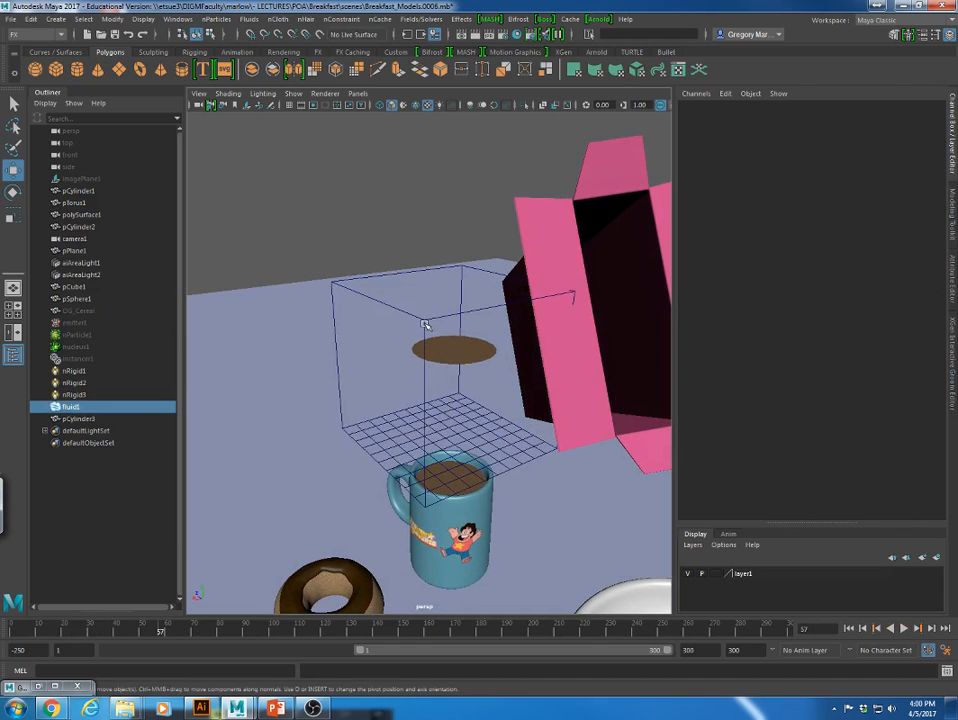
{"action": "left_click", "coordinate": [483, 355], "text": "shift"}
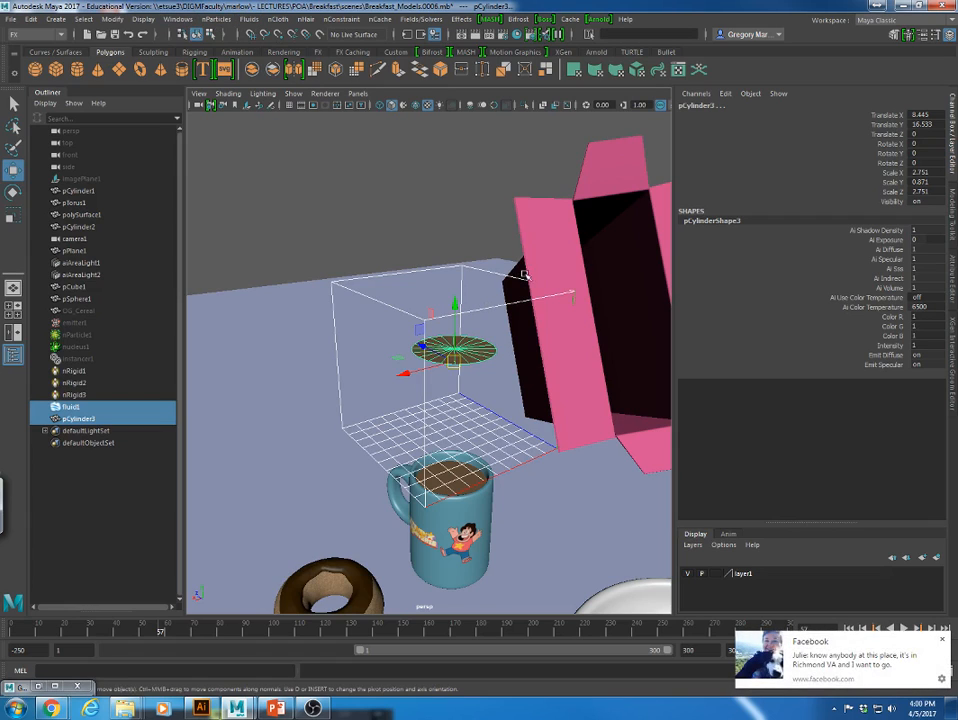
{"action": "left_click", "coordinate": [941, 639]}
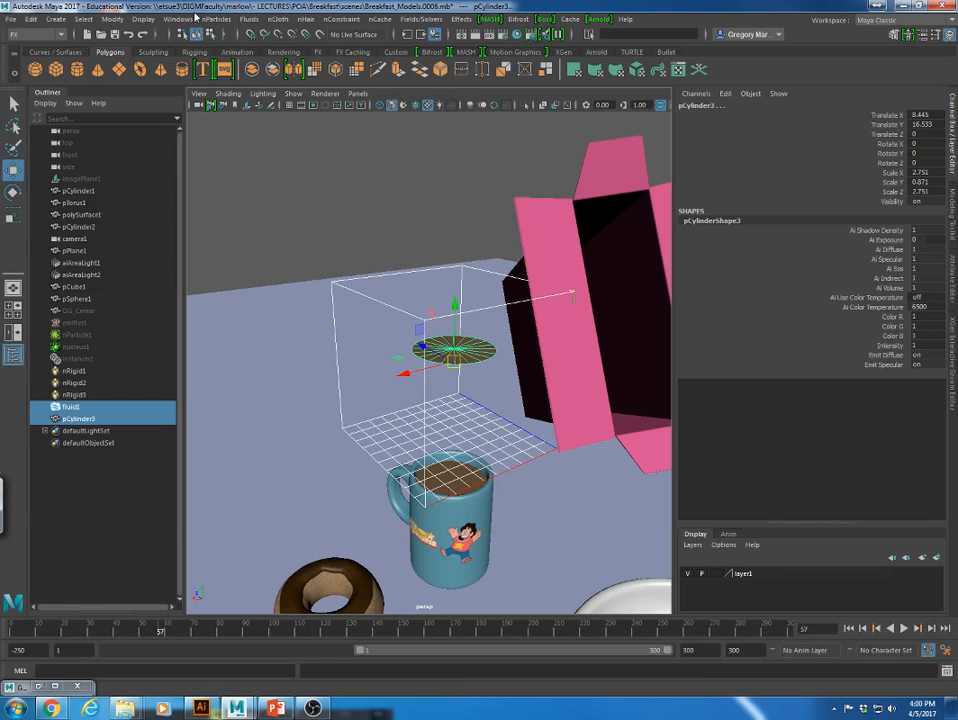
{"action": "left_click", "coordinate": [248, 20]}
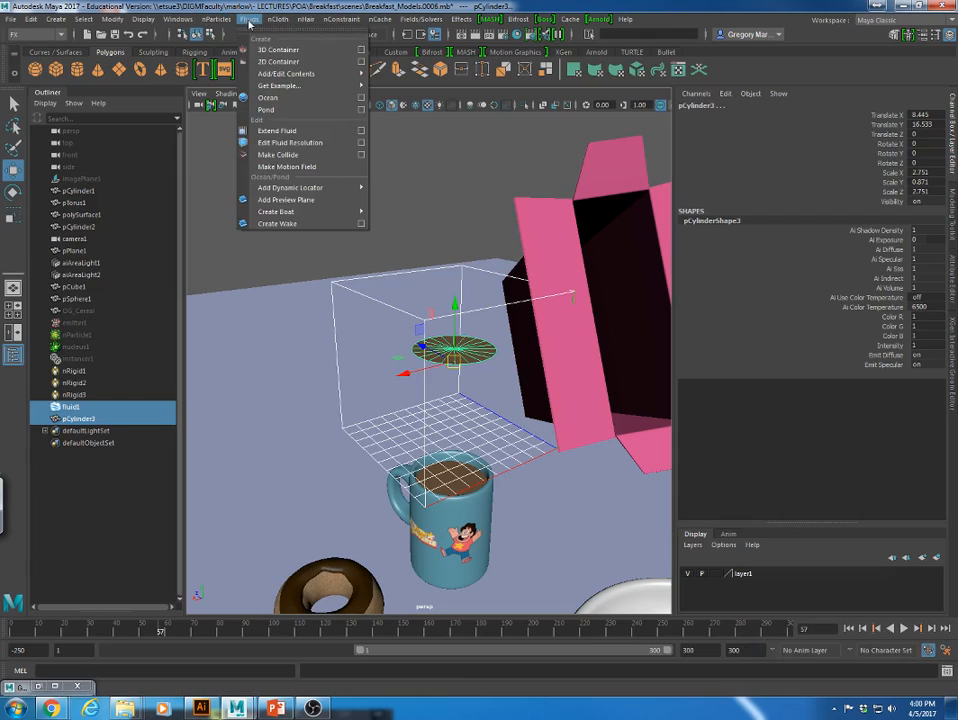
{"action": "mouse_move", "coordinate": [285, 76]}
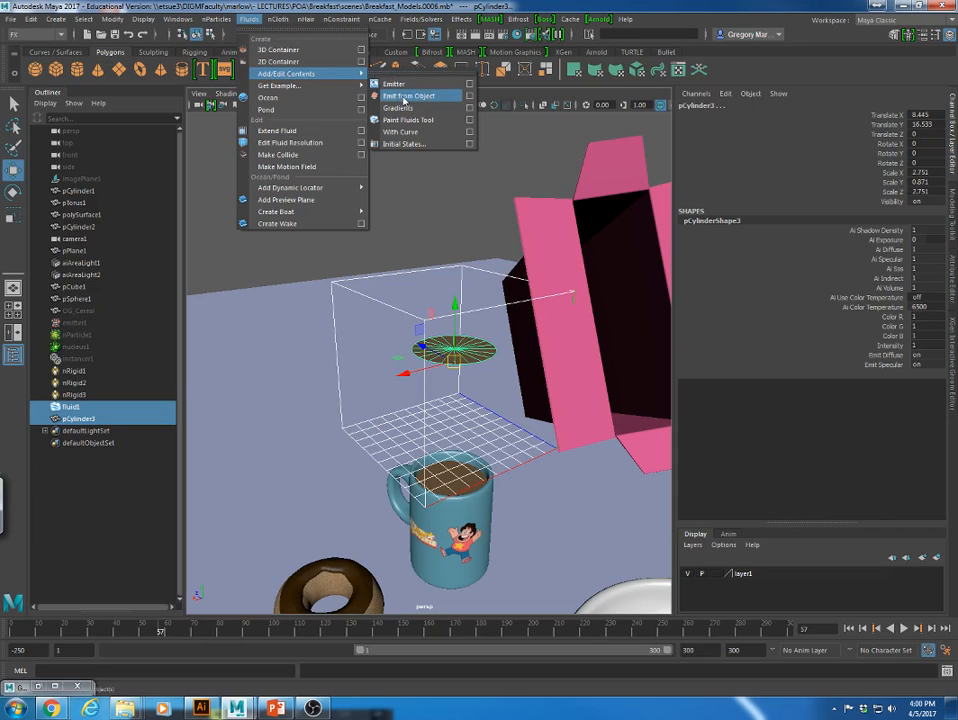
{"action": "left_click", "coordinate": [404, 96]}
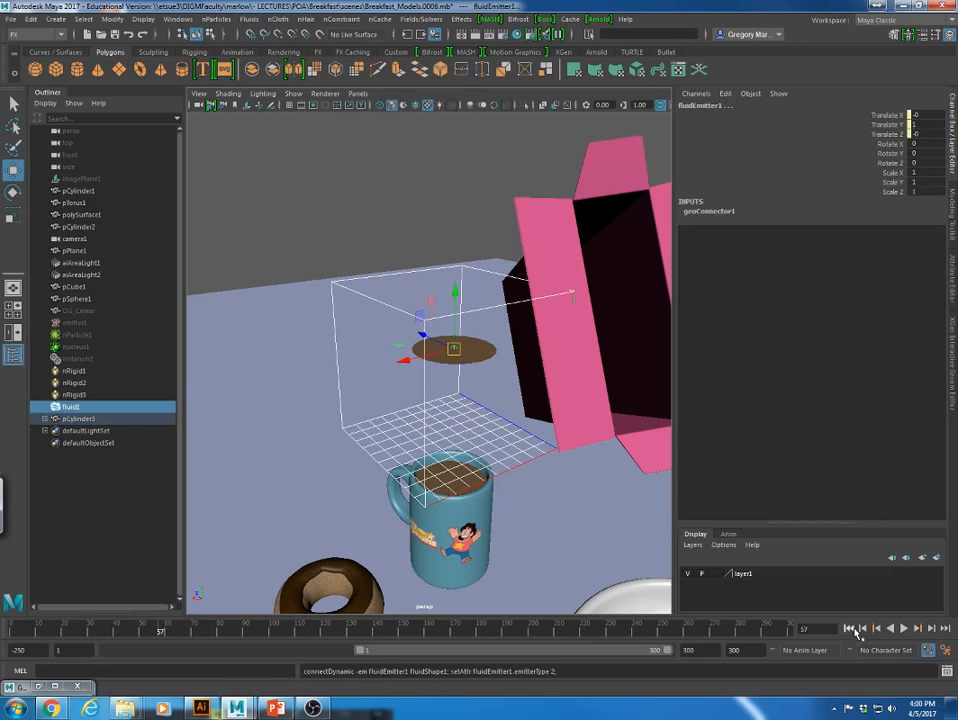
Play the simulation and view the smoke emitted from the disc up close, stopping around frame 85.
{"action": "left_click", "coordinate": [903, 628]}
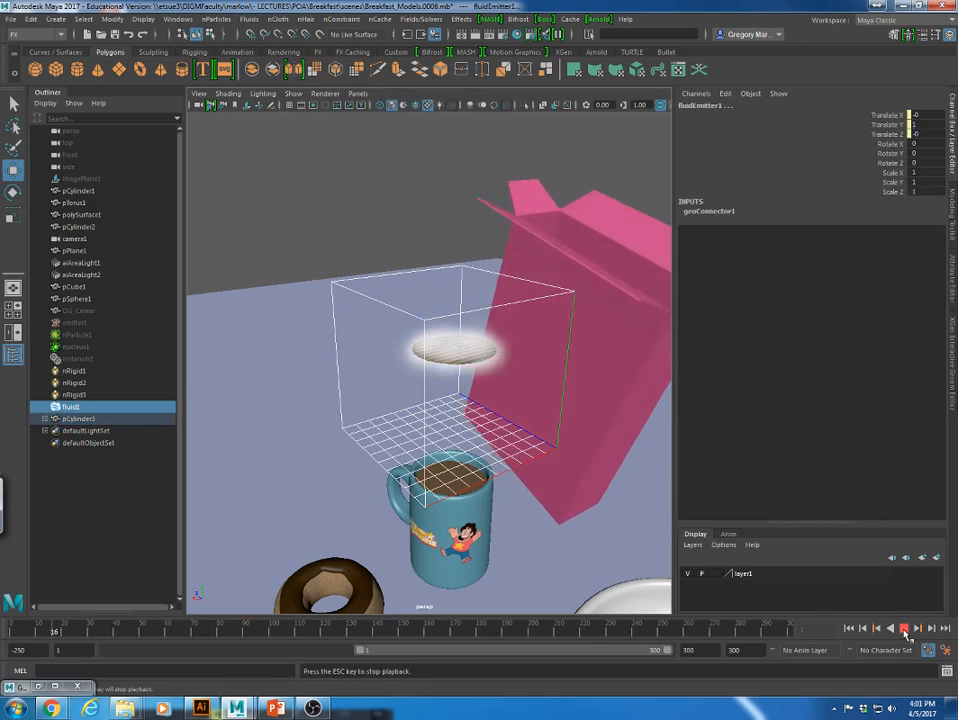
{"action": "left_click_drag", "start_coordinate": [500, 420], "coordinate": [352, 413], "text": "alt"}
{"action": "right_click_drag", "start_coordinate": [352, 413], "coordinate": [436, 418], "text": "alt"}
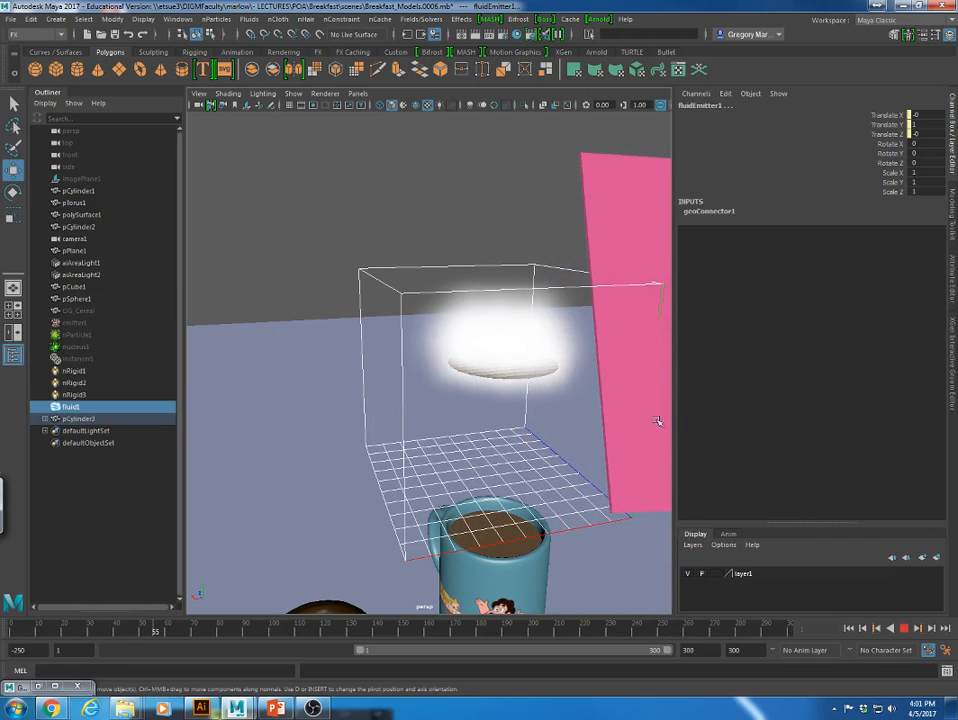
{"action": "left_click", "coordinate": [903, 628]}
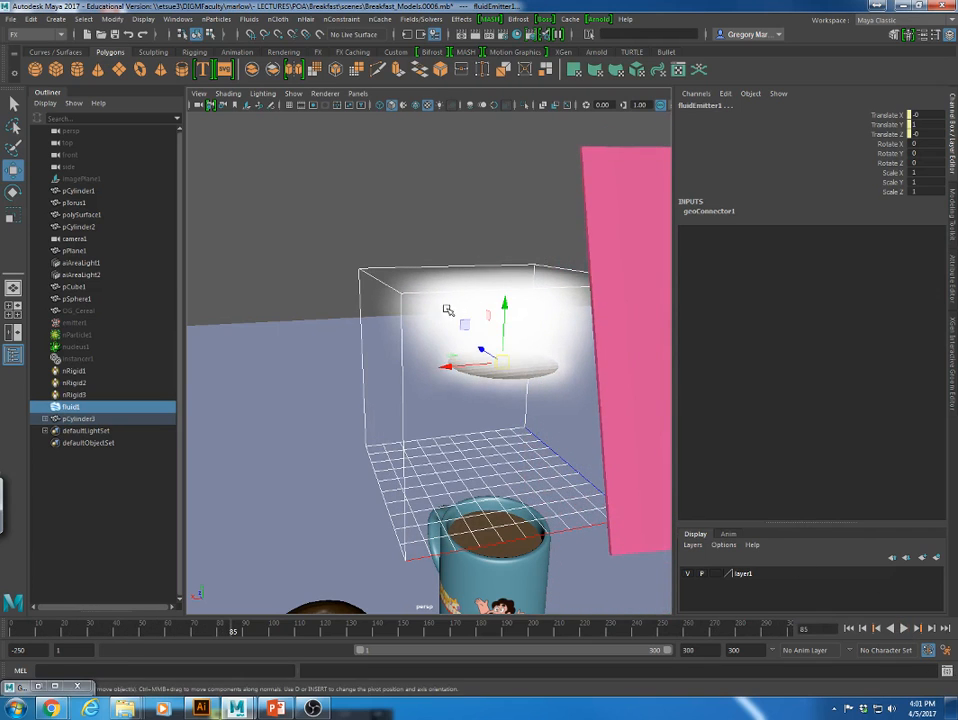
Hide the floating disc pCylinder3, play the simulation from the first frame to about frame 85, and show the disc again.
{"action": "left_click", "coordinate": [500, 380]}
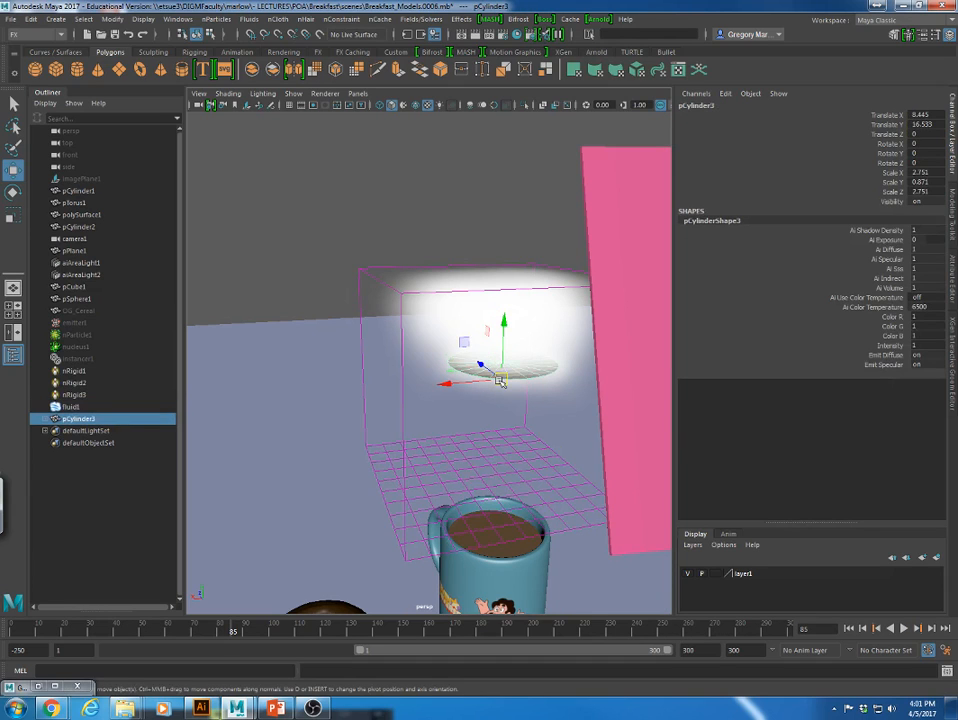
{"action": "left_click", "coordinate": [519, 556]}
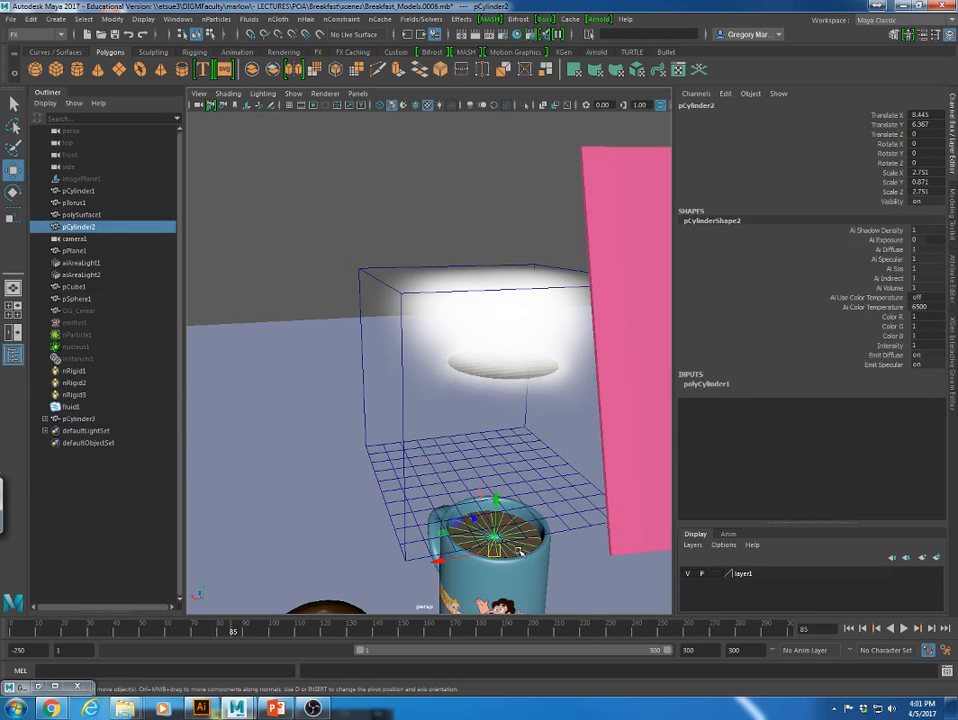
{"action": "left_click", "coordinate": [519, 384]}
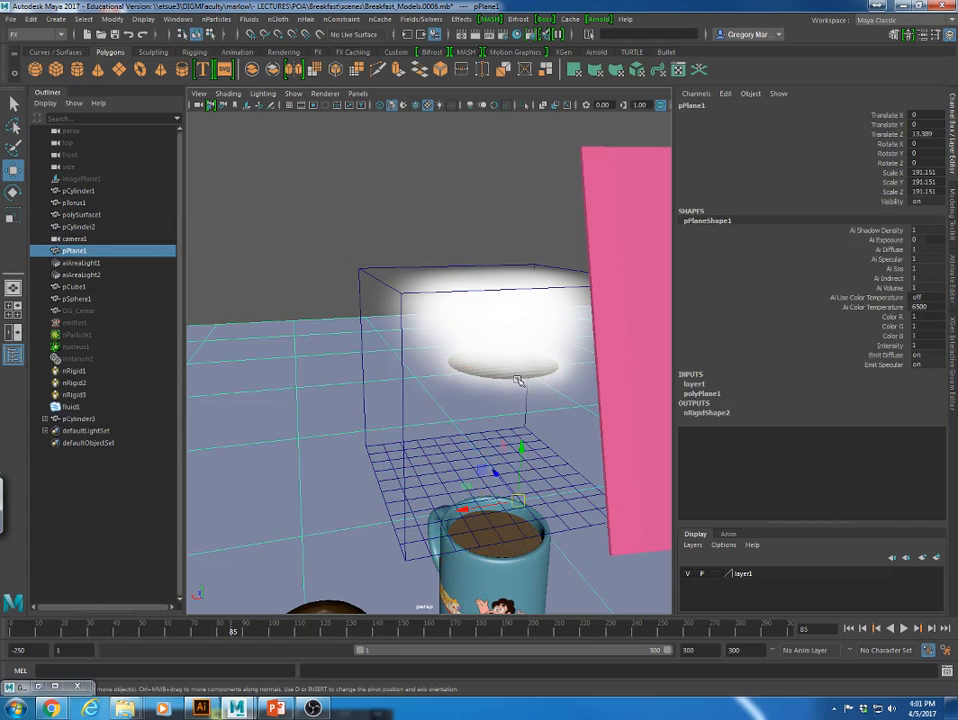
{"action": "left_click", "coordinate": [518, 380]}
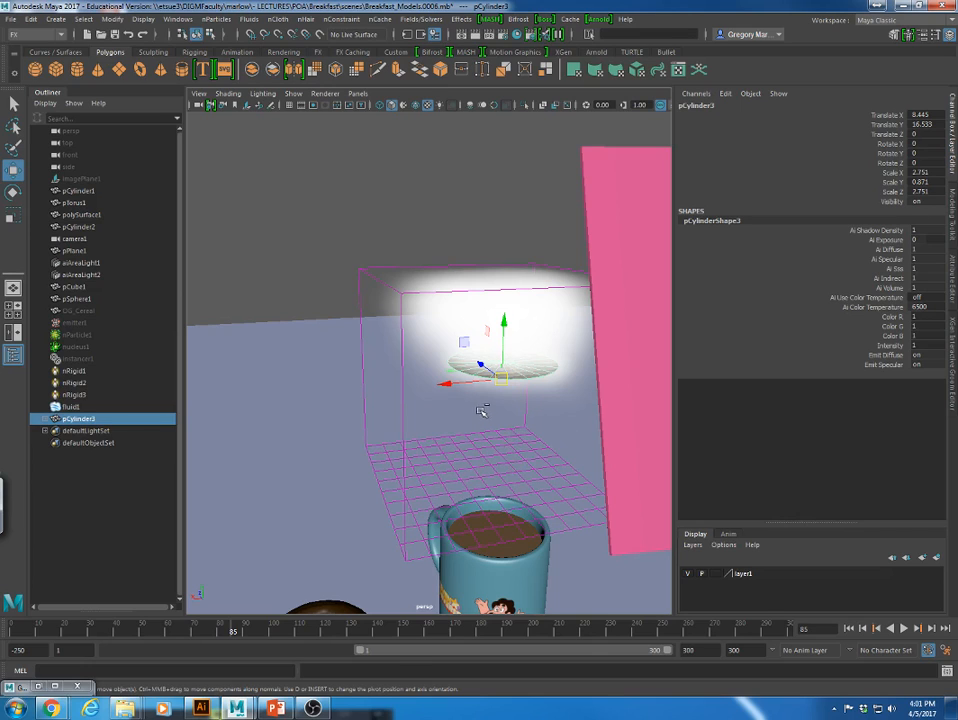
{"action": "key", "text": "ctrl+h"}
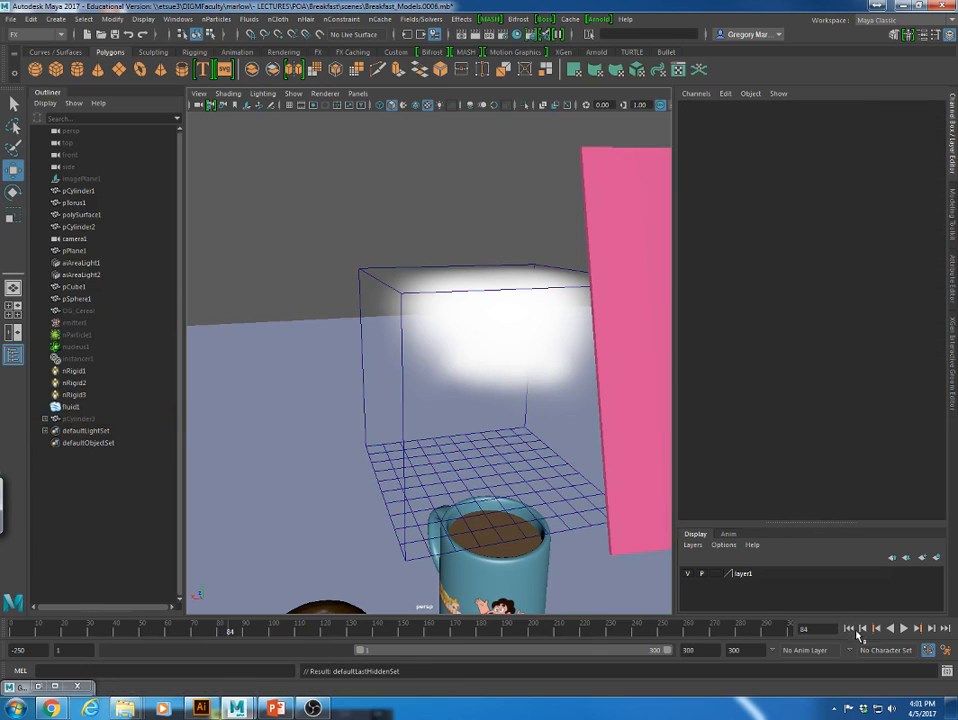
{"action": "left_click", "coordinate": [848, 628]}
{"action": "left_click", "coordinate": [905, 628]}
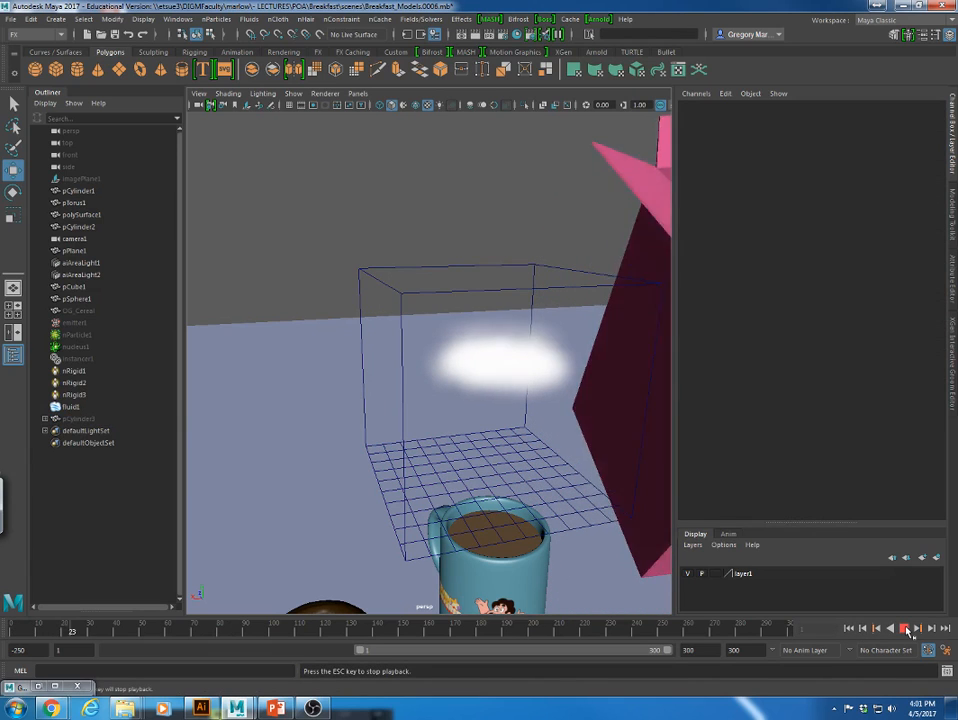
{"action": "left_click", "coordinate": [906, 630]}
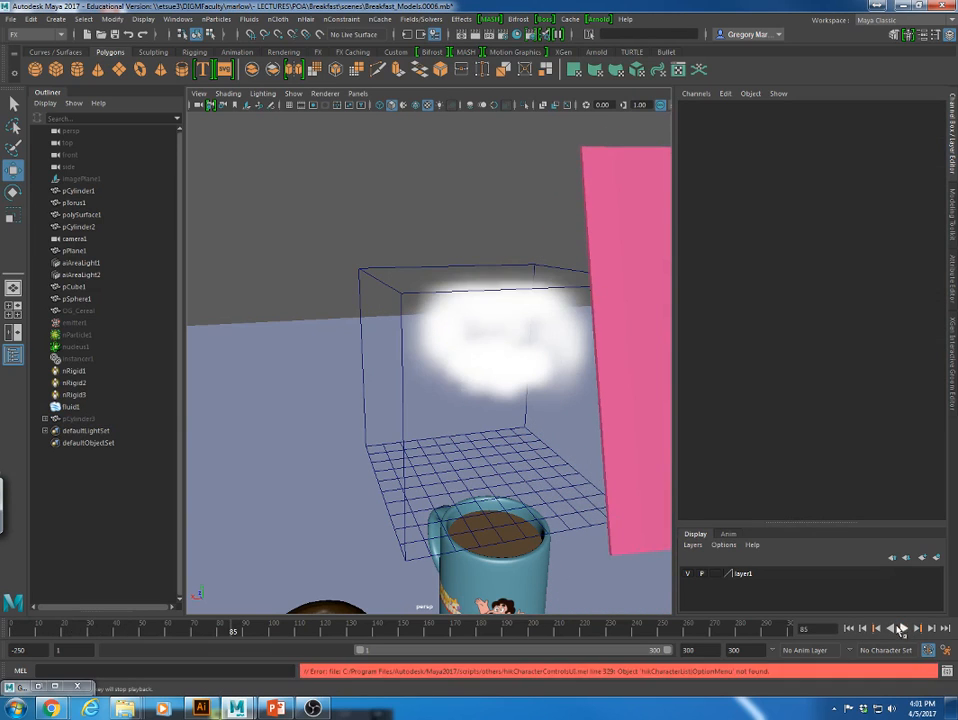
{"action": "key", "text": "ctrl+shift+h"}
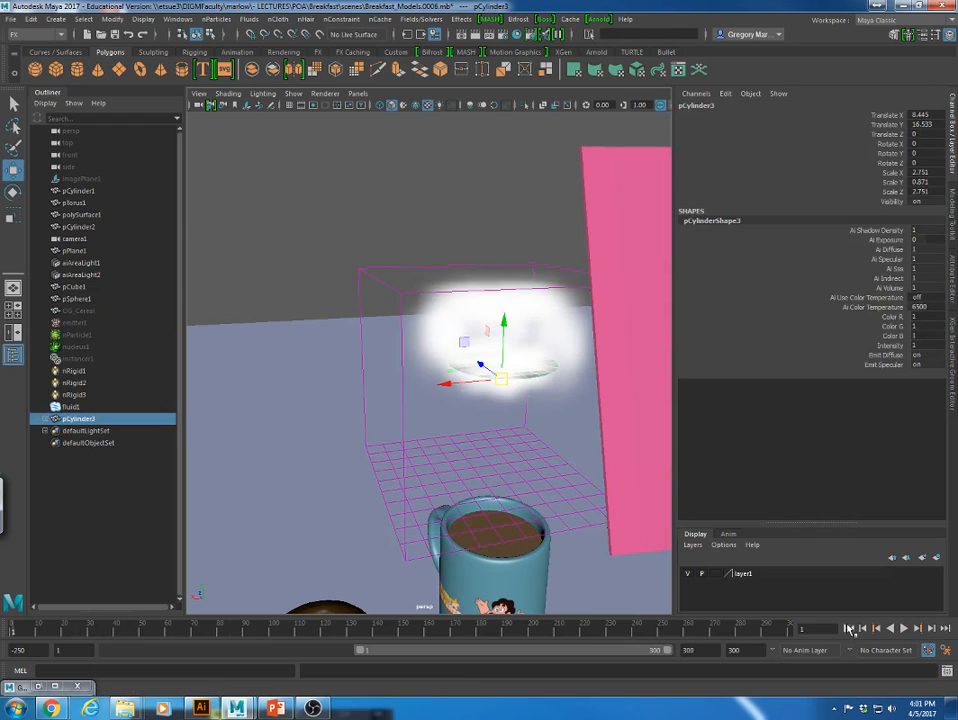
Return to frame 1 and match all transforms of the floating disc pCylinder3 to the mug's coffee surface pCylinder2.
{"action": "left_click", "coordinate": [849, 628]}
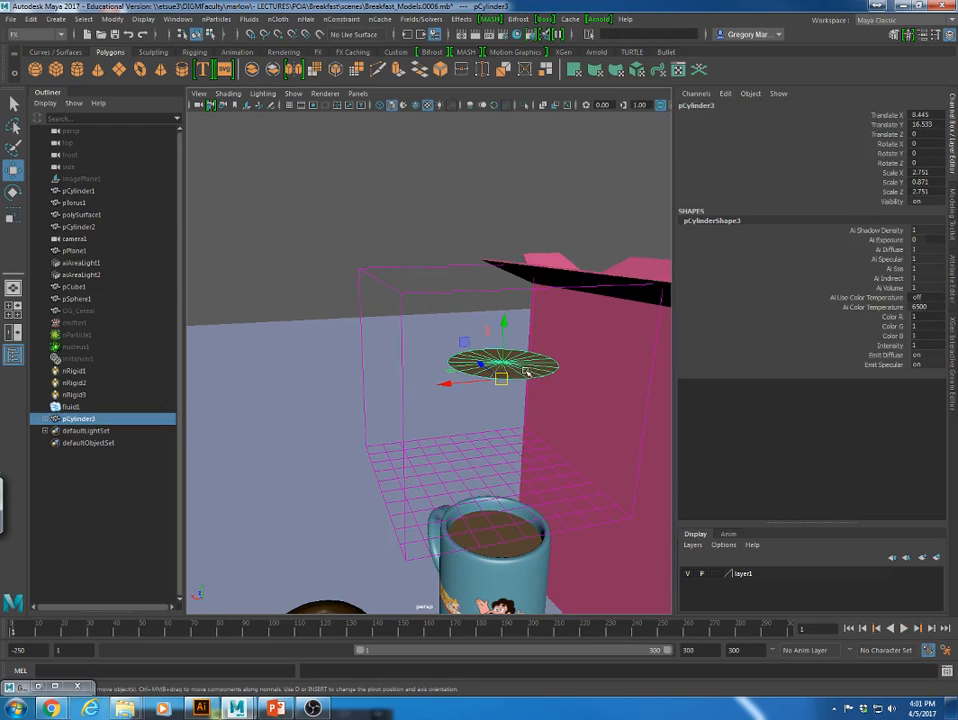
{"action": "left_click", "coordinate": [508, 550], "text": "shift"}
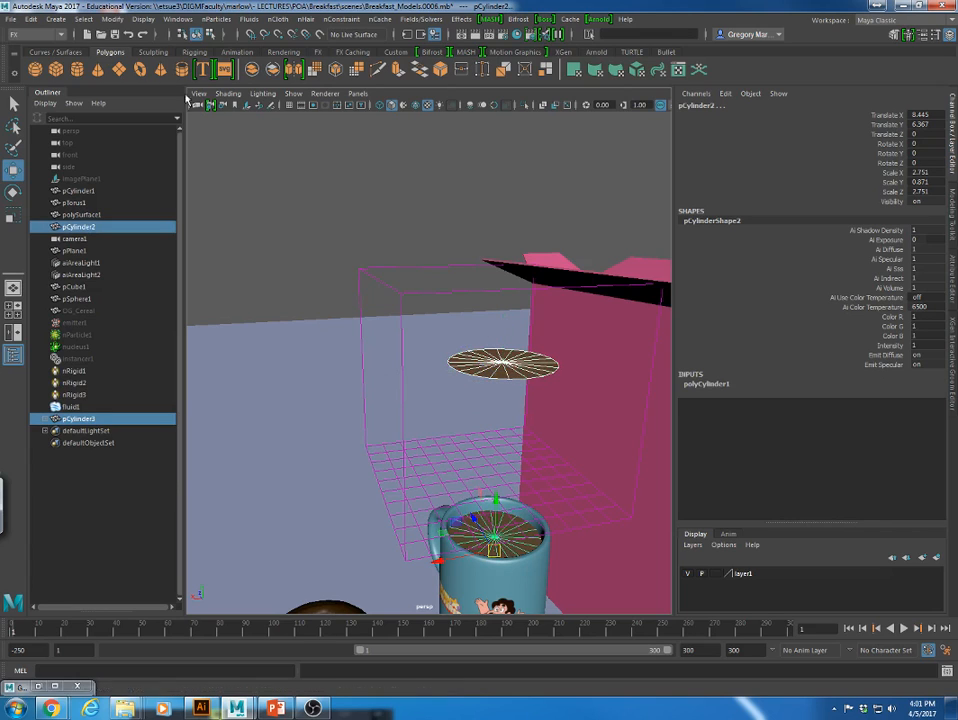
{"action": "left_click", "coordinate": [112, 20]}
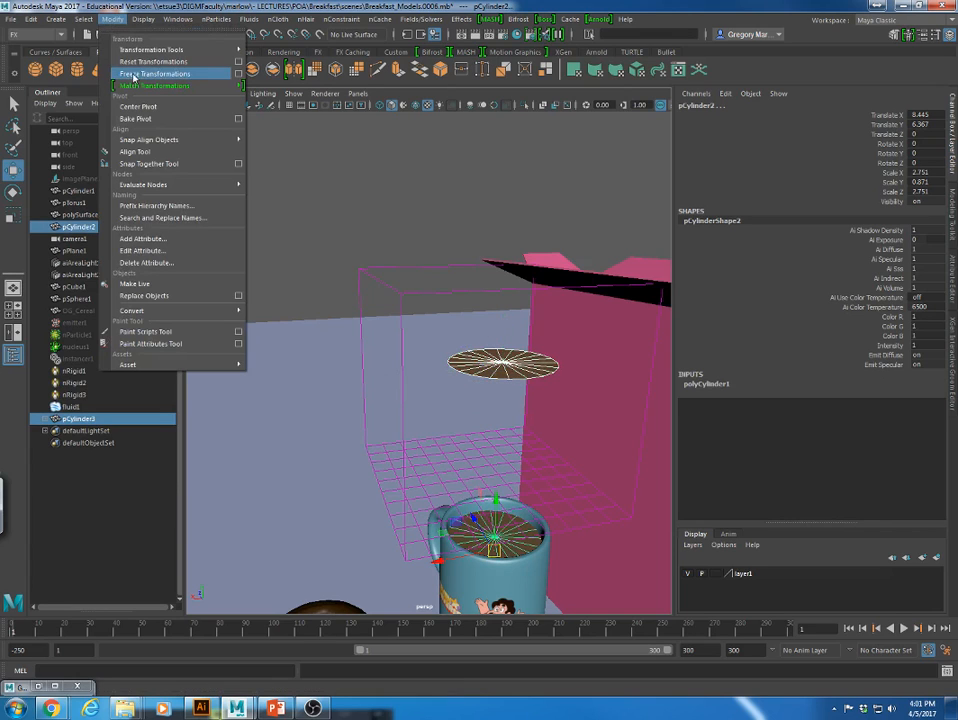
{"action": "mouse_move", "coordinate": [136, 88]}
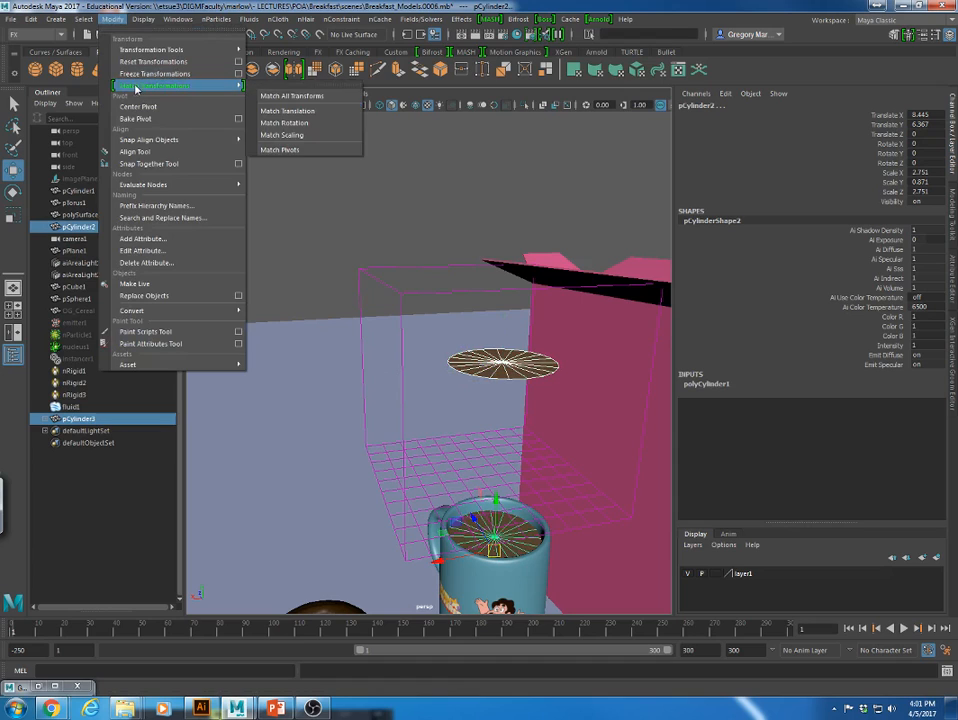
{"action": "left_click", "coordinate": [288, 96]}
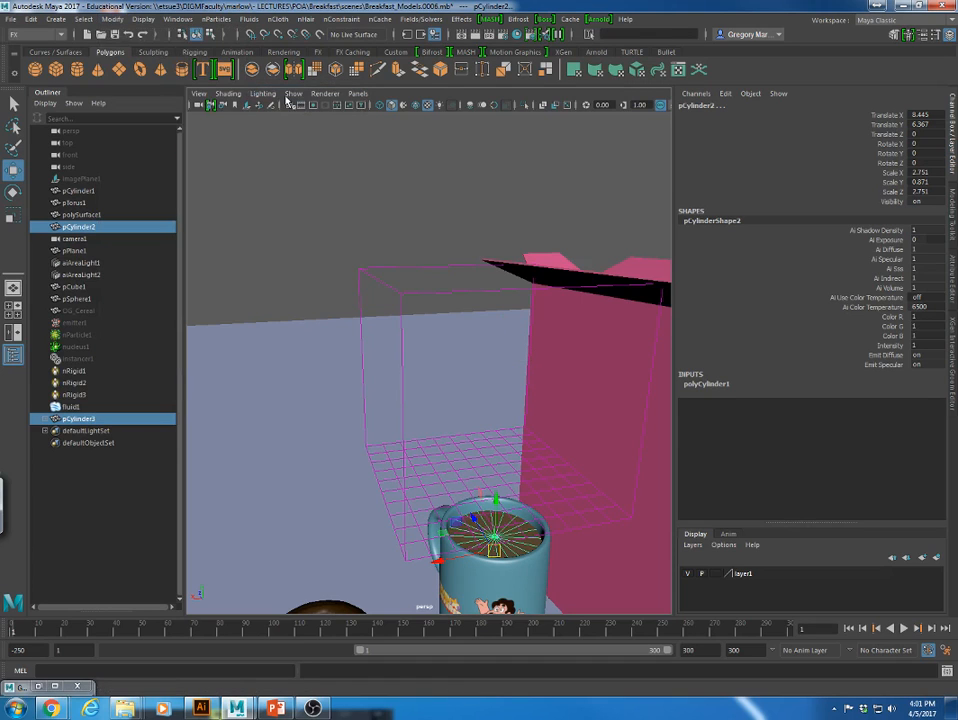
{"action": "left_click", "coordinate": [312, 213]}
{"action": "left_click", "coordinate": [513, 548]}
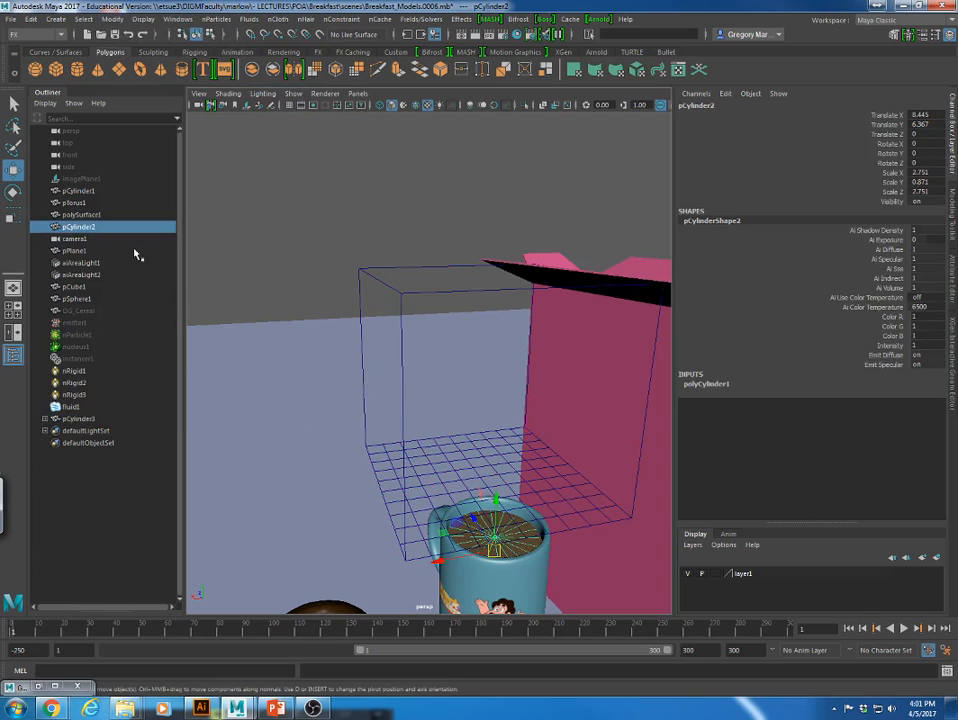
{"action": "left_click_drag", "start_coordinate": [497, 500], "coordinate": [498, 435]}
{"action": "key", "text": "ctrl+z"}
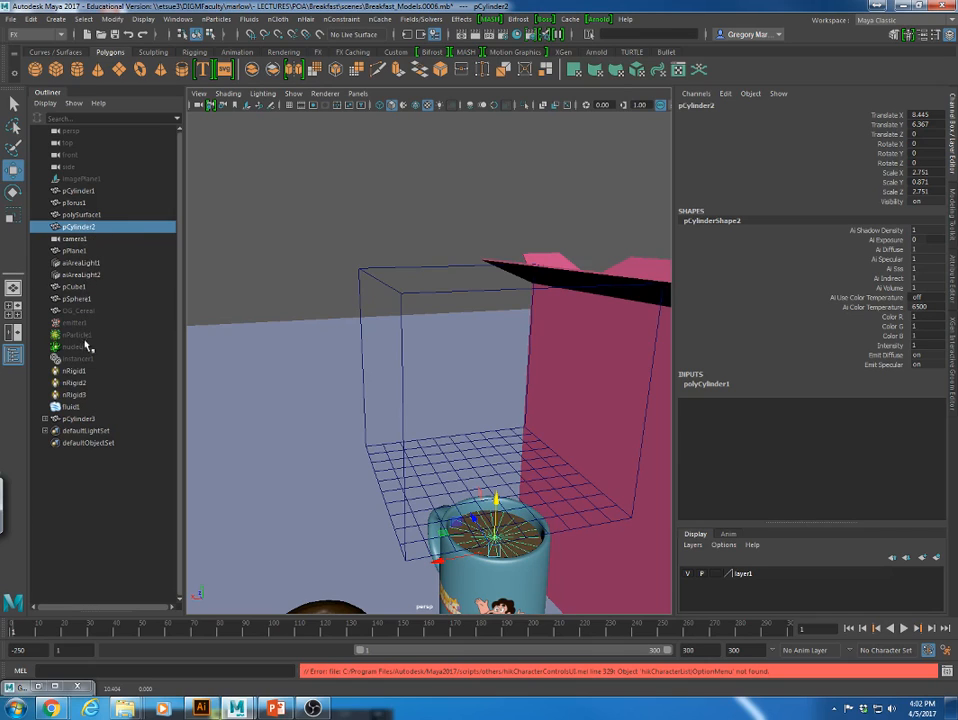
Snap the fluid1 container onto the pCylinder3 disc in the mug, trying Match All Transforms before matching its translation only.
{"action": "left_click", "coordinate": [77, 419]}
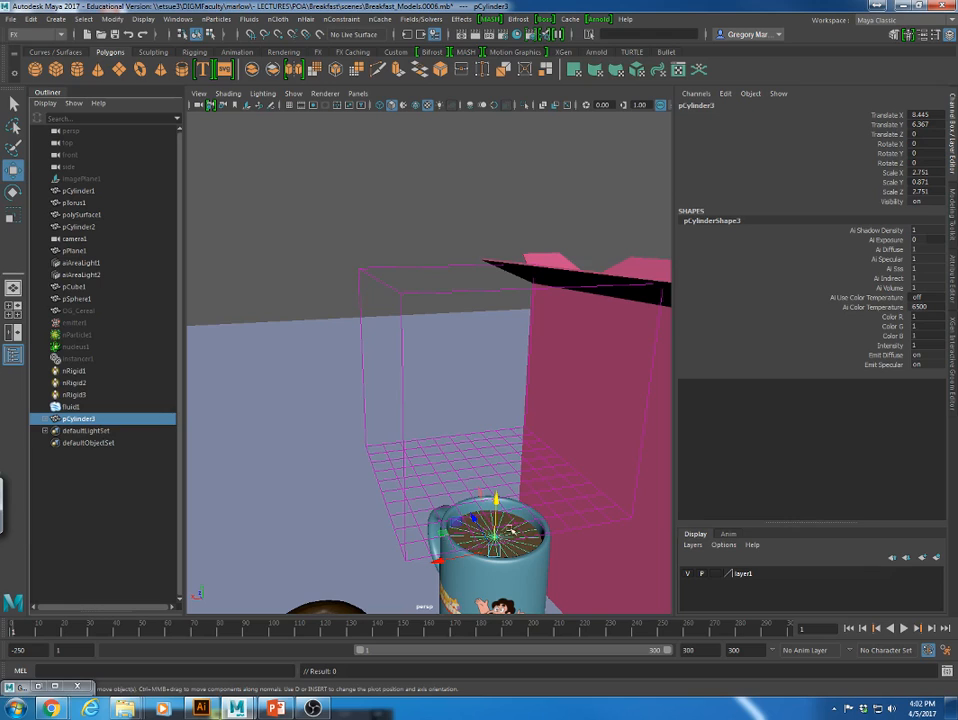
{"action": "left_click", "coordinate": [561, 517]}
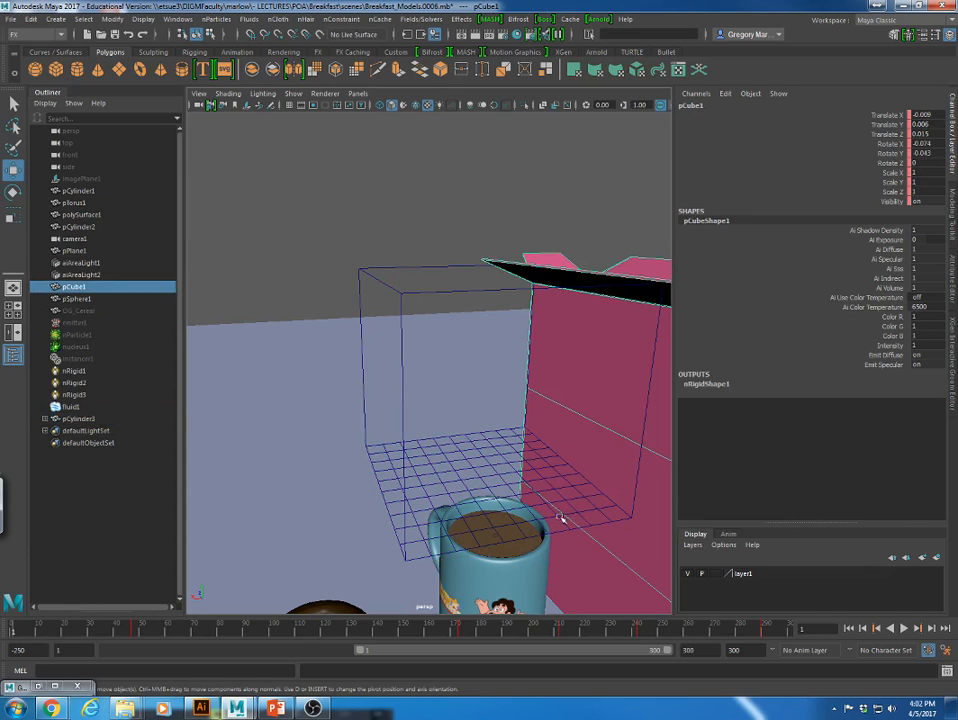
{"action": "left_click", "coordinate": [451, 472]}
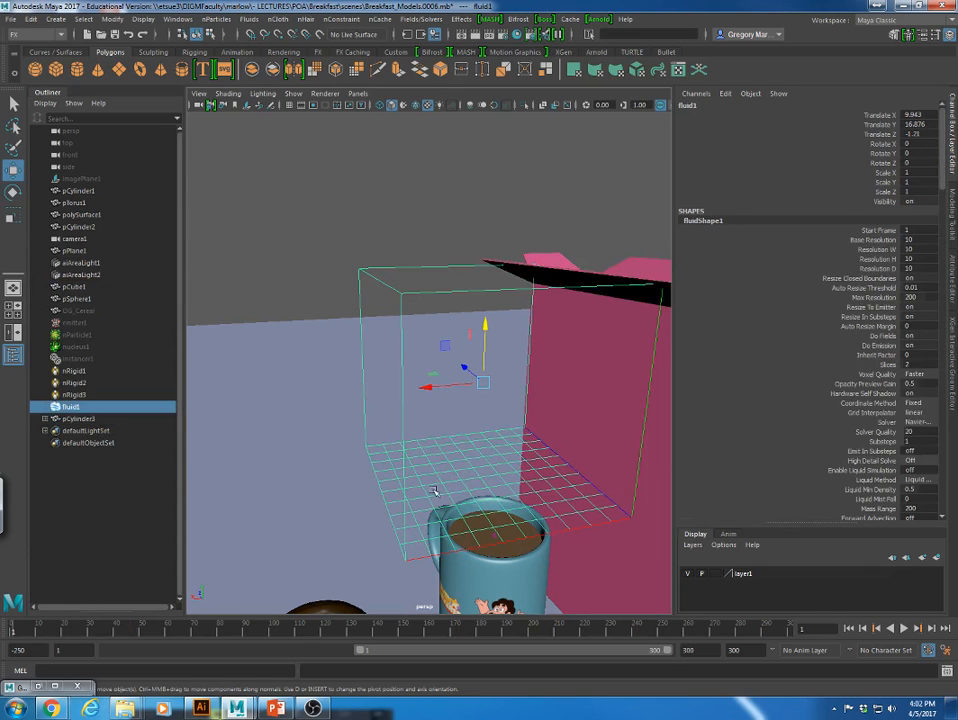
{"action": "left_click", "coordinate": [76, 420], "text": "ctrl"}
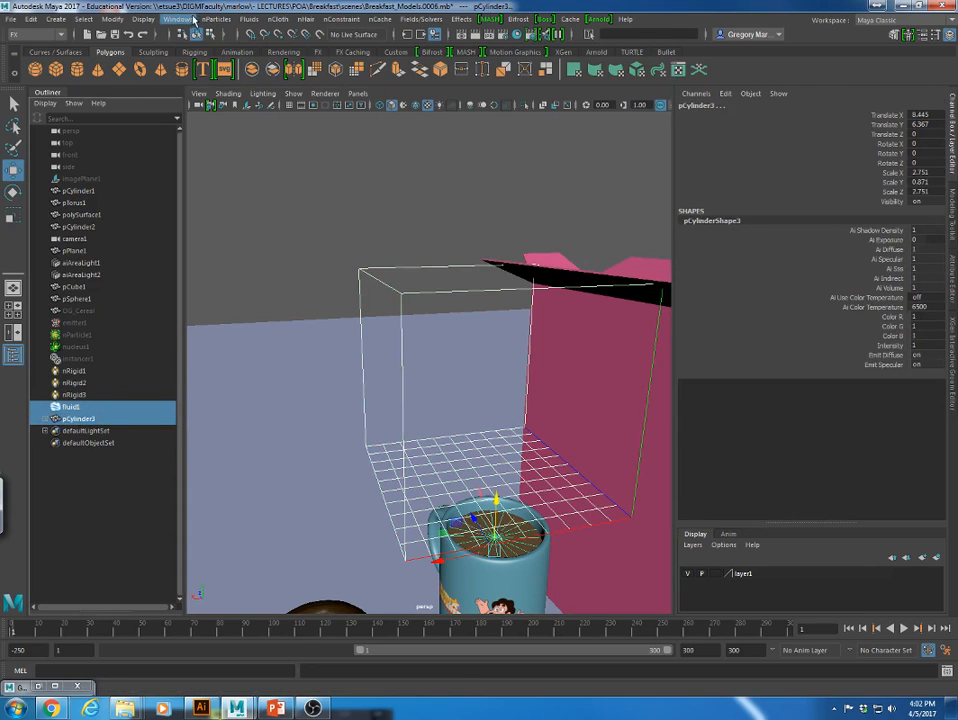
{"action": "left_click", "coordinate": [112, 19]}
{"action": "mouse_move", "coordinate": [140, 87]}
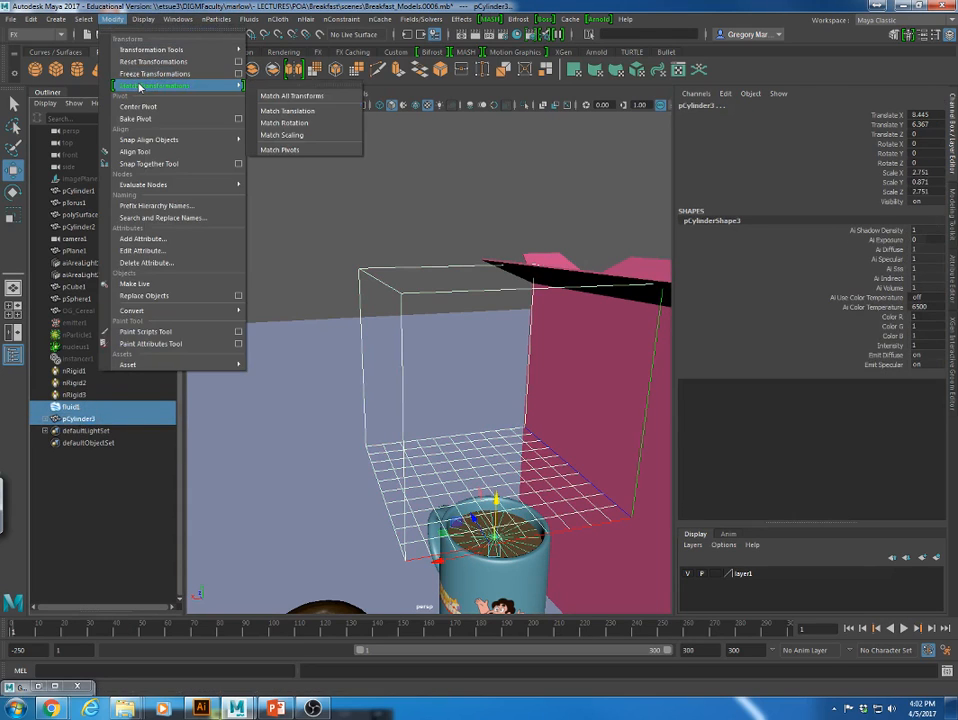
{"action": "left_click", "coordinate": [292, 96]}
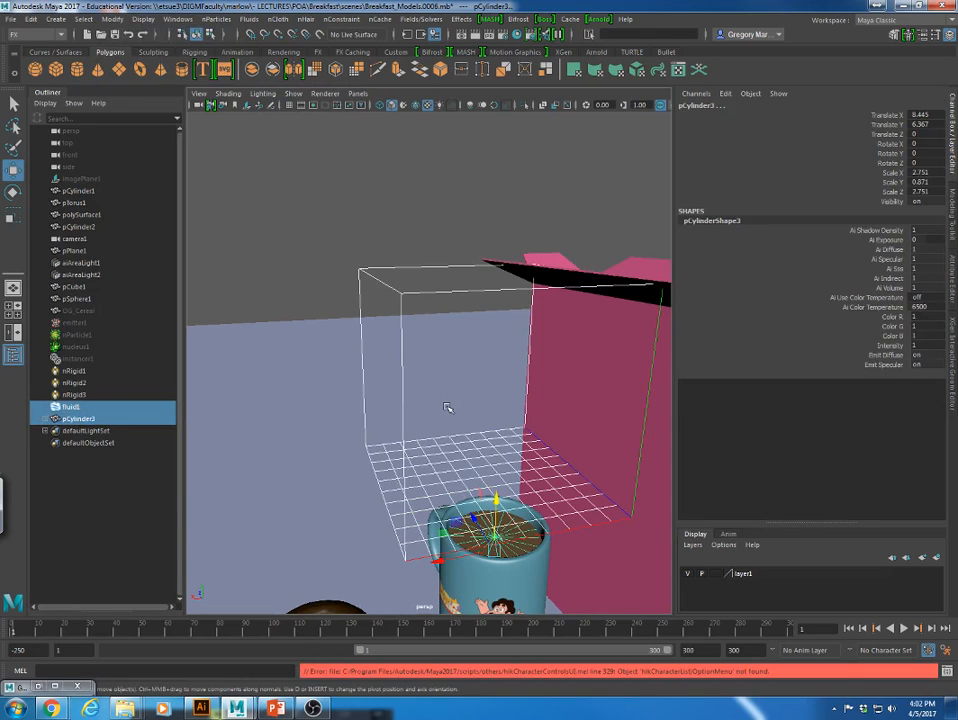
{"action": "left_click", "coordinate": [112, 19]}
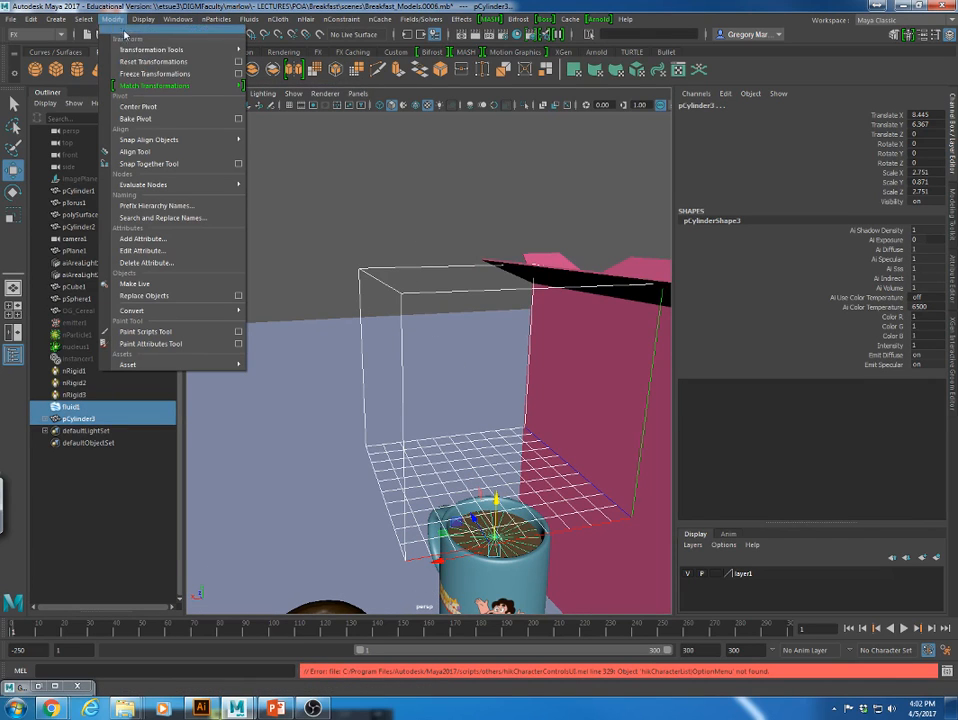
{"action": "mouse_move", "coordinate": [200, 86]}
{"action": "left_click", "coordinate": [321, 111]}
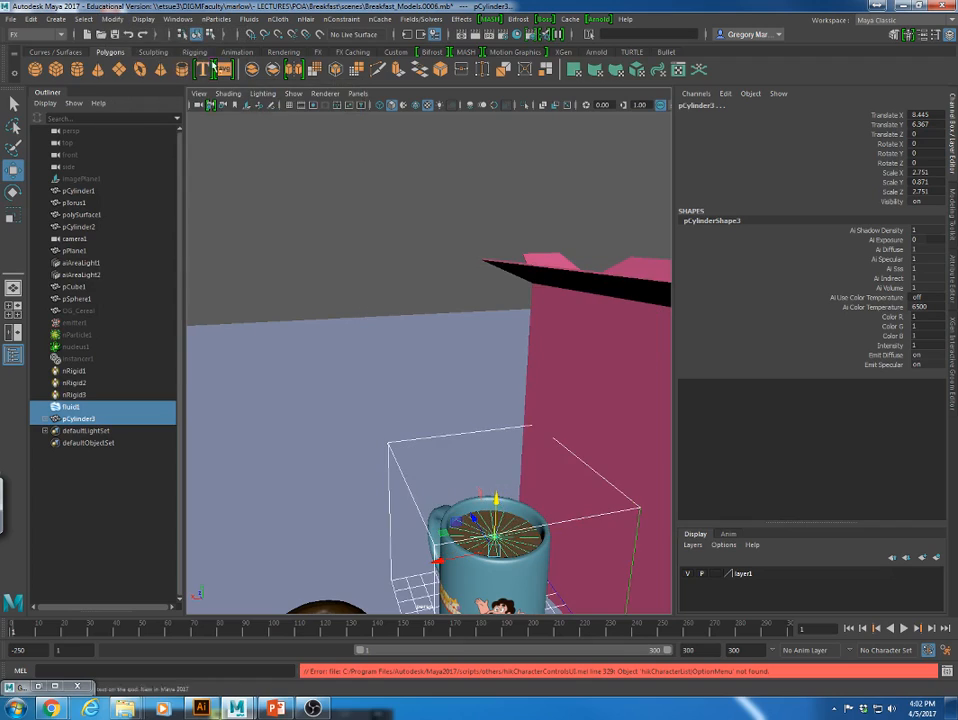
Hide the emitter disc pCylinder3 and play the simulation to about frame 140 to view the steam at the mug.
{"action": "left_click_drag", "start_coordinate": [440, 400], "coordinate": [470, 385], "text": "alt"}
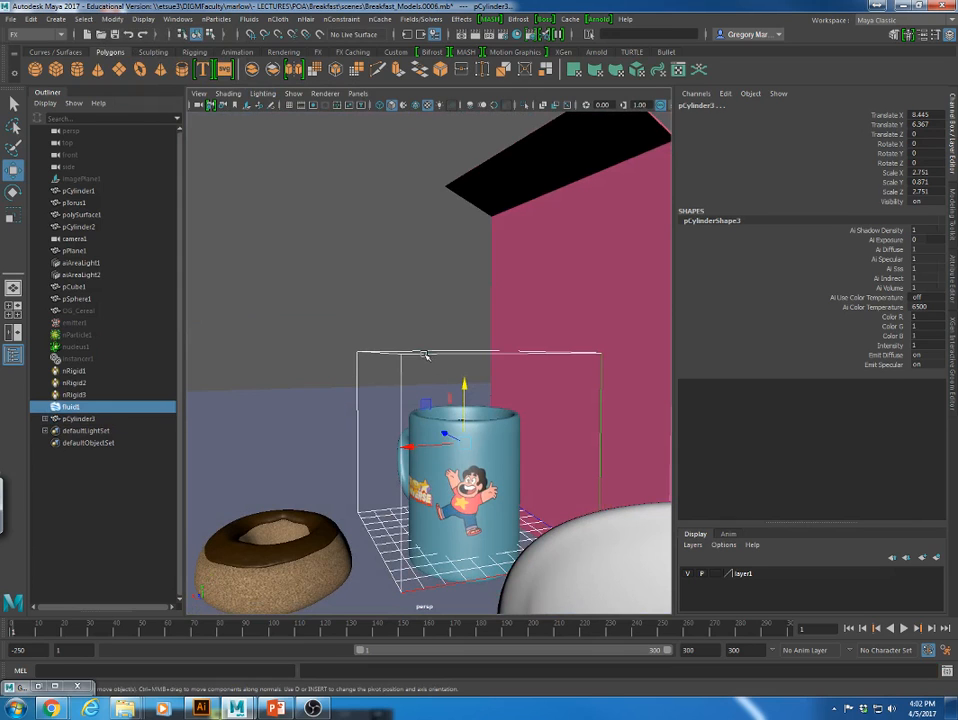
{"action": "left_click", "coordinate": [45, 417]}
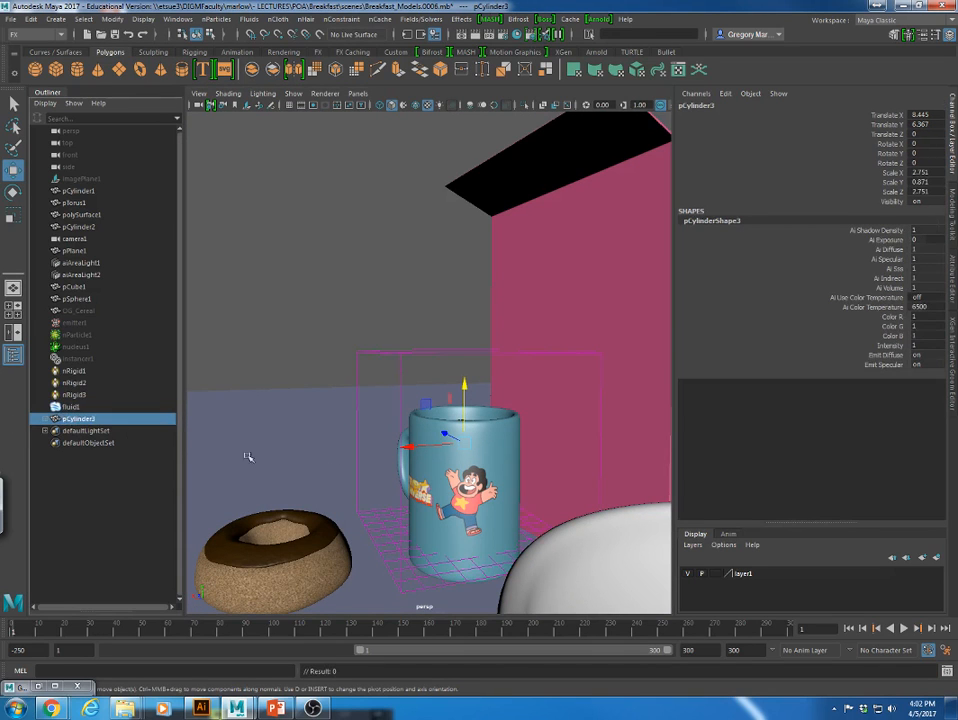
{"action": "left_click_drag", "start_coordinate": [248, 453], "coordinate": [509, 490], "text": "alt"}
{"action": "key", "text": "ctrl+h"}
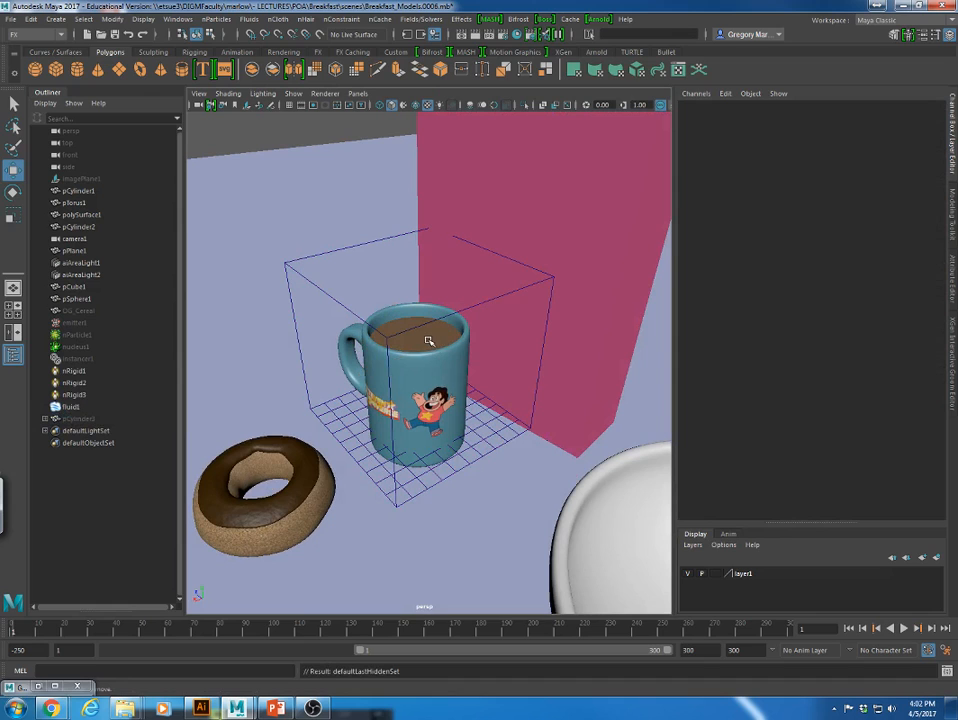
{"action": "left_click", "coordinate": [904, 628]}
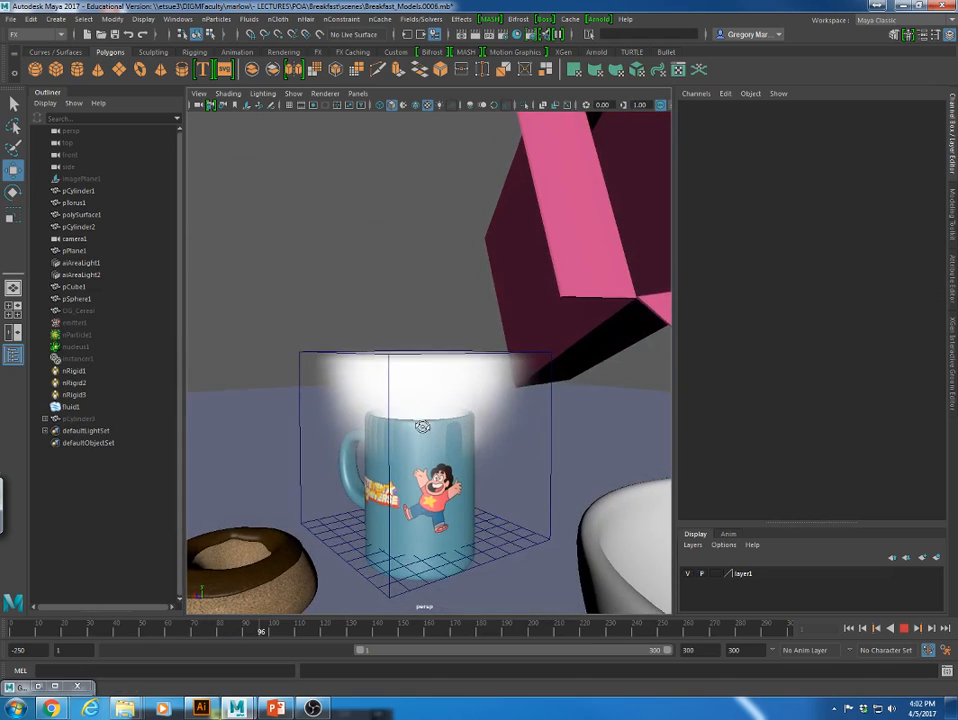
{"action": "left_click", "coordinate": [904, 628]}
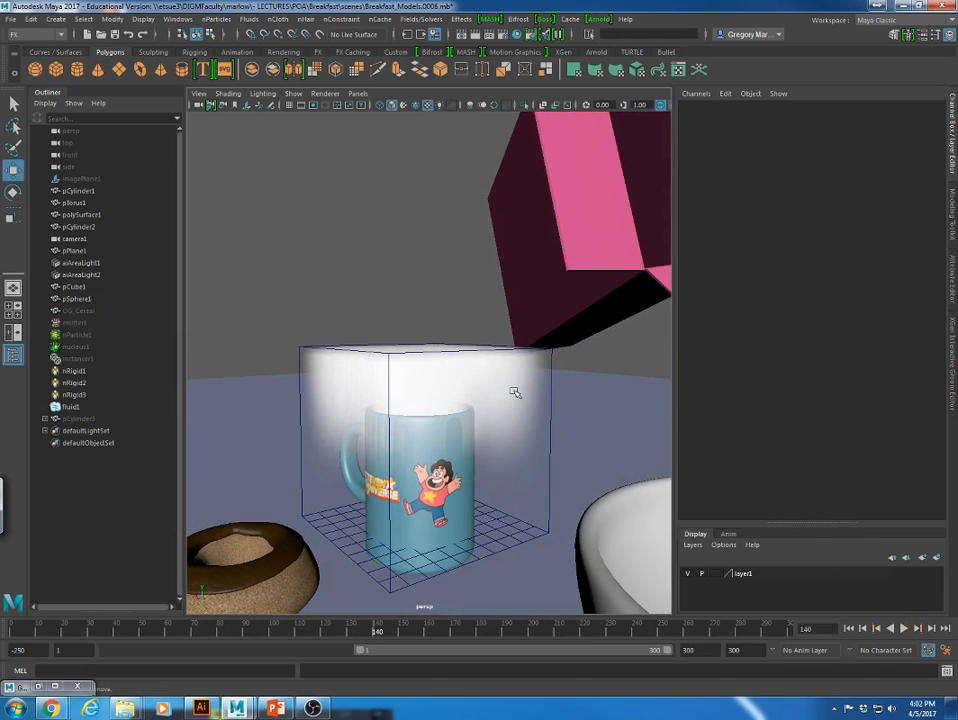
Enable Auto Resize on the fluid1 container's shape.
{"action": "left_click", "coordinate": [440, 353]}
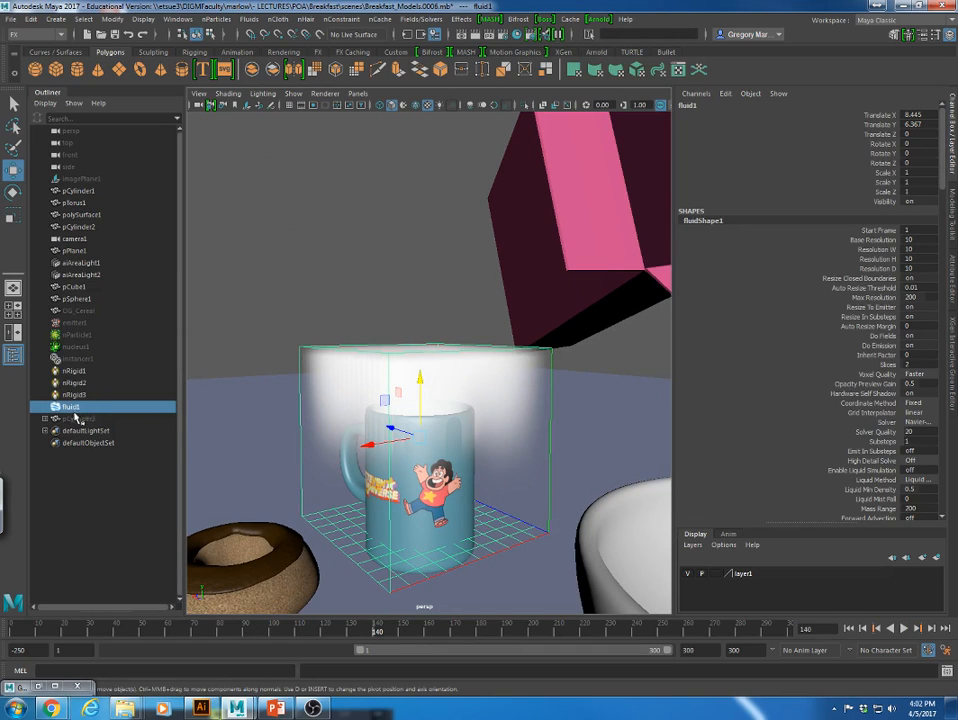
{"action": "left_click", "coordinate": [953, 288]}
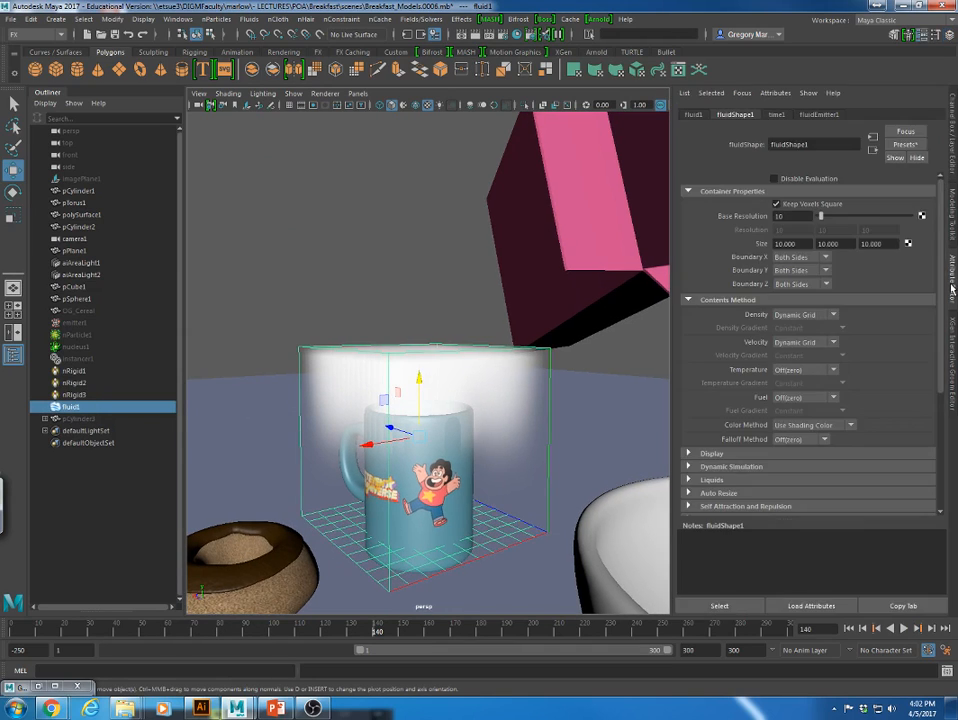
{"action": "scroll", "coordinate": [708, 477], "scroll_direction": "down", "scroll_amount": 3}
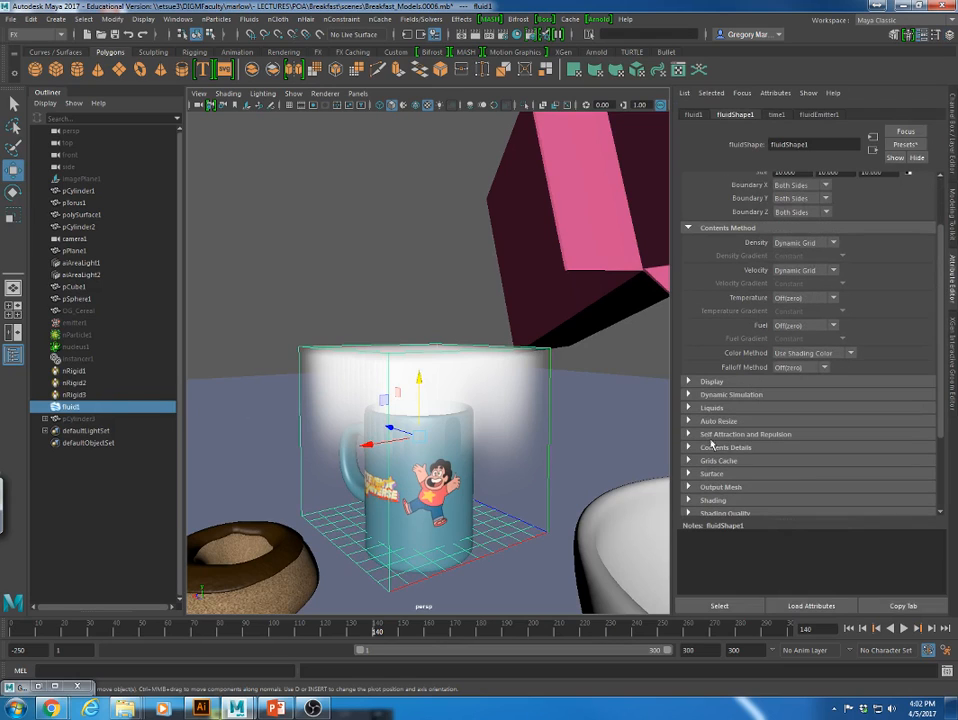
{"action": "left_click", "coordinate": [706, 421]}
{"action": "left_click", "coordinate": [778, 434]}
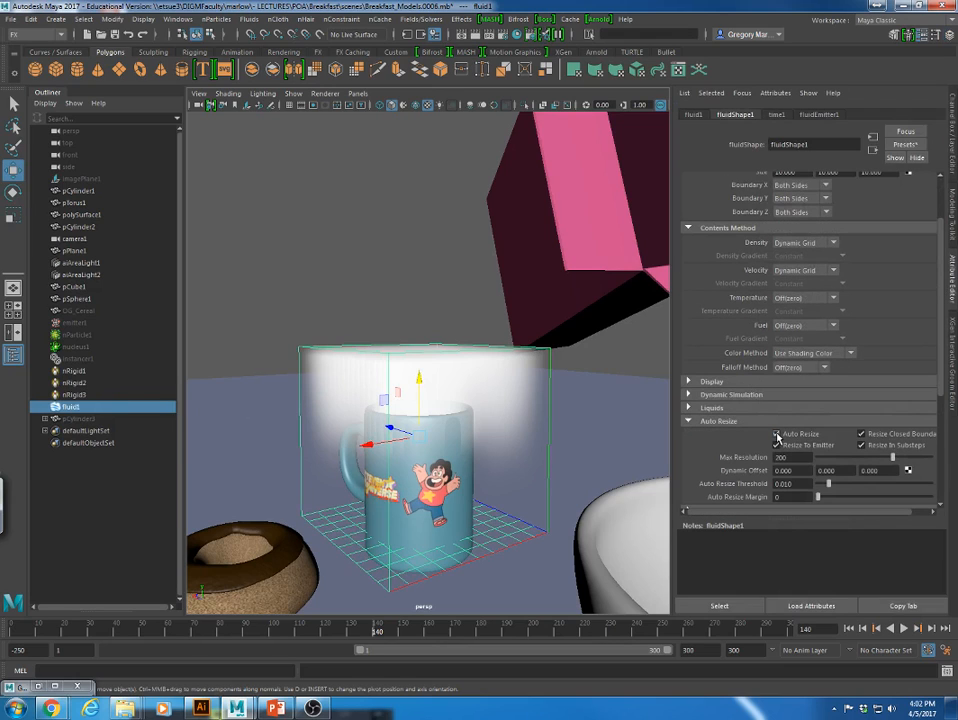
Play the simulation on to about frame 195 to check the resizing container, and bring up its Container Properties.
{"action": "left_click", "coordinate": [903, 628]}
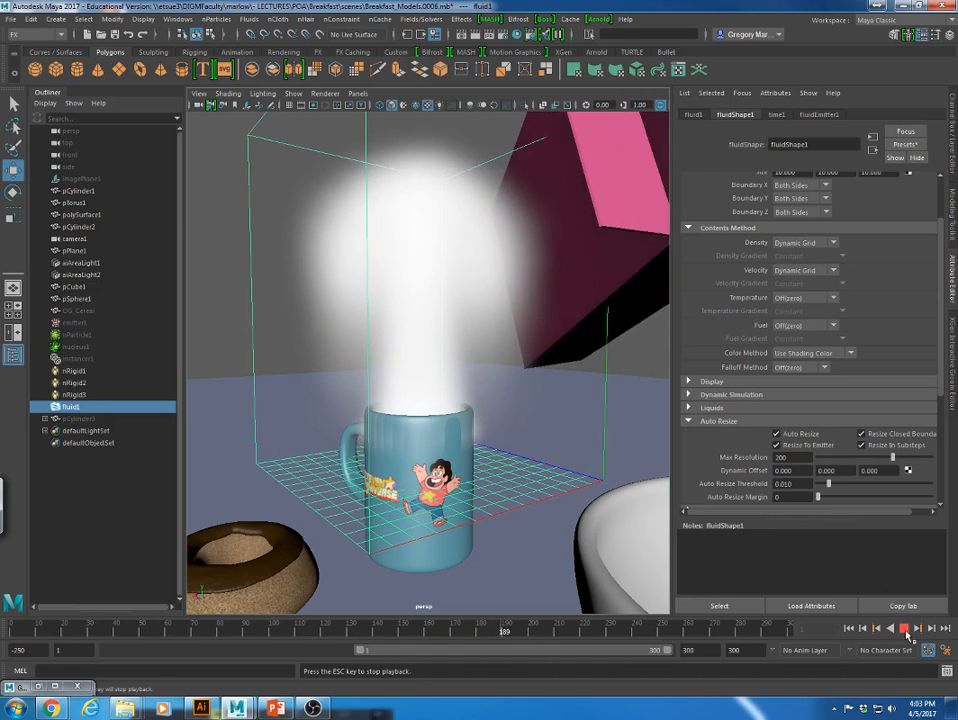
{"action": "left_click", "coordinate": [904, 630]}
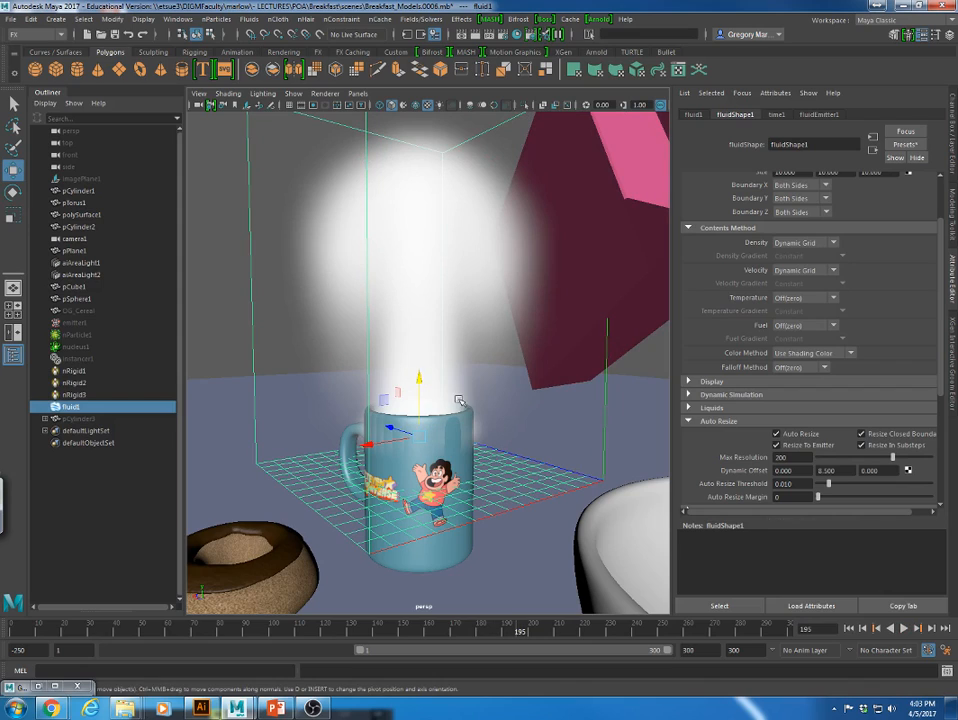
{"action": "scroll", "coordinate": [780, 368], "scroll_direction": "up", "scroll_amount": 3}
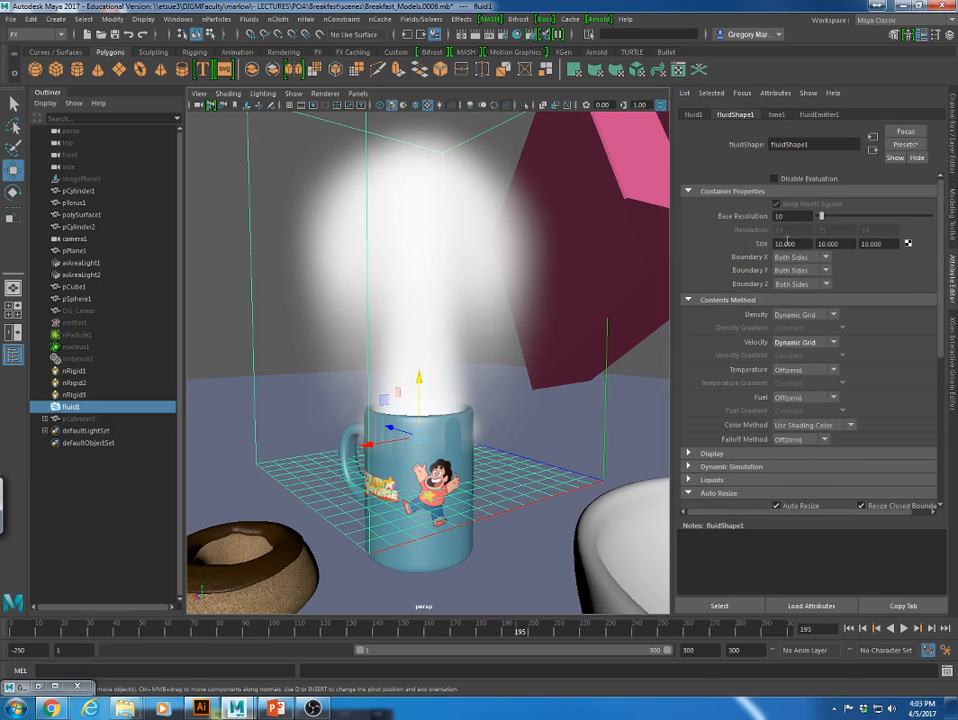
Set the fluid container's Base Resolution to 50 and play the simulation to about frame 60.
{"action": "double_click", "coordinate": [787, 215]}
{"action": "left_click", "coordinate": [904, 629]}
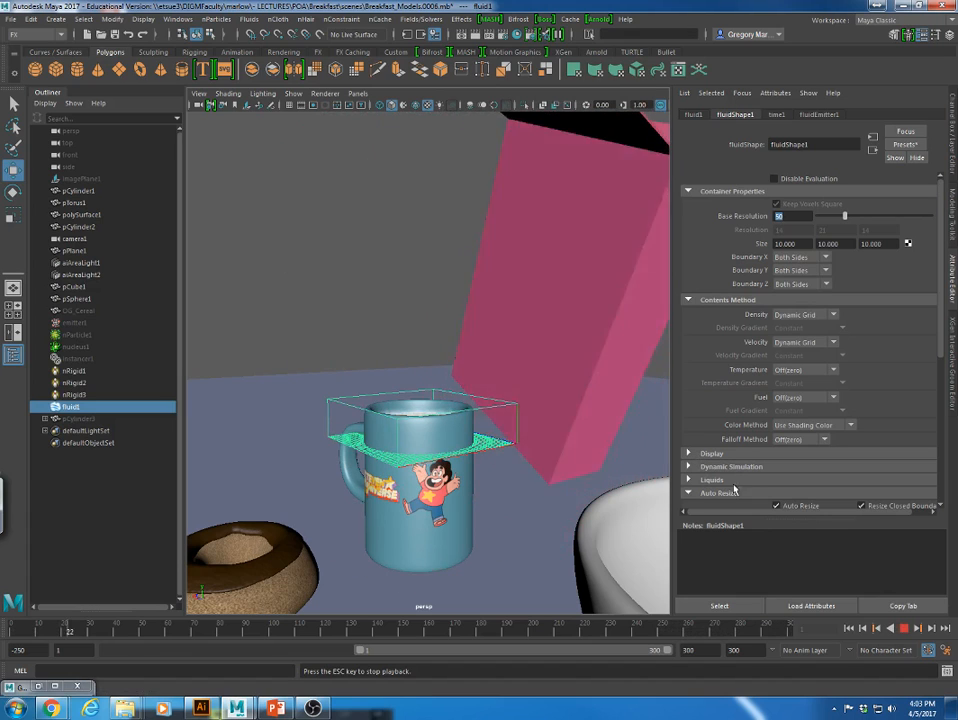
{"action": "left_click", "coordinate": [903, 628]}
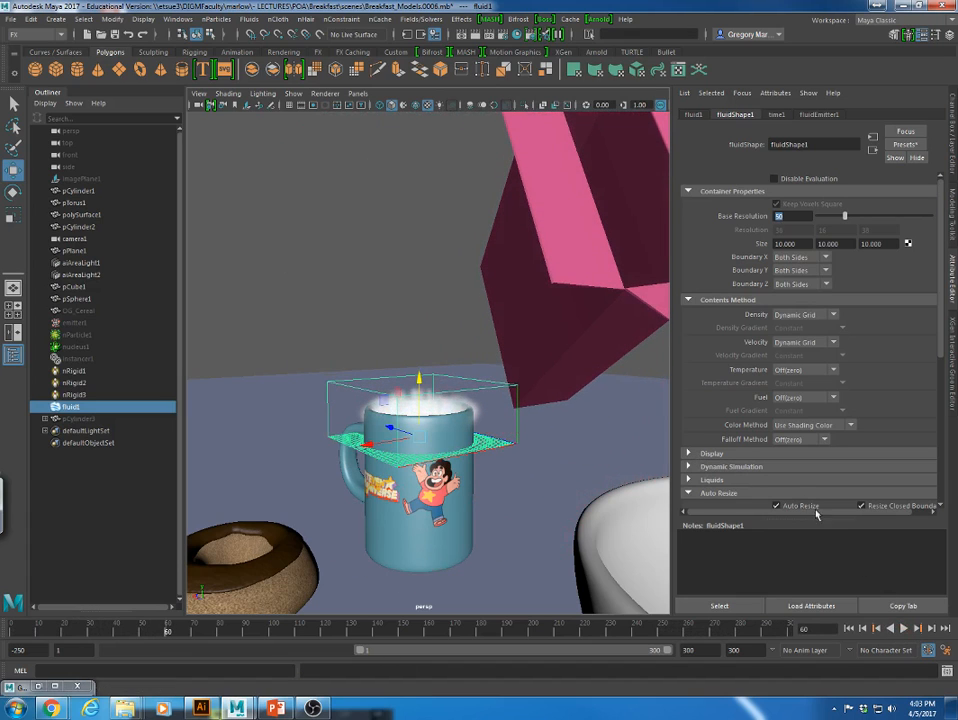
Lower the Density Scale in fluidShape1's density contents details to about 0.134.
{"action": "left_click", "coordinate": [700, 467]}
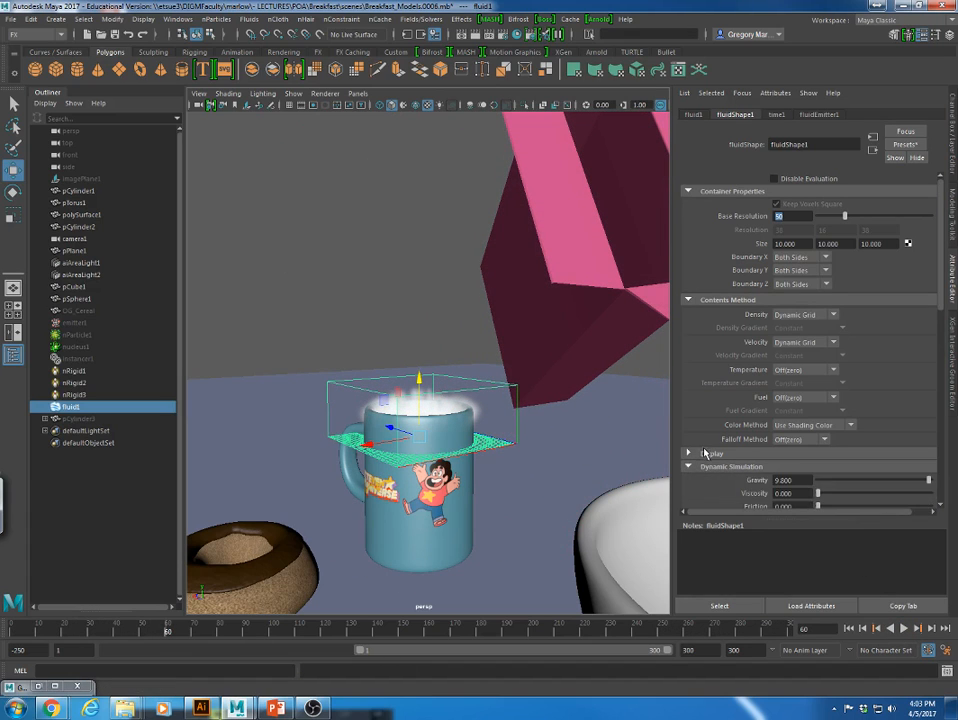
{"action": "scroll", "coordinate": [706, 451], "scroll_direction": "down", "scroll_amount": 8}
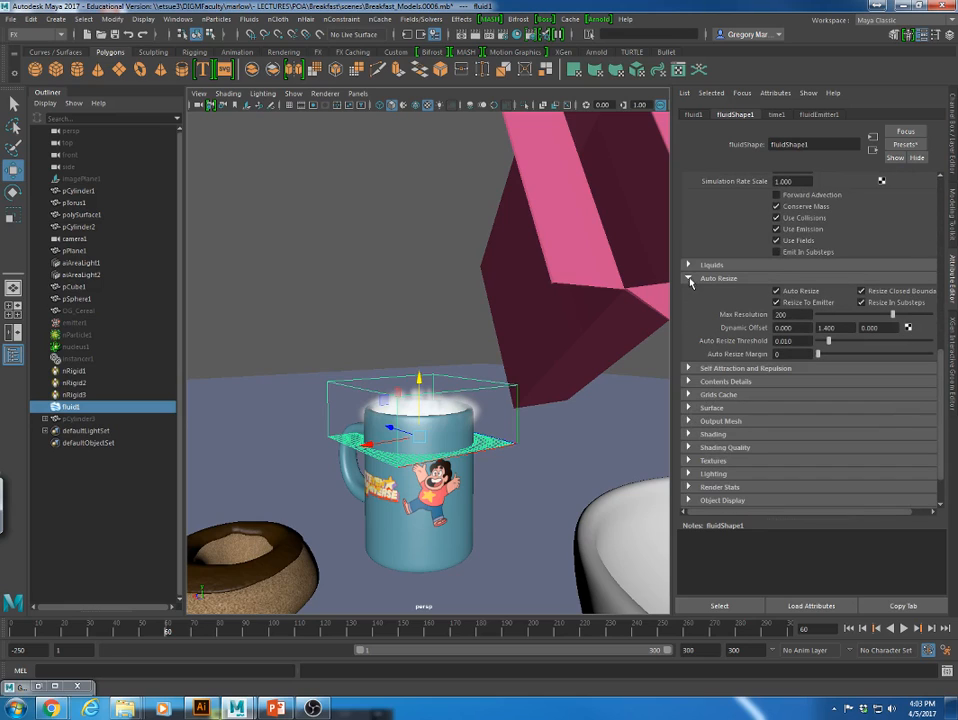
{"action": "left_click", "coordinate": [687, 381]}
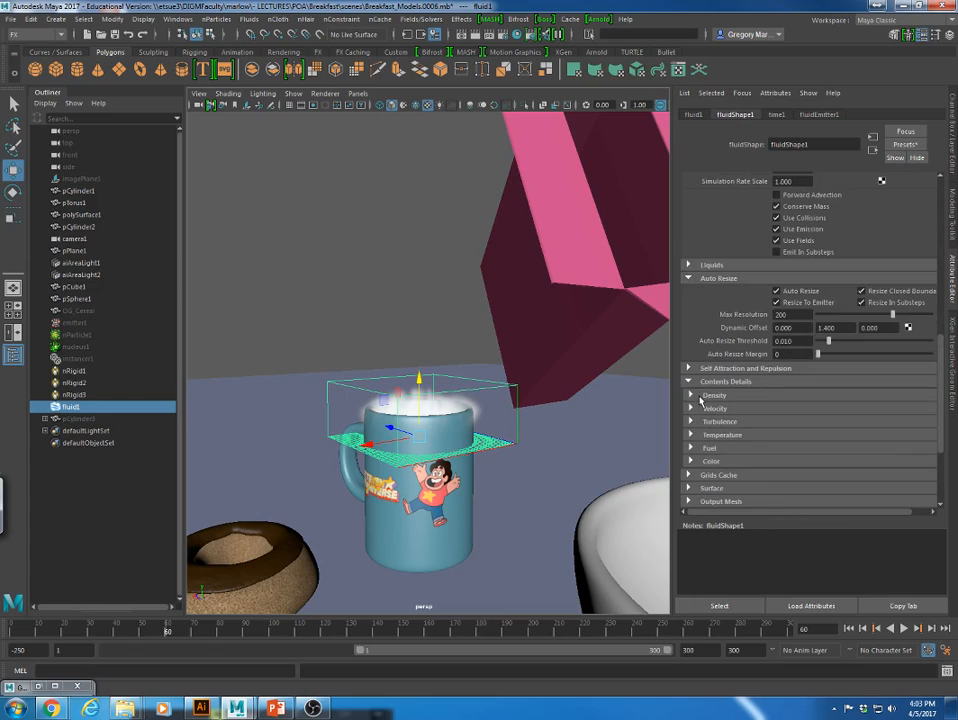
{"action": "left_click", "coordinate": [690, 395]}
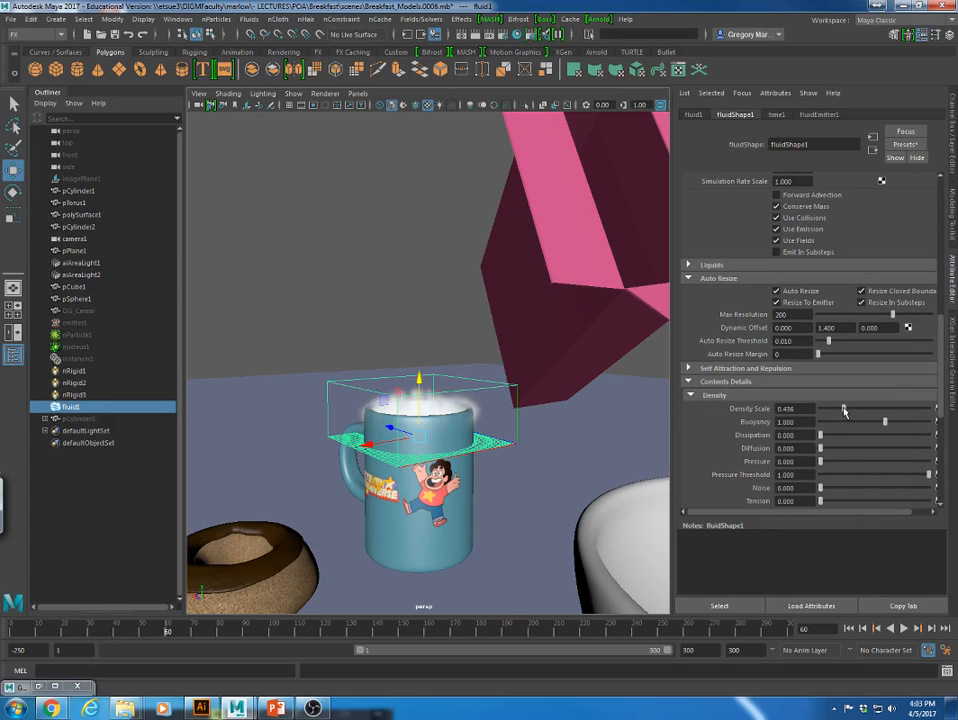
{"action": "left_click_drag", "start_coordinate": [843, 411], "coordinate": [827, 411]}
Render the perspective view in Arnold RenderView to check the steam at the mug, and close the render window.
{"action": "left_click", "coordinate": [598, 19]}
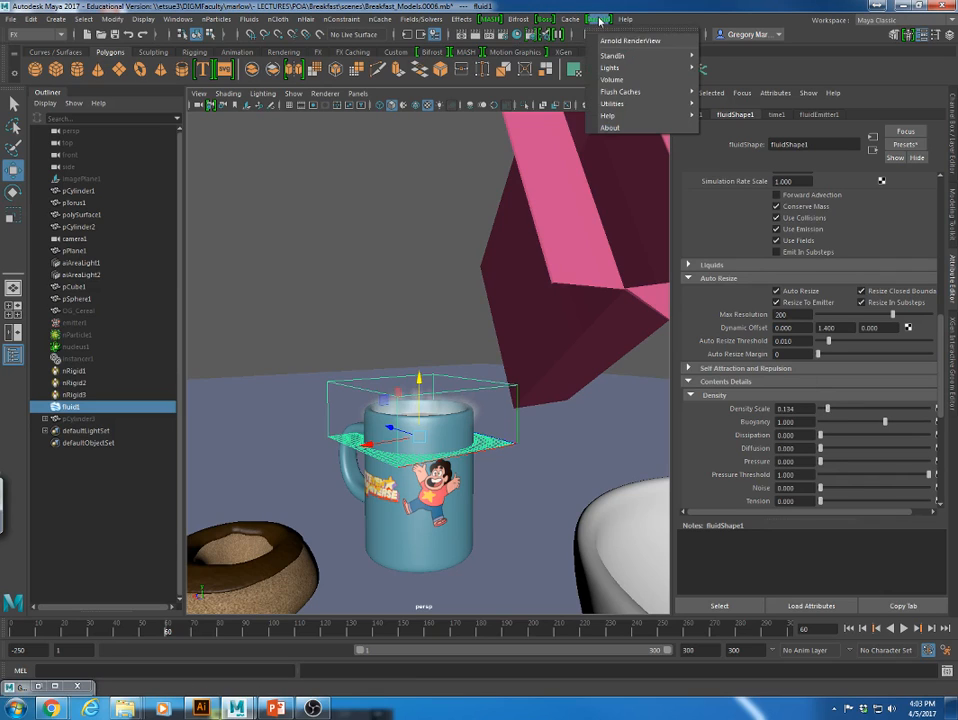
{"action": "left_click", "coordinate": [619, 44]}
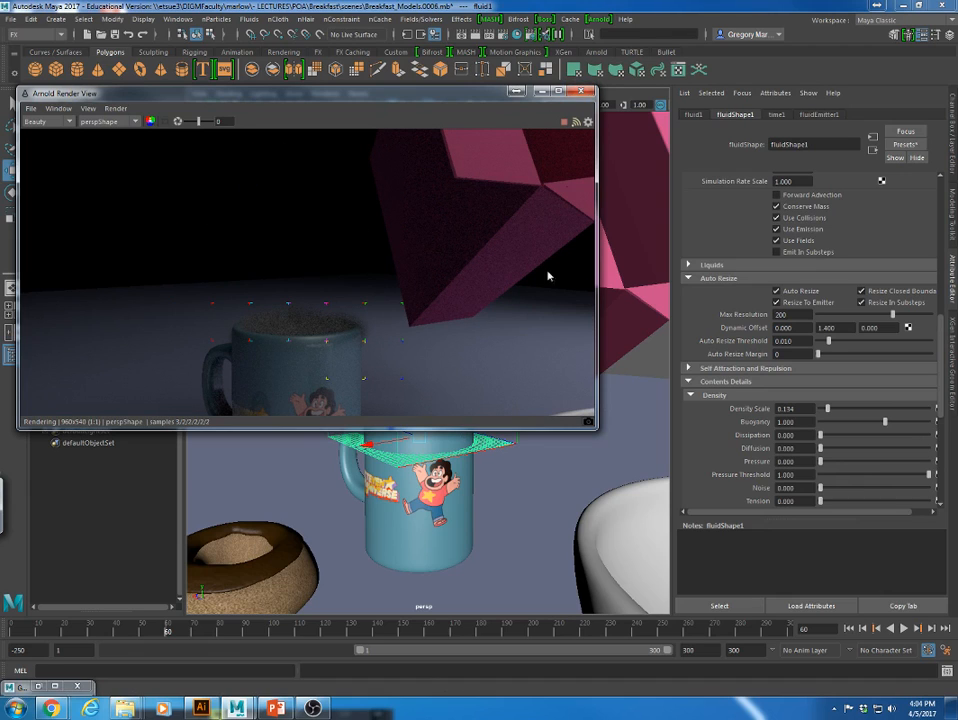
{"action": "left_click", "coordinate": [585, 93]}
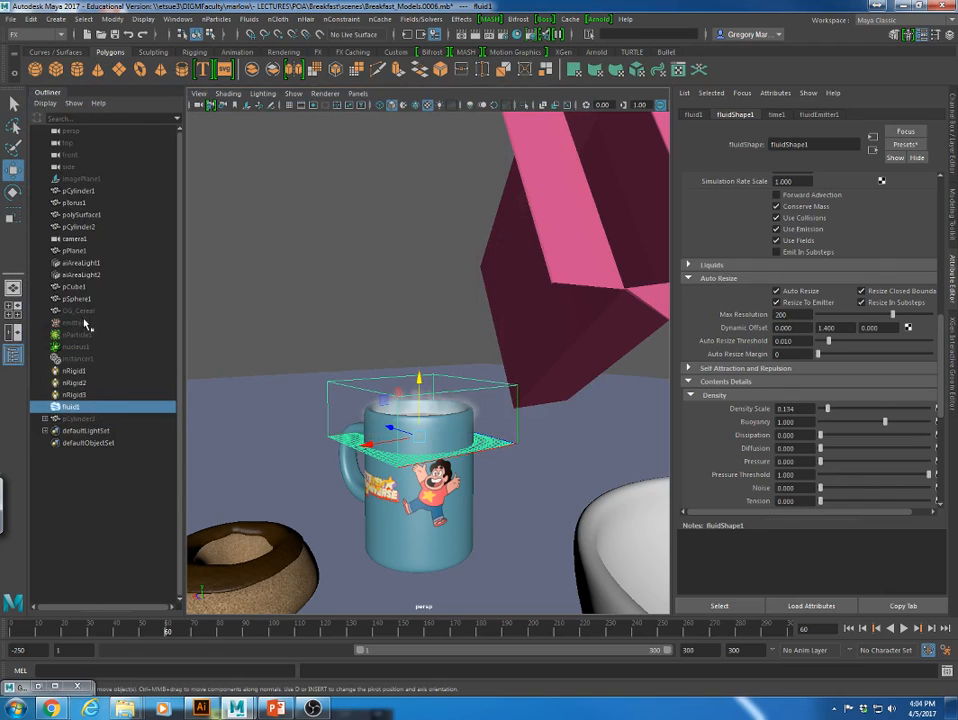
Display the lights in the perspective viewport and select both area lights, aiAreaLight1 and aiAreaLight2.
{"action": "key", "text": "a"}
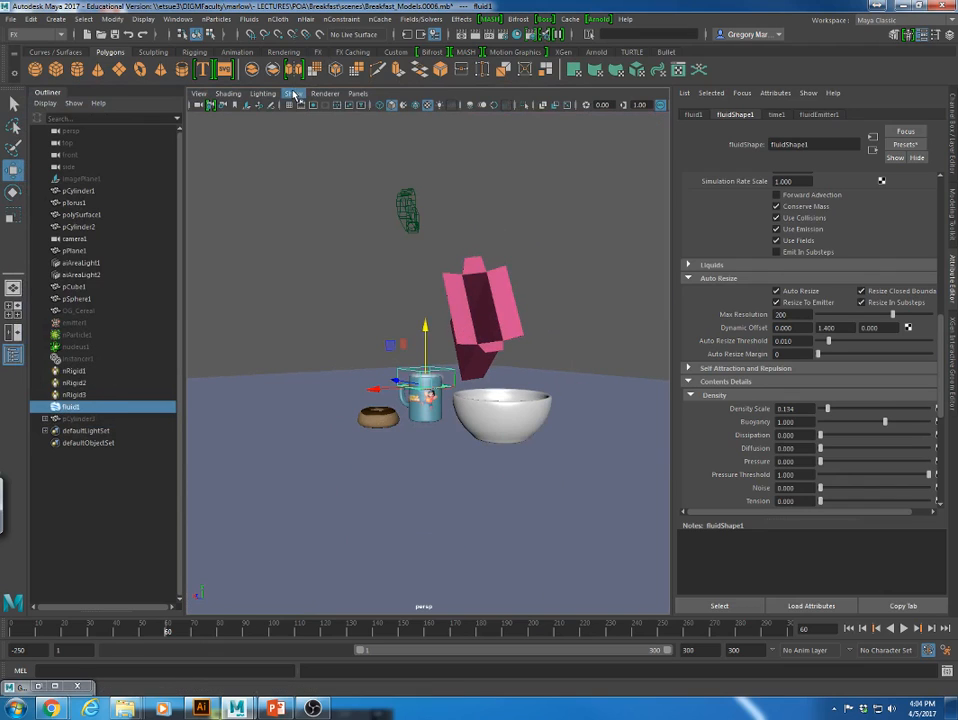
{"action": "left_click", "coordinate": [293, 93]}
{"action": "left_click", "coordinate": [300, 241]}
{"action": "left_click_drag", "start_coordinate": [388, 238], "coordinate": [478, 327], "text": "alt"}
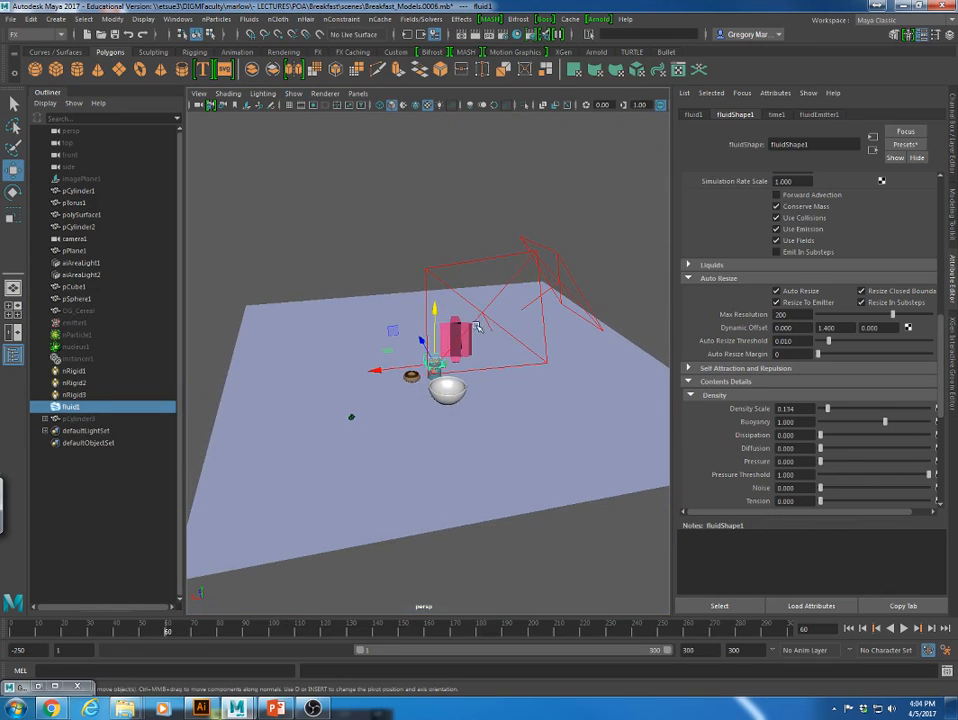
{"action": "left_click", "coordinate": [479, 311]}
{"action": "left_click", "coordinate": [567, 285], "text": "shift"}
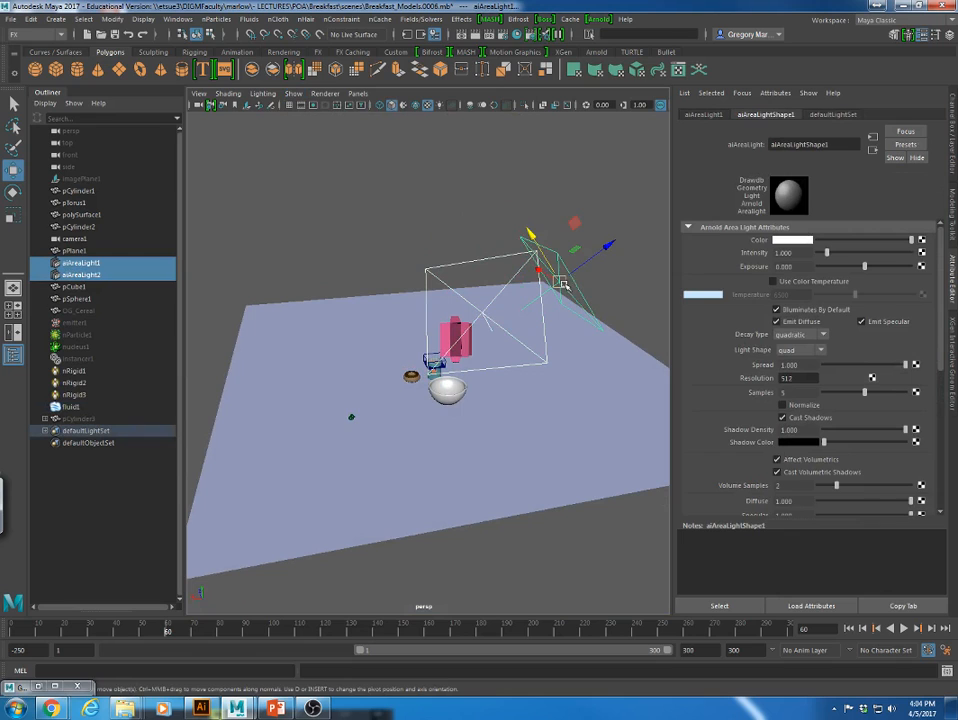
{"action": "left_click_drag", "start_coordinate": [556, 282], "coordinate": [498, 331], "text": "alt"}
{"action": "key", "text": "w"}
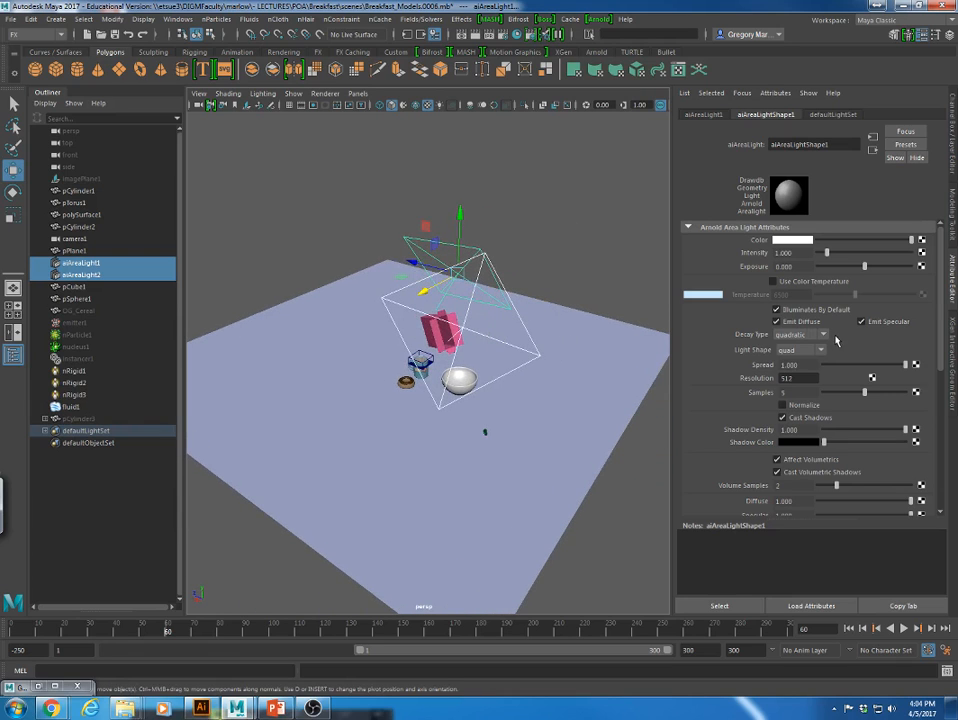
Select aiAreaLight2 alone and raise its Exposure to about 0.855.
{"action": "left_click", "coordinate": [541, 253]}
{"action": "left_click", "coordinate": [430, 281]}
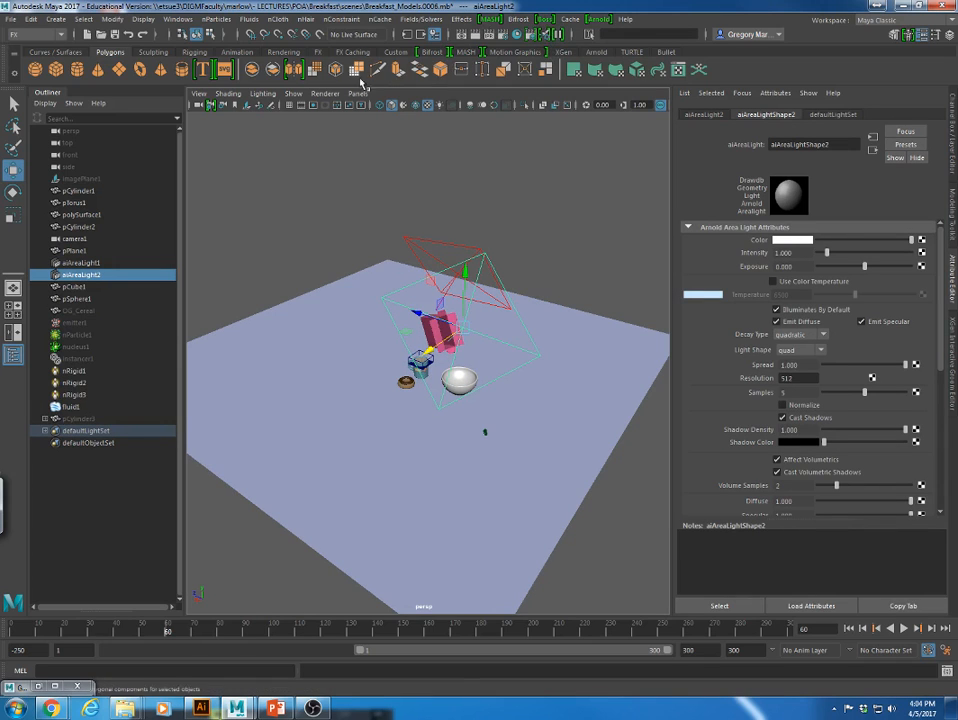
{"action": "right_click_drag", "start_coordinate": [353, 220], "coordinate": [770, 400], "text": "alt"}
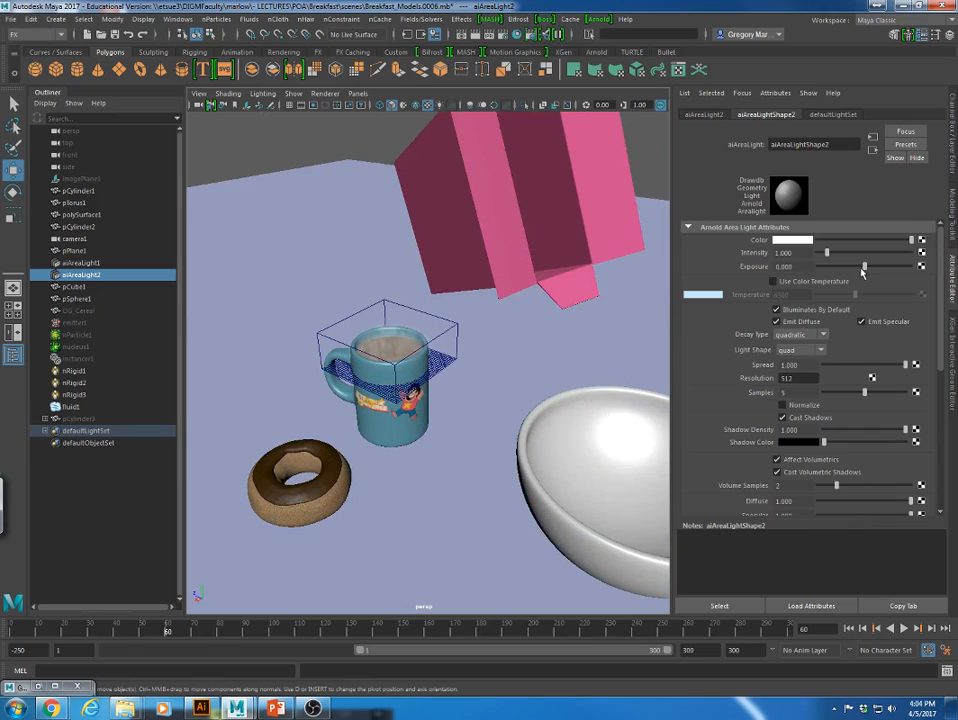
{"action": "left_click_drag", "start_coordinate": [863, 268], "coordinate": [872, 268]}
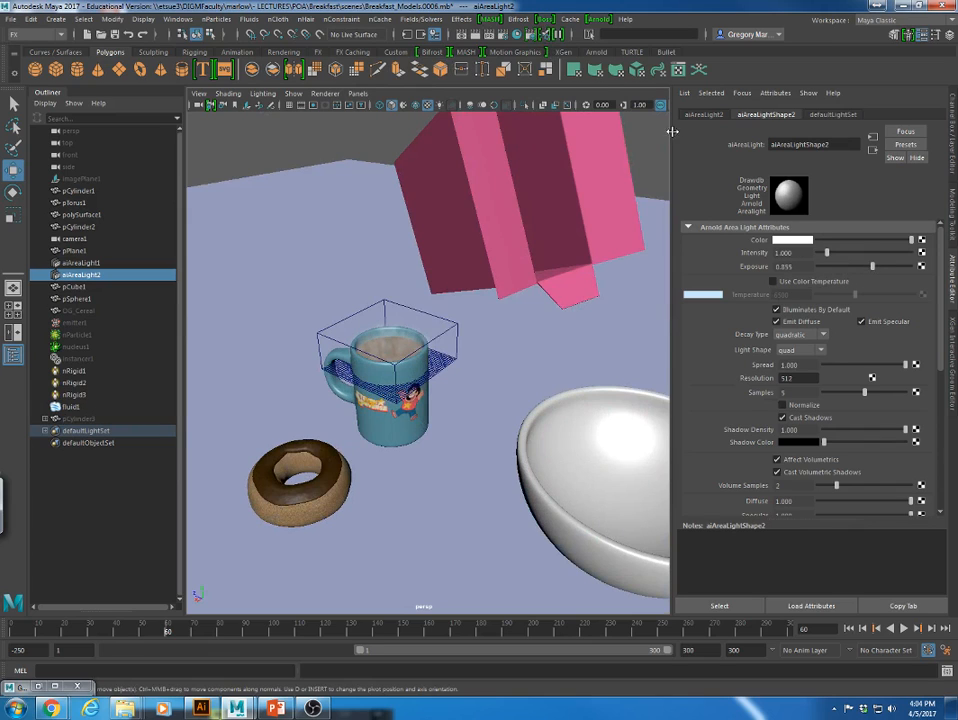
Render the mug, donut and bowl in Arnold RenderView to check the brighter light, and close the render window.
{"action": "left_click", "coordinate": [598, 19]}
{"action": "left_click", "coordinate": [614, 37]}
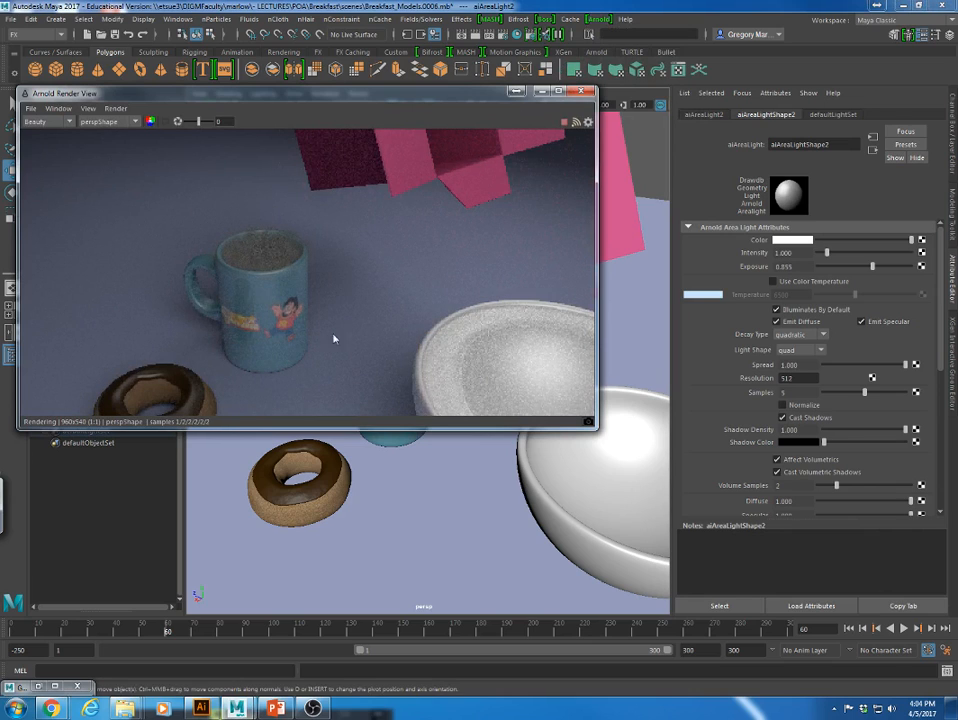
{"action": "scroll", "coordinate": [401, 370], "scroll_direction": "down", "scroll_amount": 4}
{"action": "scroll", "coordinate": [462, 338], "scroll_direction": "up", "scroll_amount": 2}
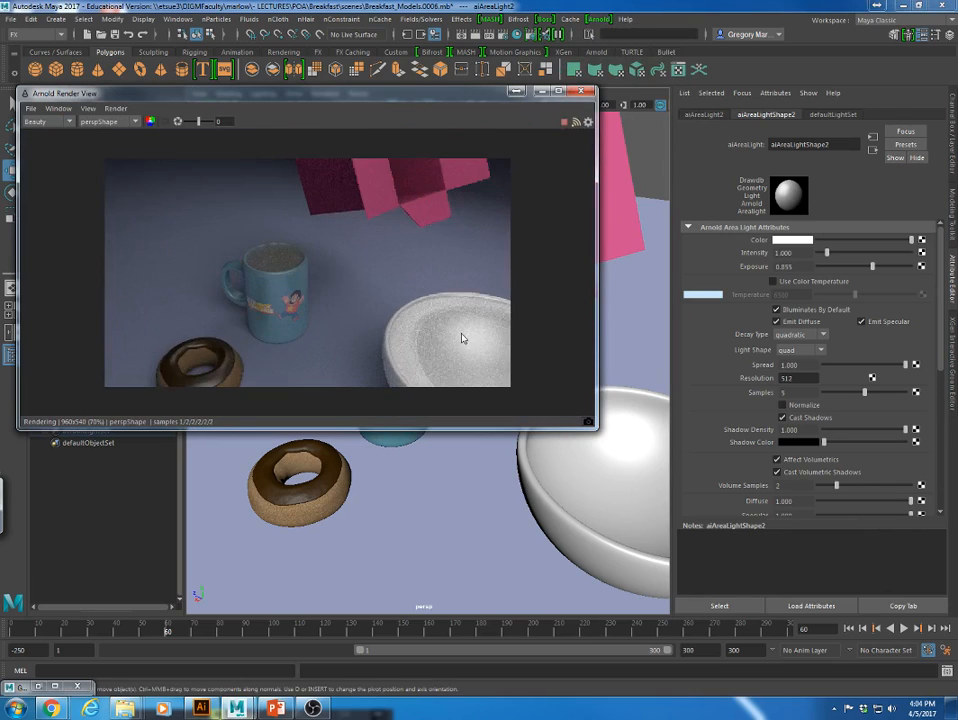
{"action": "left_click", "coordinate": [583, 92]}
Scale aiAreaLight2 up to roughly twice its size and set its Exposure to 1.2.
{"action": "scroll", "coordinate": [473, 343], "scroll_direction": "down", "scroll_amount": 8}
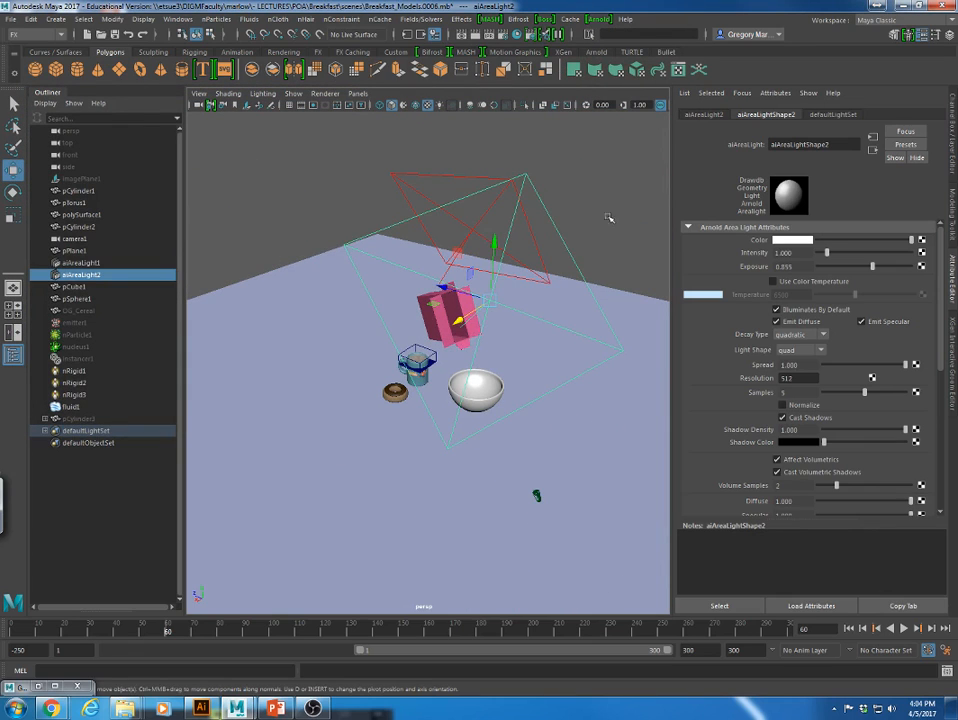
{"action": "left_click", "coordinate": [609, 218]}
{"action": "left_click", "coordinate": [487, 299]}
{"action": "key", "text": "r"}
{"action": "left_click_drag", "start_coordinate": [487, 299], "coordinate": [768, 303]}
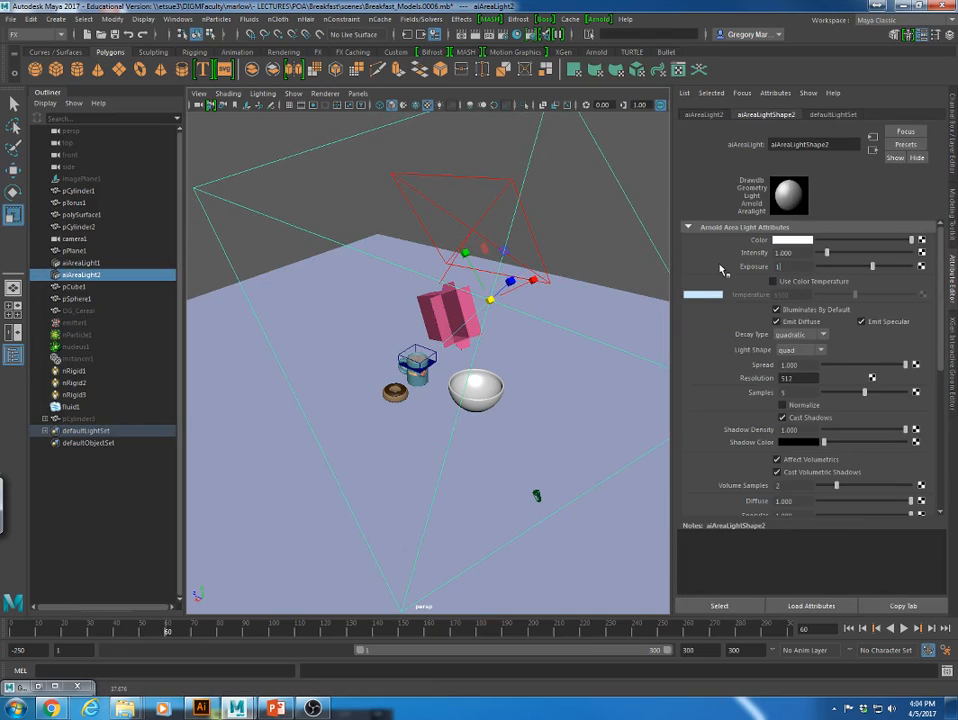
{"action": "key", "text": "Return"}
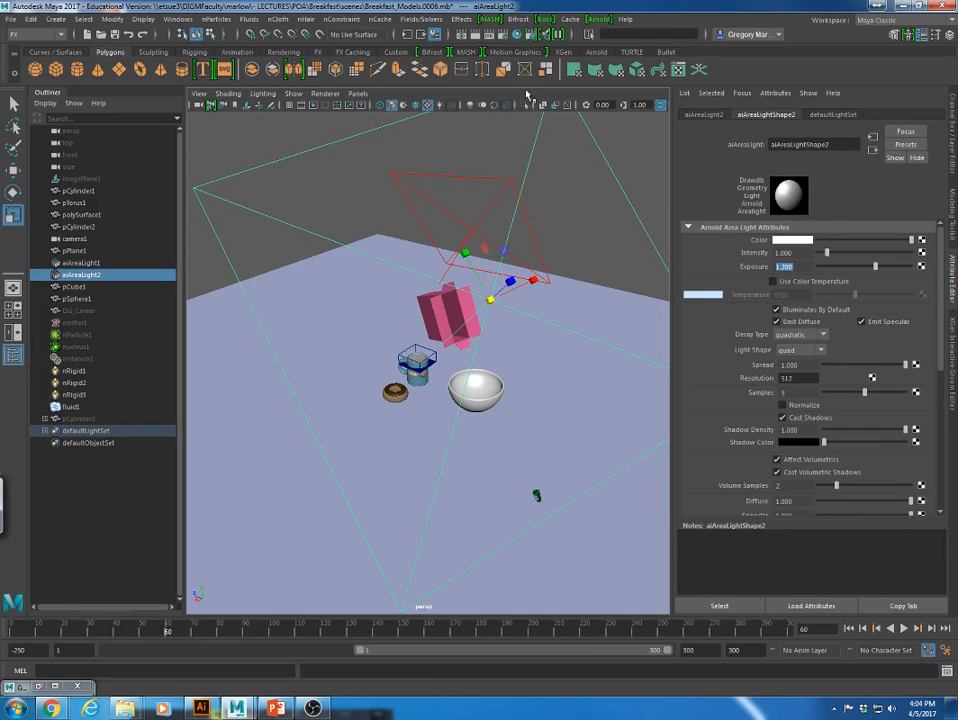
Render the whole scene in Arnold RenderView to check the enlarged light, and close the render window.
{"action": "left_click", "coordinate": [597, 19]}
{"action": "left_click", "coordinate": [630, 41]}
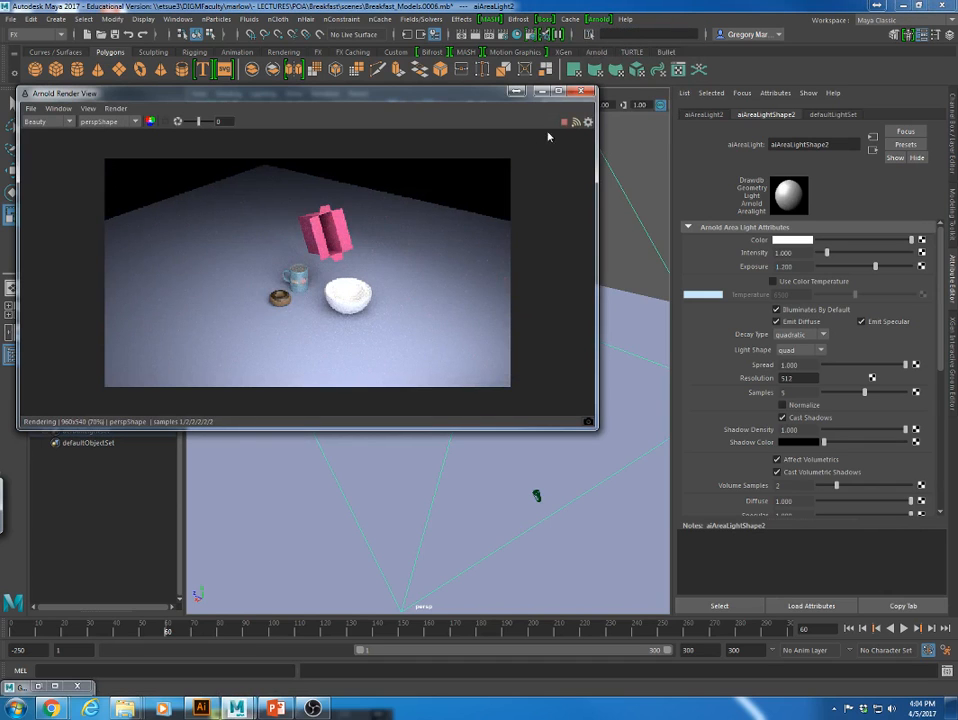
{"action": "left_click", "coordinate": [587, 93]}
Render a close view of the mug in Arnold RenderView and move the render window clear of the mug in the viewport.
{"action": "key", "text": "f"}
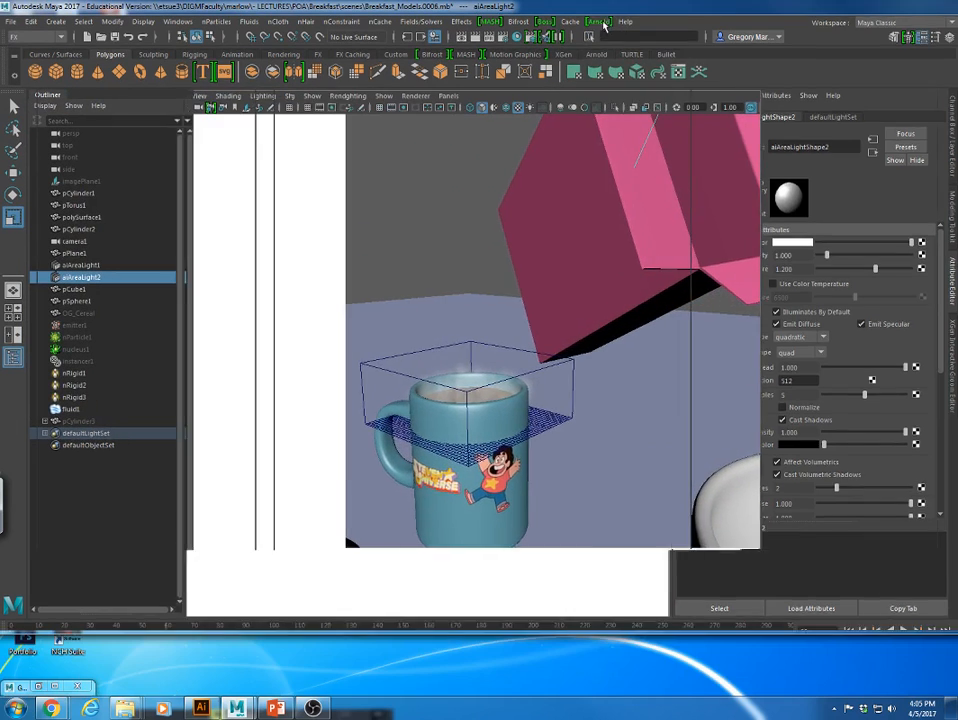
{"action": "left_click", "coordinate": [598, 21]}
{"action": "left_click", "coordinate": [630, 43]}
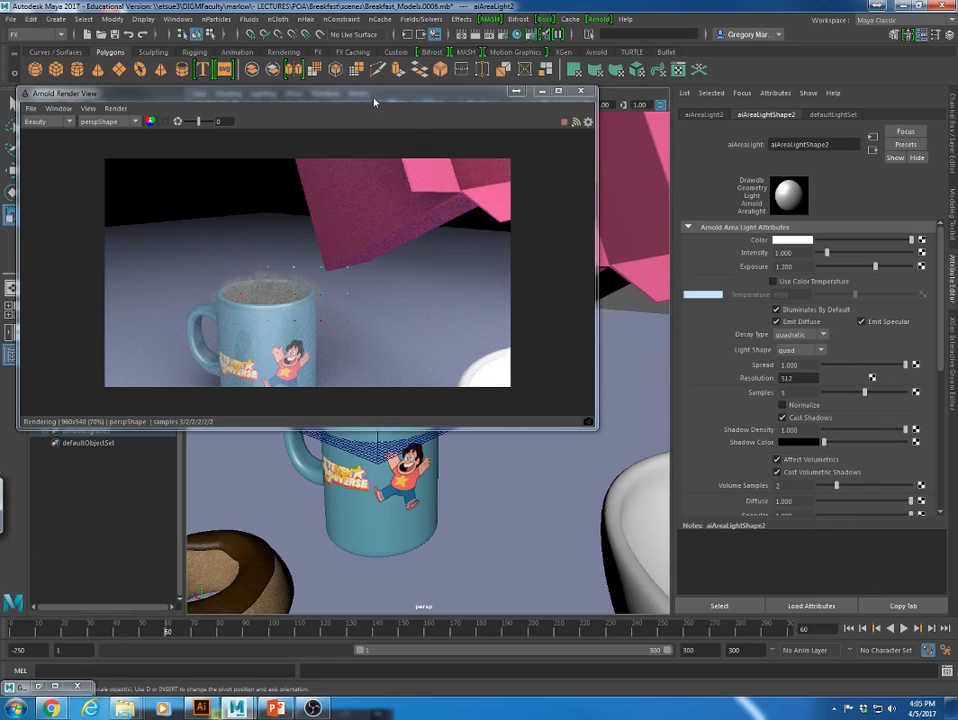
{"action": "left_click_drag", "start_coordinate": [374, 100], "coordinate": [744, 24]}
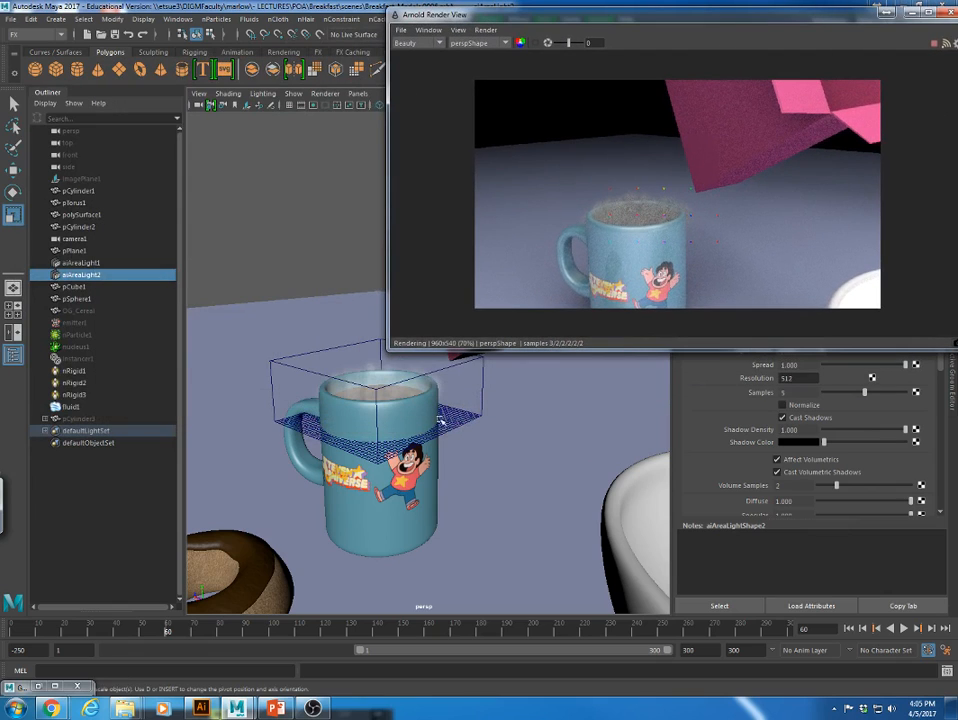
Select the fluid1 container and set its Density Scale to about 0.358, trying lower and higher values while the render updates.
{"action": "left_click", "coordinate": [309, 374]}
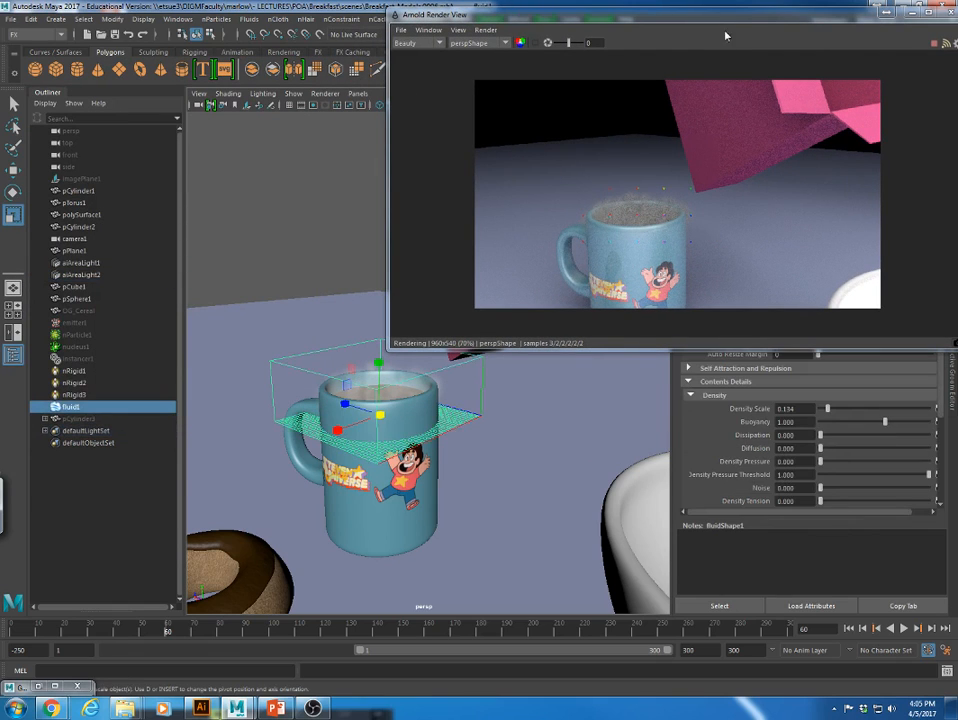
{"action": "left_click_drag", "start_coordinate": [726, 16], "coordinate": [323, 27]}
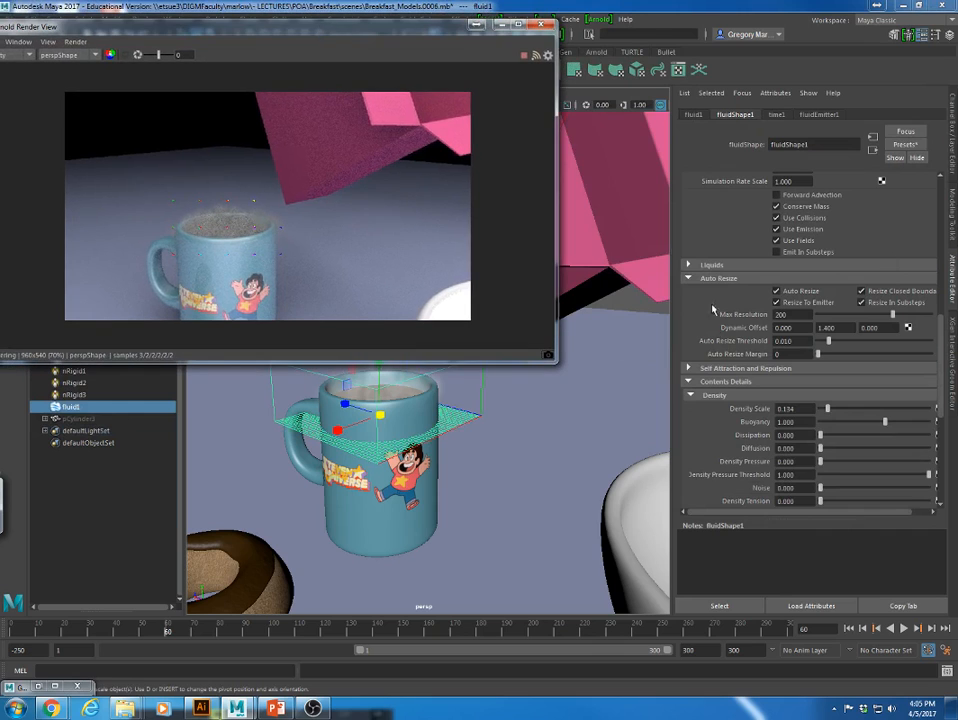
{"action": "left_click_drag", "start_coordinate": [827, 412], "coordinate": [811, 414]}
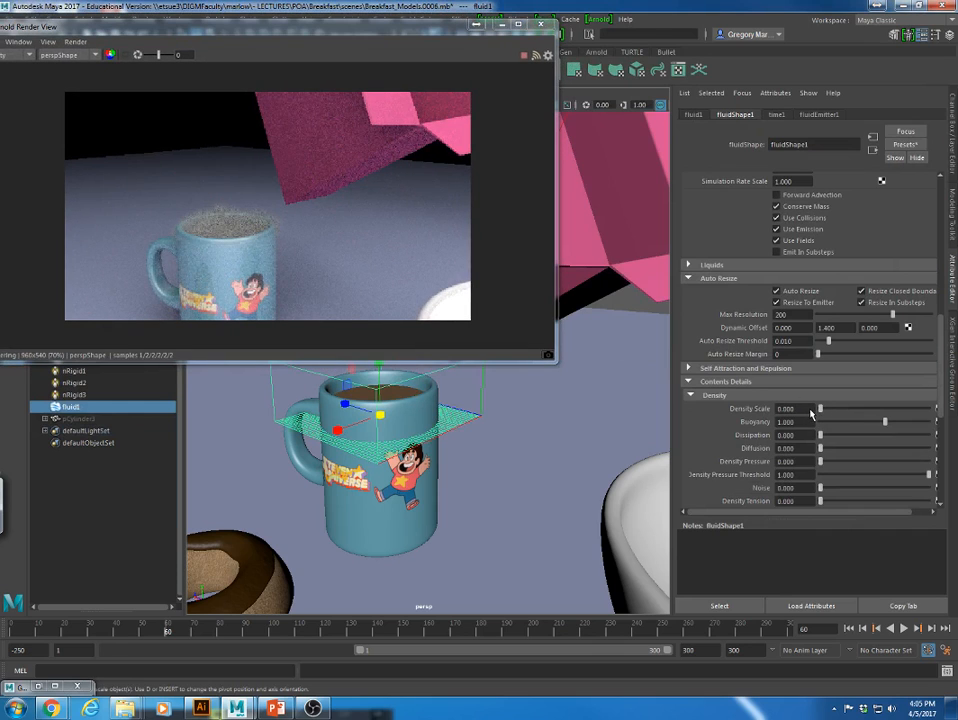
{"action": "left_click_drag", "start_coordinate": [822, 410], "coordinate": [925, 415]}
{"action": "left_click_drag", "start_coordinate": [847, 409], "coordinate": [839, 409]}
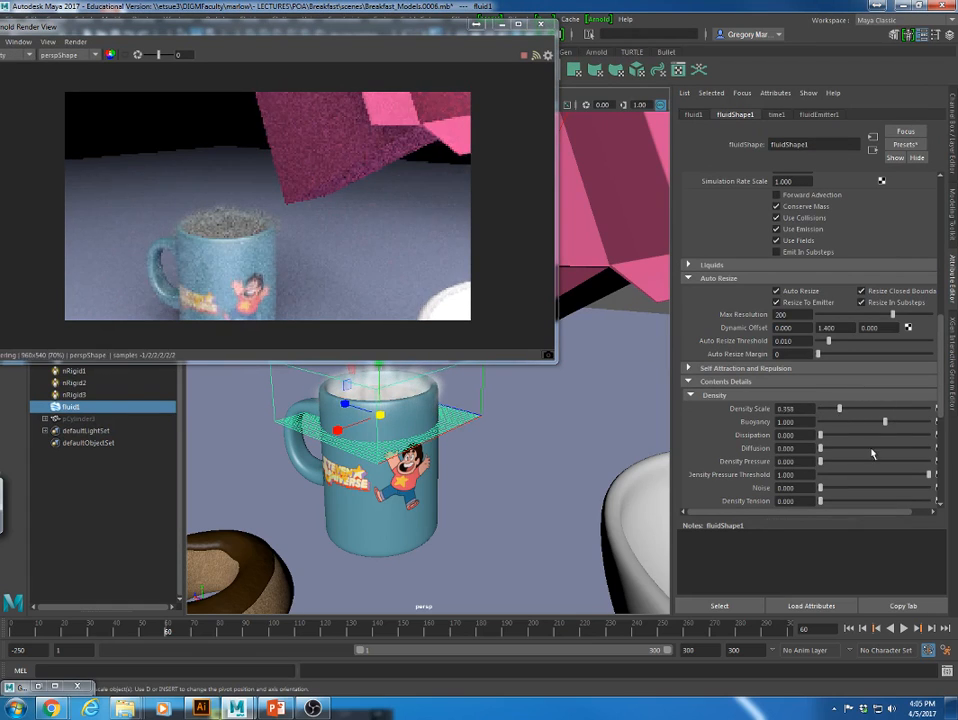
Set the fluid's density Buoyancy to 5 and replay the simulation from the start to about frame 71.
{"action": "left_click_drag", "start_coordinate": [884, 424], "coordinate": [935, 423]}
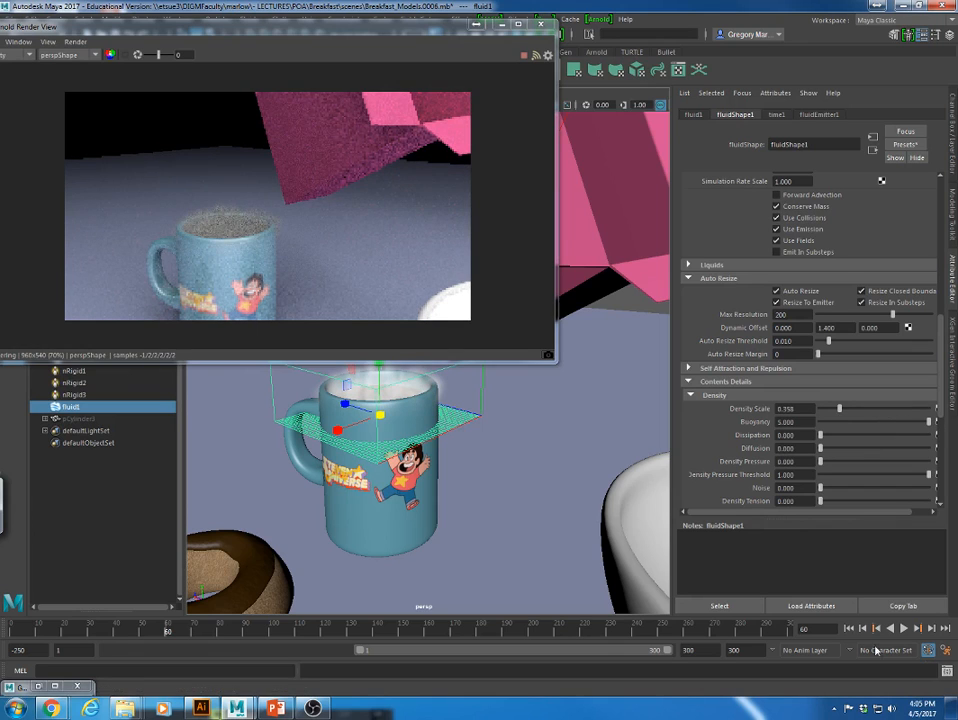
{"action": "left_click", "coordinate": [849, 628]}
{"action": "left_click", "coordinate": [903, 628]}
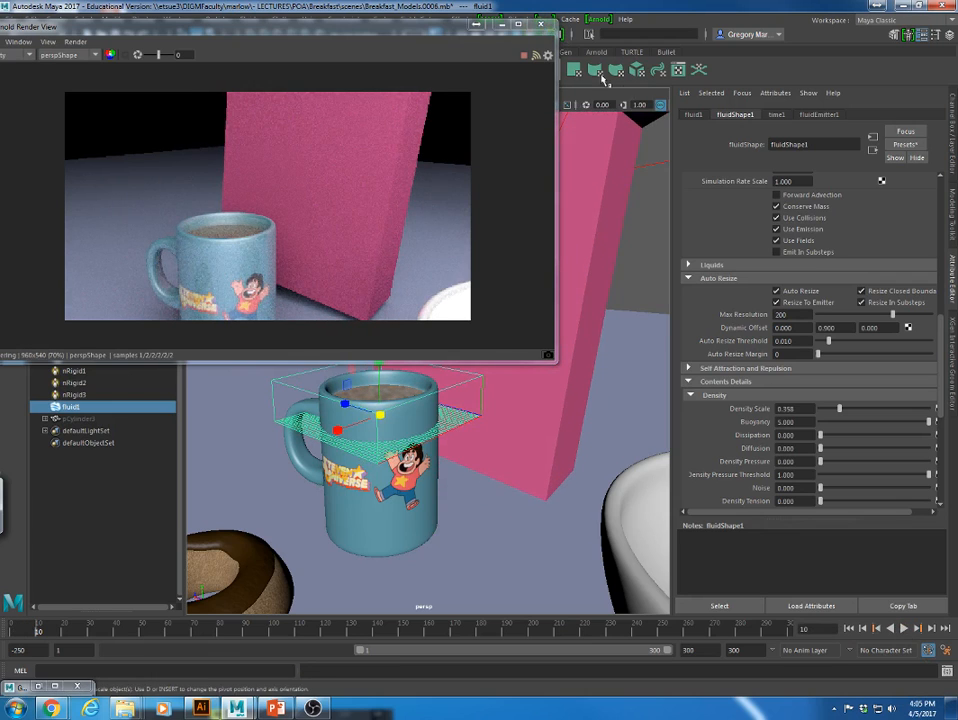
{"action": "left_click", "coordinate": [903, 628]}
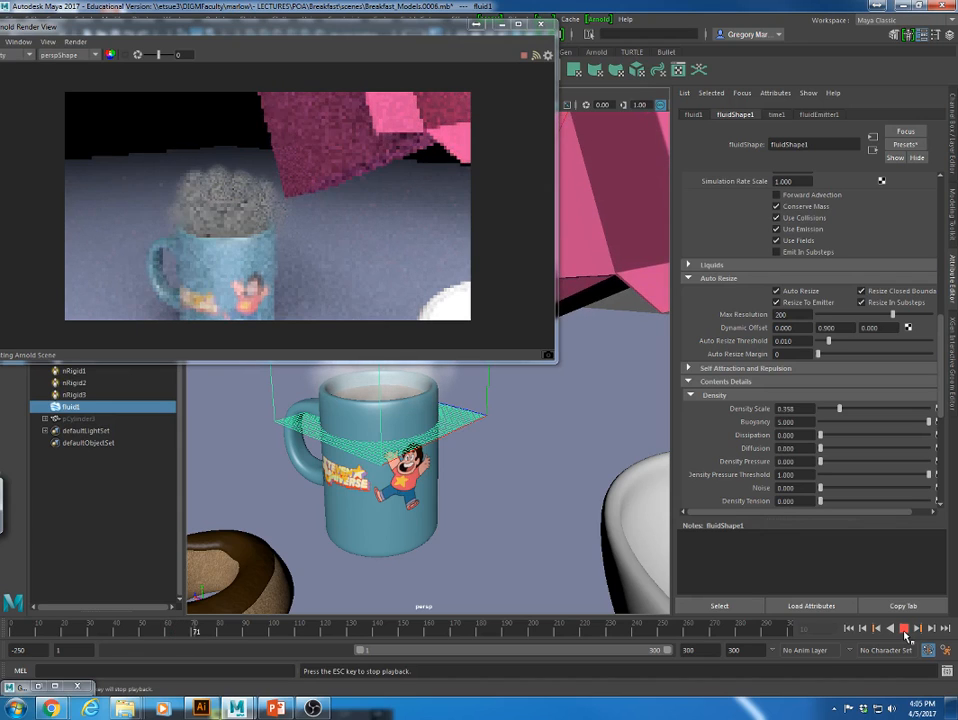
{"action": "left_click", "coordinate": [905, 635]}
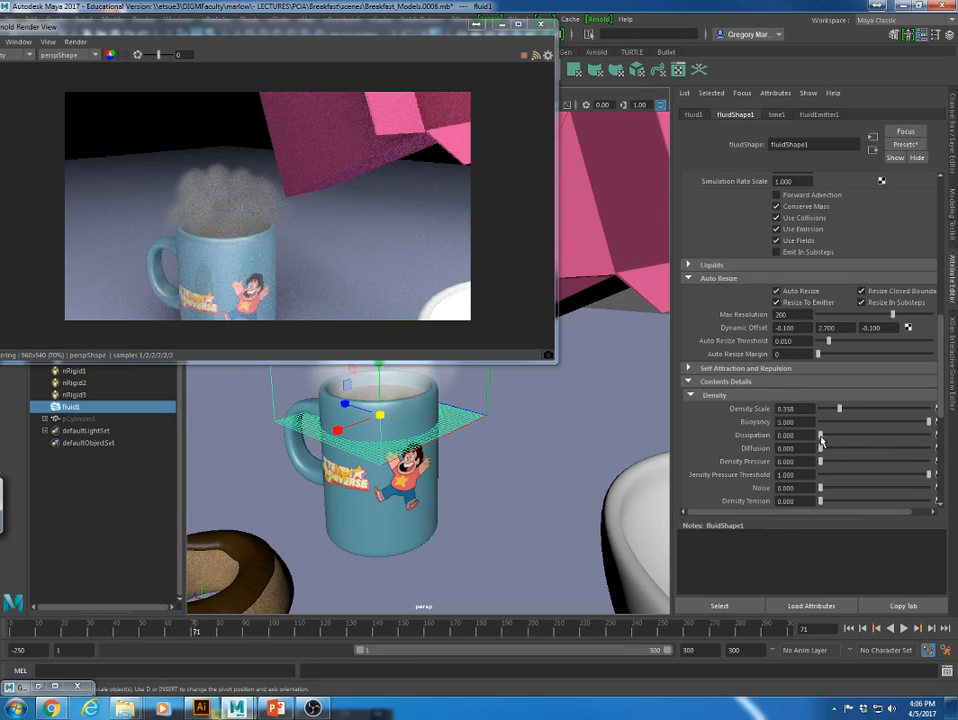
Set the fluid's density Dissipation to 3.
{"action": "left_click_drag", "start_coordinate": [822, 440], "coordinate": [928, 436]}
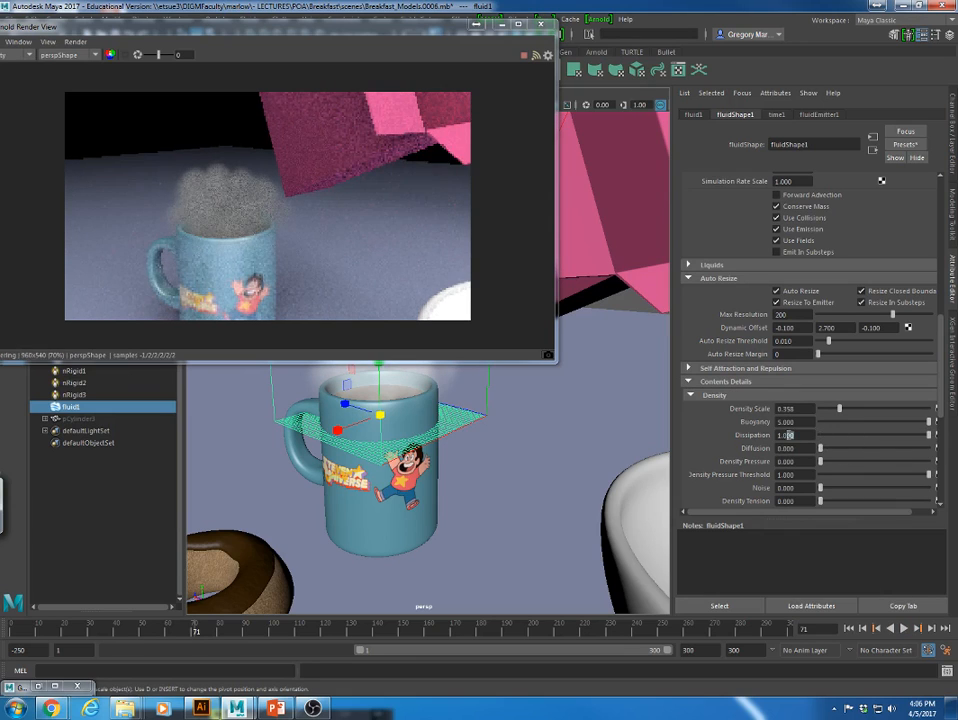
{"action": "type", "text": "3"}
{"action": "key", "text": "Return"}
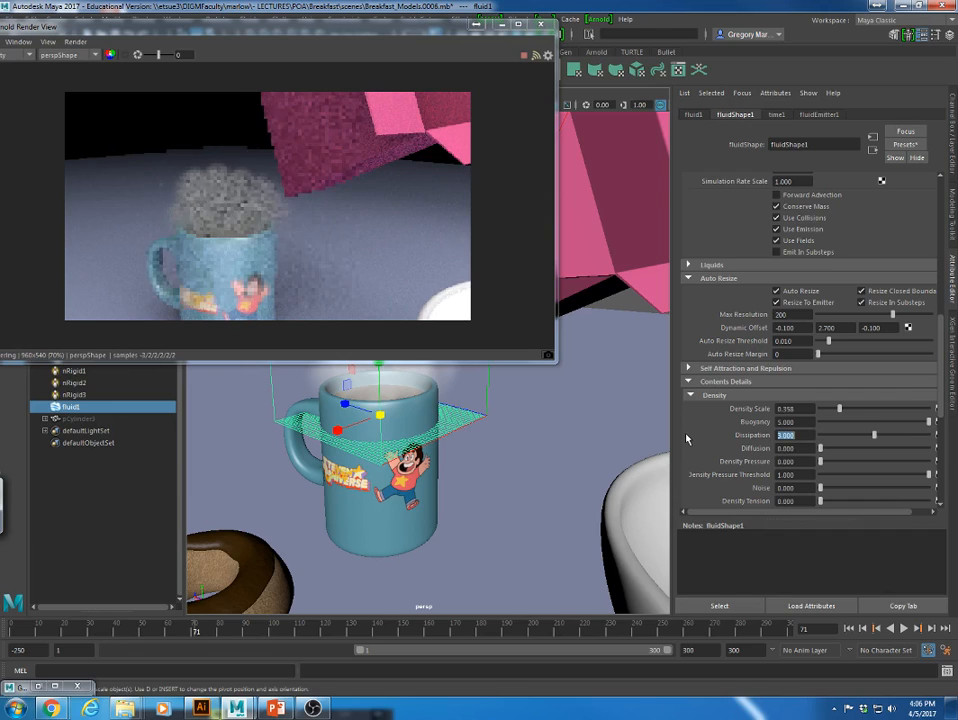
Set the fluid's Turbulence Strength to about 0.235 and its Frequency to about 0.279.
{"action": "scroll", "coordinate": [817, 434], "scroll_direction": "down", "scroll_amount": 5}
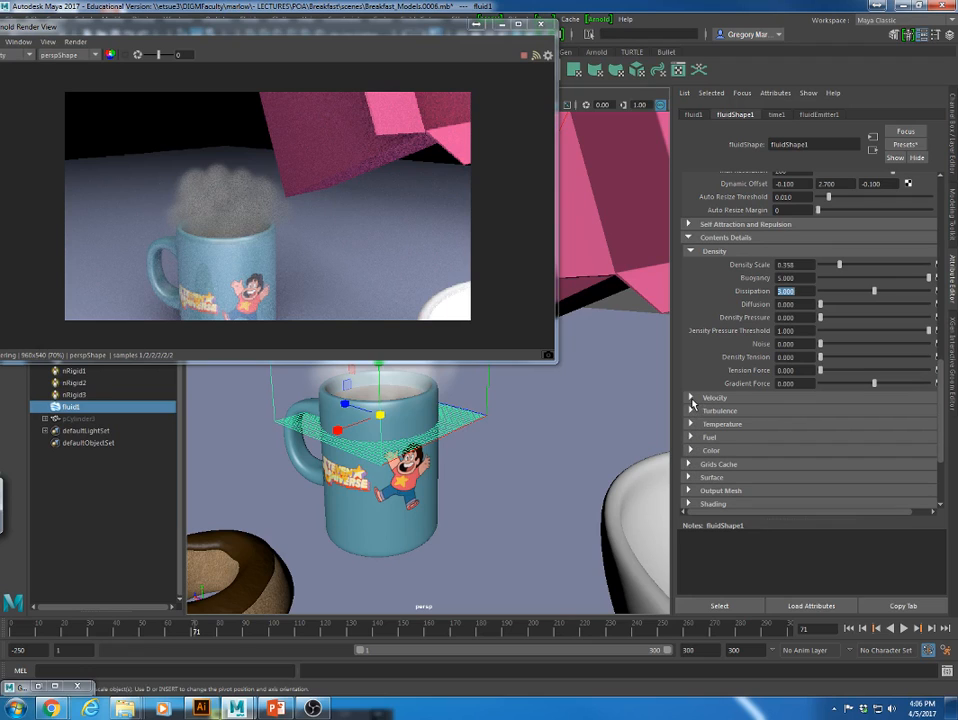
{"action": "left_click", "coordinate": [690, 411]}
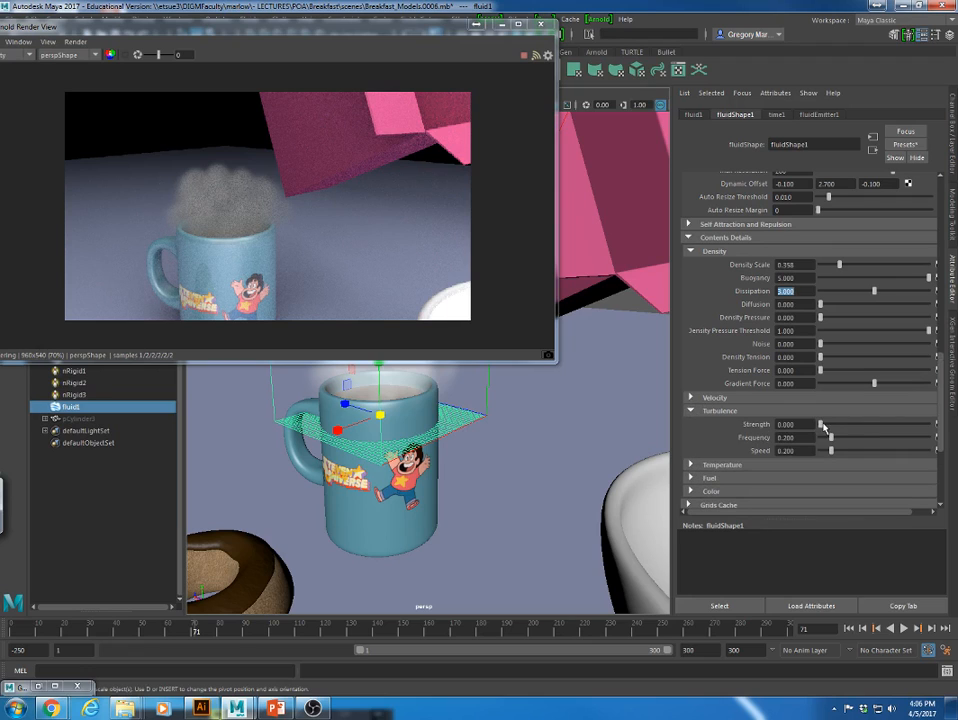
{"action": "left_click_drag", "start_coordinate": [821, 425], "coordinate": [830, 425]}
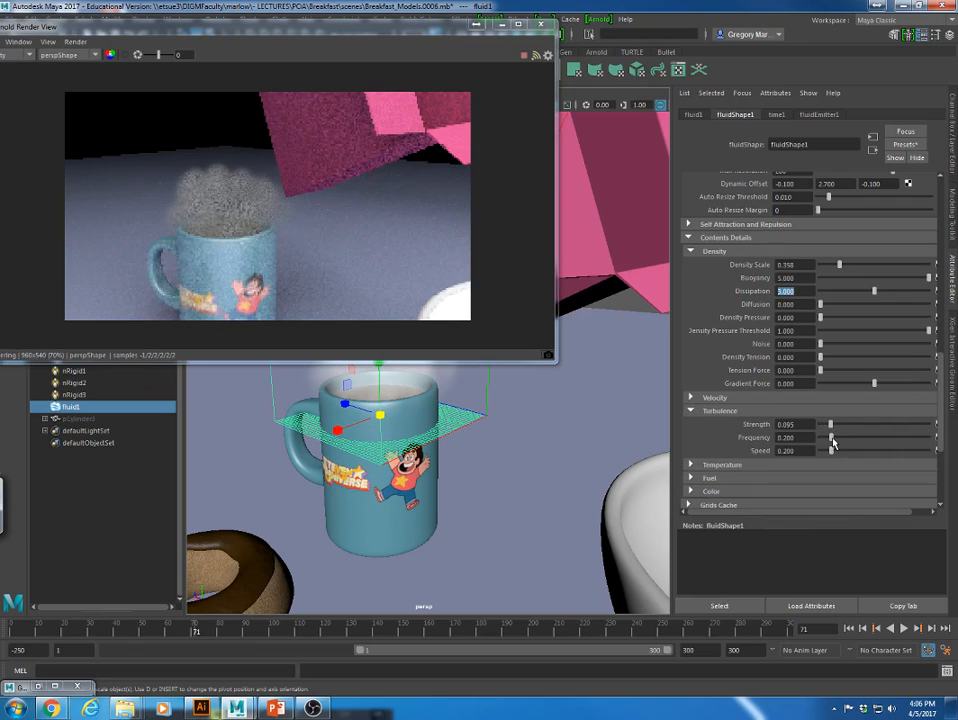
{"action": "left_click_drag", "start_coordinate": [831, 438], "coordinate": [845, 425]}
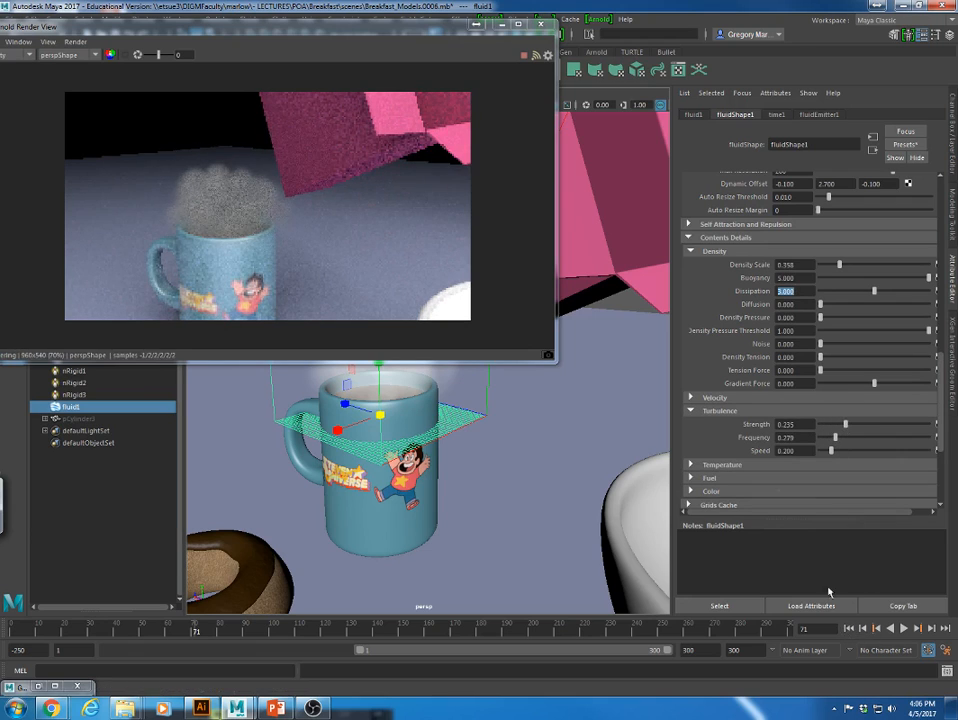
Close the render window and replay the smoke simulation from the start to about frame 148.
{"action": "left_click", "coordinate": [760, 580]}
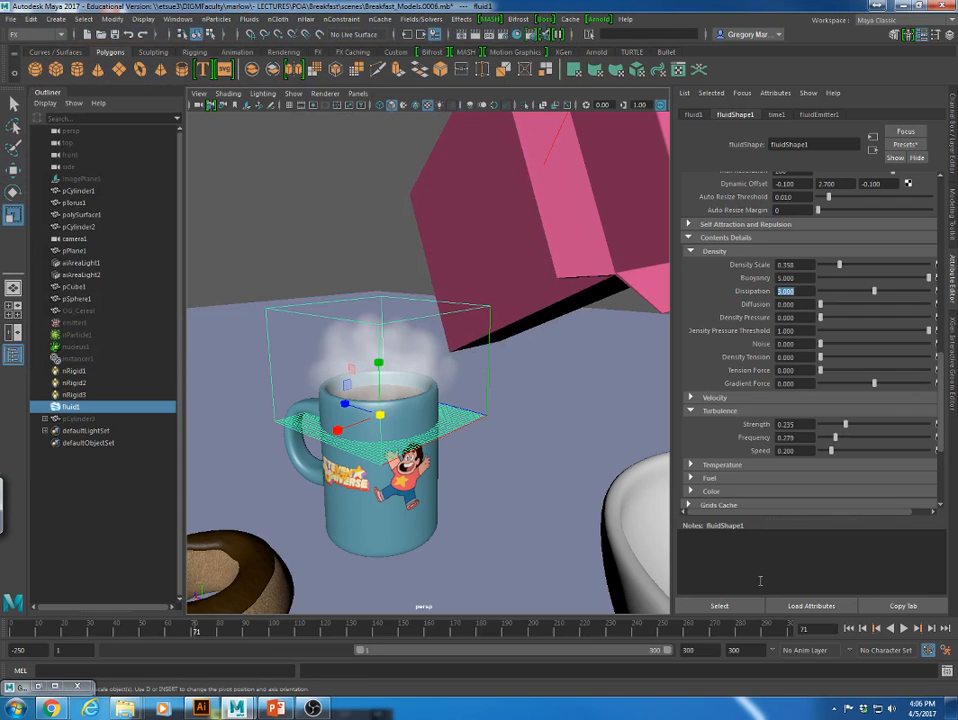
{"action": "left_click", "coordinate": [862, 628]}
{"action": "left_click", "coordinate": [904, 628]}
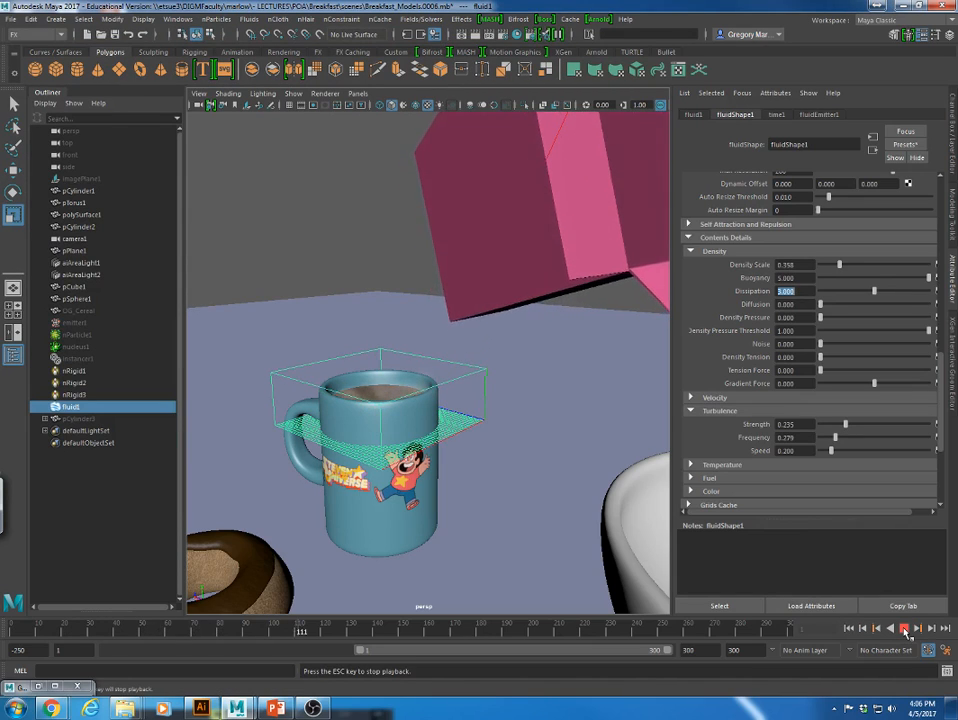
{"action": "left_click", "coordinate": [905, 628]}
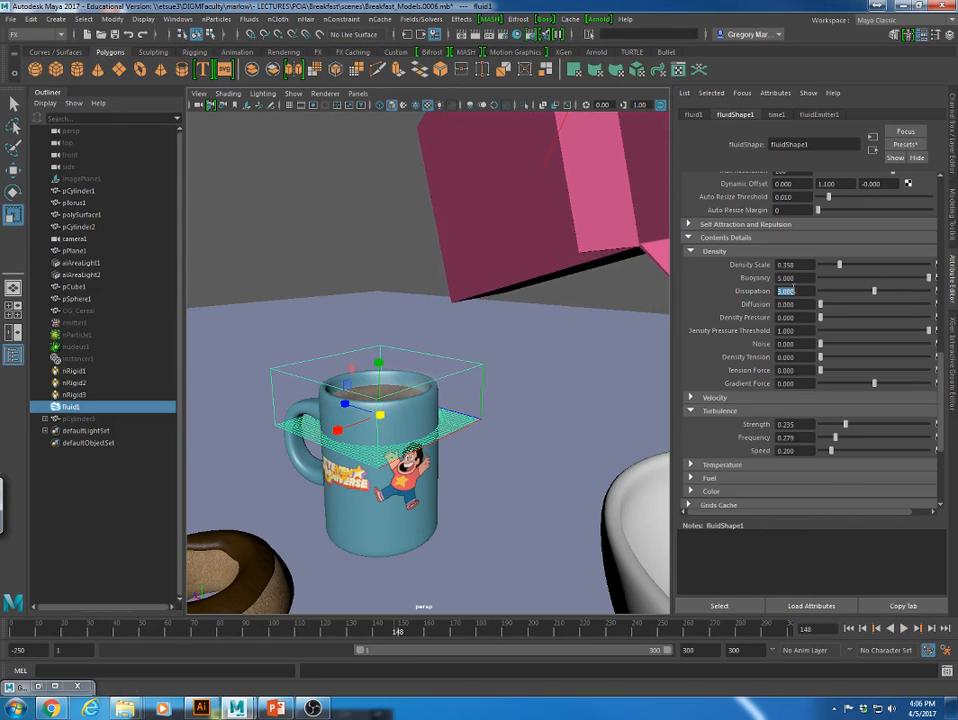
Try a density Dissipation of 2, play the simulation on to about frame 281 and render the mug in Arnold RenderView.
{"action": "key", "text": "Return"}
{"action": "left_click", "coordinate": [904, 628]}
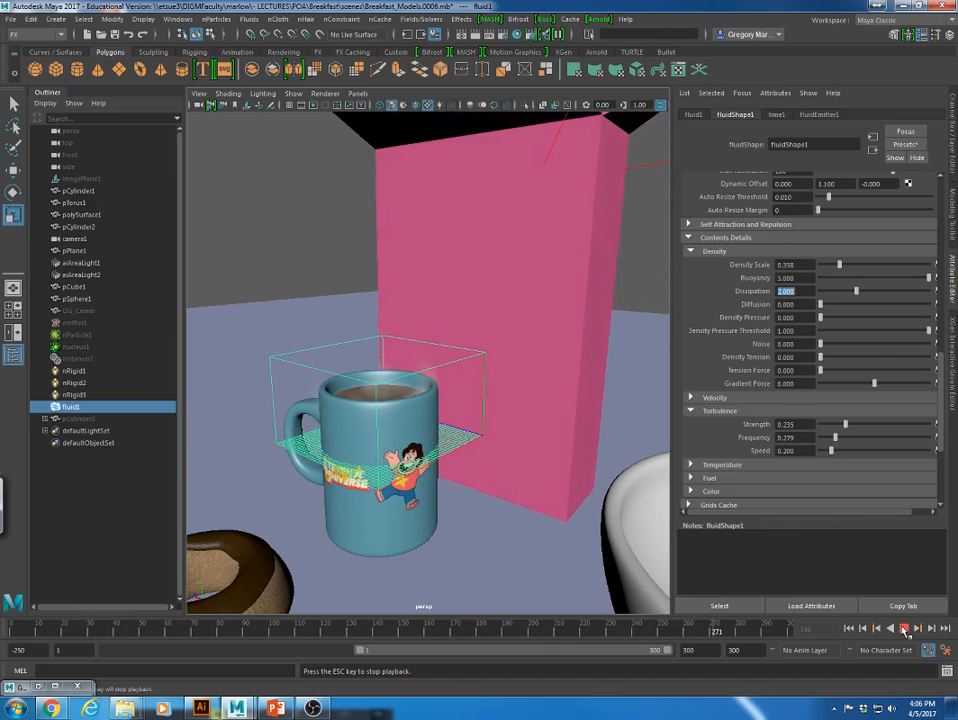
{"action": "left_click", "coordinate": [904, 628]}
{"action": "left_click", "coordinate": [591, 37]}
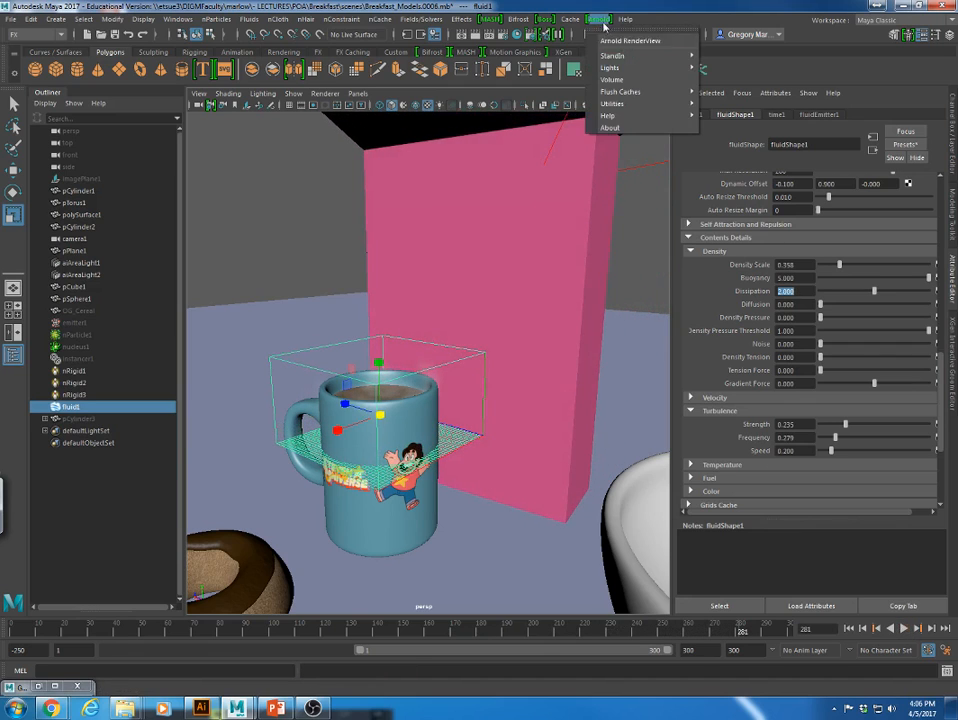
{"action": "left_click", "coordinate": [620, 39]}
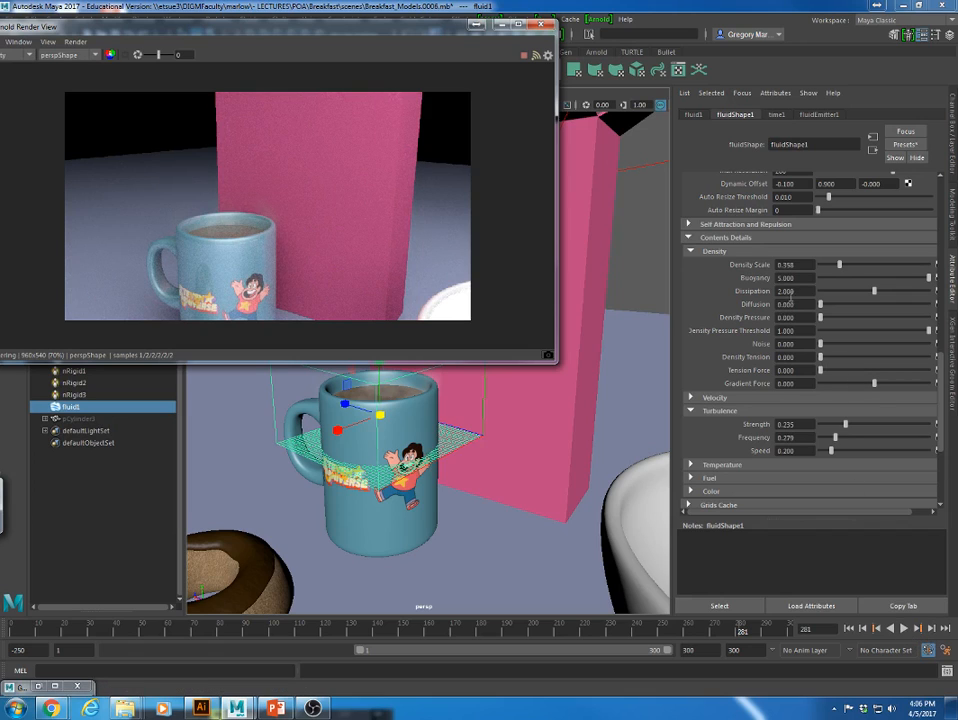
Set the fluid's density Dissipation to 1.
{"action": "left_click_drag", "start_coordinate": [796, 292], "coordinate": [761, 286]}
{"action": "type", "text": "1"}
{"action": "key", "text": "Return"}
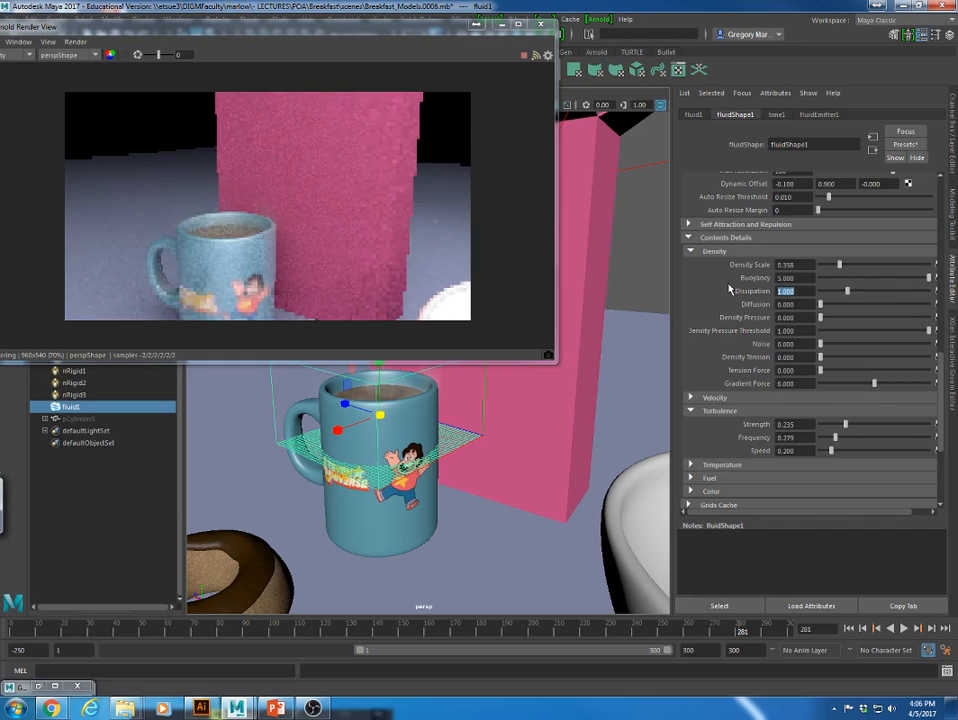
Close the render window, replay the simulation to about frame 126 and render that frame in Arnold RenderView.
{"action": "left_click", "coordinate": [903, 628]}
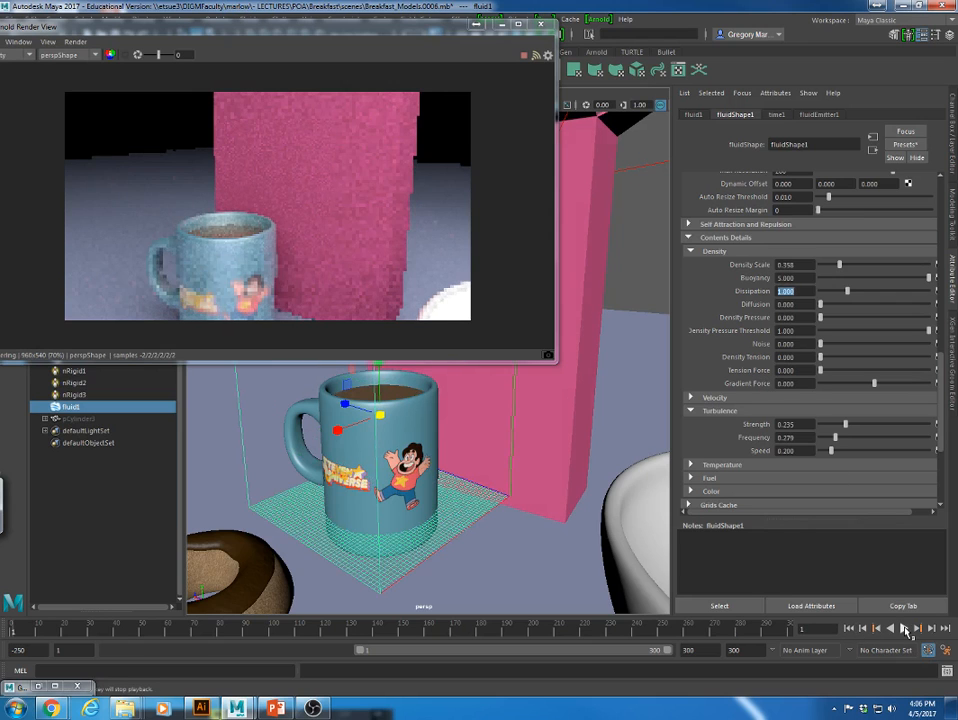
{"action": "left_click", "coordinate": [543, 25]}
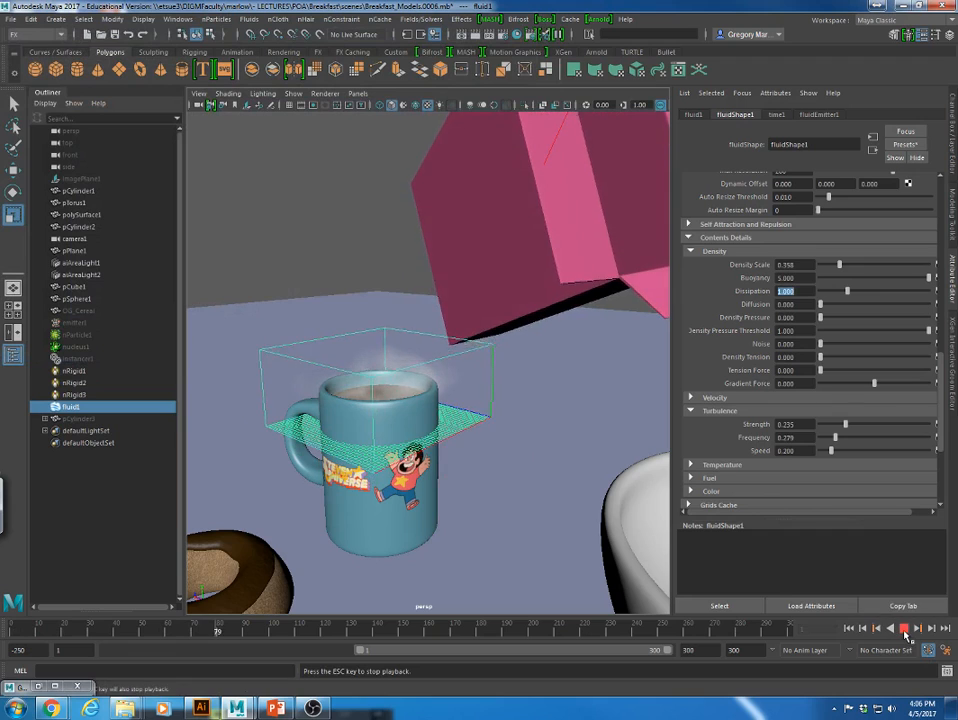
{"action": "left_click", "coordinate": [905, 630]}
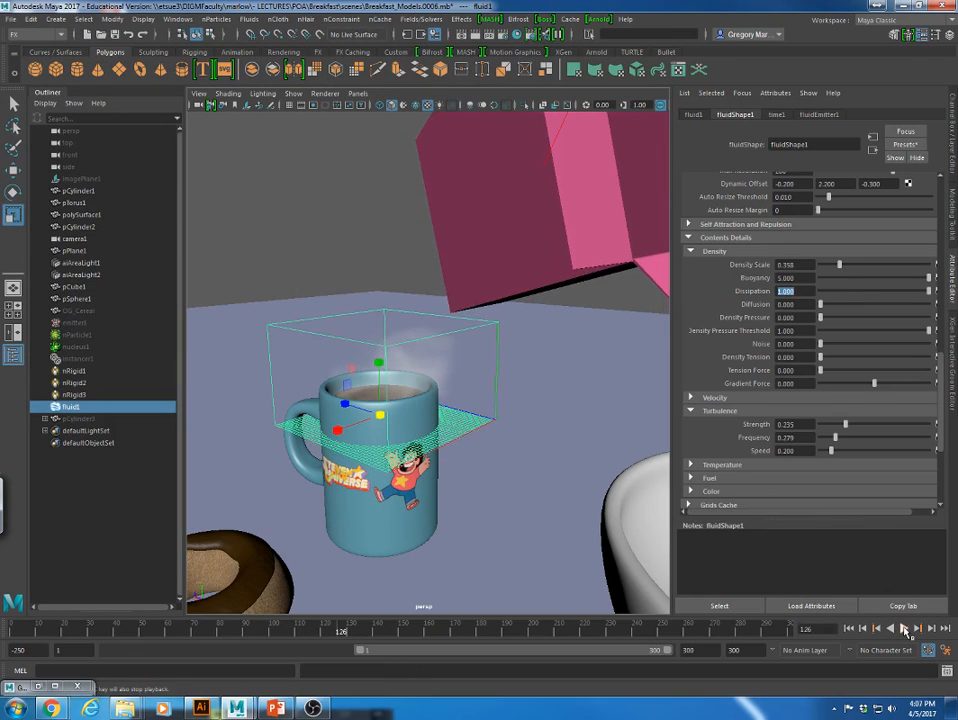
{"action": "left_click", "coordinate": [598, 19]}
{"action": "left_click", "coordinate": [611, 38]}
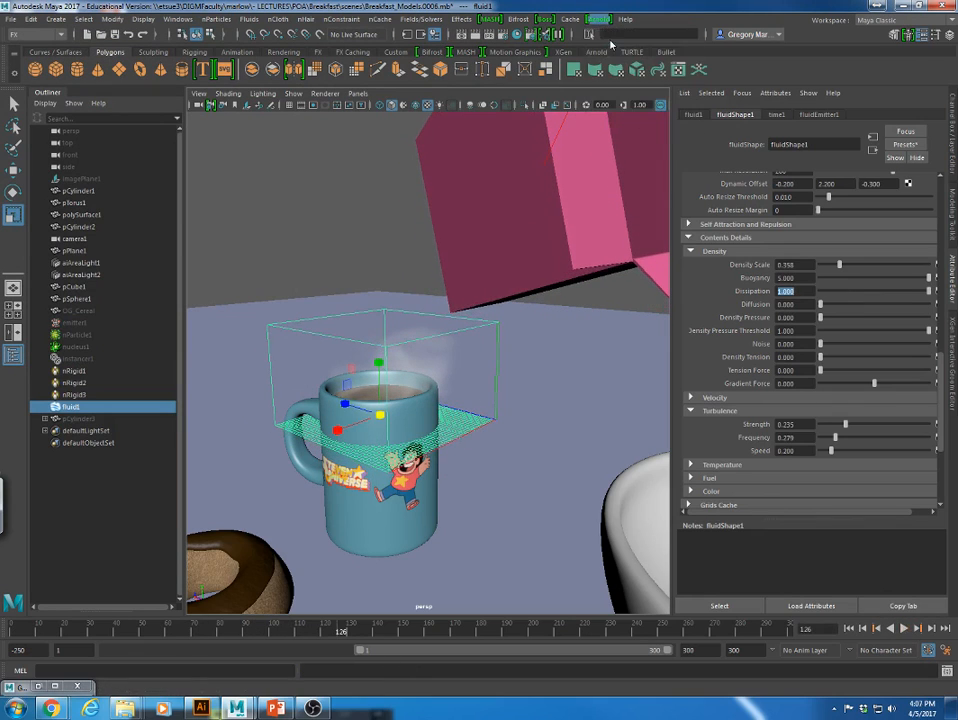
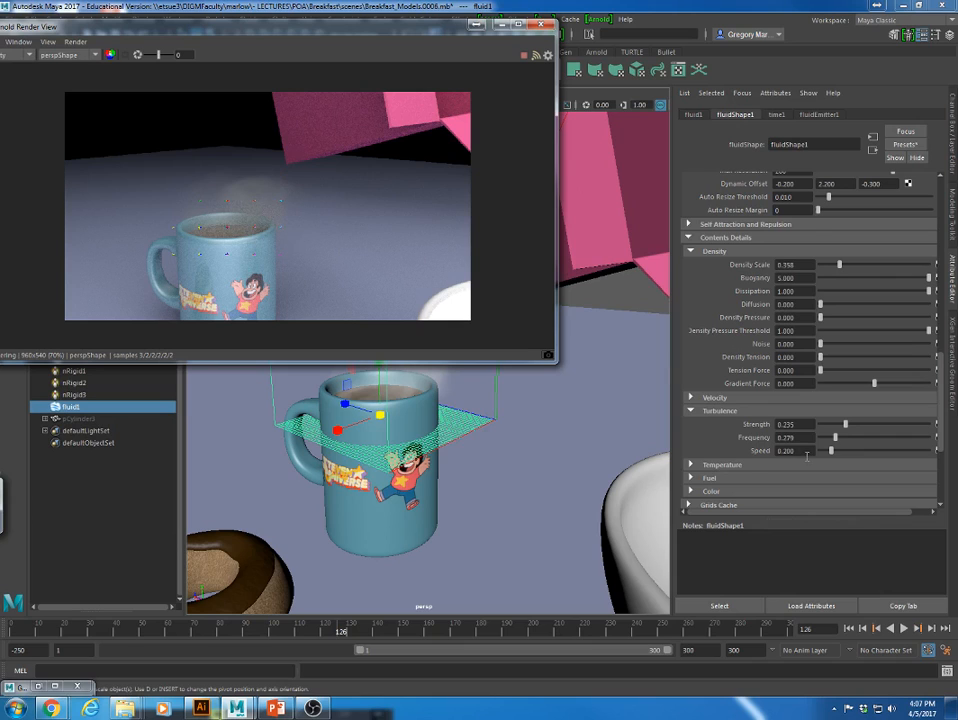
Try the fluid's shading Transparency at black, then set it to a medium grey while the render updates.
{"action": "scroll", "coordinate": [806, 457], "scroll_direction": "down", "scroll_amount": 4}
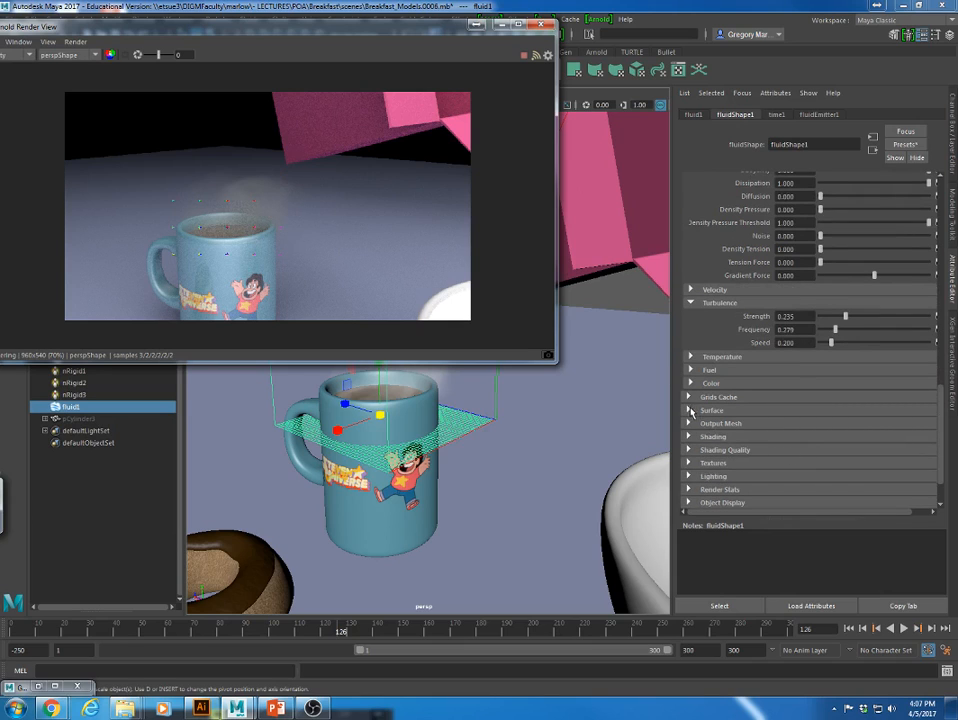
{"action": "left_click", "coordinate": [690, 410]}
{"action": "scroll", "coordinate": [684, 380], "scroll_direction": "down", "scroll_amount": 3}
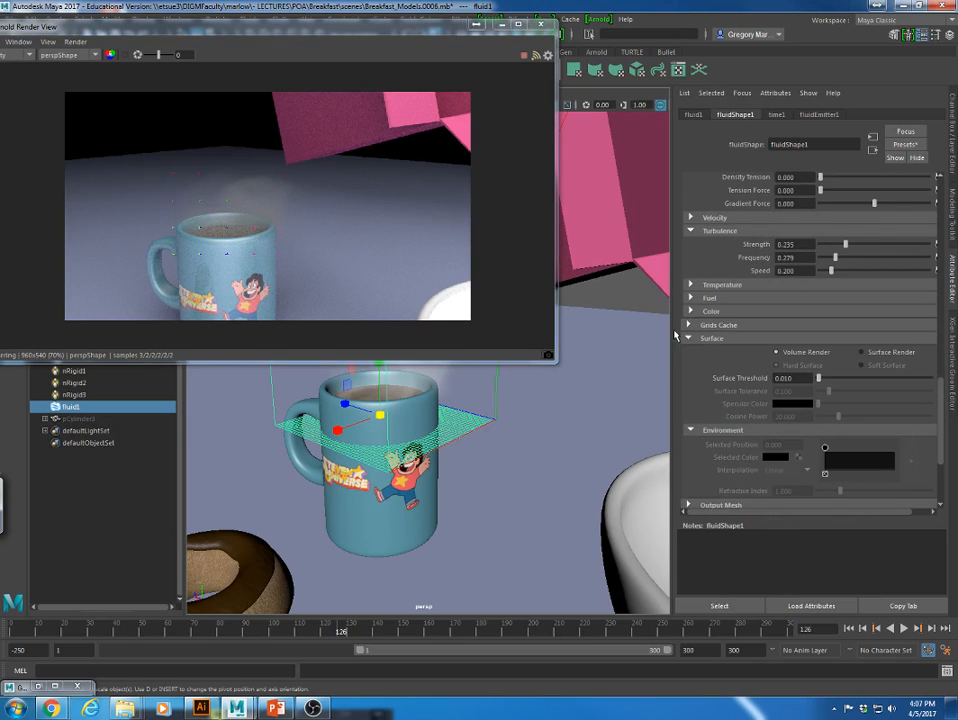
{"action": "left_click", "coordinate": [689, 338]}
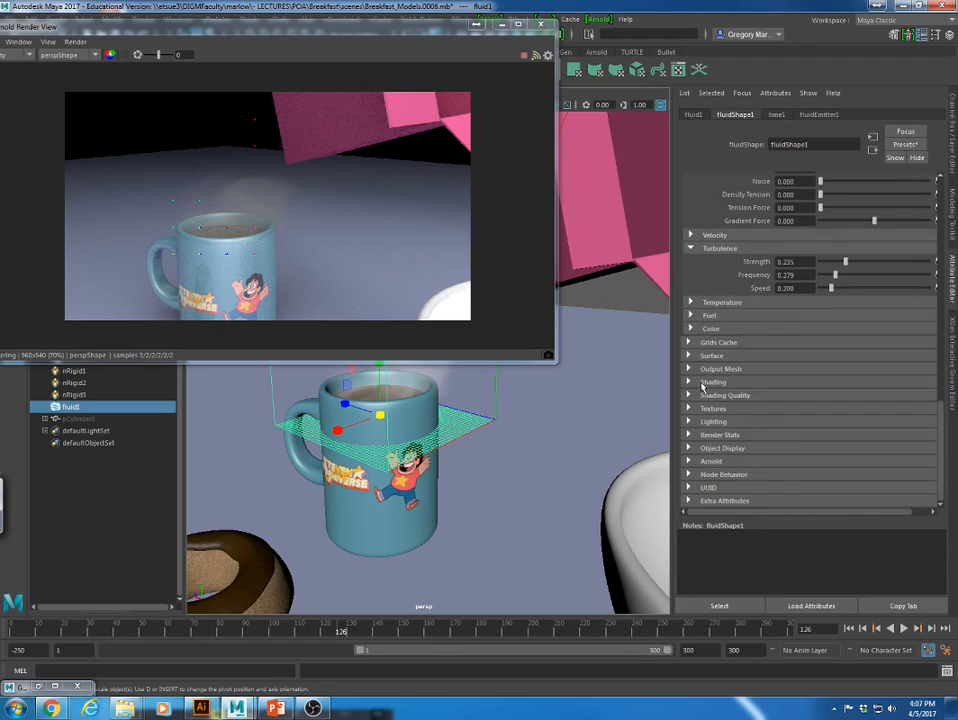
{"action": "left_click", "coordinate": [689, 382]}
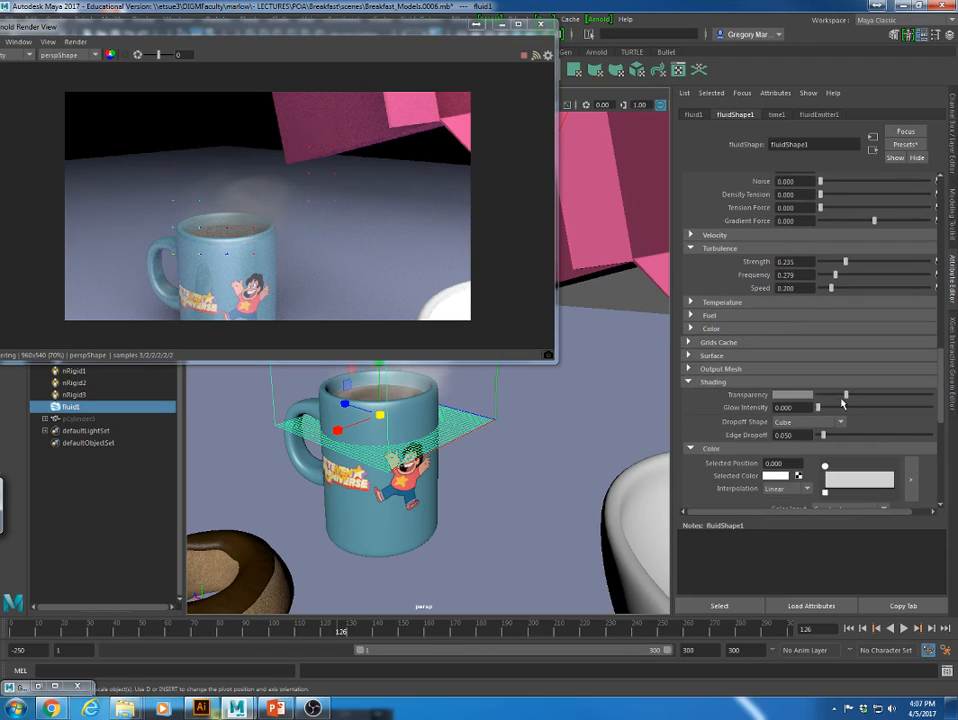
{"action": "left_click_drag", "start_coordinate": [847, 403], "coordinate": [752, 401]}
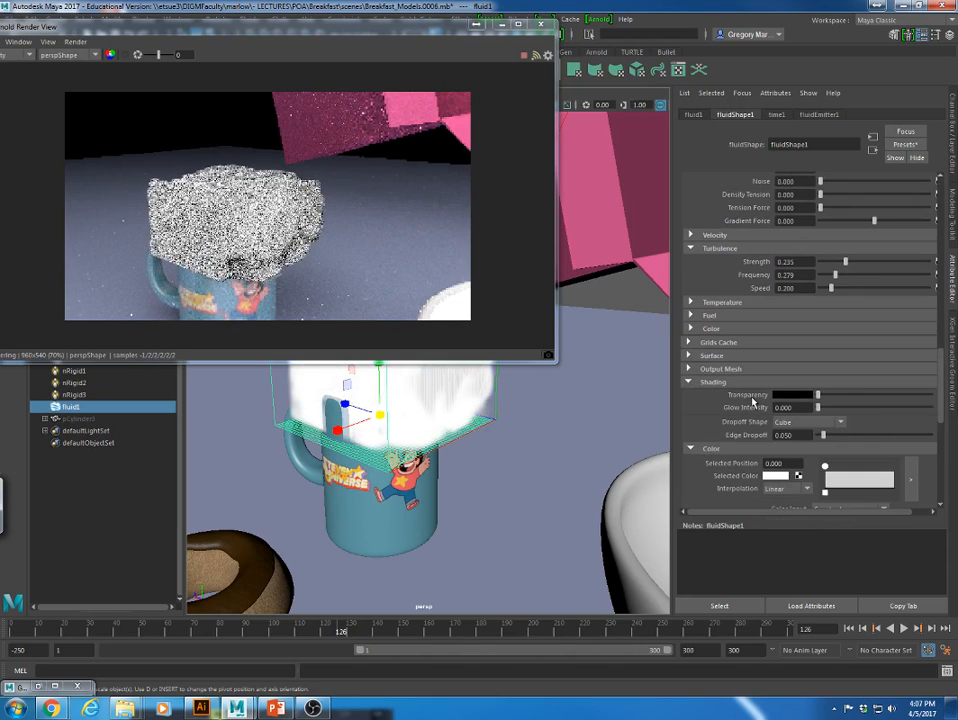
{"action": "left_click_drag", "start_coordinate": [818, 398], "coordinate": [846, 398]}
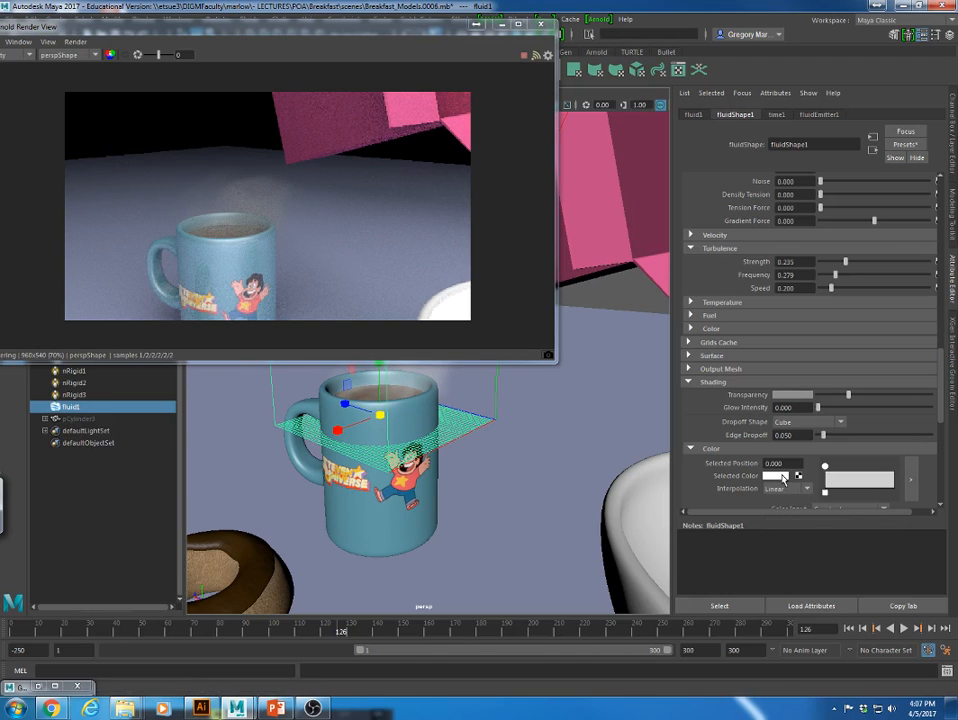
Raise the brightness value (V) of the fluid's shading color to 3, trying 2 first.
{"action": "left_click", "coordinate": [779, 476]}
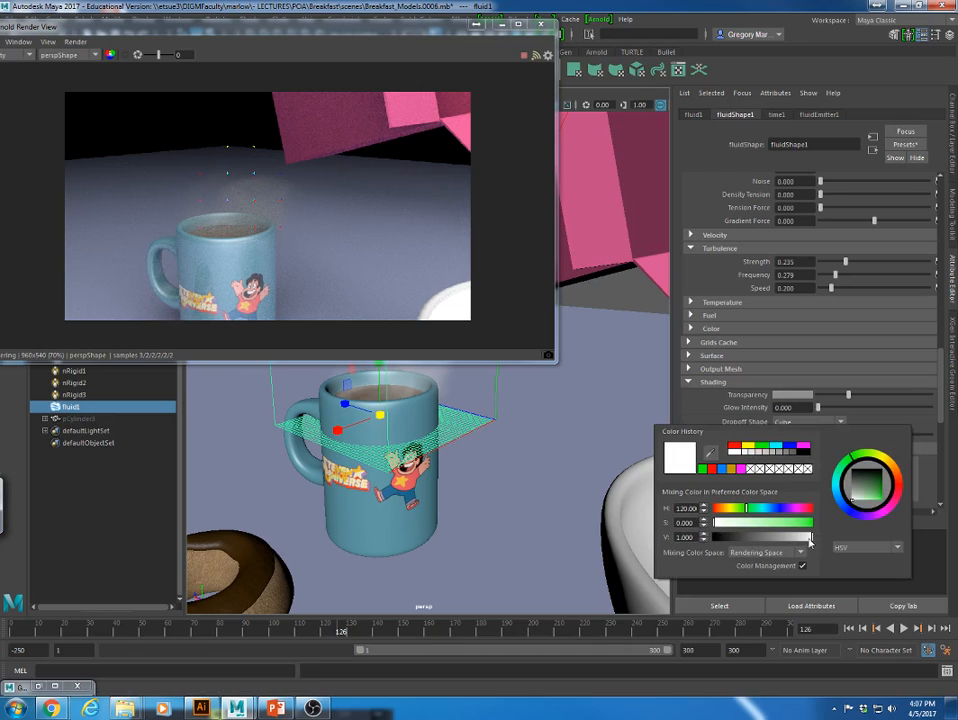
{"action": "left_click_drag", "start_coordinate": [811, 540], "coordinate": [877, 546]}
{"action": "left_click", "coordinate": [694, 537]}
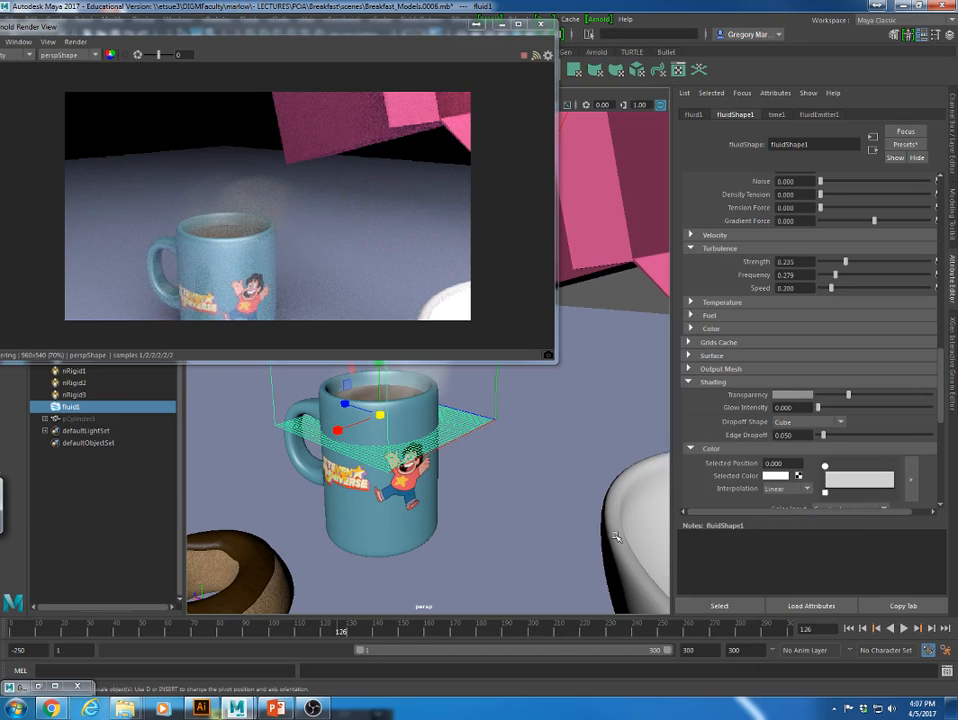
{"action": "left_click", "coordinate": [782, 478]}
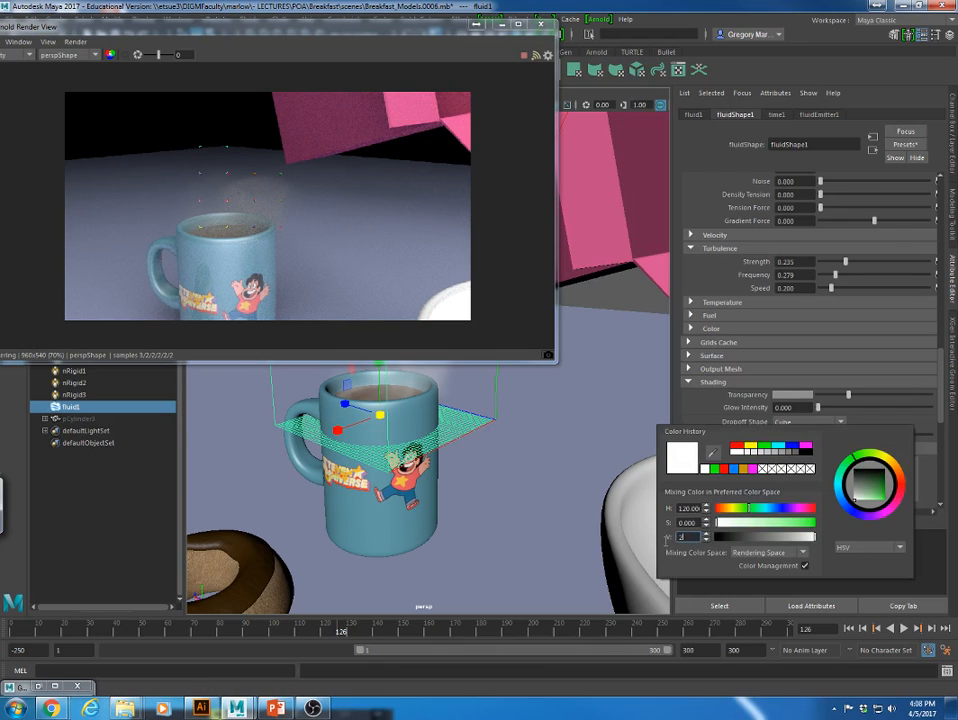
{"action": "type", "text": "2"}
{"action": "key", "text": "Return"}
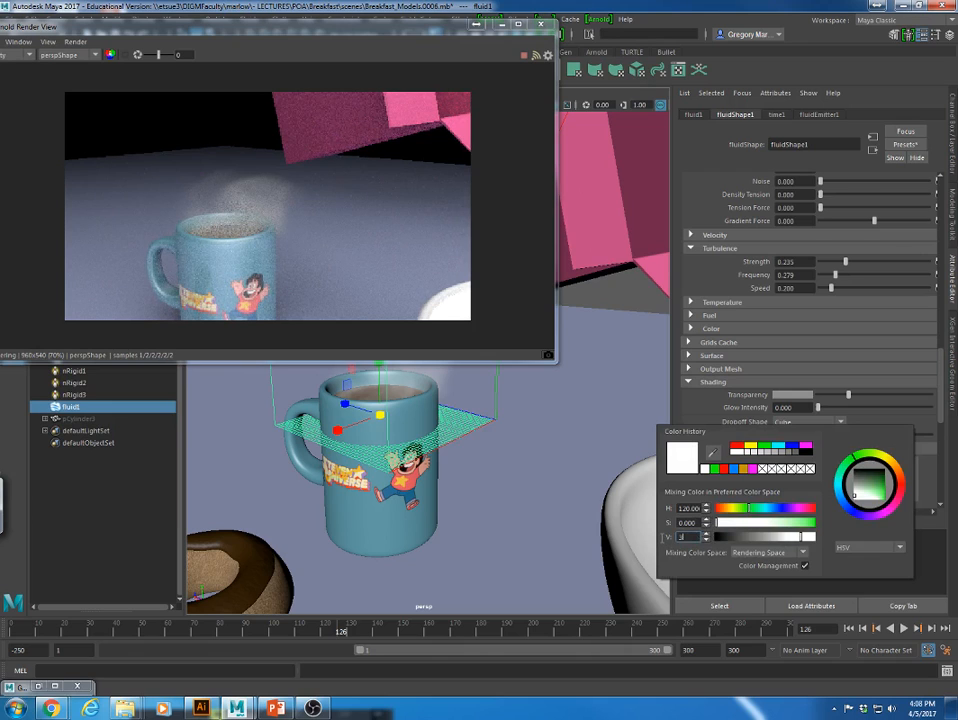
{"action": "key", "text": "Return"}
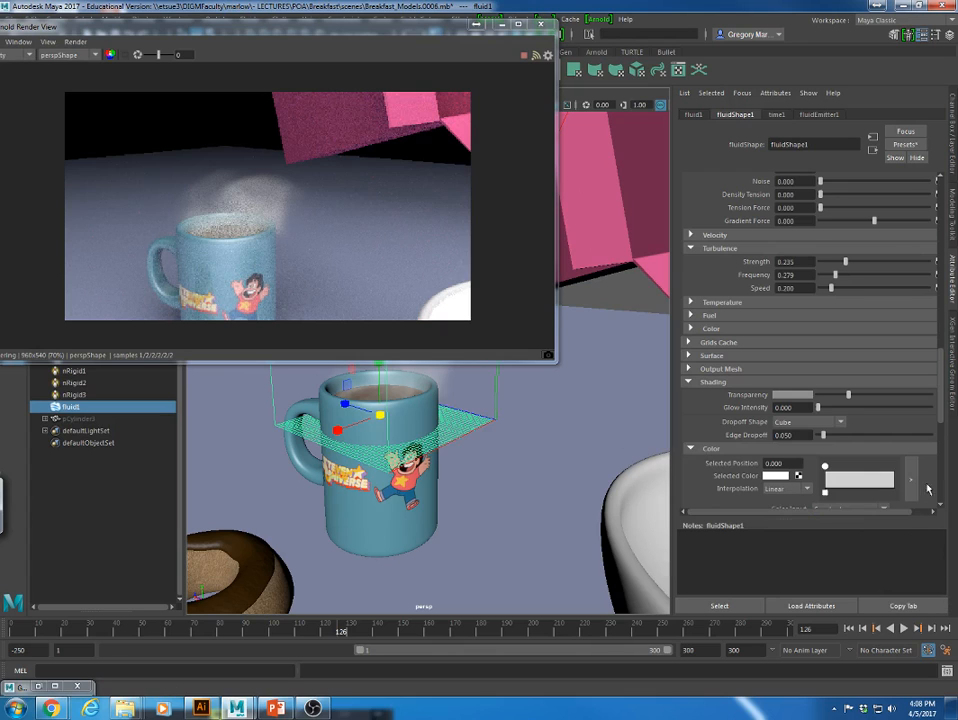
Reshape the fluid's Opacity ramp with two added points, placing one at position 0.400 with value 0.100.
{"action": "left_click_drag", "start_coordinate": [942, 418], "coordinate": [940, 434]}
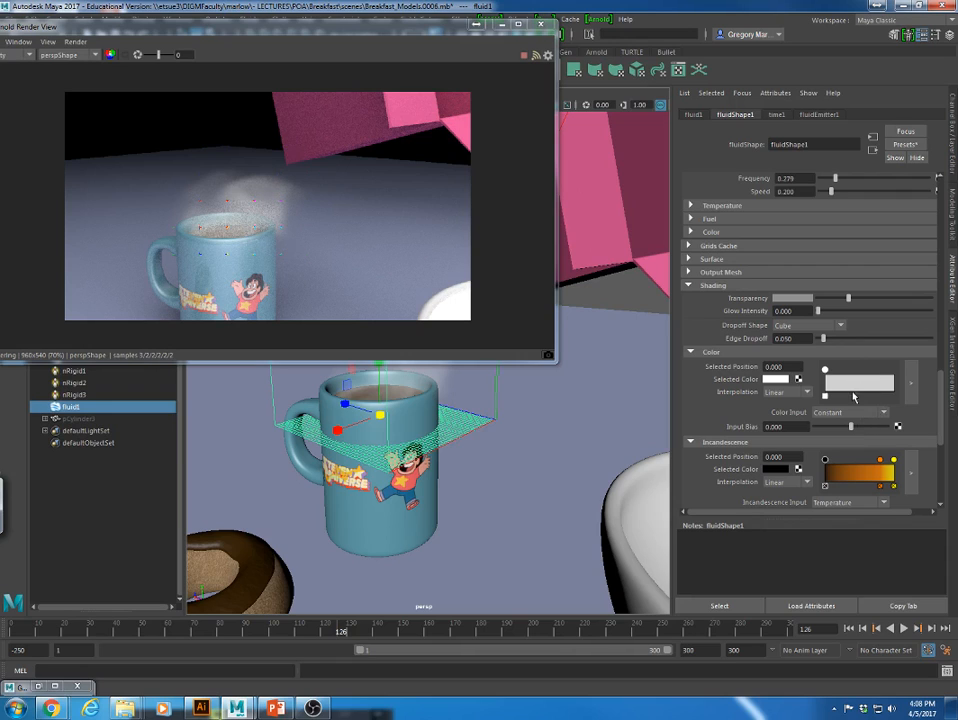
{"action": "scroll", "coordinate": [752, 399], "scroll_direction": "down", "scroll_amount": 3}
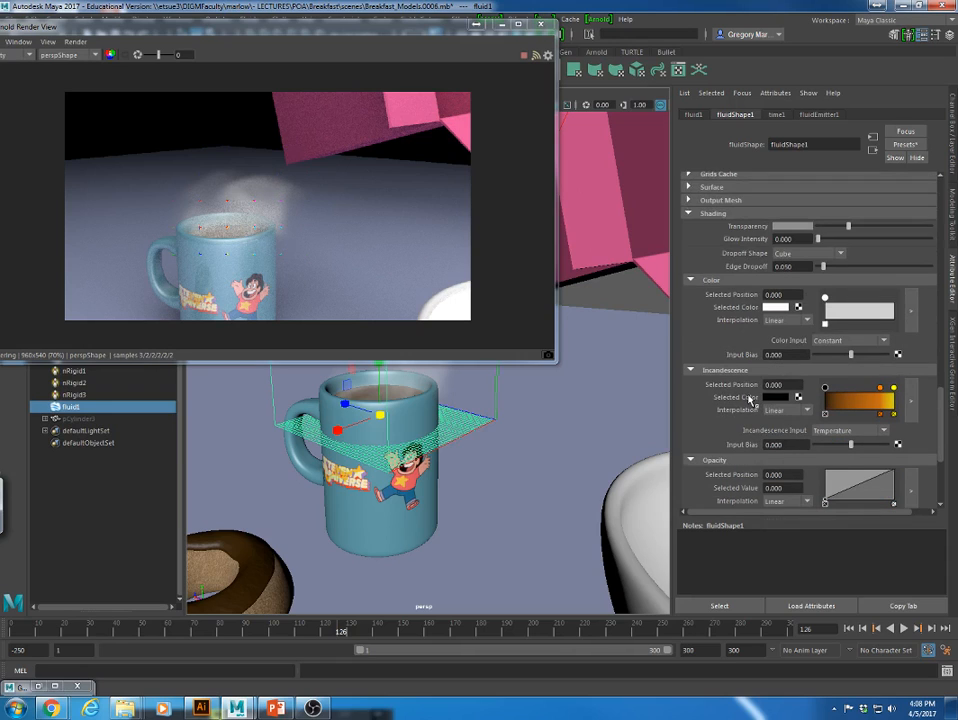
{"action": "scroll", "coordinate": [800, 440], "scroll_direction": "down", "scroll_amount": 3}
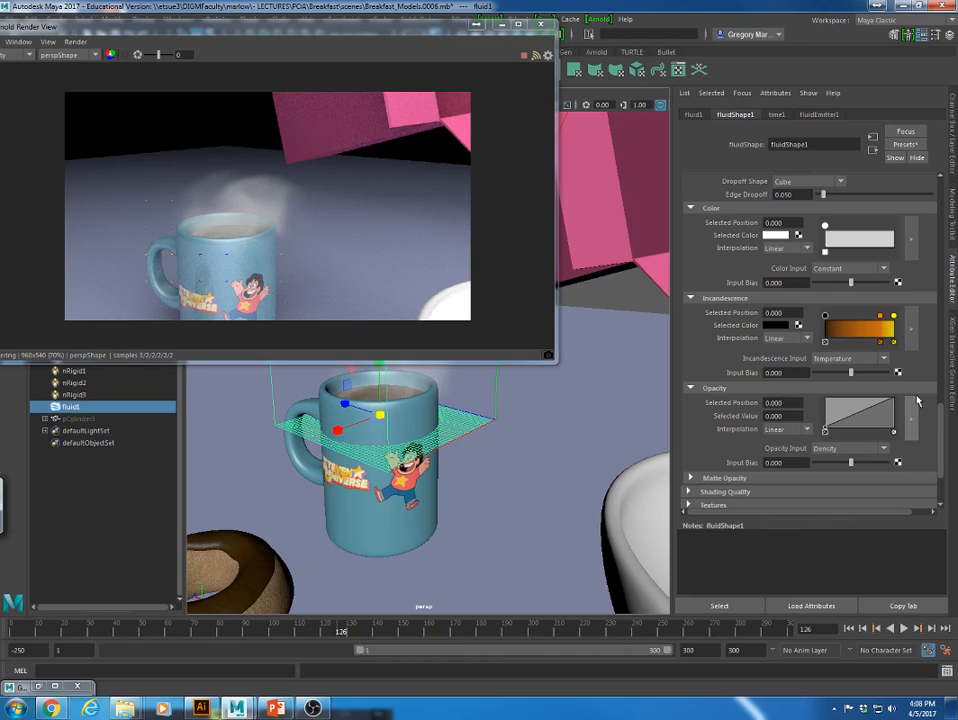
{"action": "left_click", "coordinate": [868, 426]}
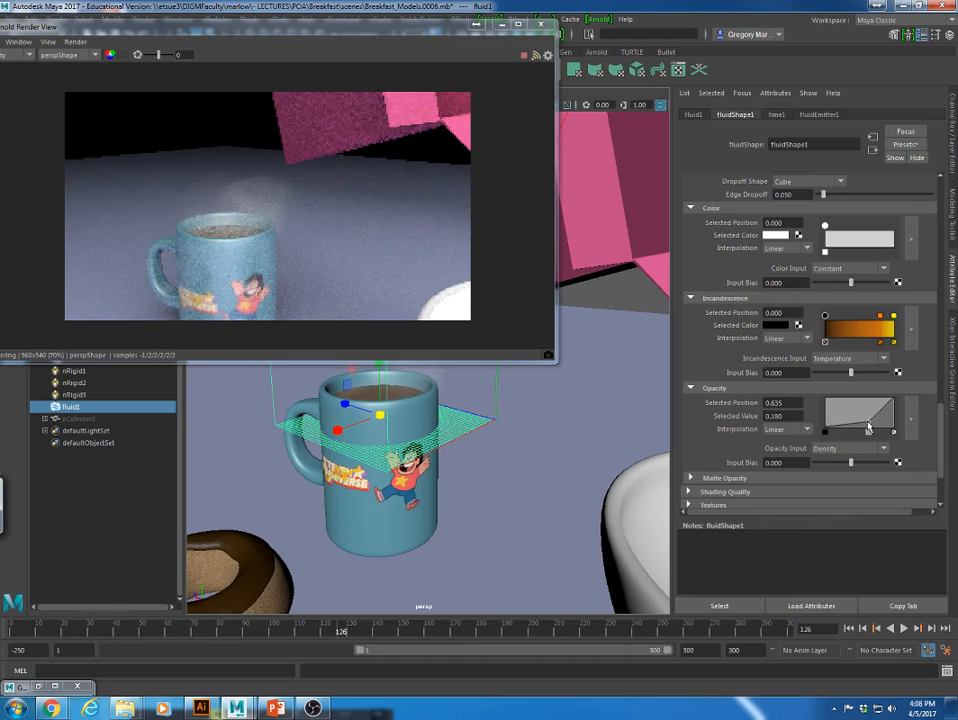
{"action": "left_click_drag", "start_coordinate": [868, 426], "coordinate": [850, 412]}
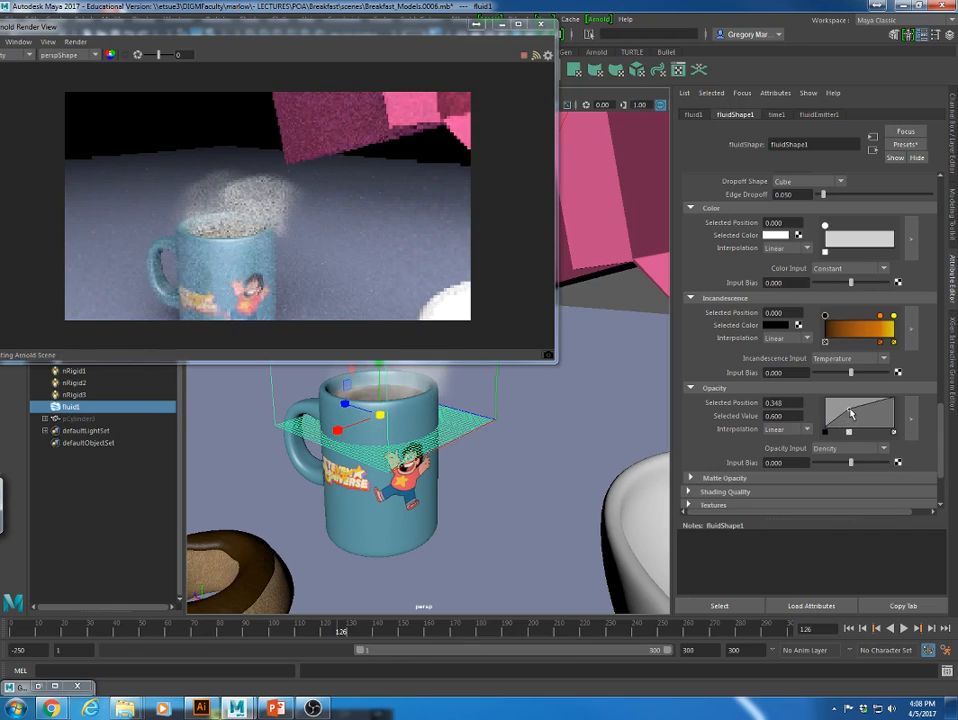
{"action": "left_click", "coordinate": [880, 431]}
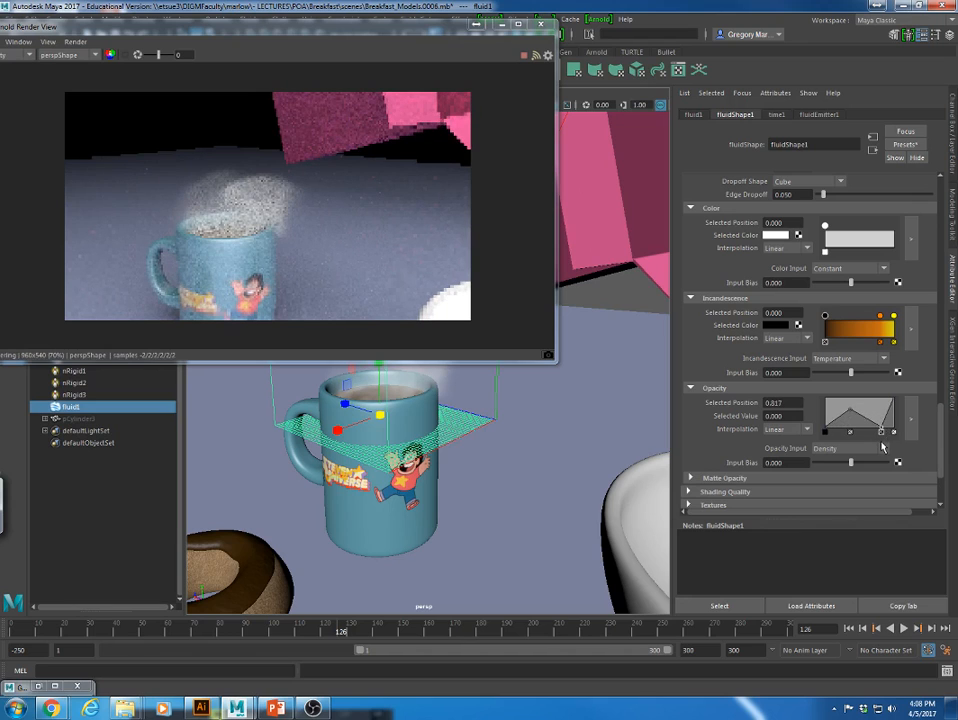
{"action": "left_click_drag", "start_coordinate": [880, 431], "coordinate": [853, 424]}
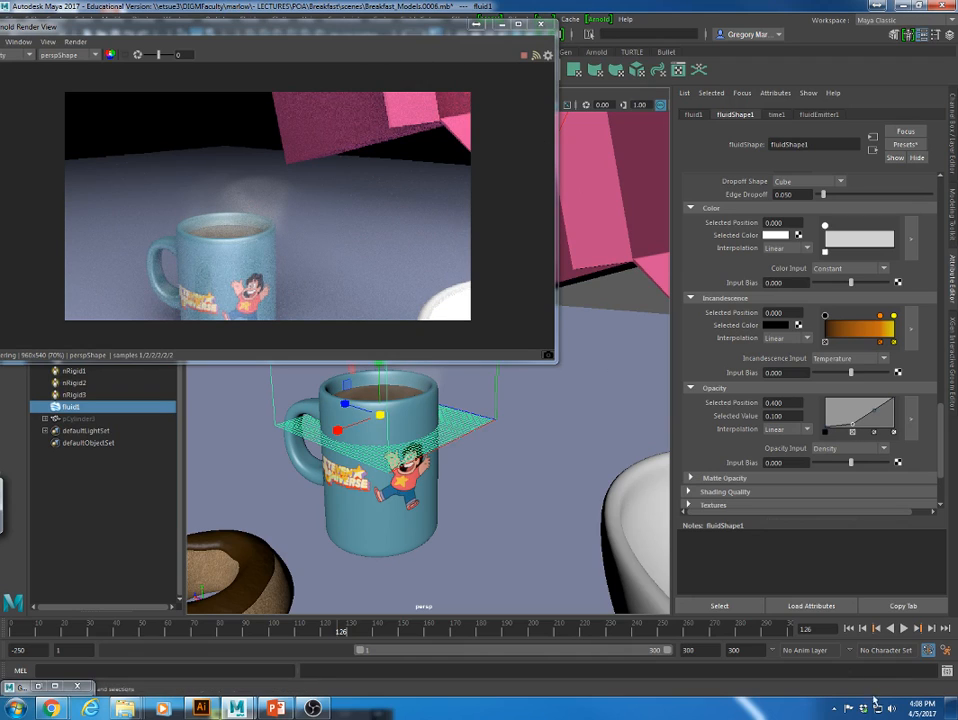
Play the simulation on to about frame 162 and check the live render at several frames between 113 and 216.
{"action": "left_click", "coordinate": [904, 630]}
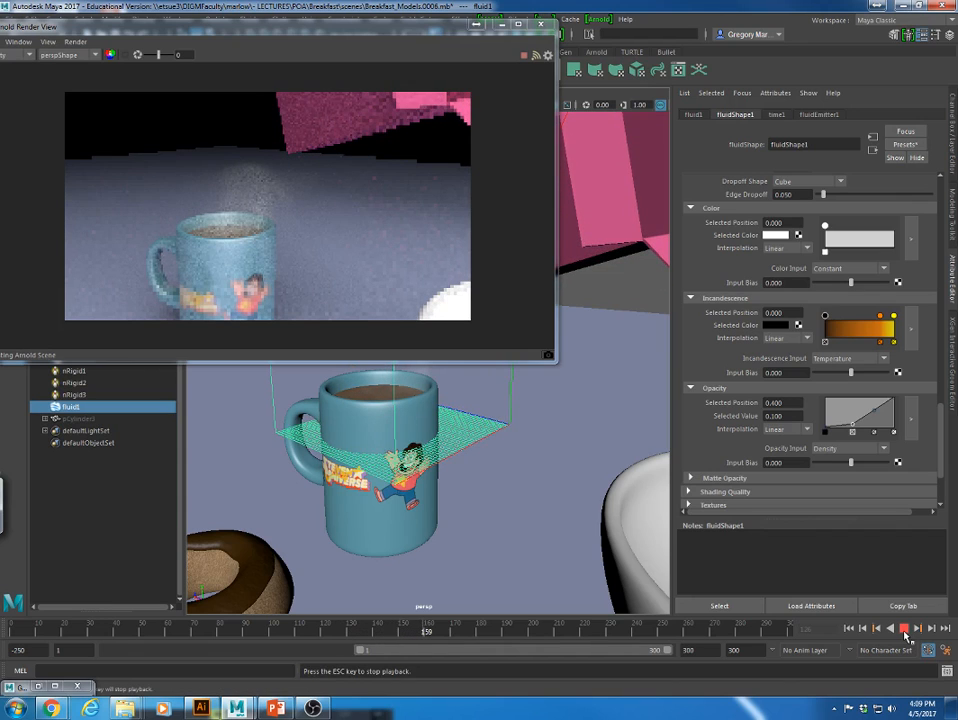
{"action": "left_click", "coordinate": [905, 632]}
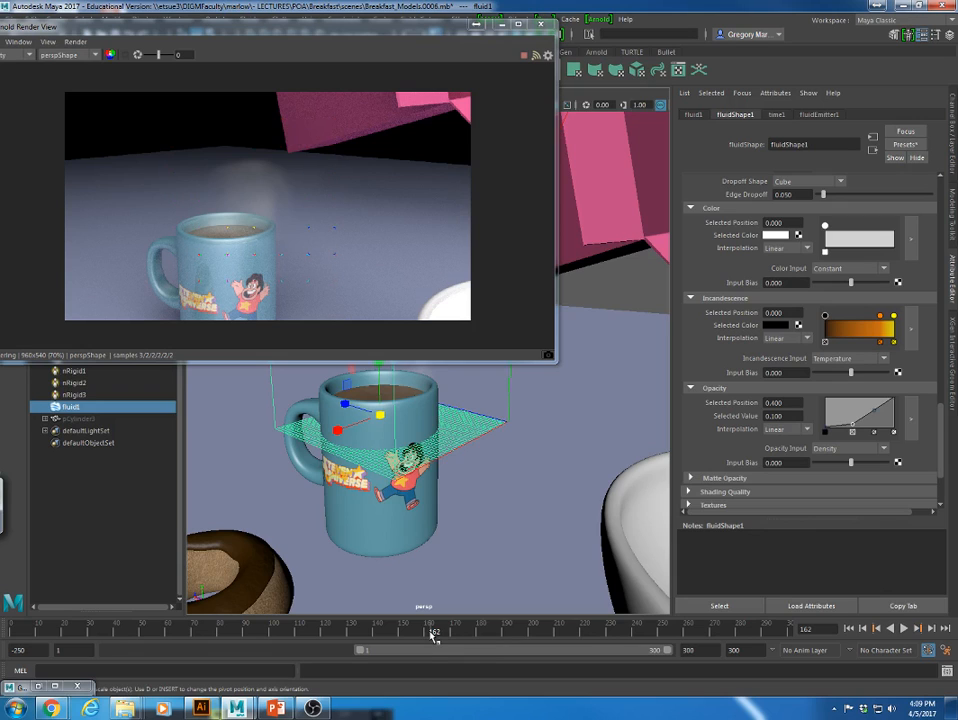
{"action": "left_click", "coordinate": [560, 633]}
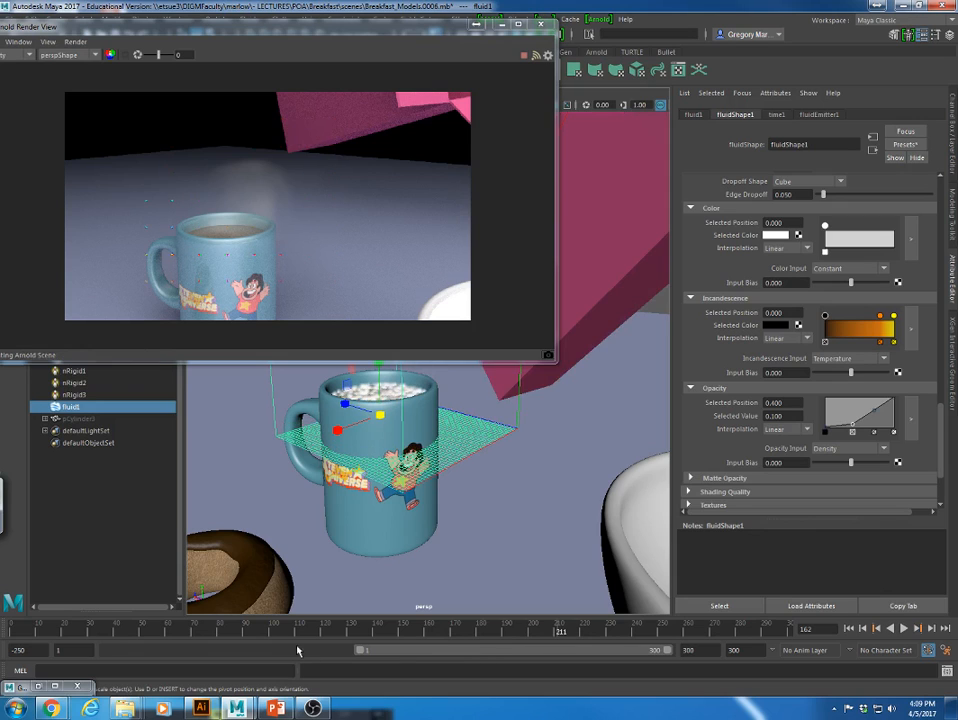
{"action": "left_click", "coordinate": [307, 633]}
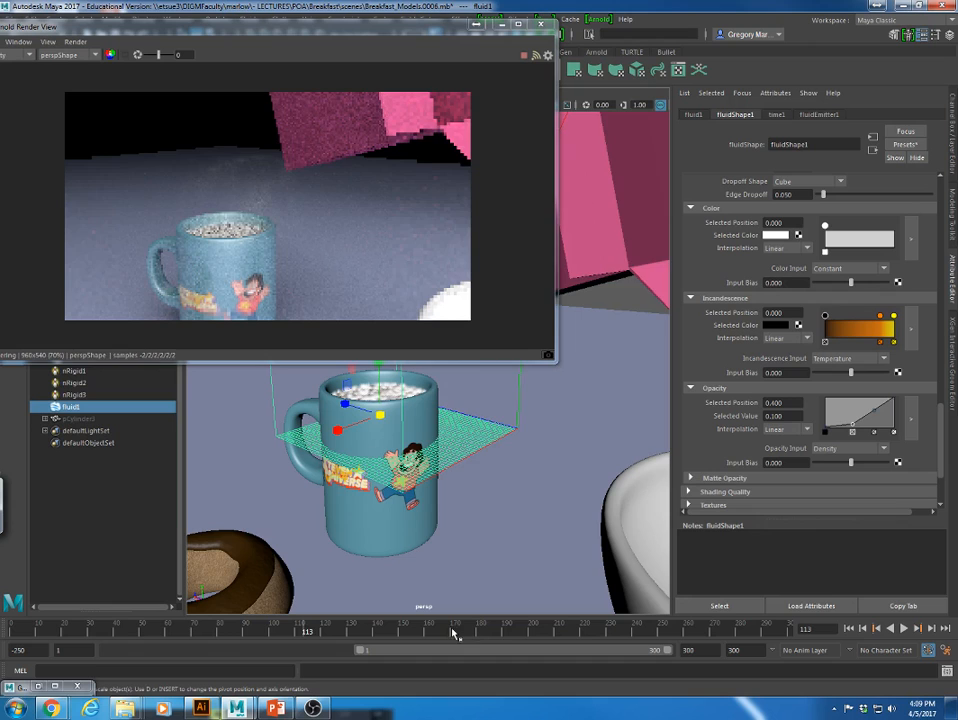
{"action": "left_click", "coordinate": [528, 633]}
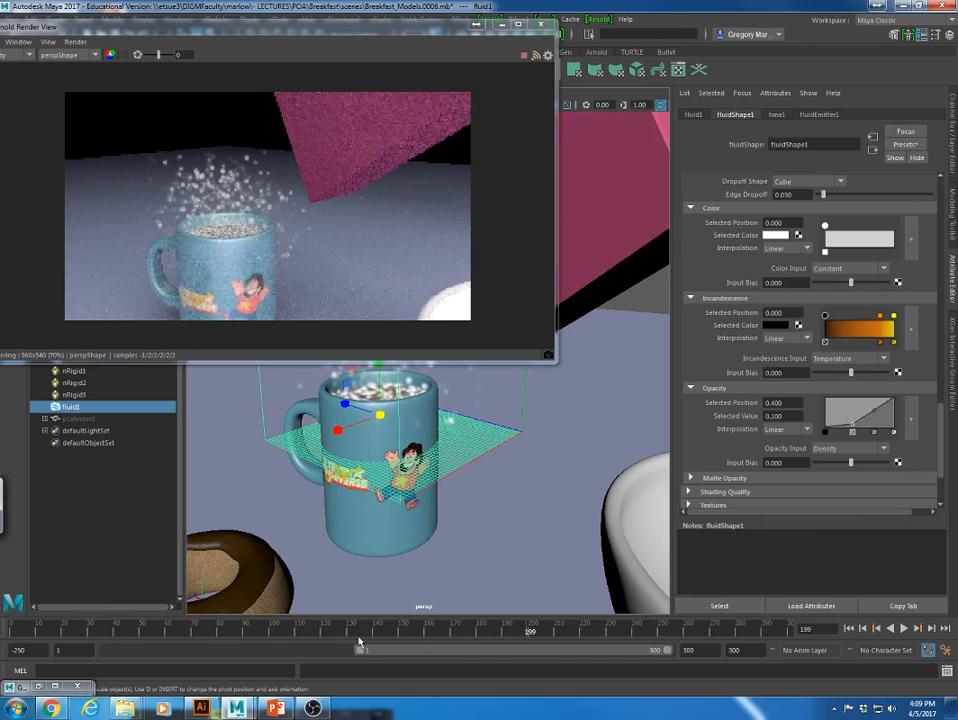
{"action": "mouse_move", "coordinate": [435, 632]}
{"action": "left_mouse_down"}
{"action": "mouse_move", "coordinate": [274, 633]}
{"action": "mouse_move", "coordinate": [457, 632]}
{"action": "left_mouse_up"}
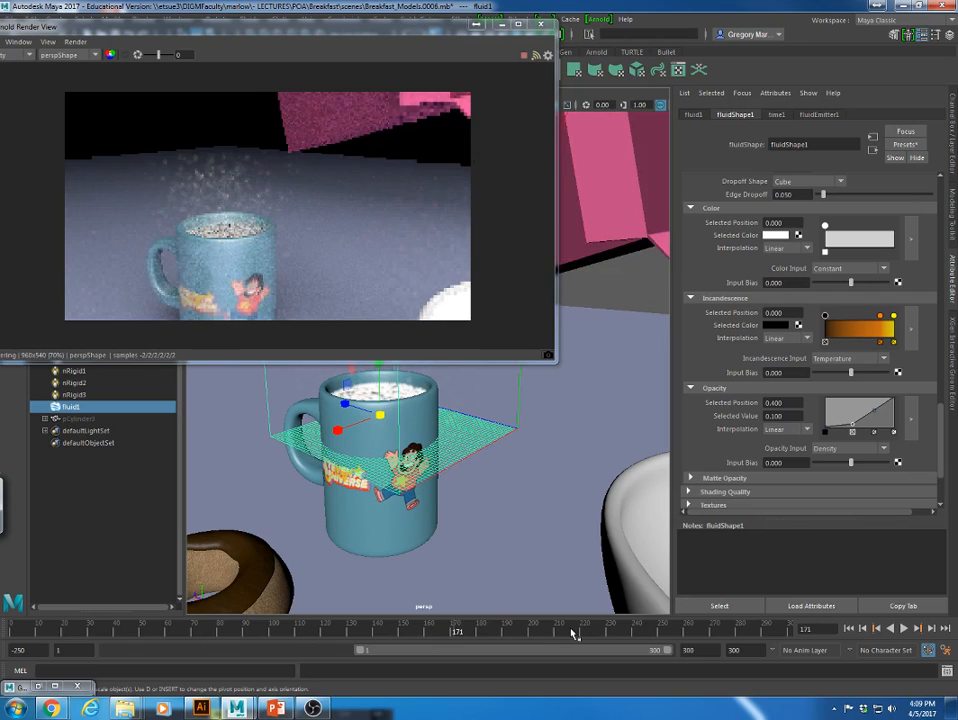
{"action": "left_click", "coordinate": [574, 633]}
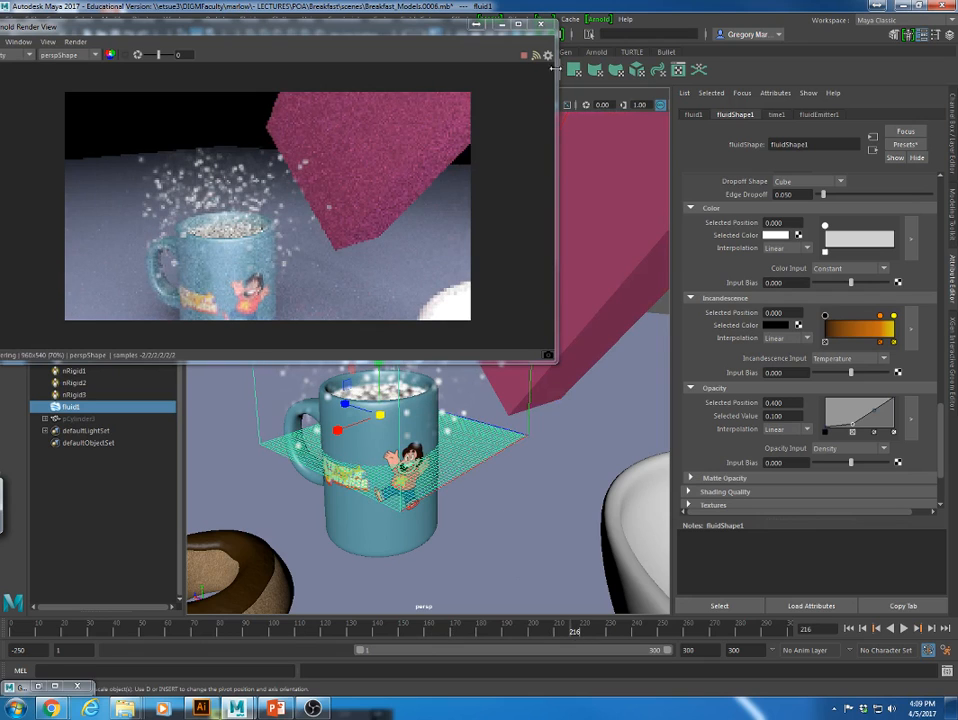
Close the render window, replay the simulation from frame 1 to about frame 44 and return to the first frame.
{"action": "left_click", "coordinate": [540, 24]}
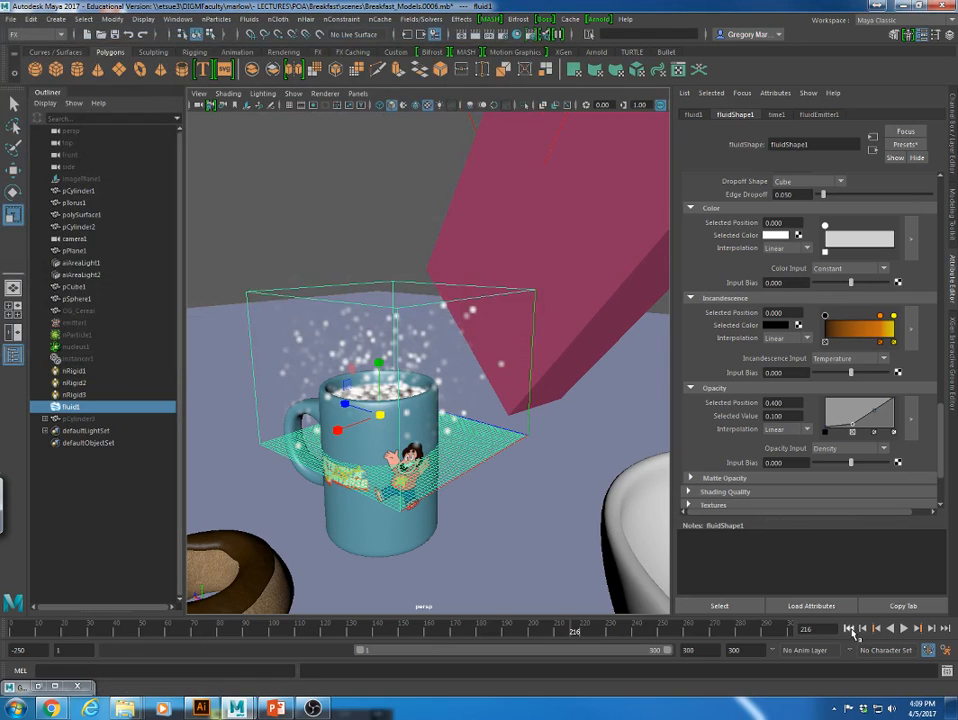
{"action": "left_click", "coordinate": [849, 629]}
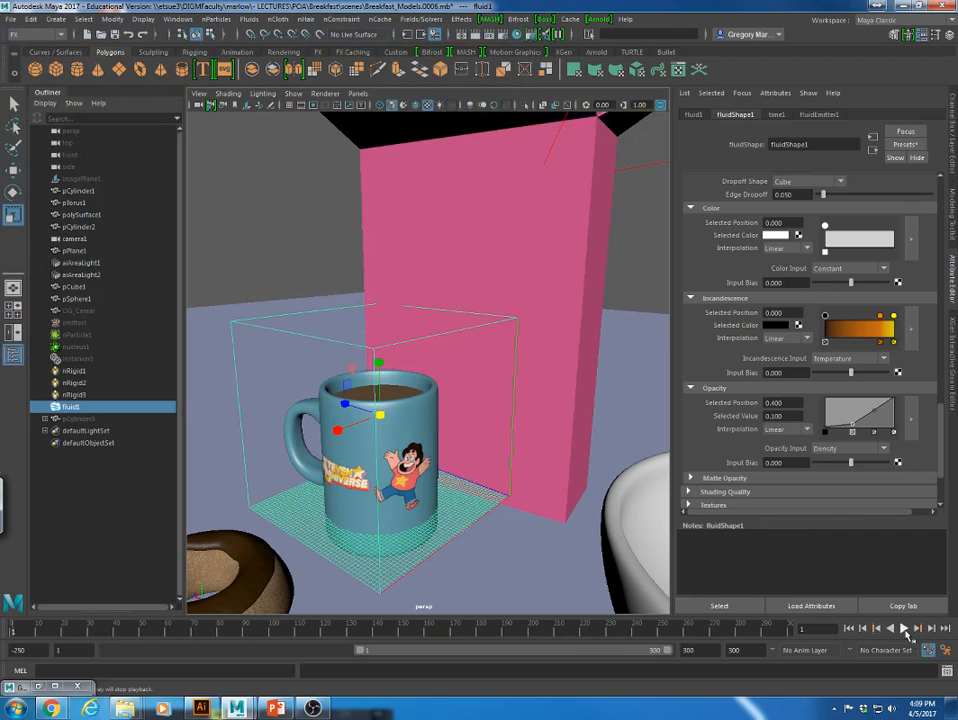
{"action": "left_click", "coordinate": [904, 629]}
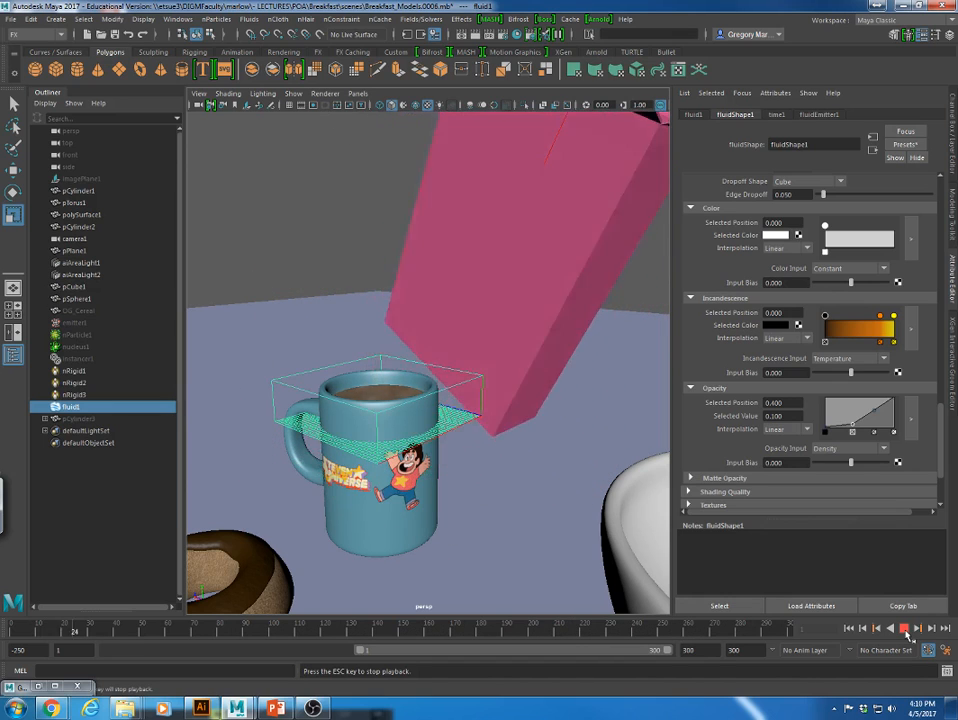
{"action": "left_click", "coordinate": [904, 628]}
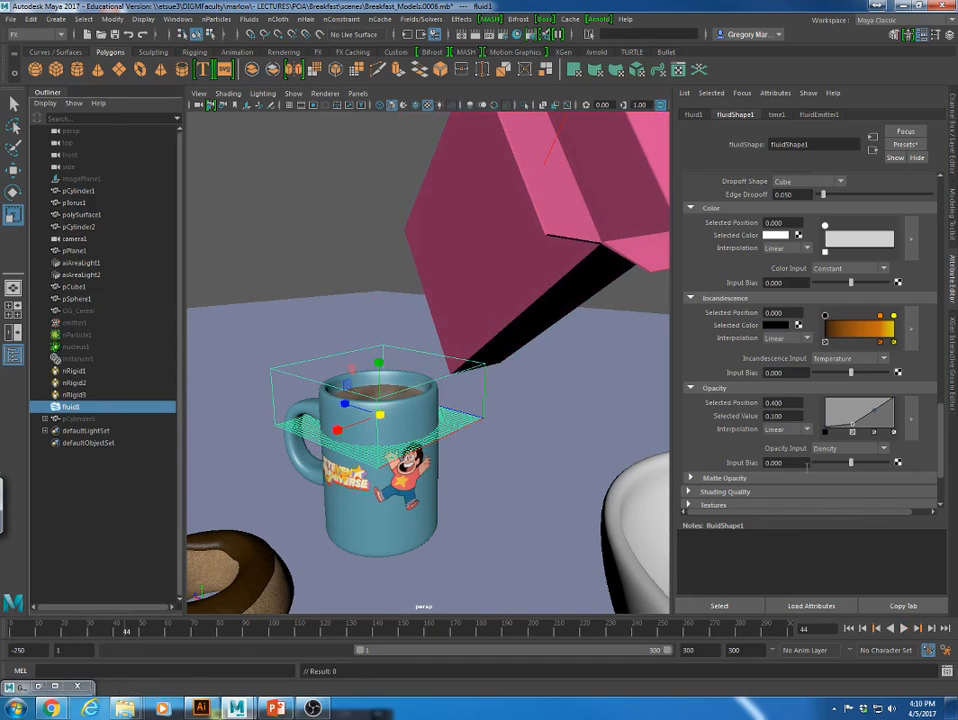
{"action": "left_click", "coordinate": [849, 628]}
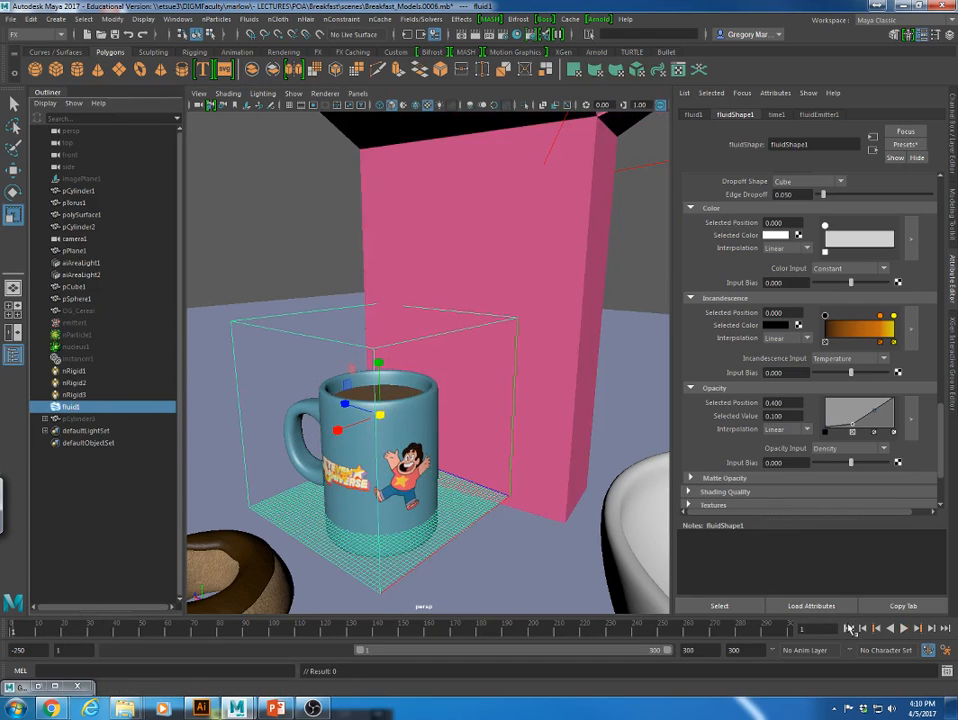
Create a new Maya Fluid cache for the fluid, auto-renaming it instead of replacing the existing file, and scrub the cached result to frame 188.
{"action": "left_click", "coordinate": [377, 20]}
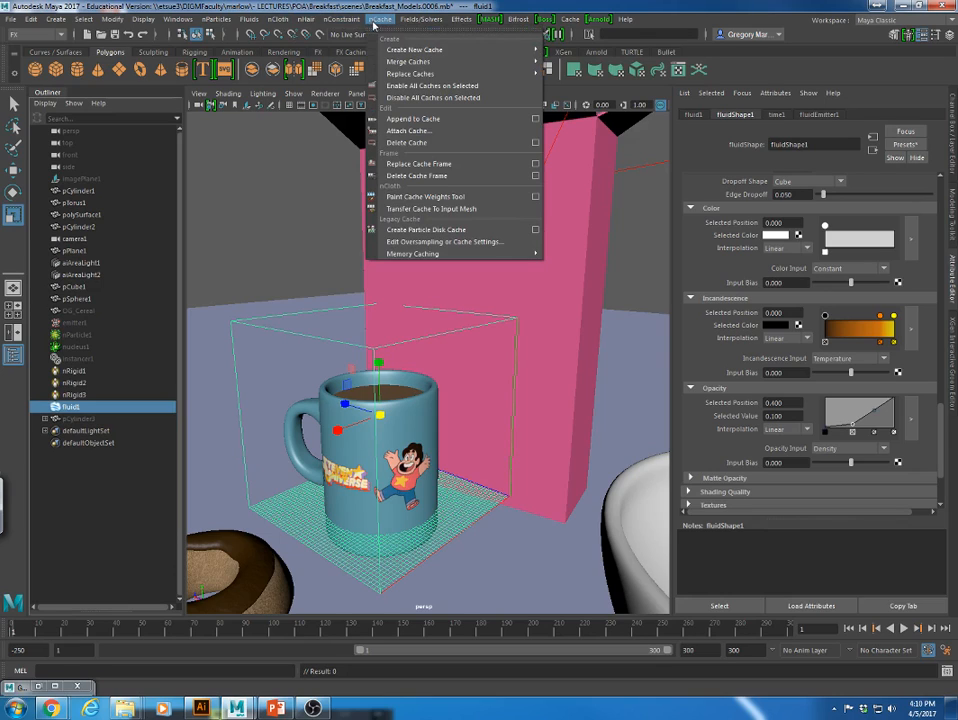
{"action": "mouse_move", "coordinate": [418, 50]}
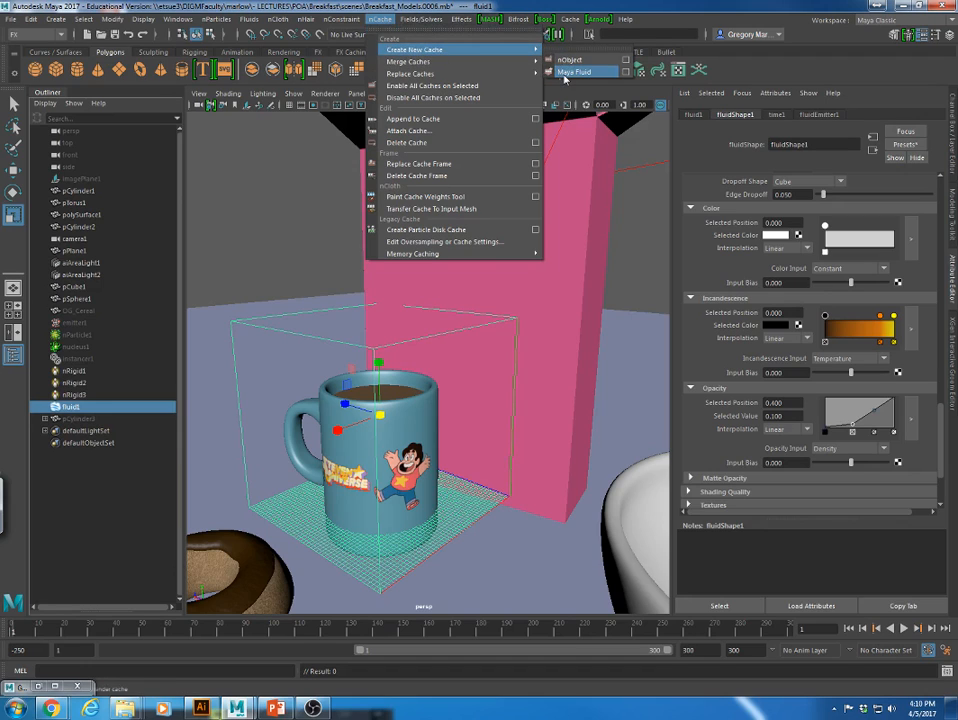
{"action": "left_click", "coordinate": [565, 73]}
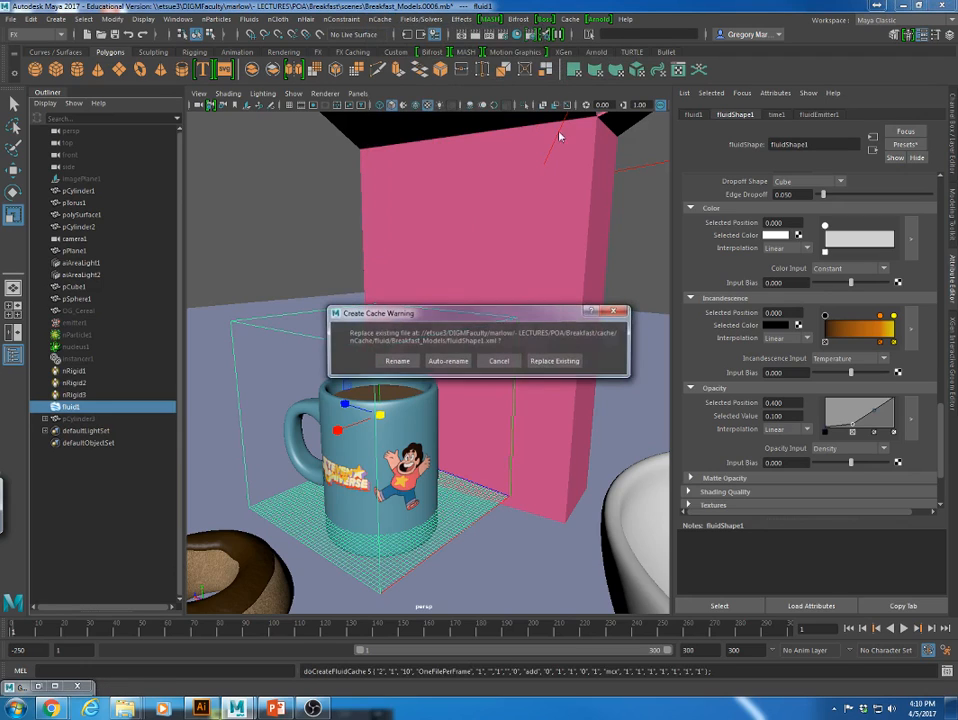
{"action": "left_click", "coordinate": [456, 366]}
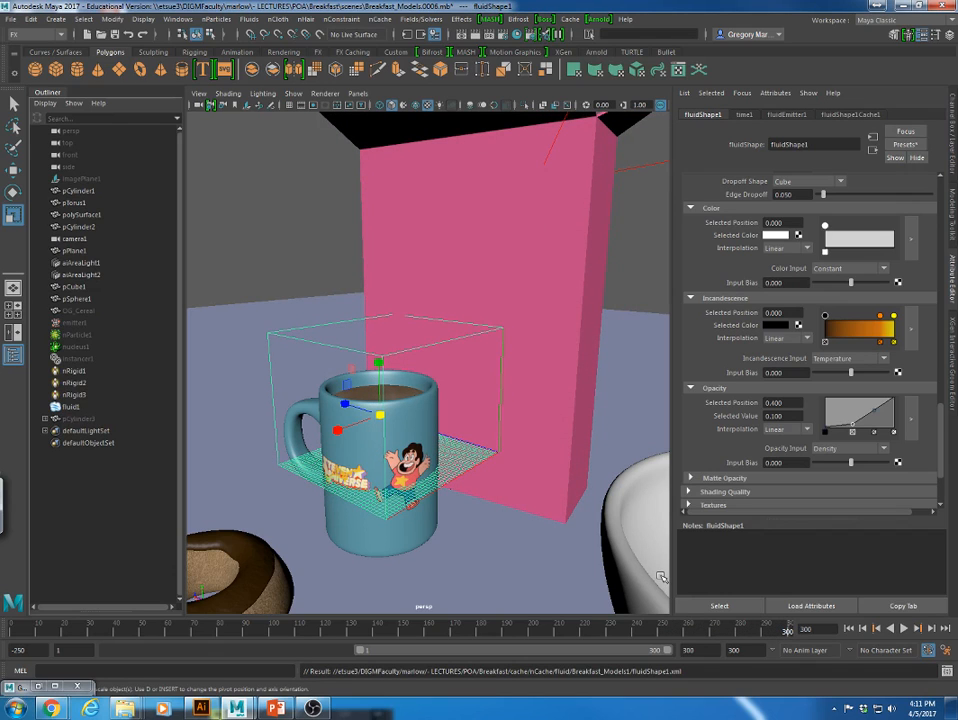
{"action": "mouse_move", "coordinate": [752, 630]}
{"action": "left_mouse_down"}
{"action": "mouse_move", "coordinate": [349, 631]}
{"action": "mouse_move", "coordinate": [502, 636]}
{"action": "left_mouse_up"}
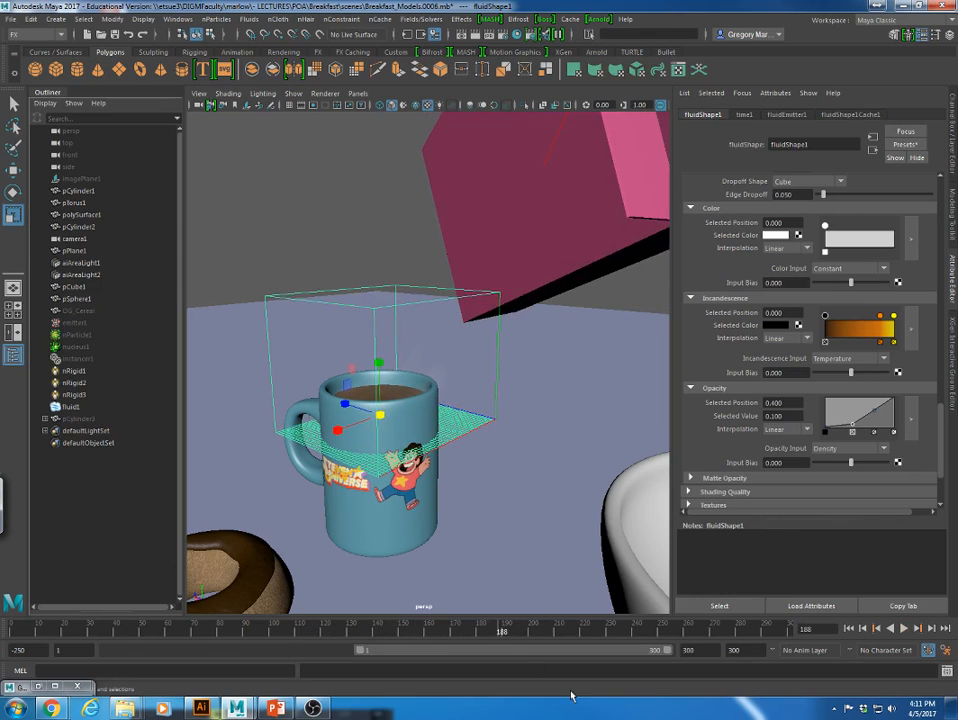